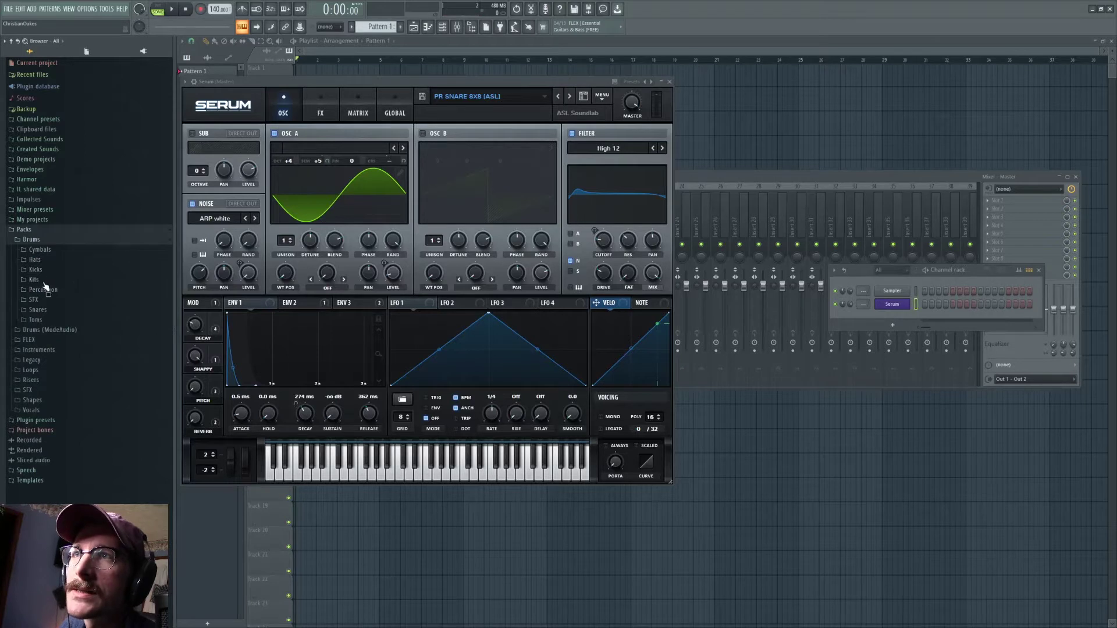
Step: Audition a stock snare sample from the Snares folder of the Drums pack
left_click(39, 310)
left_click(60, 347)
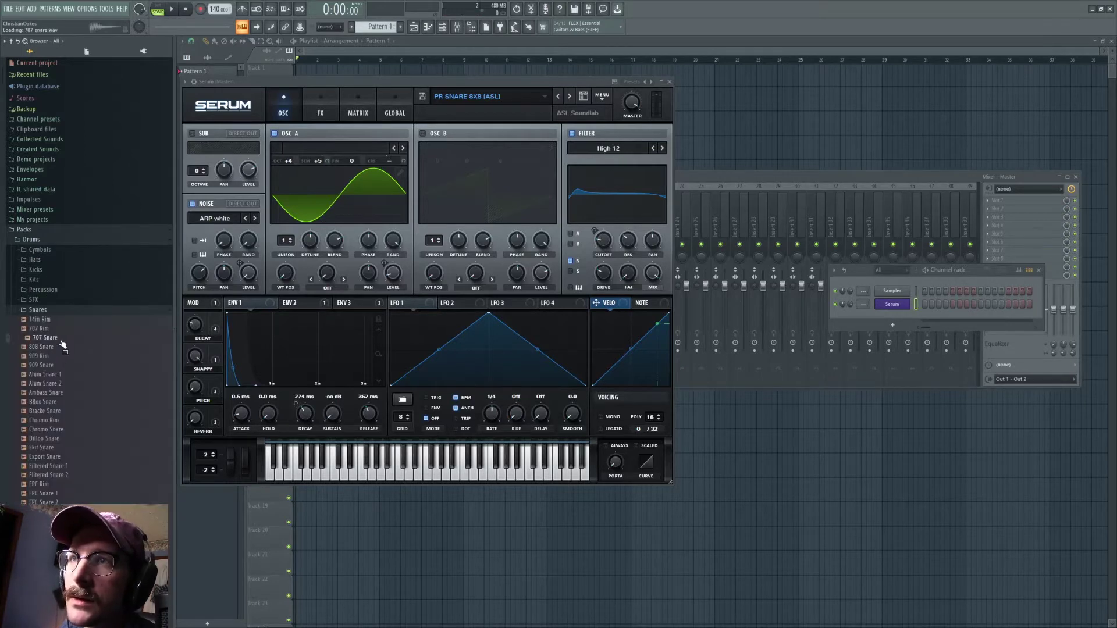
left_click(33, 240)
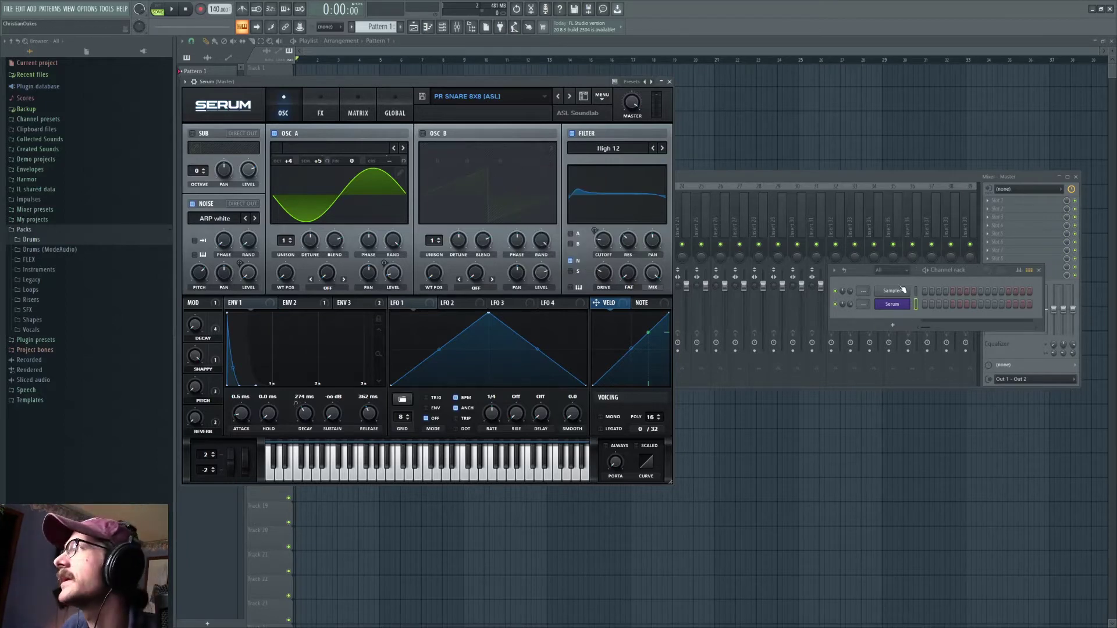
Step: Reset Serum to its Init preset and load the analog Basic Shapes wavetable into oscillator A
left_click(590, 97)
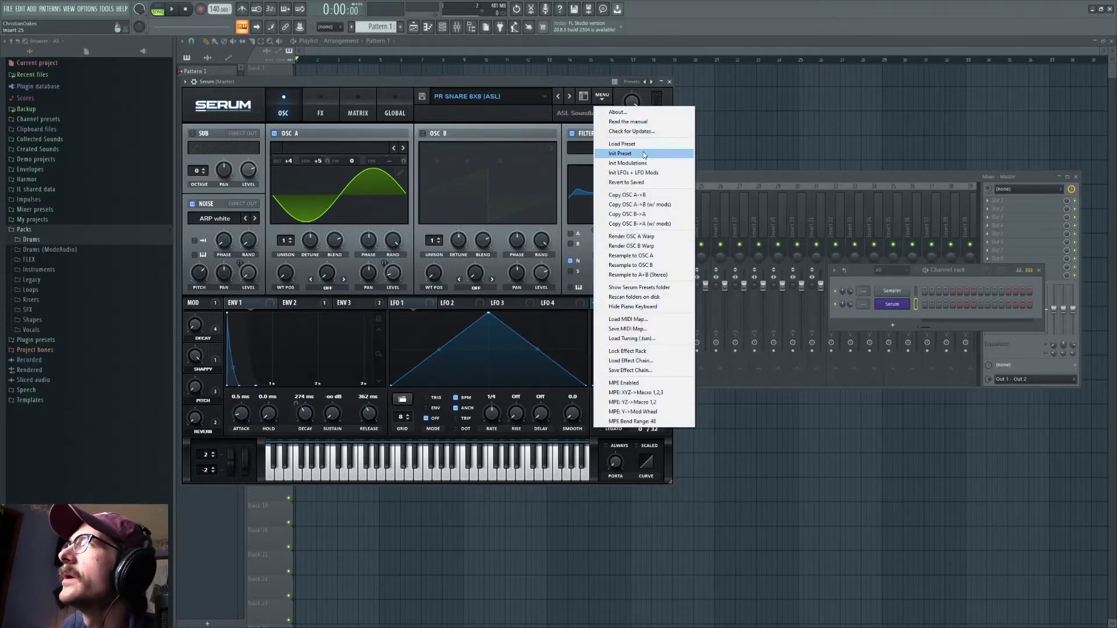
left_click(640, 123)
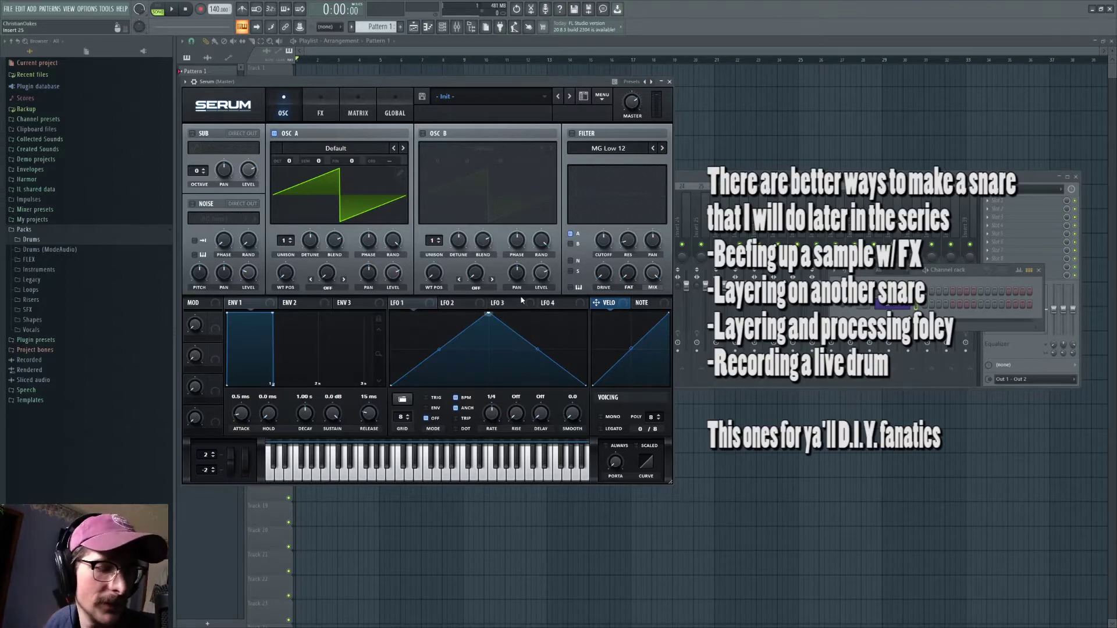
left_click(336, 148)
mouse_move(314, 160)
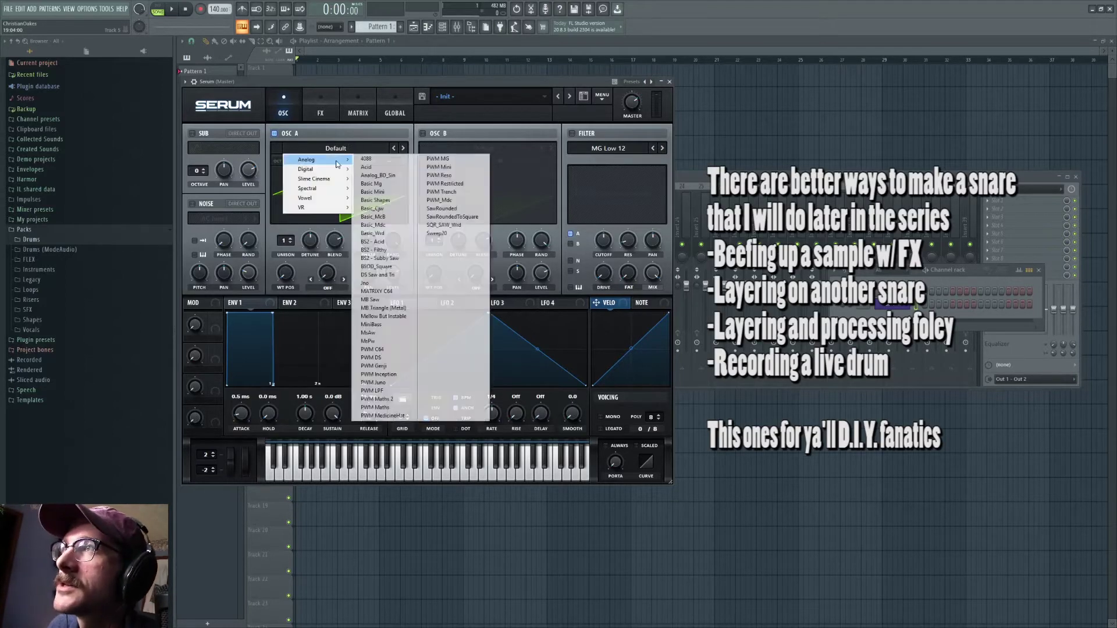
left_click(392, 202)
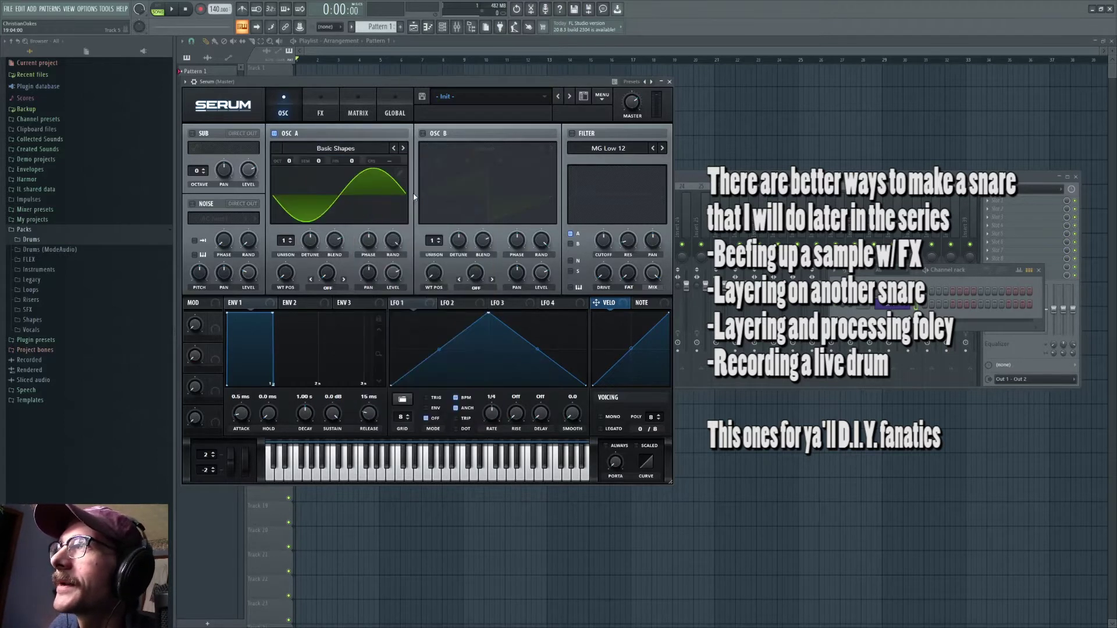
Step: Lower envelope 1's sustain to silence and make LFO 1 a falling ramp in envelope mode without BPM sync
left_click_drag(272, 315, 271, 384)
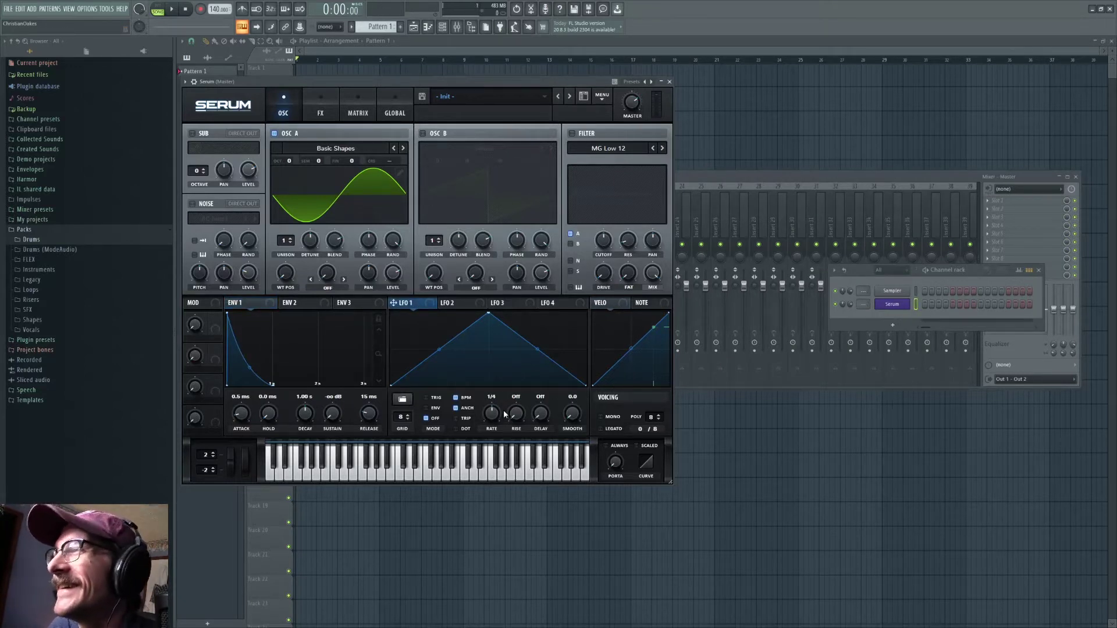
left_click(456, 398)
left_click(433, 408)
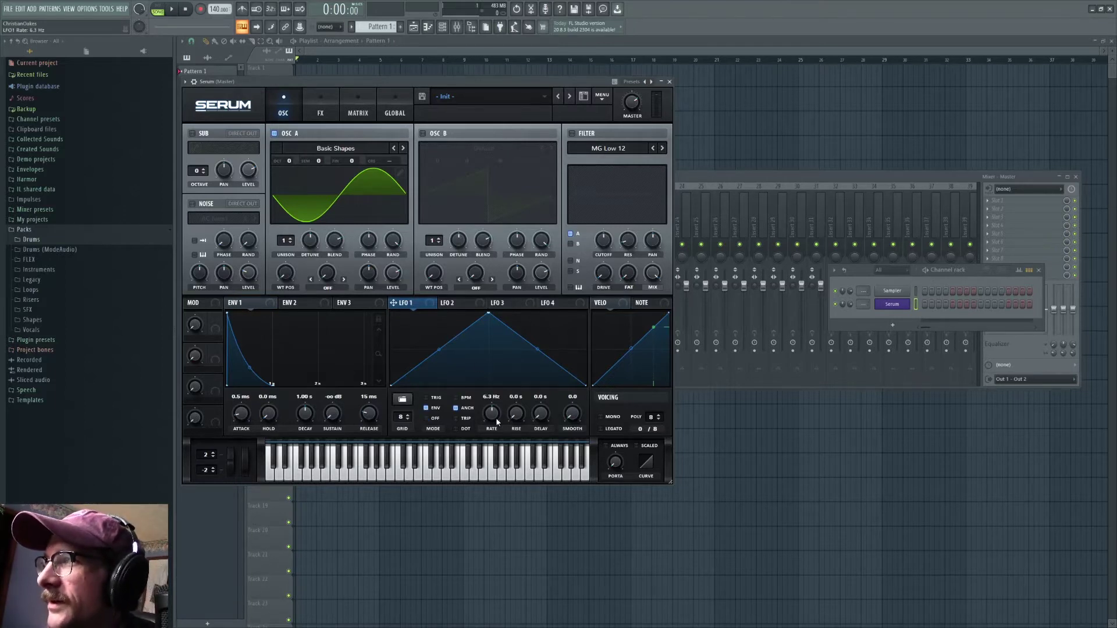
left_click_drag(488, 314, 390, 313)
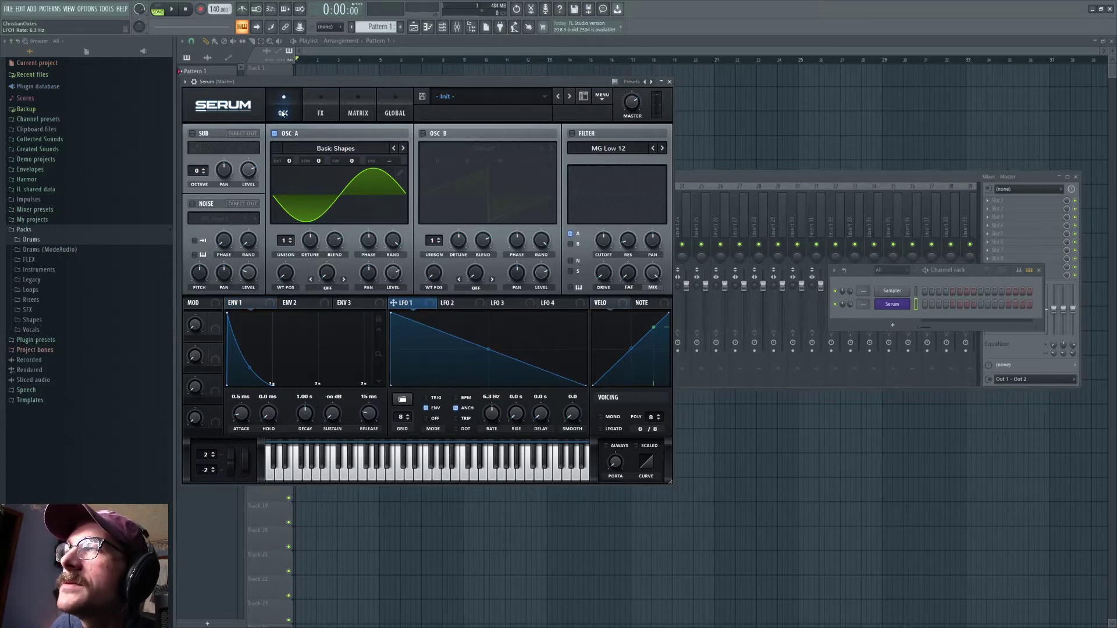
Step: Place a Serum hit on the pattern's first step and route LFO 1 to master tuning with an amount of 21
left_click(925, 304)
left_click(358, 110)
left_click(211, 149)
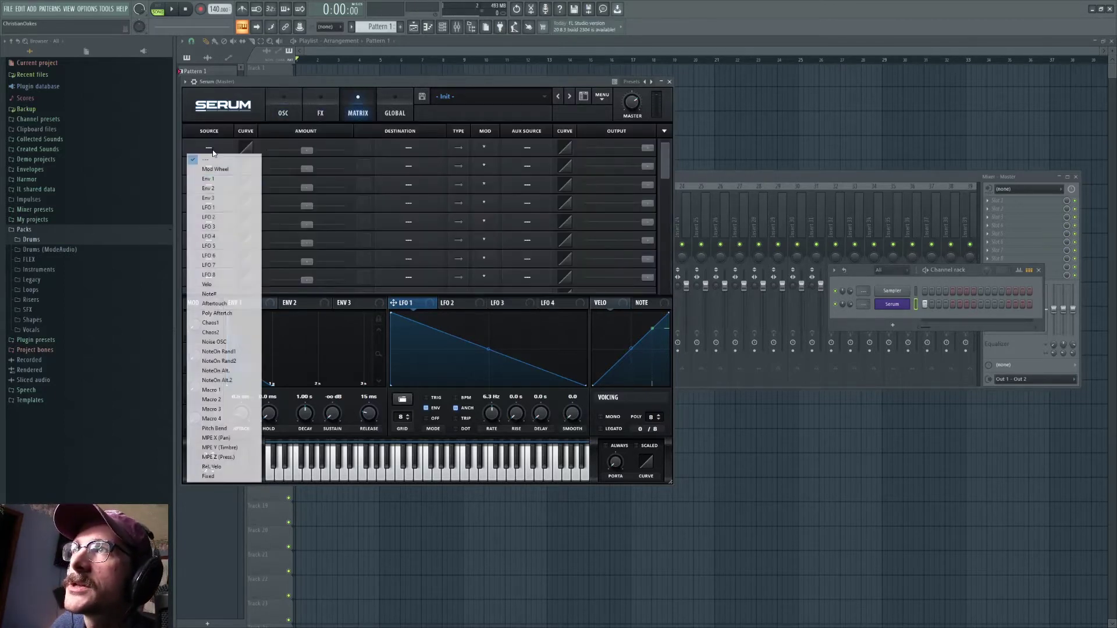
left_click(208, 207)
left_click(411, 148)
mouse_move(427, 228)
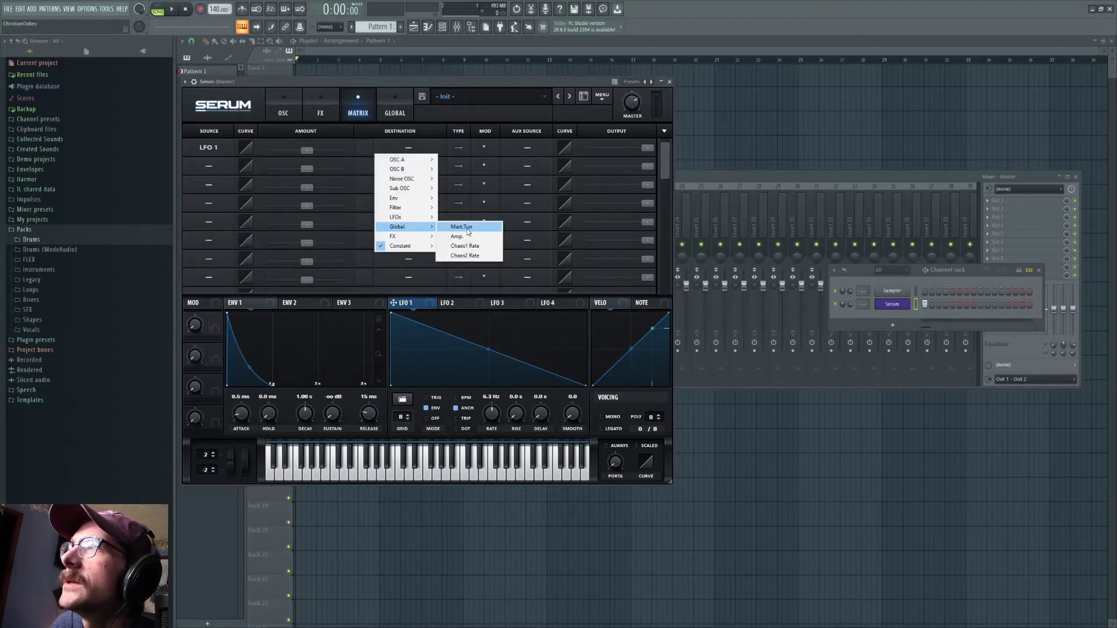
left_click(469, 227)
left_click(460, 146)
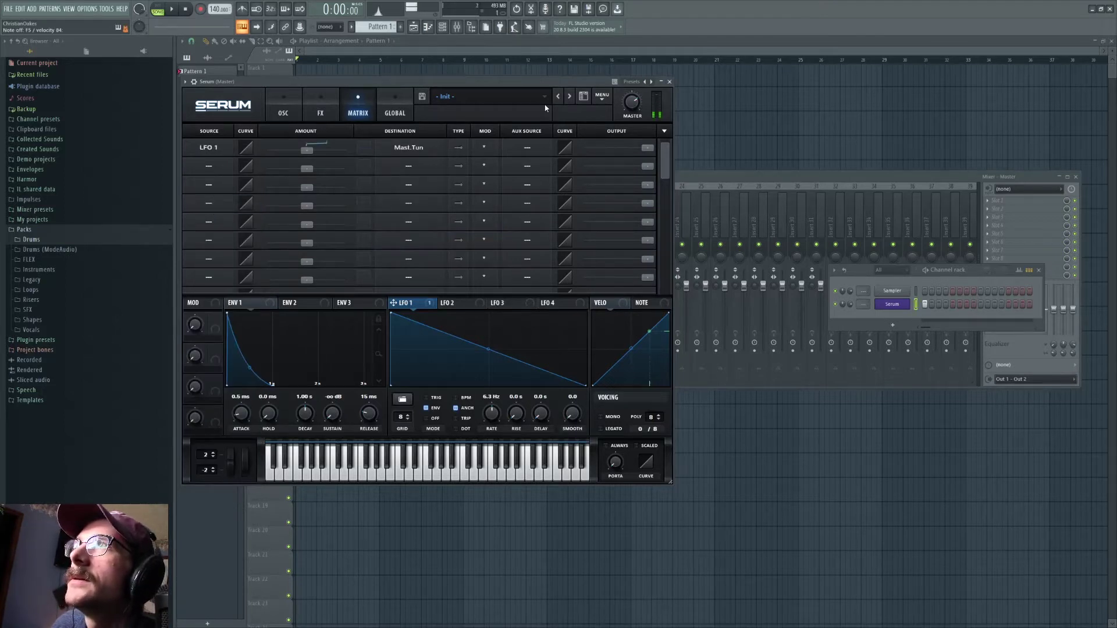
left_click_drag(309, 152, 317, 153)
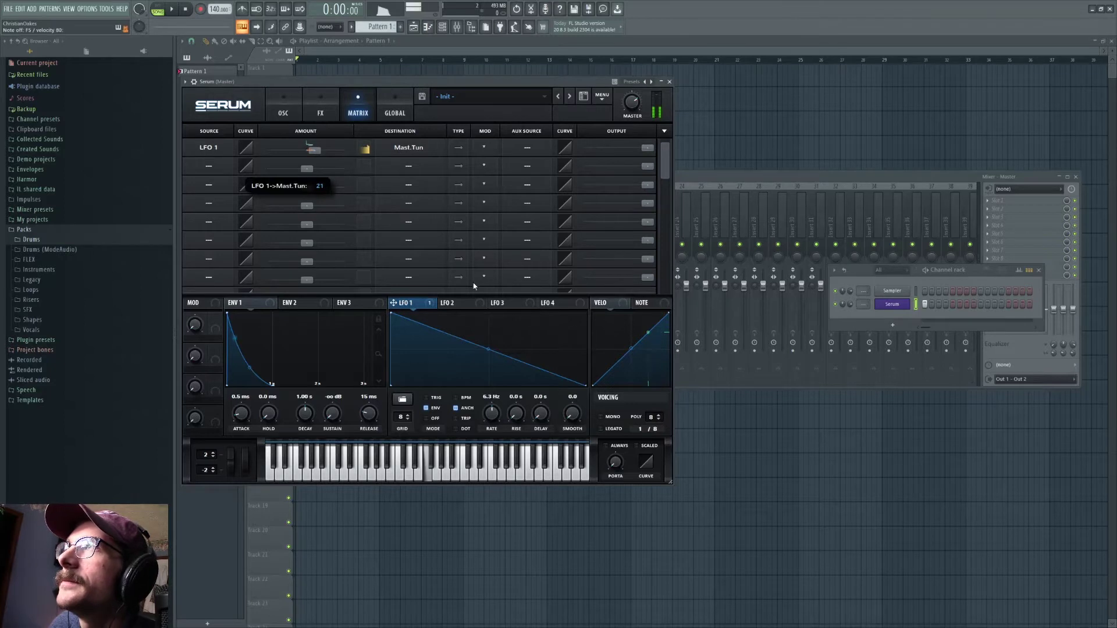
Step: Reshape LFO 1 into a short, concave decay near the start of its graph with a rate of 21.4 Hz
double_click(479, 365)
left_click_drag(479, 365, 459, 400)
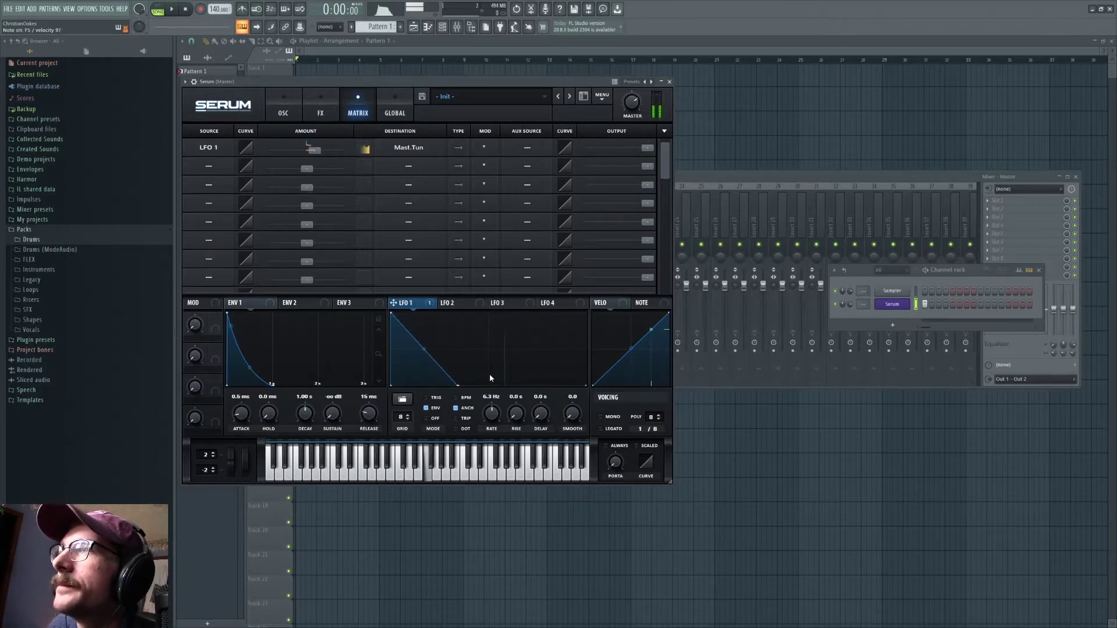
left_click_drag(495, 428, 500, 411)
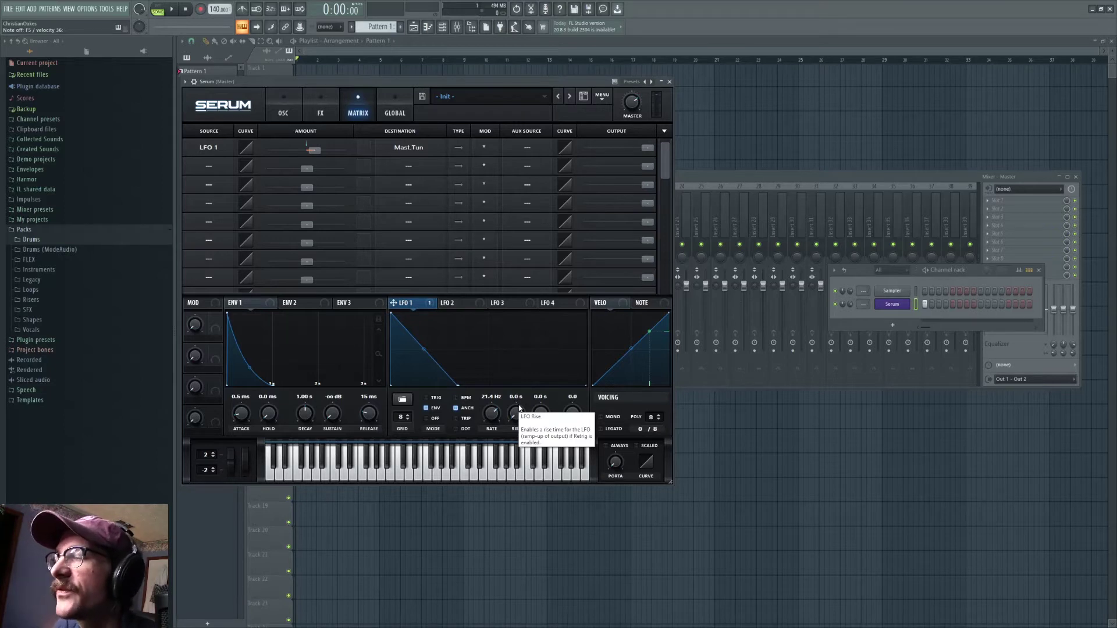
left_click_drag(423, 349, 425, 365)
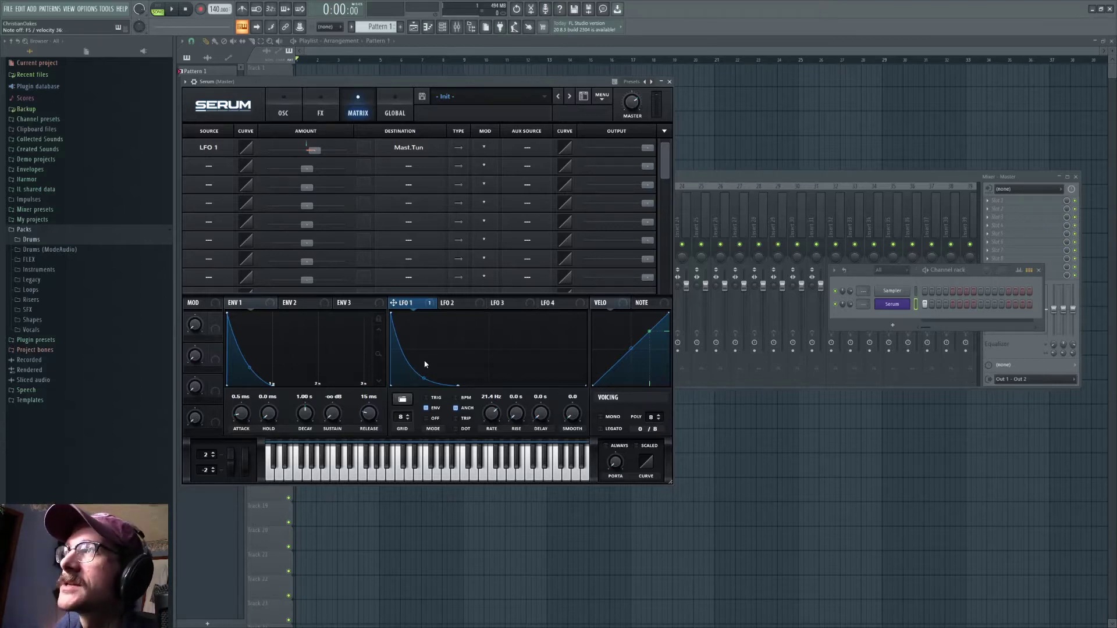
left_click_drag(459, 389, 432, 386)
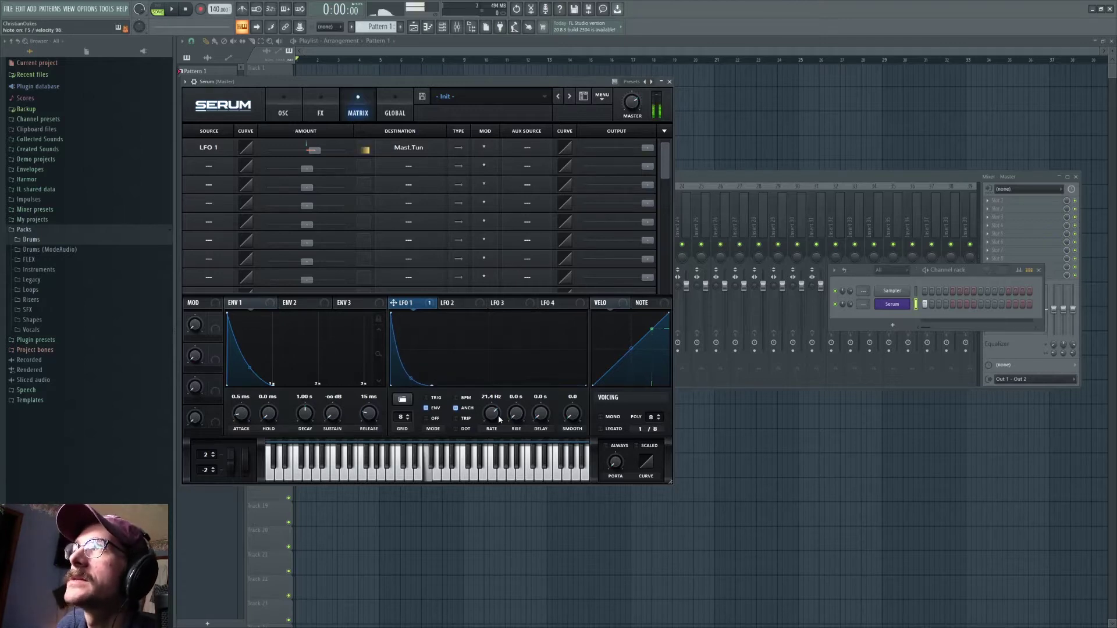
Step: Set envelope 1's decay to 160 ms
left_click(268, 304)
left_click(282, 111)
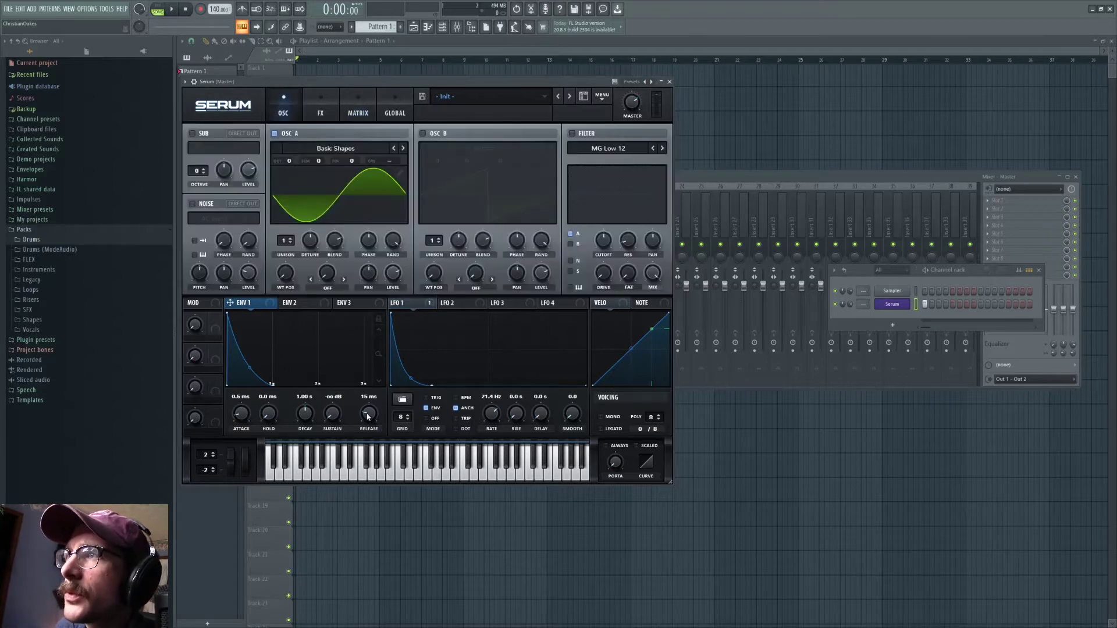
left_click_drag(306, 413, 308, 422)
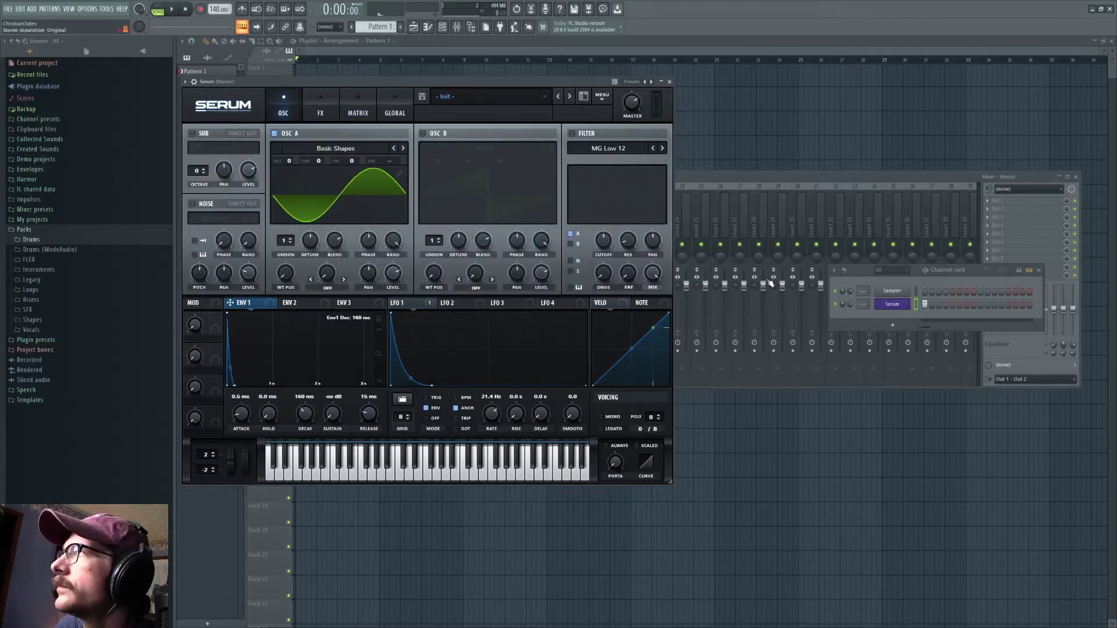
Step: Switch playback from song to pattern mode and play the pattern
left_click(172, 9)
key("space")
left_click(158, 8)
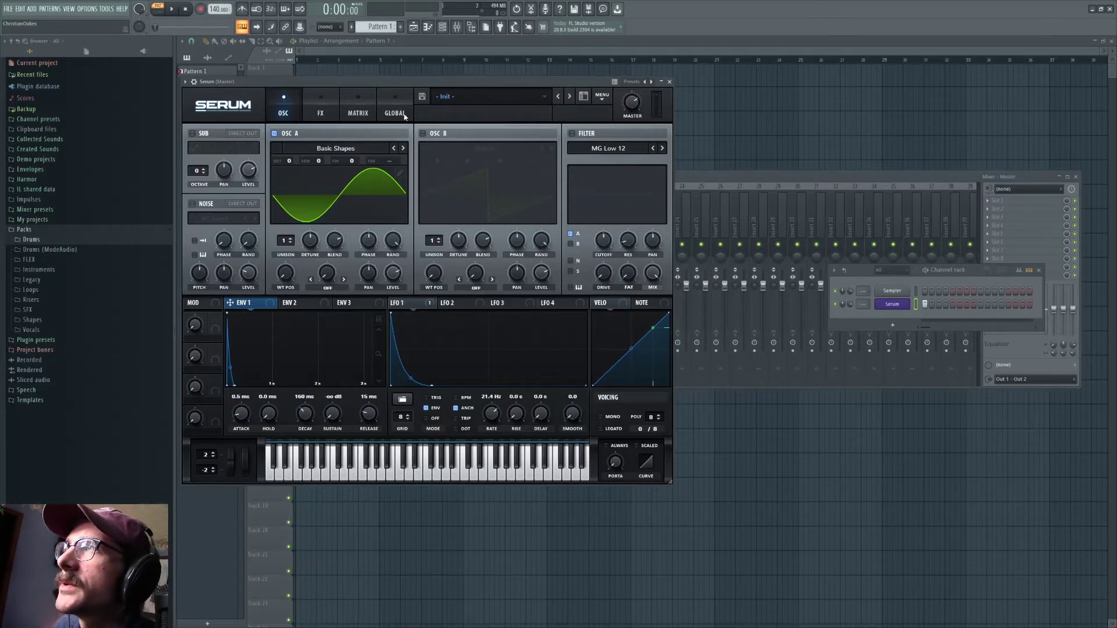
key("space")
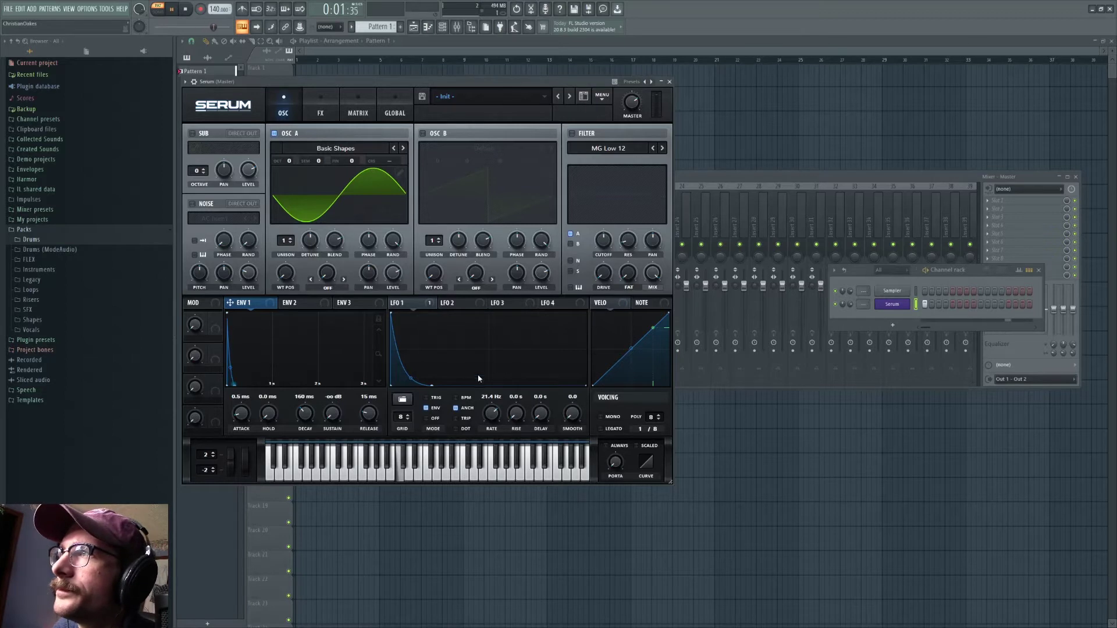
Step: Adjust LFO 1 to a 34.9 Hz rate, a longer decay curve and a master-tuning amount of 36
left_click_drag(493, 417, 515, 406)
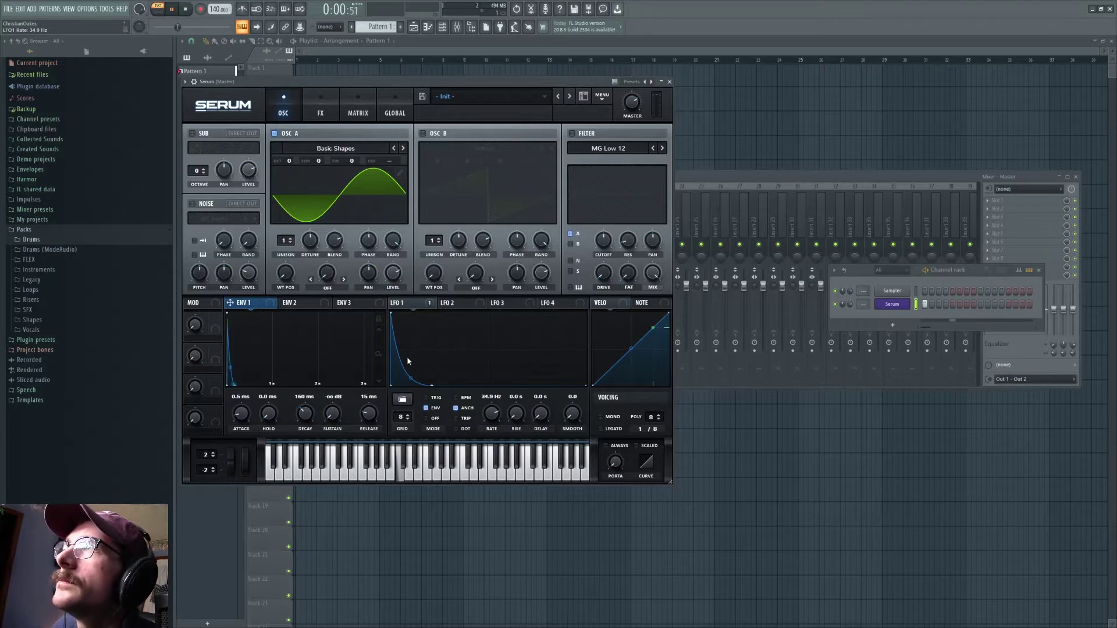
left_click(357, 112)
left_click_drag(316, 156, 327, 151)
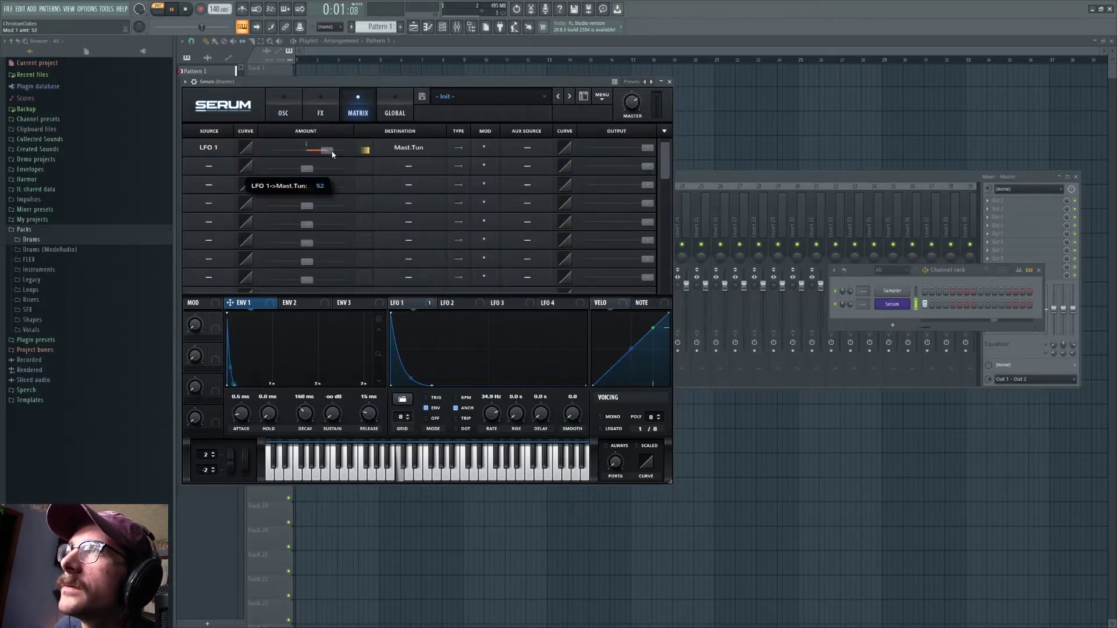
left_click_drag(334, 163, 319, 153)
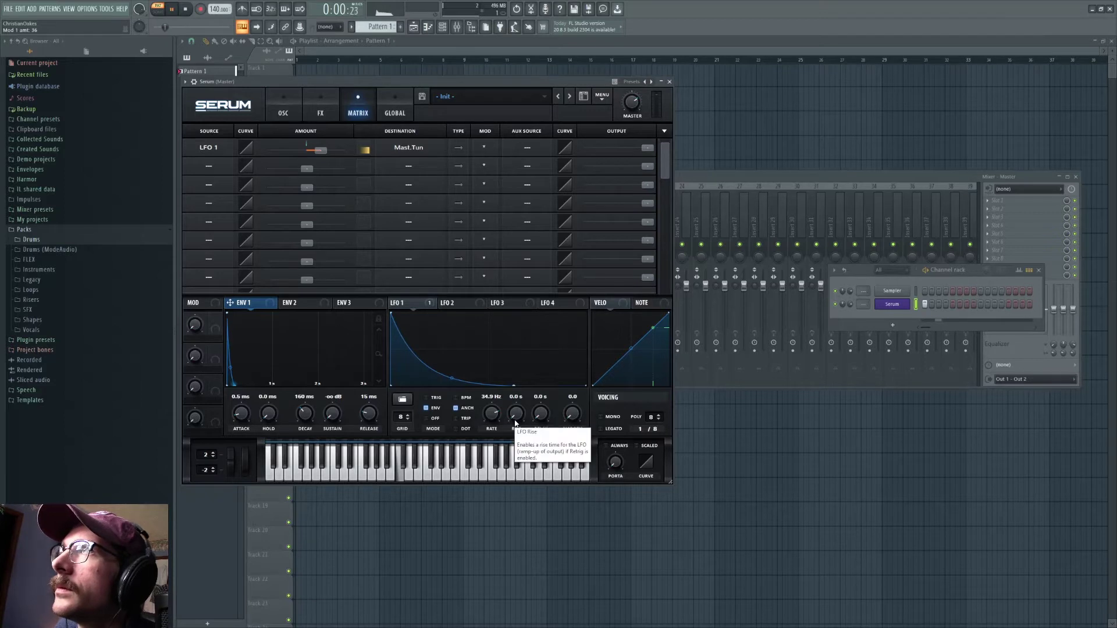
Step: Set LFO 1's rate to 46.2 Hz and increase its master-tuning amount, auditioning the pattern
double_click(492, 420)
left_click_drag(492, 420, 500, 403)
key("space")
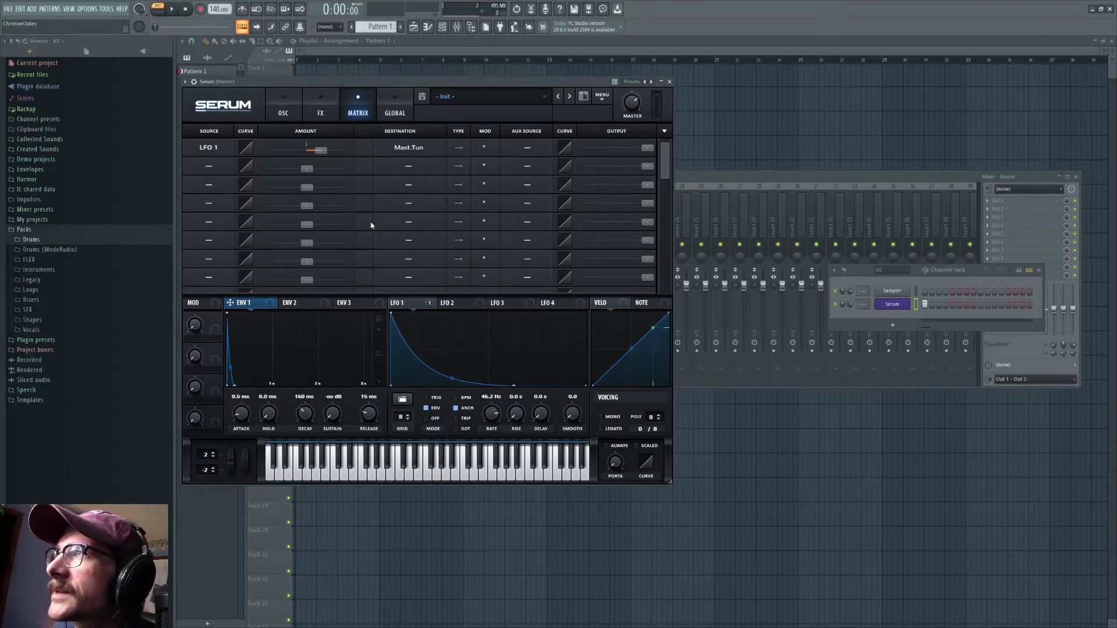
left_click_drag(319, 153, 330, 151)
key("space")
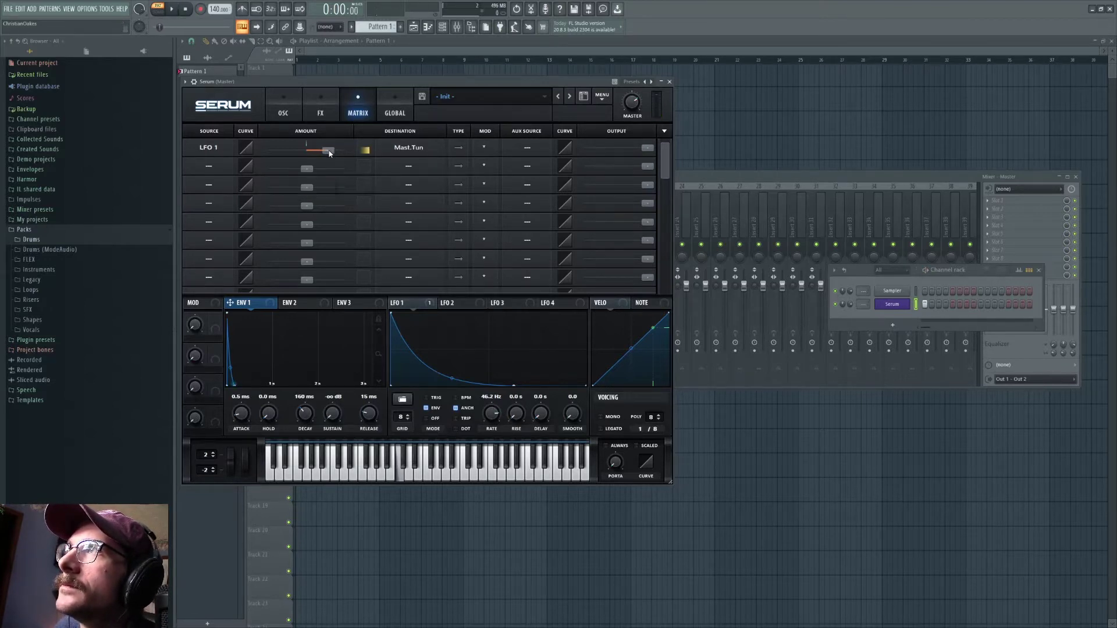
key("space")
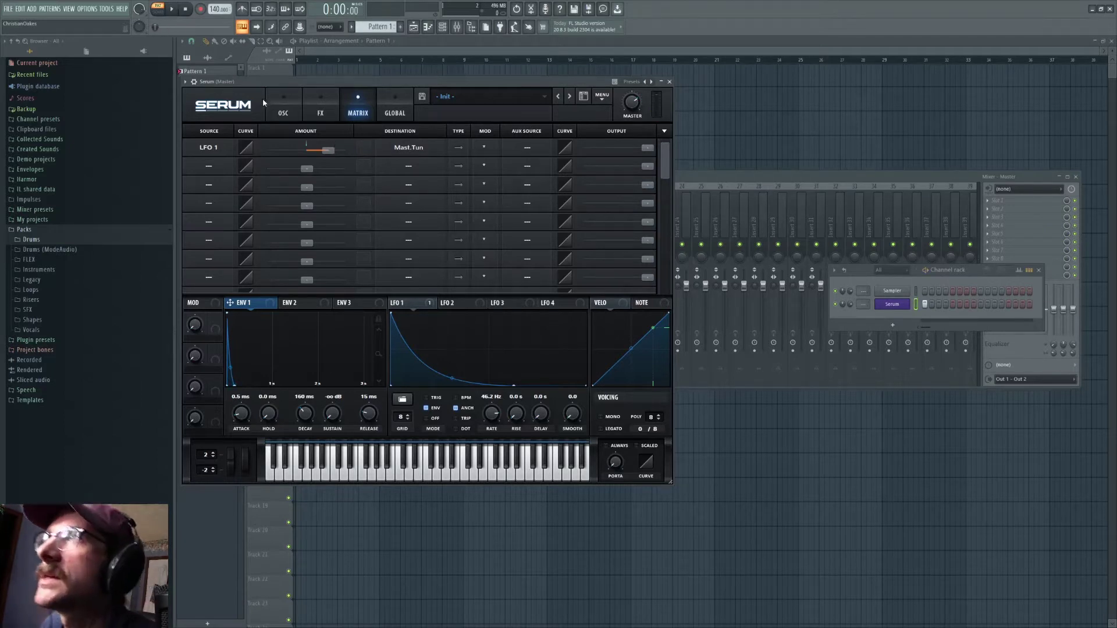
Step: Set oscillator A's semitone offset to -3 and the project tempo to 180 BPM while auditioning the pattern
left_click(266, 101)
key("space")
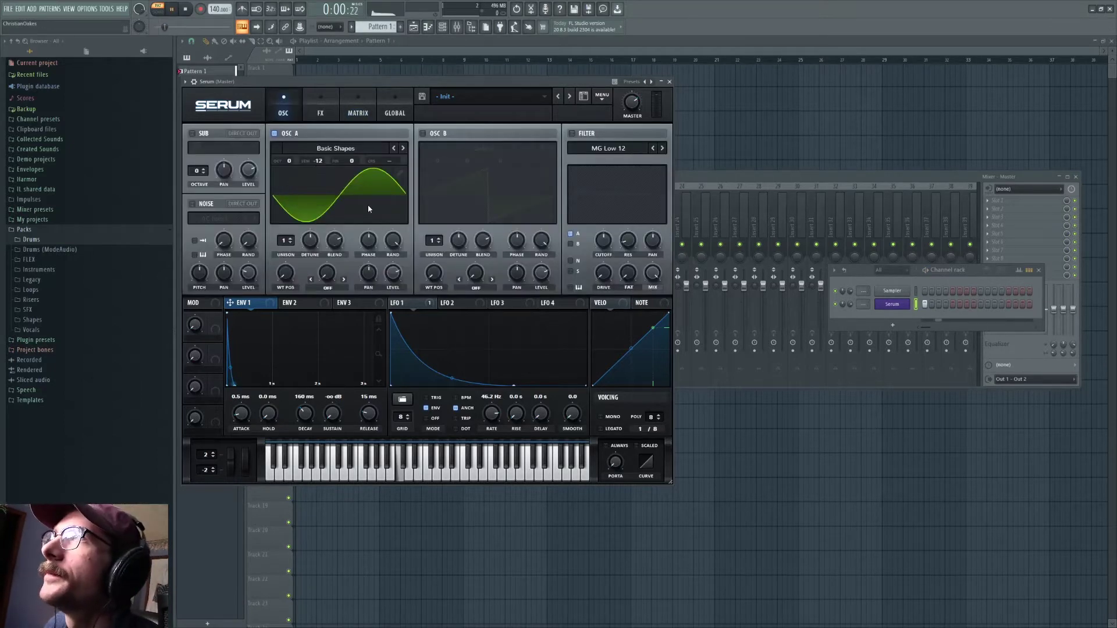
scroll(318, 163, "up", 4)
scroll(317, 163, "up", 2)
scroll(319, 165, "up", 2)
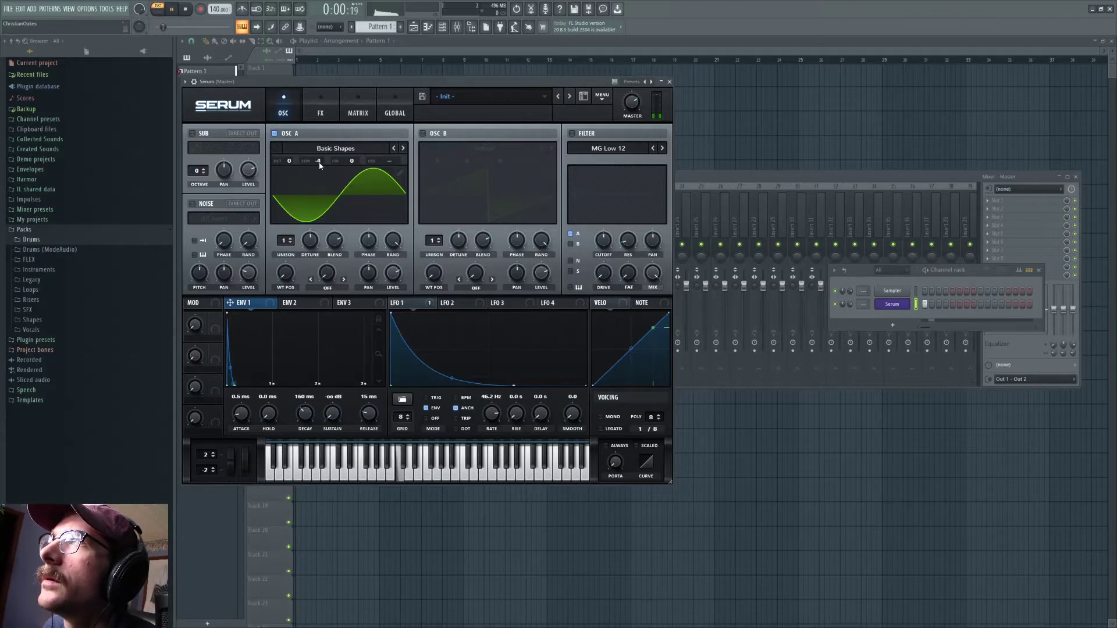
left_click_drag(218, 8, 218, 0)
key("space")
left_click_drag(314, 164, 327, 162)
key("space")
key("space")
key("space")
key("space")
Step: Enable the noise oscillator and set envelope 1's hold to 24 ms with its graph zoom locked
left_click(206, 204)
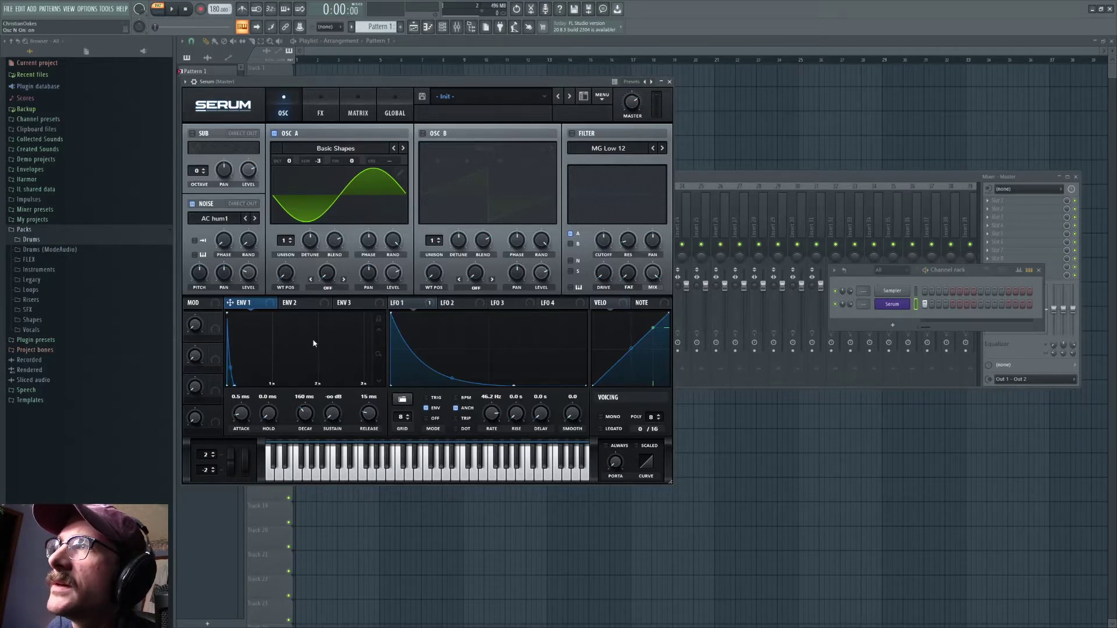
left_click(379, 319)
mouse_move(272, 419)
scroll(277, 412, "up", 3)
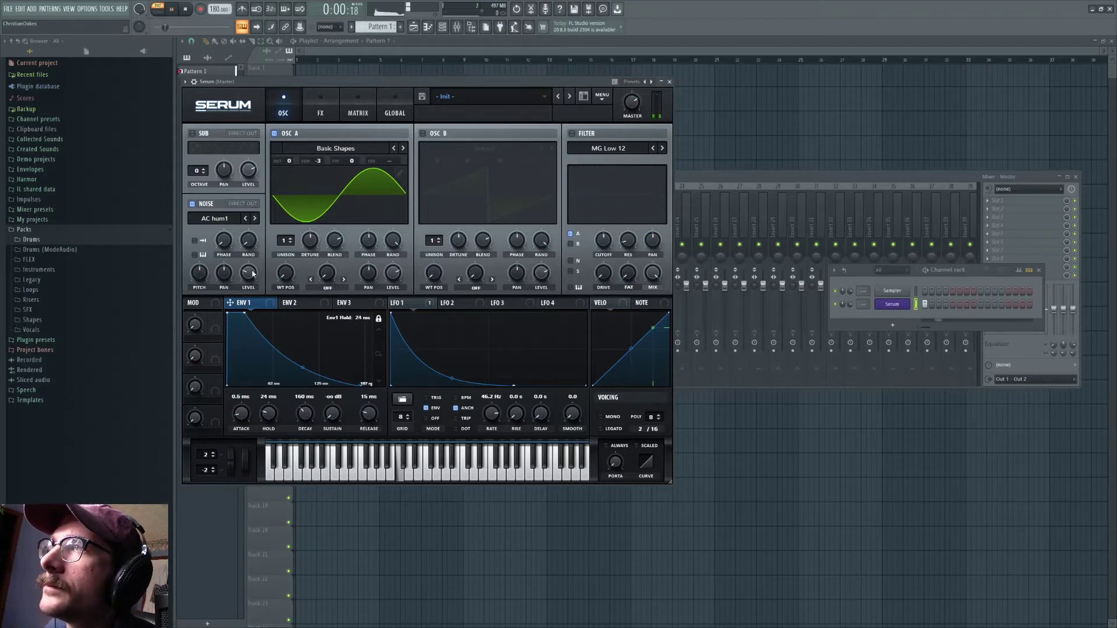
mouse_move(253, 271)
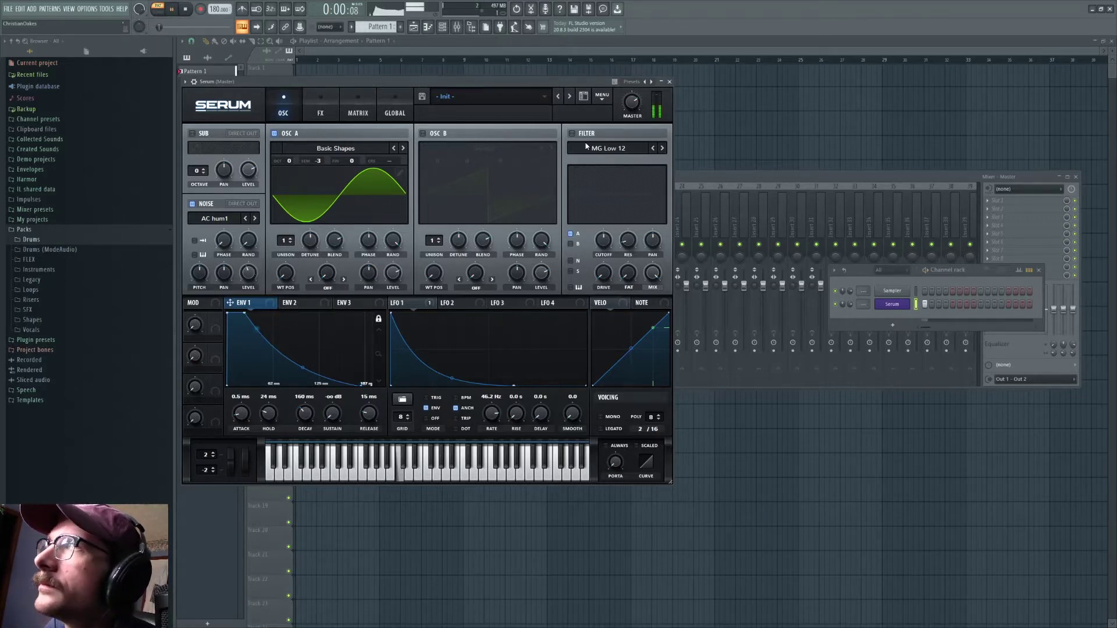
Step: Enable the filter and set its type to High 24
left_click(572, 133)
left_click(608, 149)
mouse_move(610, 161)
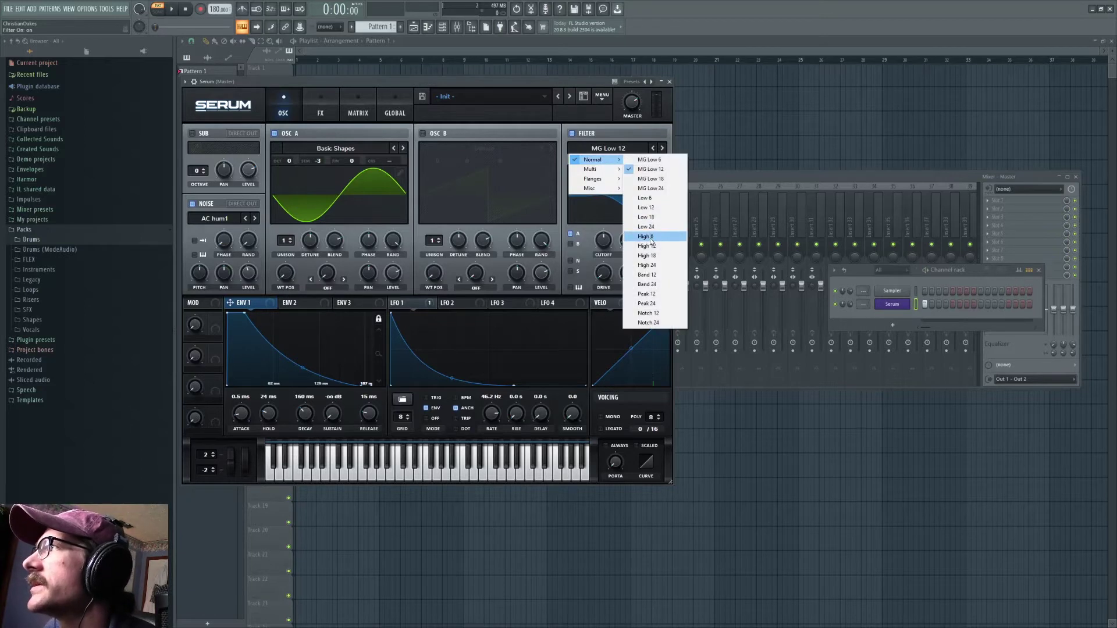
left_click(647, 265)
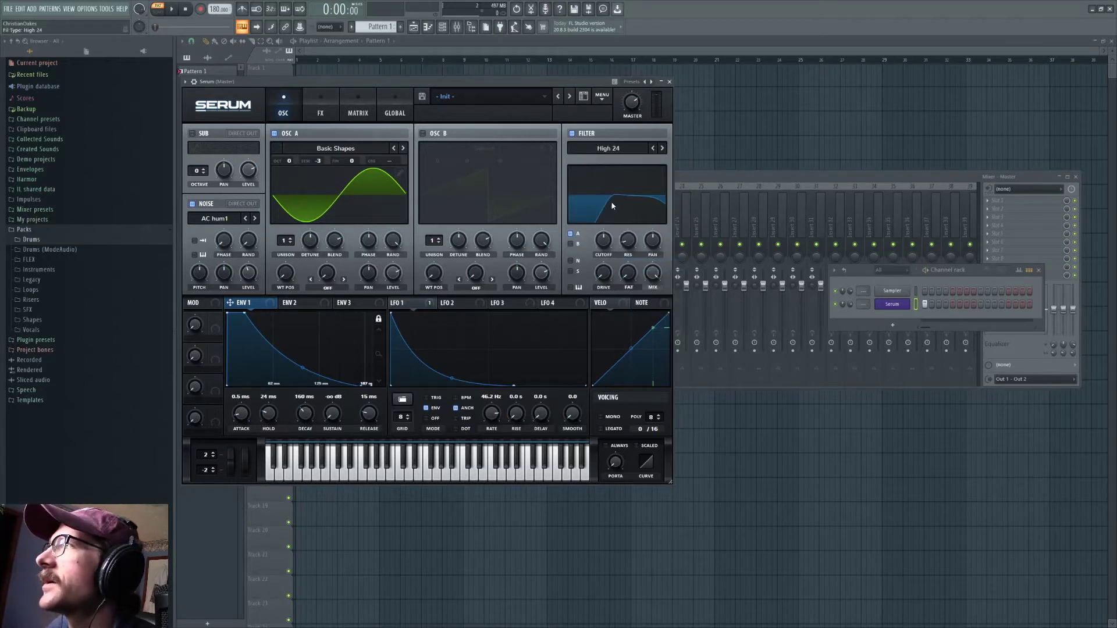
Step: Route only the noise oscillator through the filter, leaving out oscillator A, and raise the cutoff slightly
left_click(571, 234)
left_click(570, 261)
left_click(608, 243)
left_click(605, 244)
left_click_drag(606, 243, 605, 236)
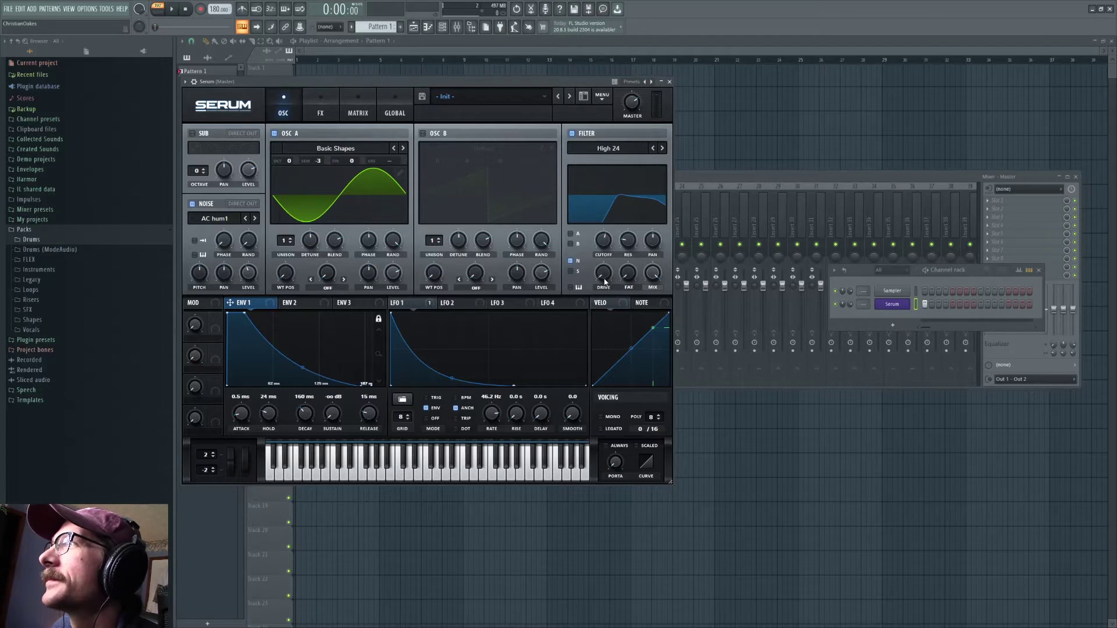
Step: Raise the filter's drive and shorten envelope 1 to 16 ms hold and 94 ms decay while auditioning the pattern
left_click_drag(604, 279, 604, 258)
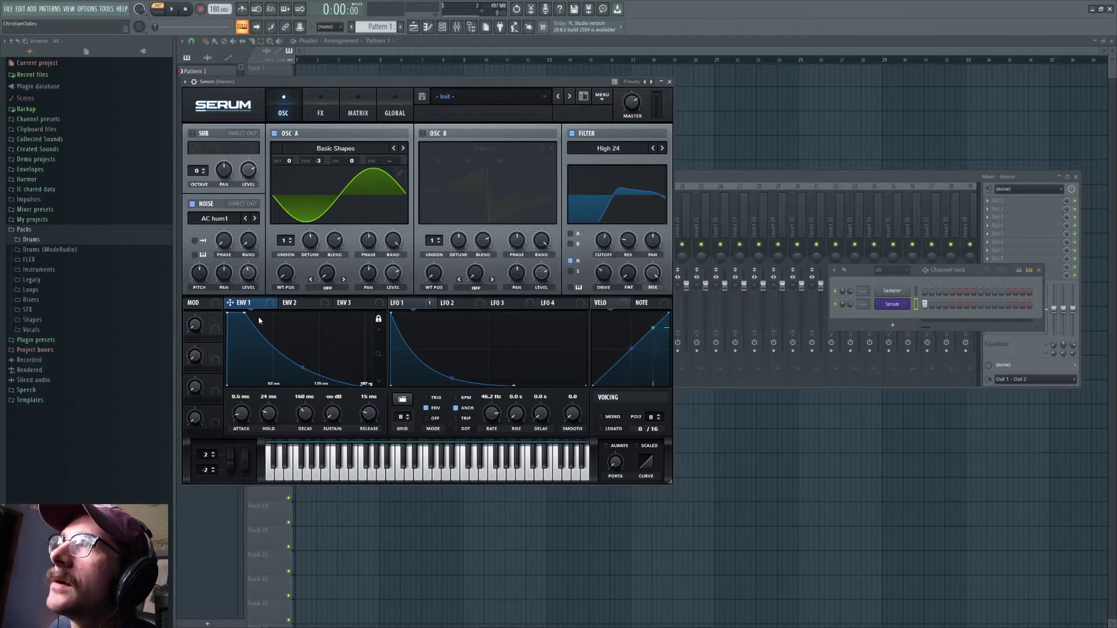
left_click_drag(269, 412, 309, 419)
key("space")
key("space")
key("space")
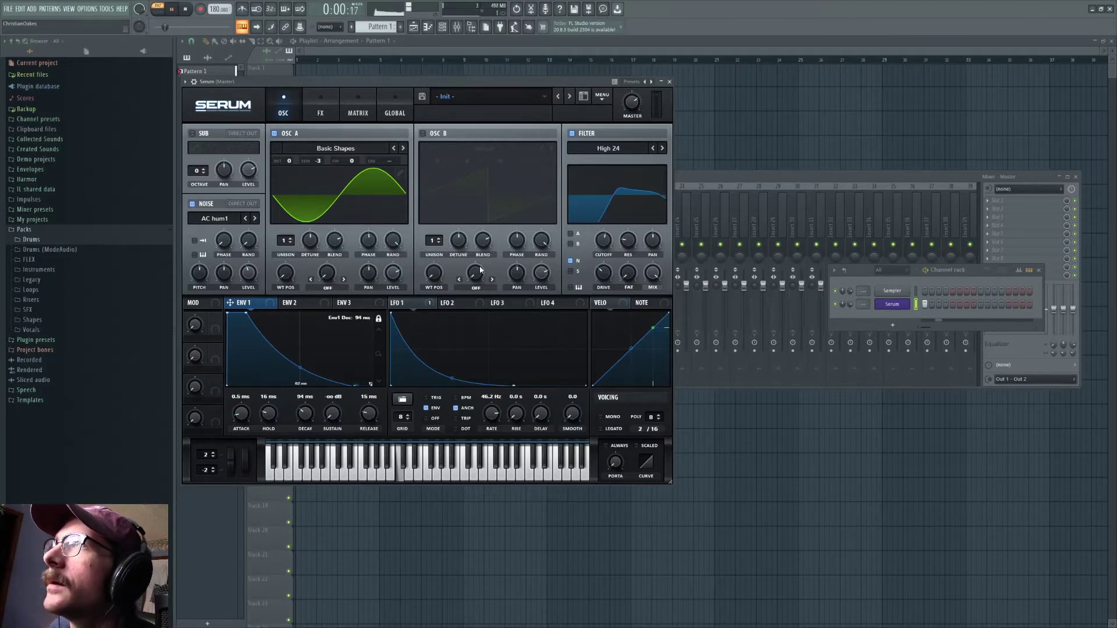
key("space")
key("space")
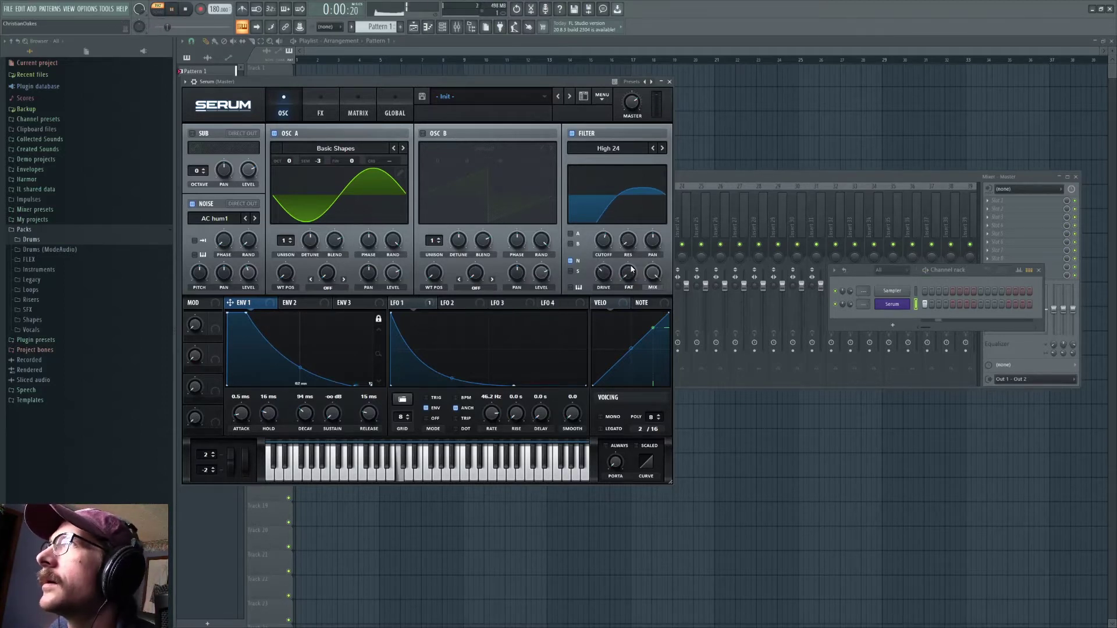
Step: Set the filter's Fat amount to 39% while auditioning the pattern
key("space")
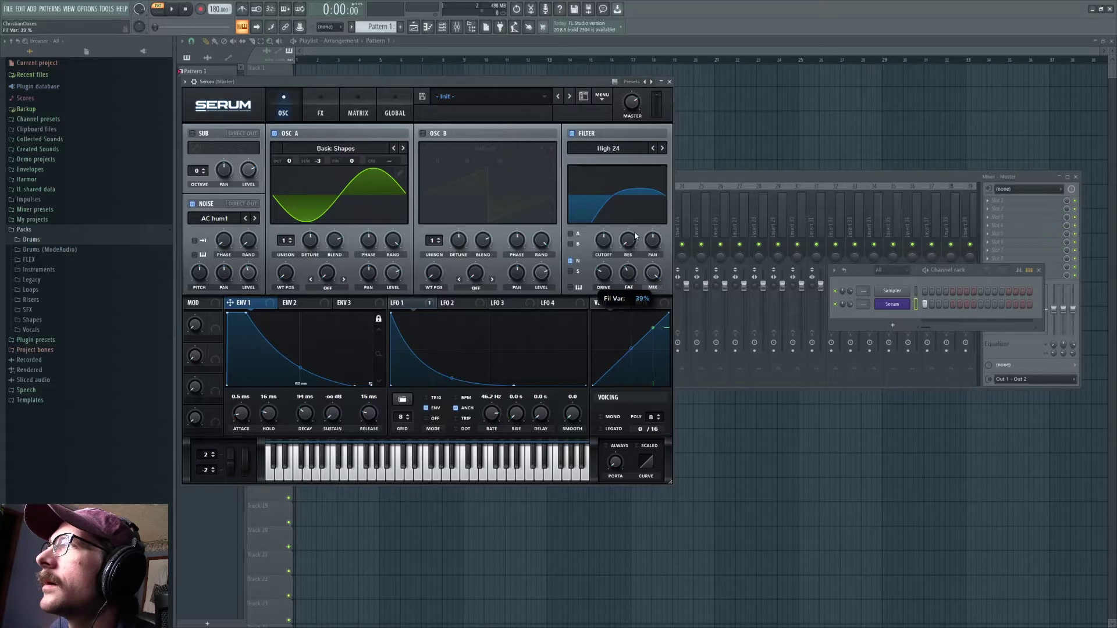
key("space")
key("space")
Step: Set the noise sample to ARP circuit after trying AlphaNz and Waterworld
left_click(240, 226)
left_click(251, 228)
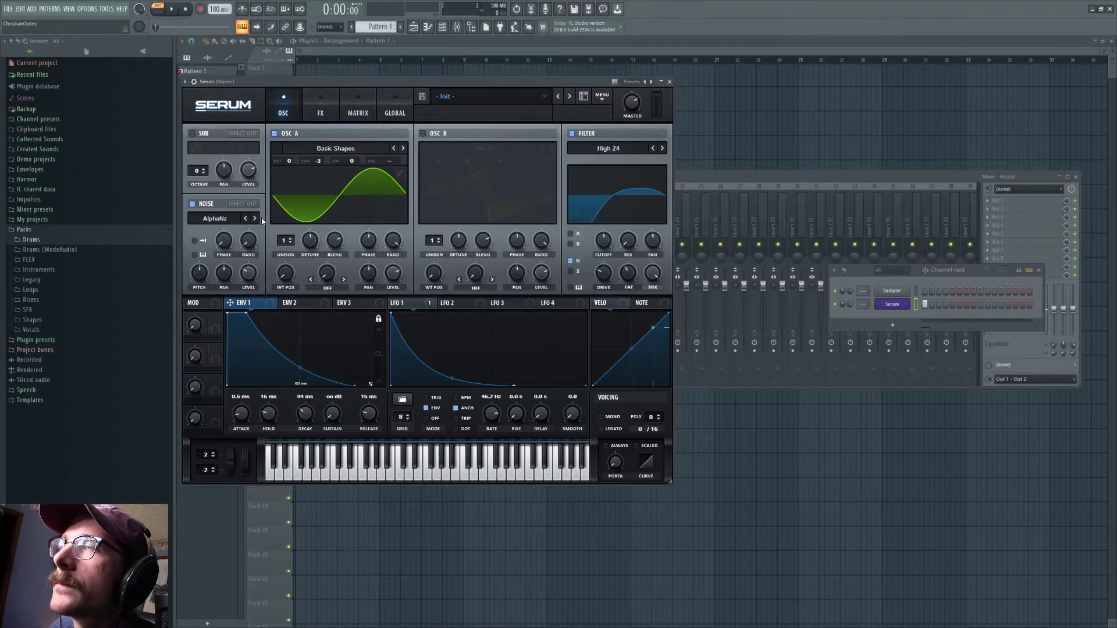
left_click(225, 220)
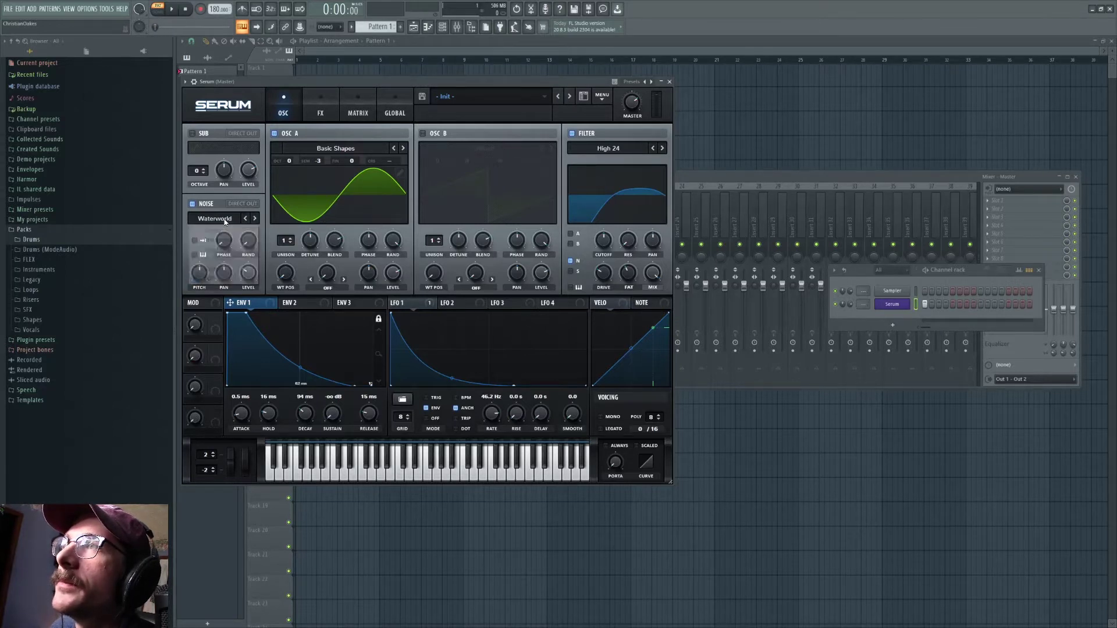
left_click(225, 207)
left_click(206, 206)
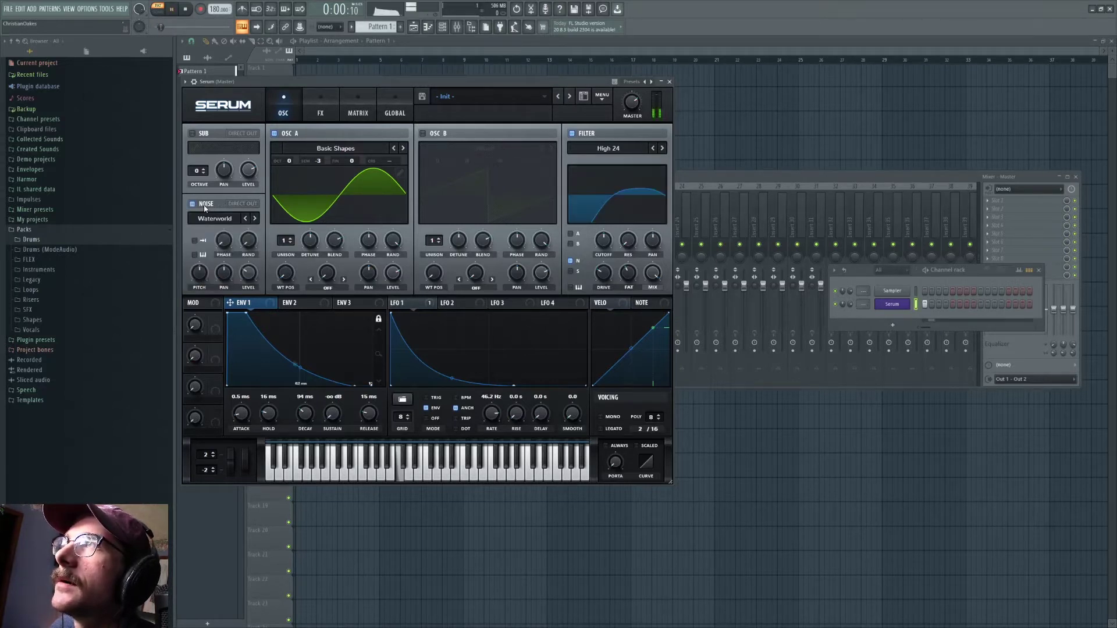
key("space")
left_click(254, 221)
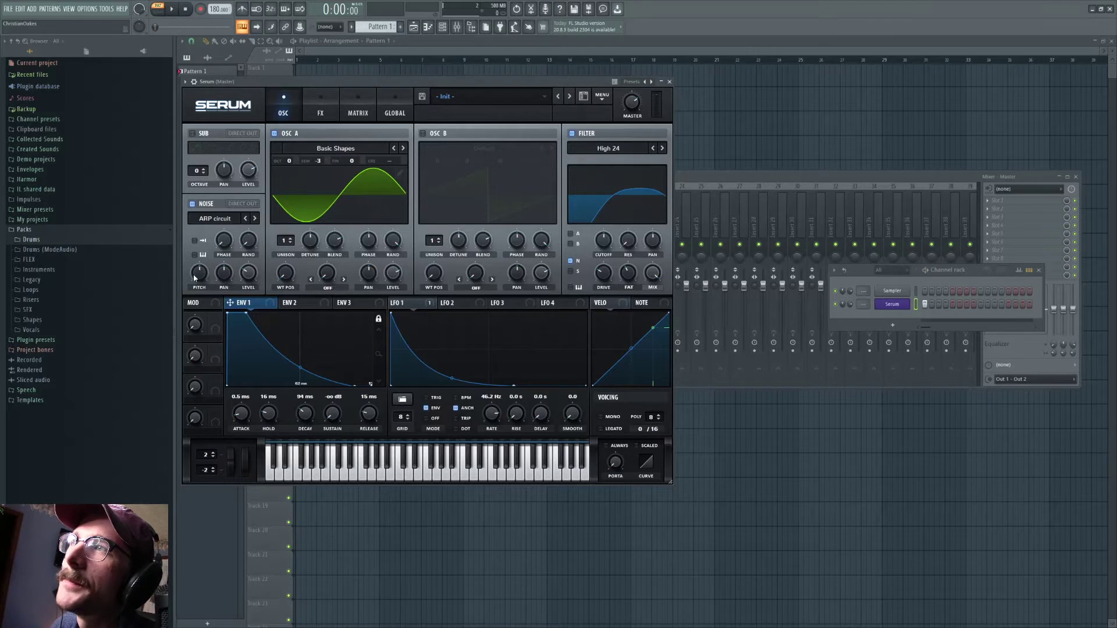
Step: Raise the noise oscillator's pitch slightly while auditioning the pattern
left_click_drag(201, 273, 201, 269)
key("space")
key("space")
key("space")
key("space")
key("space")
Step: Enable the EQ effect, set its high band gain to 3.4 dB and lower that band's Q
left_click(320, 112)
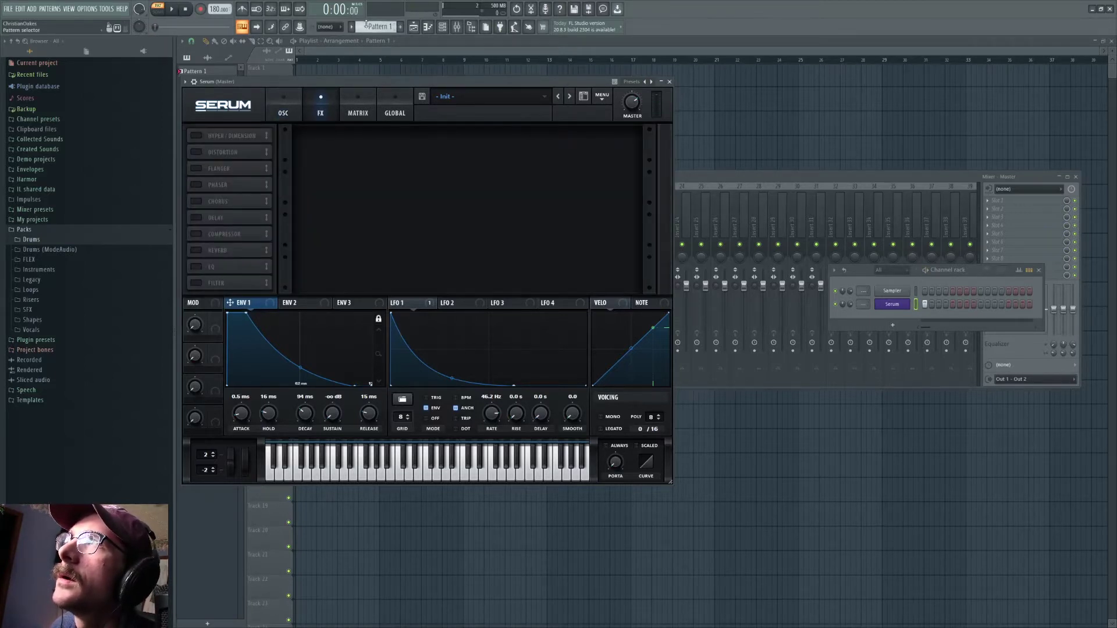
left_click(201, 267)
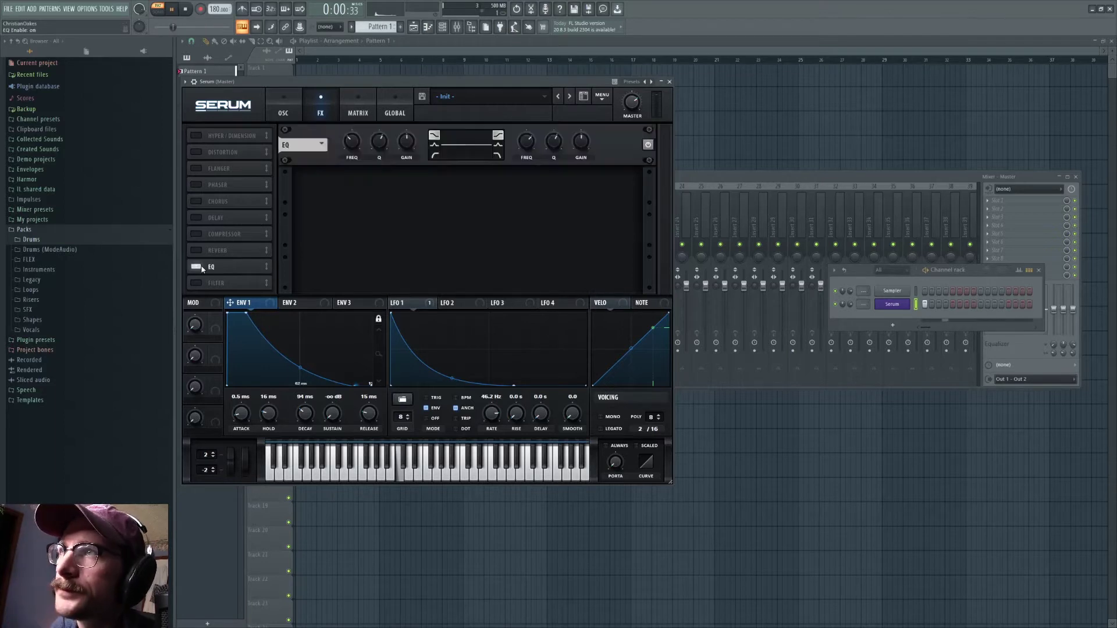
mouse_move(583, 156)
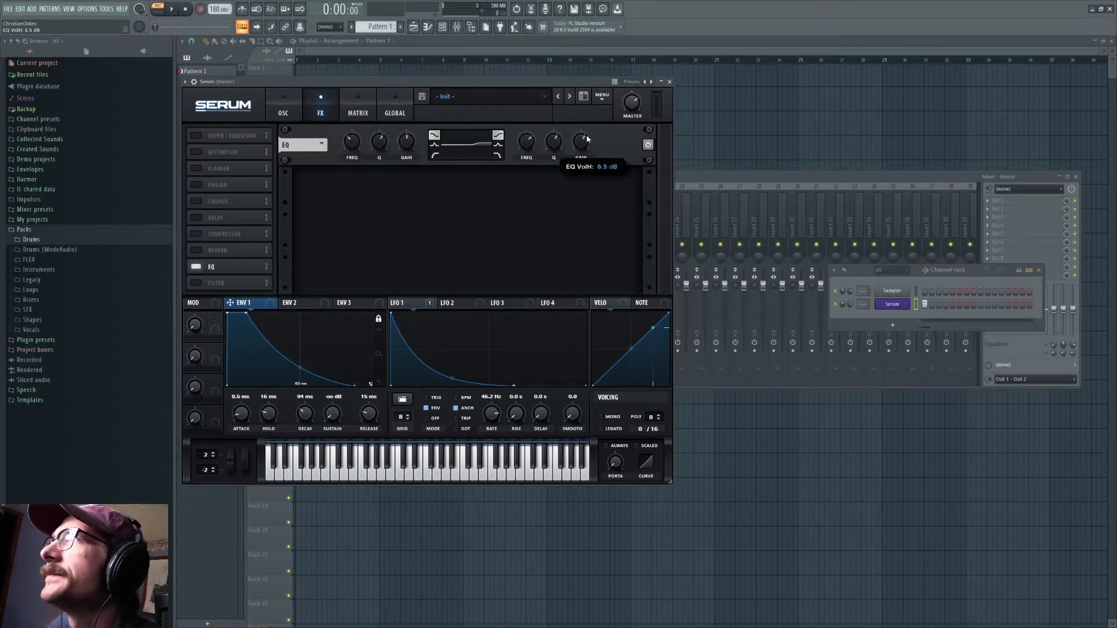
key("space")
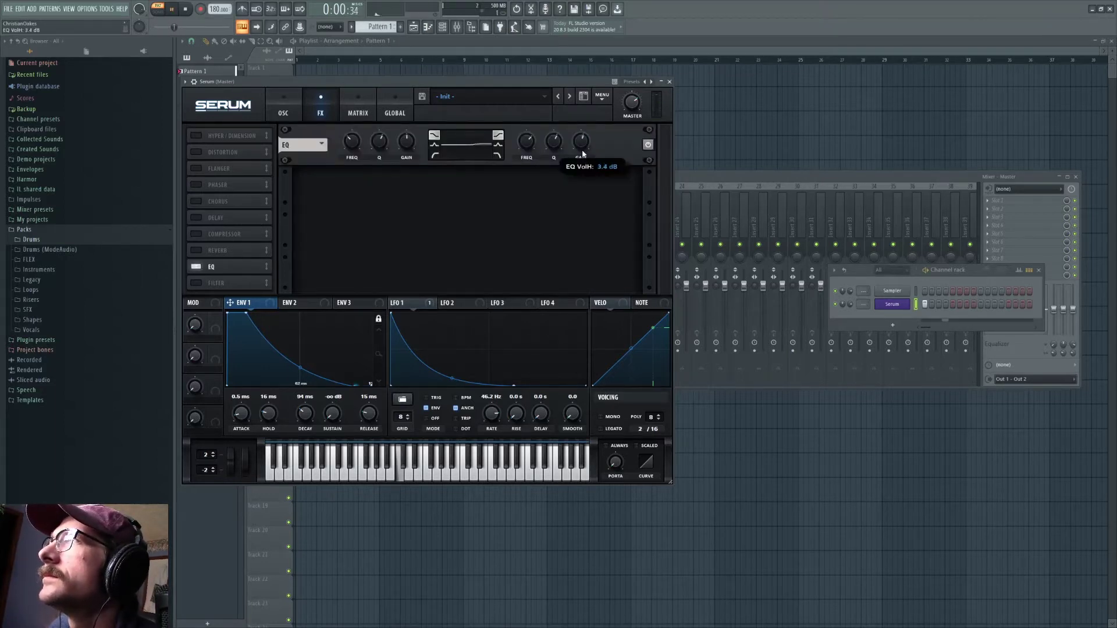
key("space")
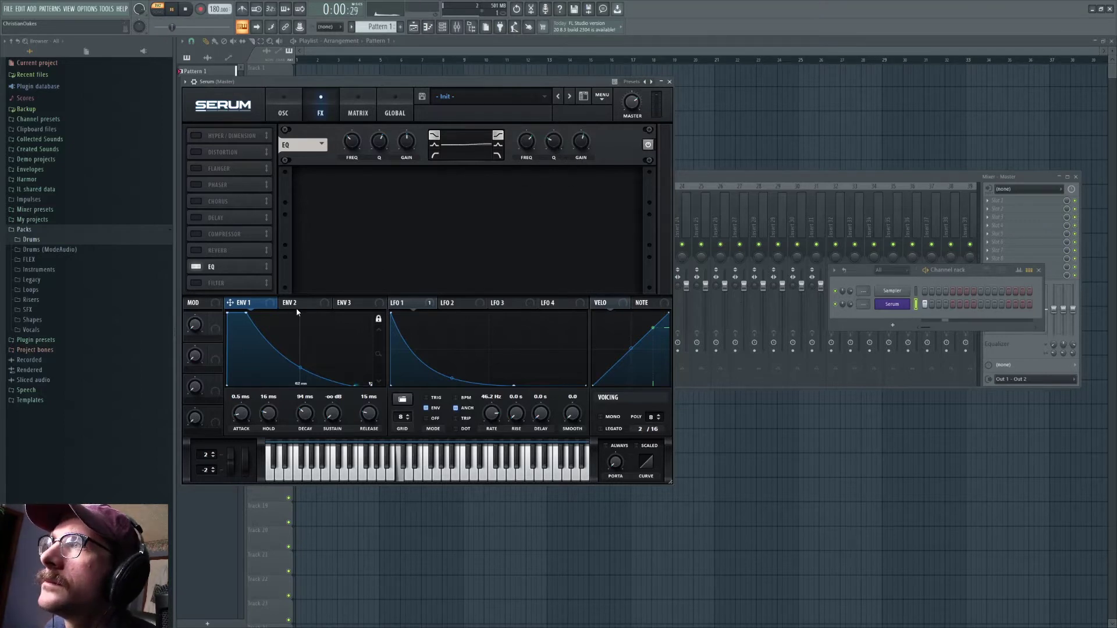
Step: Try a high-pass shape on the EQ's low band while auditioning the pattern
left_click(434, 146)
left_click(434, 155)
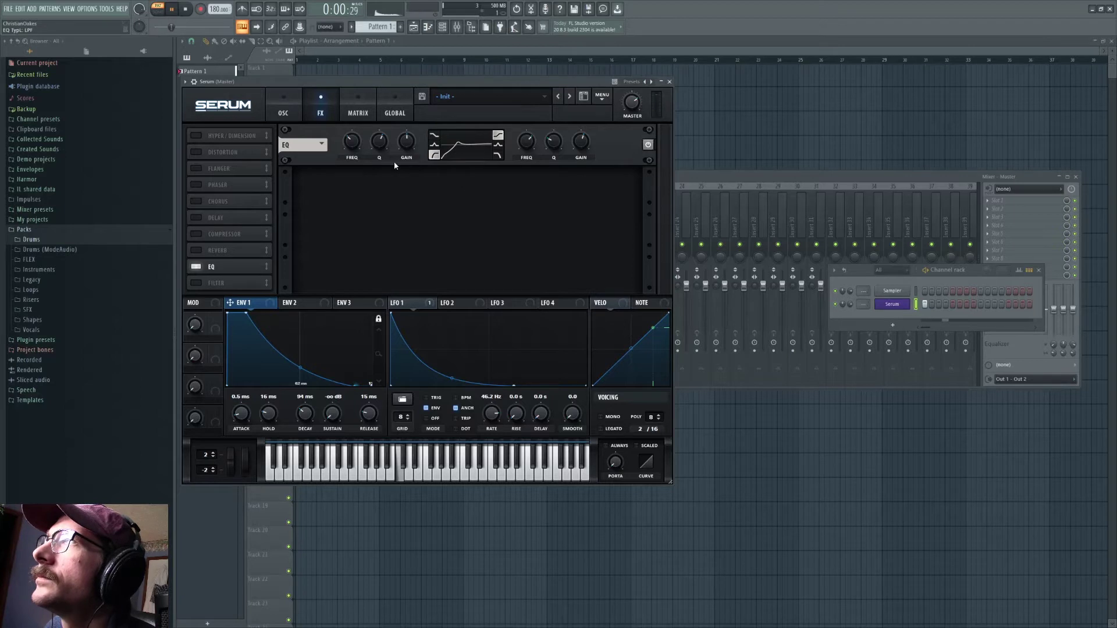
key("space")
key("space")
key("space")
key("space")
key("space")
key("space")
key("space")
Step: Adjust the frequency and raise the Q of the EQ's high-pass low band while auditioning the pattern
left_click_drag(356, 146, 377, 132)
key("space")
key("space")
key("space")
key("space")
key("space")
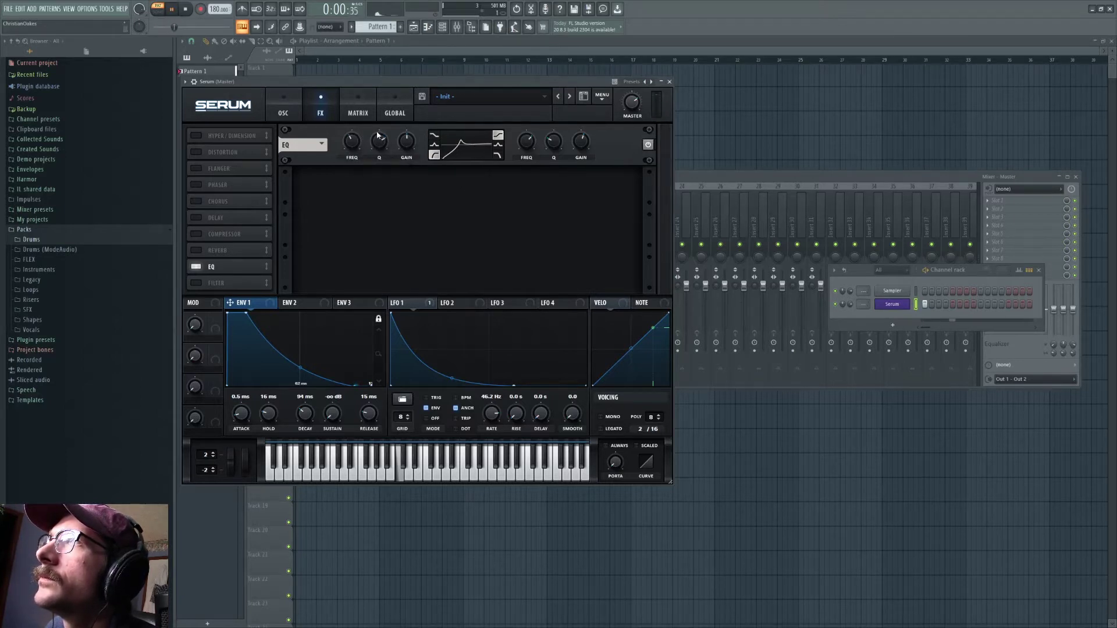
key("space")
key("space")
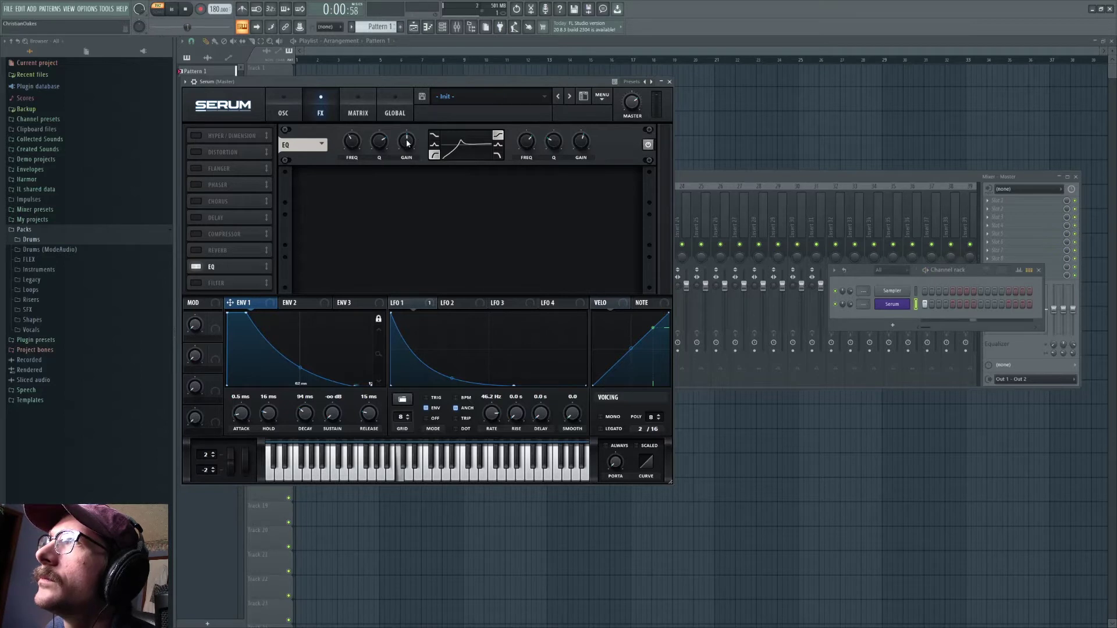
key("space")
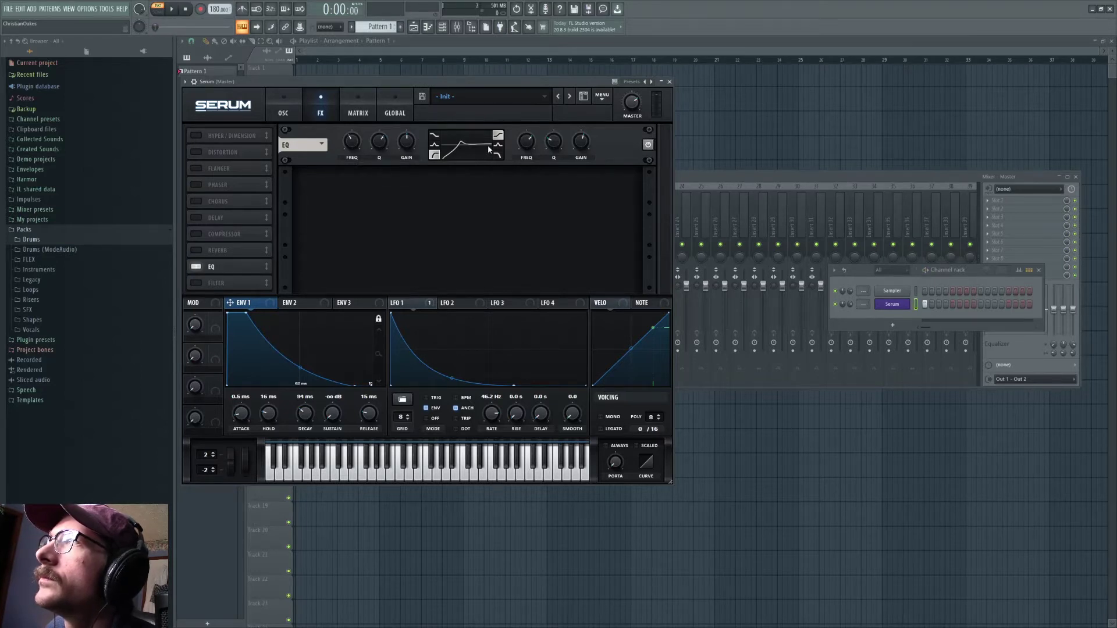
Step: Switch the EQ's low band to a peak shape with a slight gain cut and narrow it with a higher Q
left_click(435, 146)
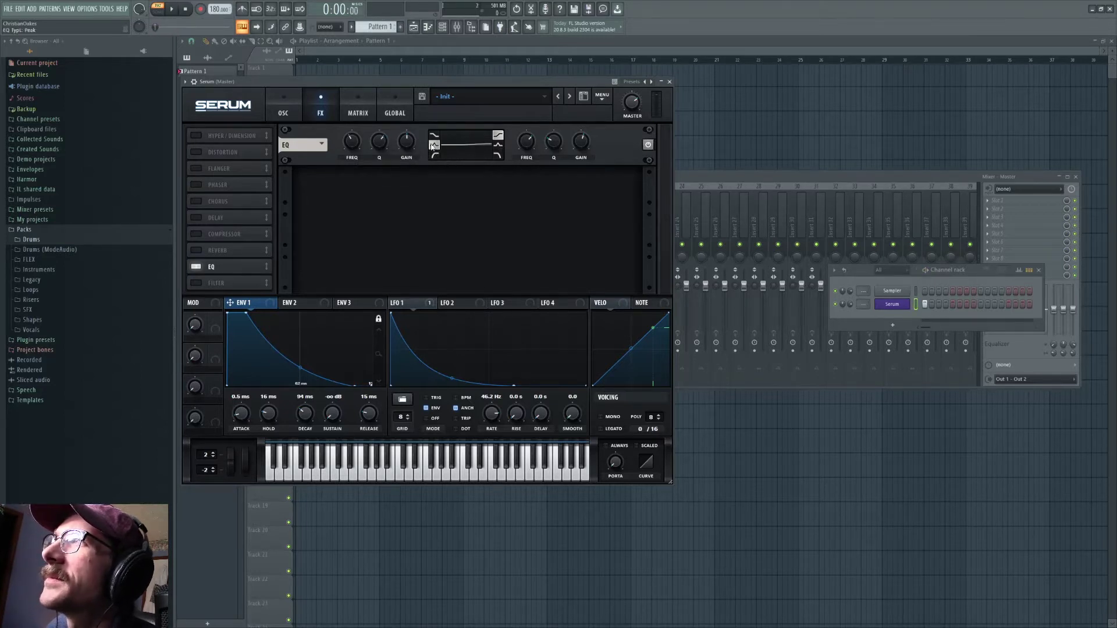
left_click_drag(408, 146, 408, 151)
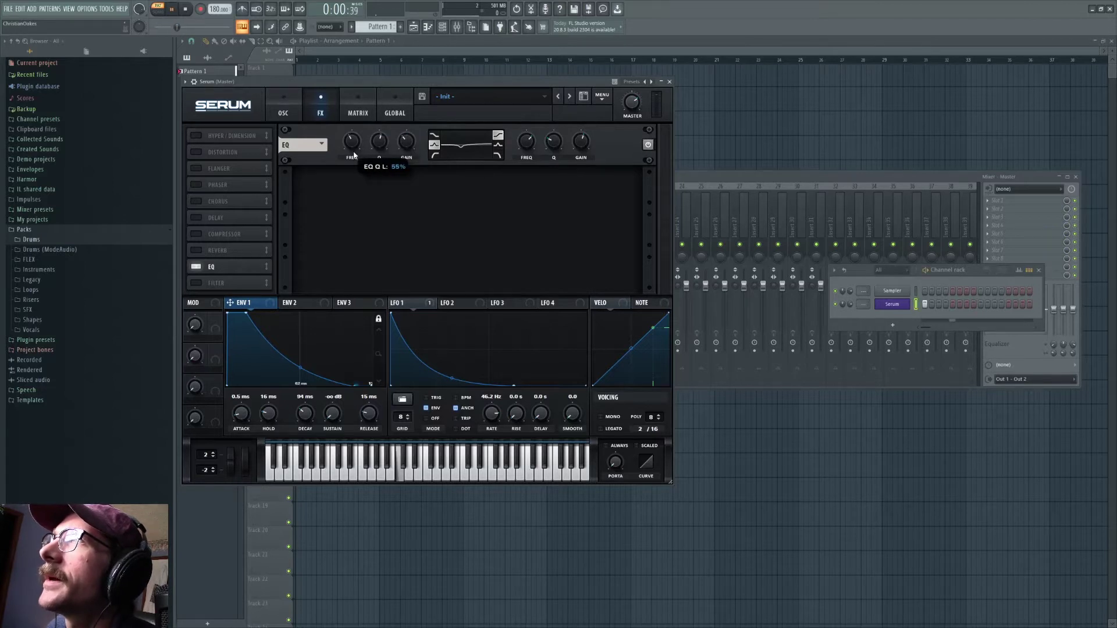
left_click_drag(351, 145, 382, 145)
key("space")
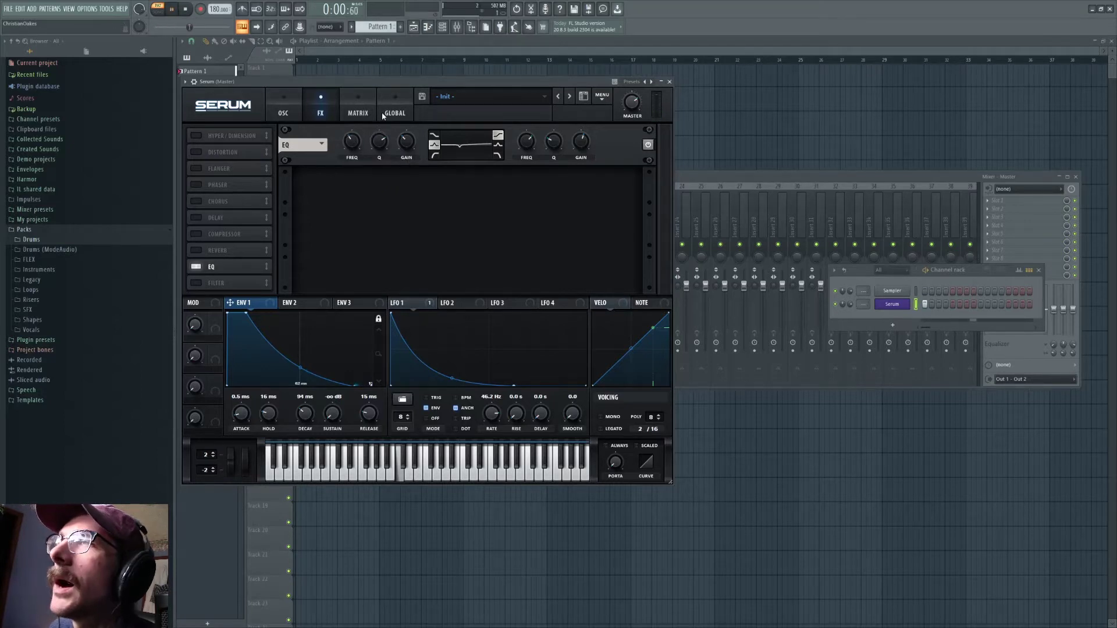
key("space")
Step: Audition the EQ's low band with a boost of about 14.9 dB and bring its gain back down to a cut
mouse_move(409, 144)
key("space")
left_click_drag(409, 145, 413, 103)
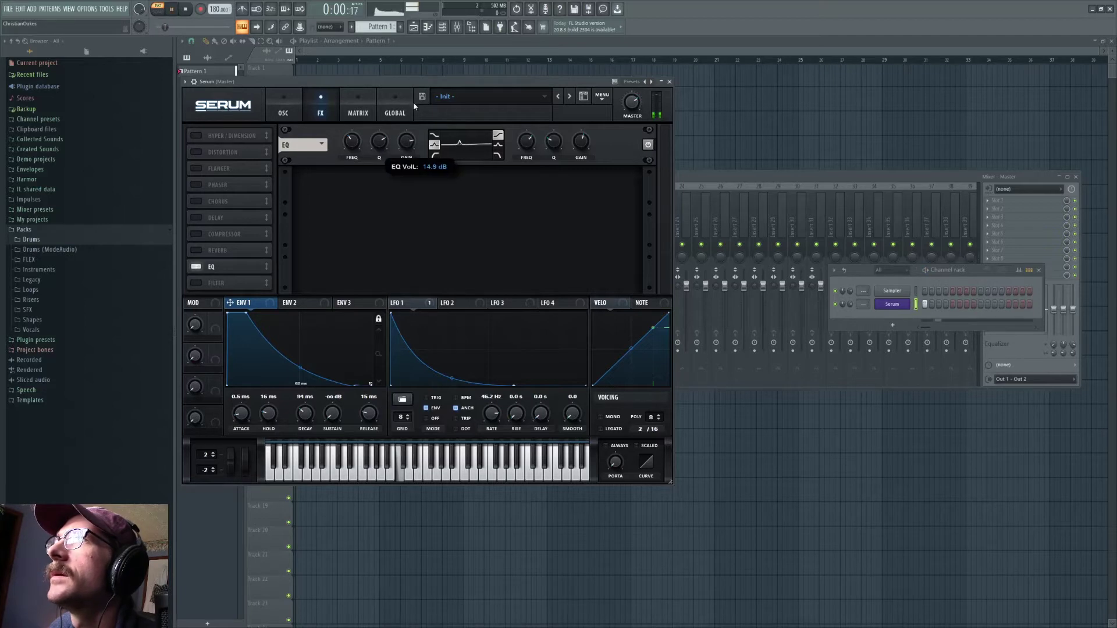
key("space")
left_click_drag(407, 141, 393, 179)
key("space")
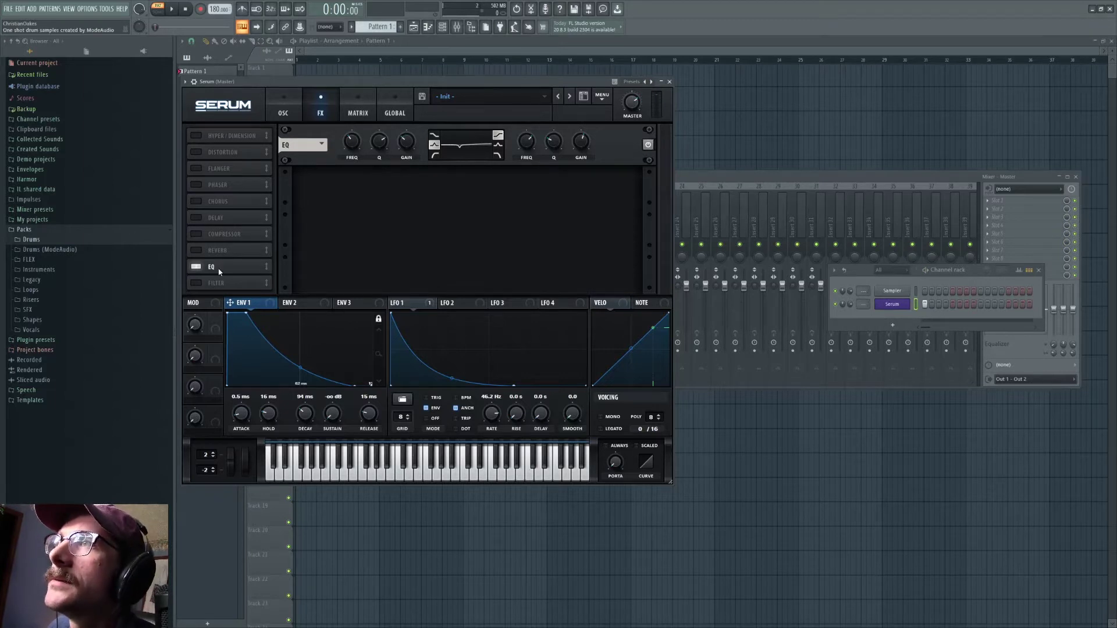
Step: Move the EQ to the start of the effects chain and enable distortion in HardClip mode
left_click_drag(210, 274, 207, 176)
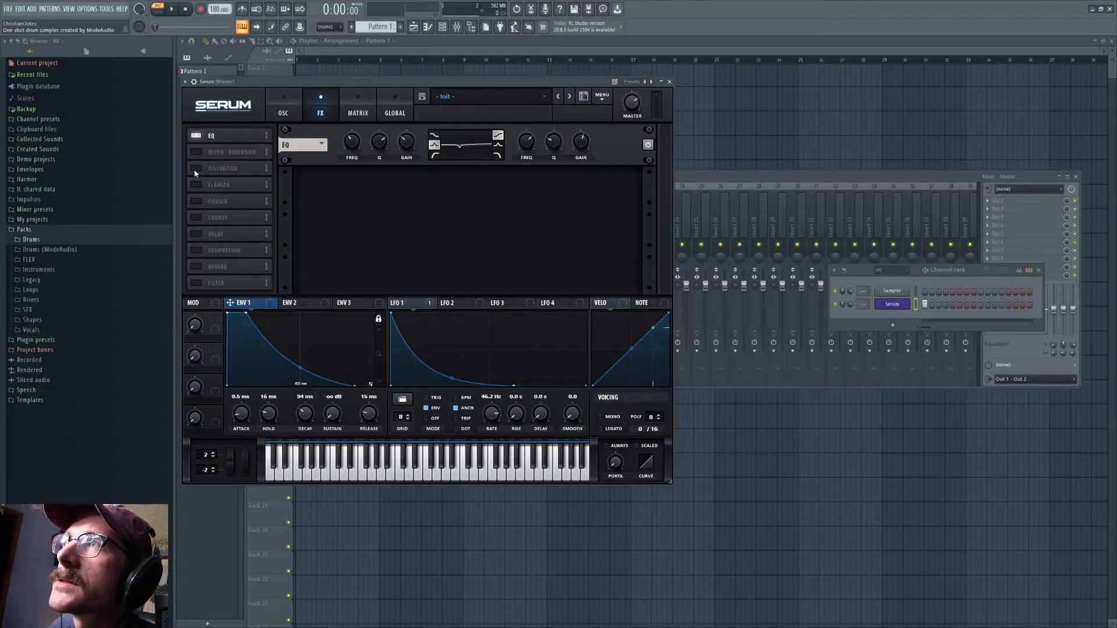
left_click(196, 168)
key("space")
left_click(404, 188)
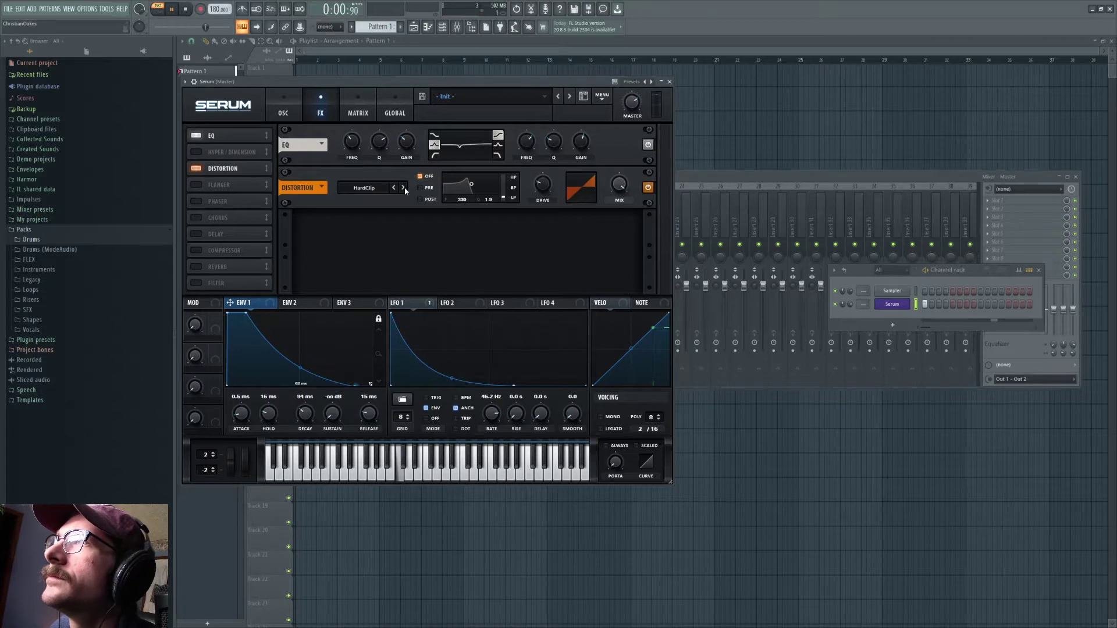
Step: Switch the EQ's high band to low-pass, raise its frequency and set its Q to 51%
left_click(498, 155)
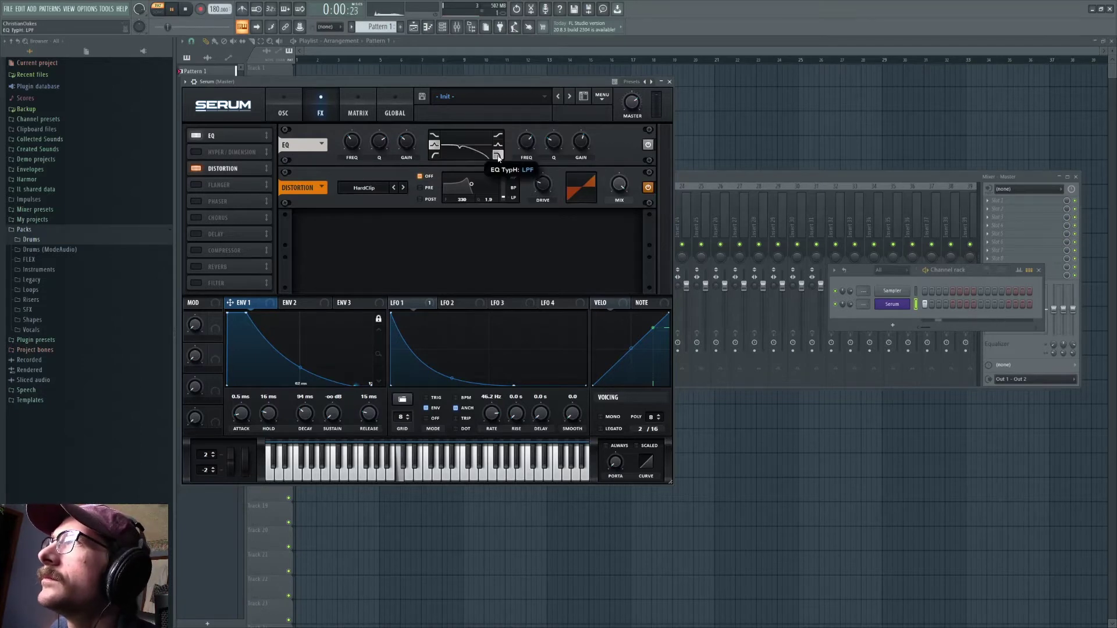
mouse_move(555, 144)
left_mouse_down()
mouse_move(532, 141)
mouse_move(537, 131)
mouse_move(553, 142)
left_mouse_up()
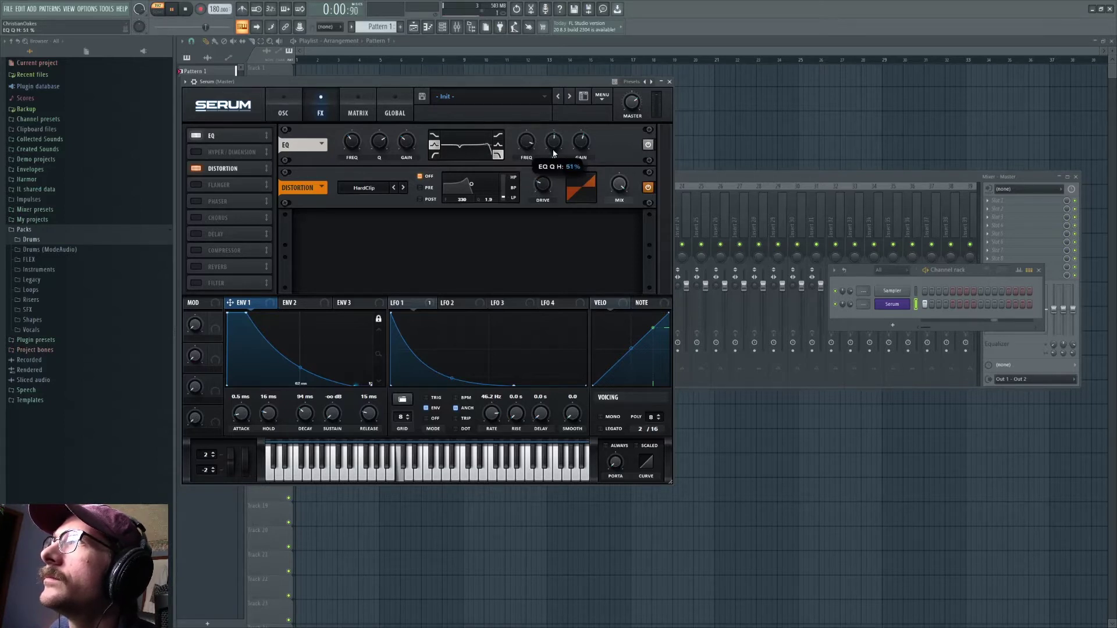
key("space")
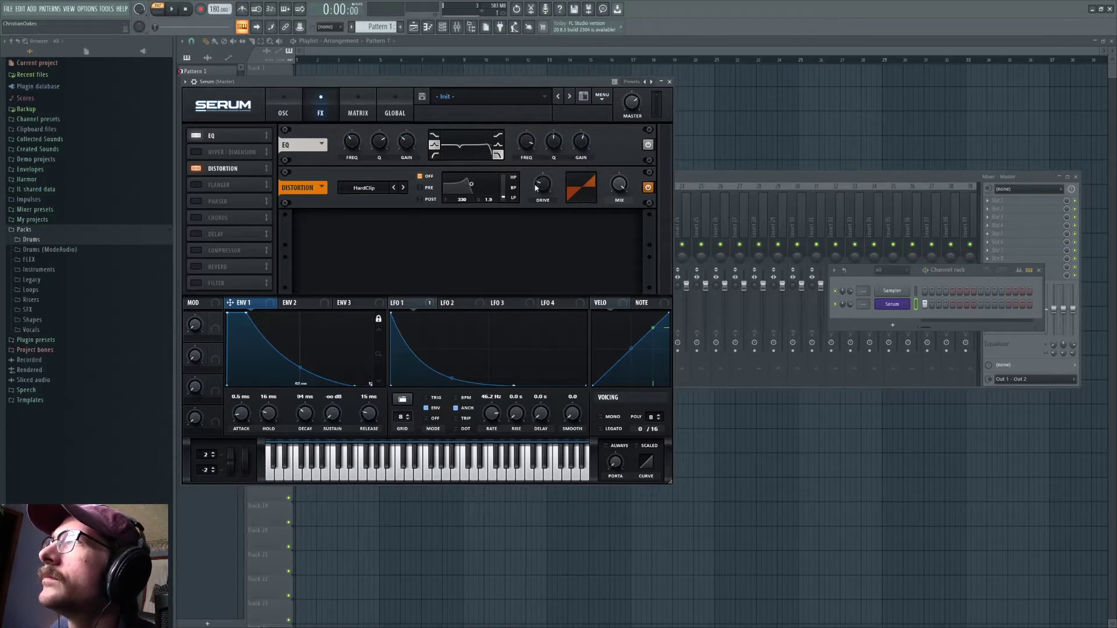
Step: Adjust the oscillator page filter's resonance slightly while auditioning the pattern
left_click(285, 101)
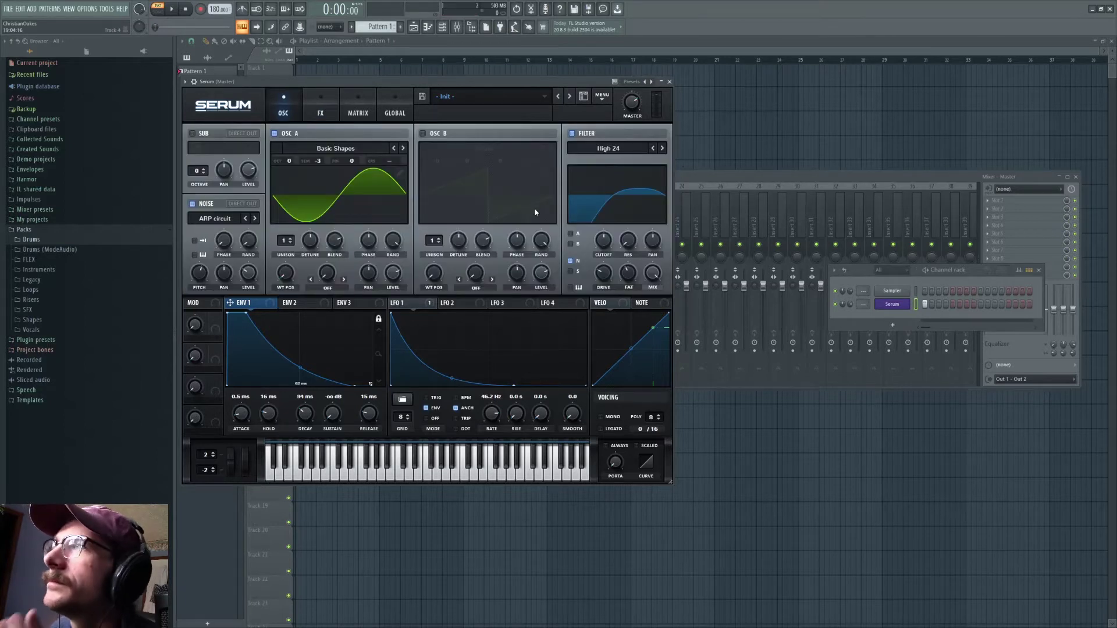
left_click_drag(628, 249, 629, 247)
key("space")
key("space")
key("space")
key("space")
key("space")
Step: Change the filter type to MG Low 6 and route oscillator A through it
left_click(597, 153)
mouse_move(599, 156)
left_click(646, 156)
left_click(571, 234)
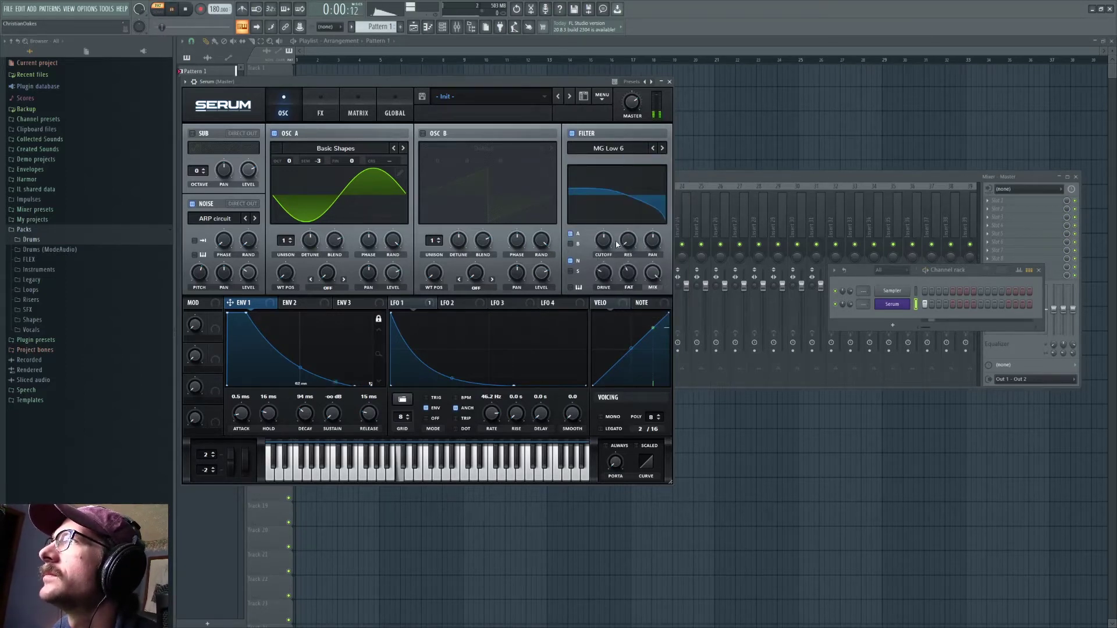
Step: Take the noise oscillator out of the filter and raise the resonance while auditioning the pattern
key("space")
mouse_move(628, 243)
left_mouse_down()
mouse_move(631, 213)
mouse_move(607, 239)
mouse_move(623, 260)
mouse_move(627, 250)
left_mouse_up()
key("space")
key("space")
key("space")
key("space")
key("space")
key("space")
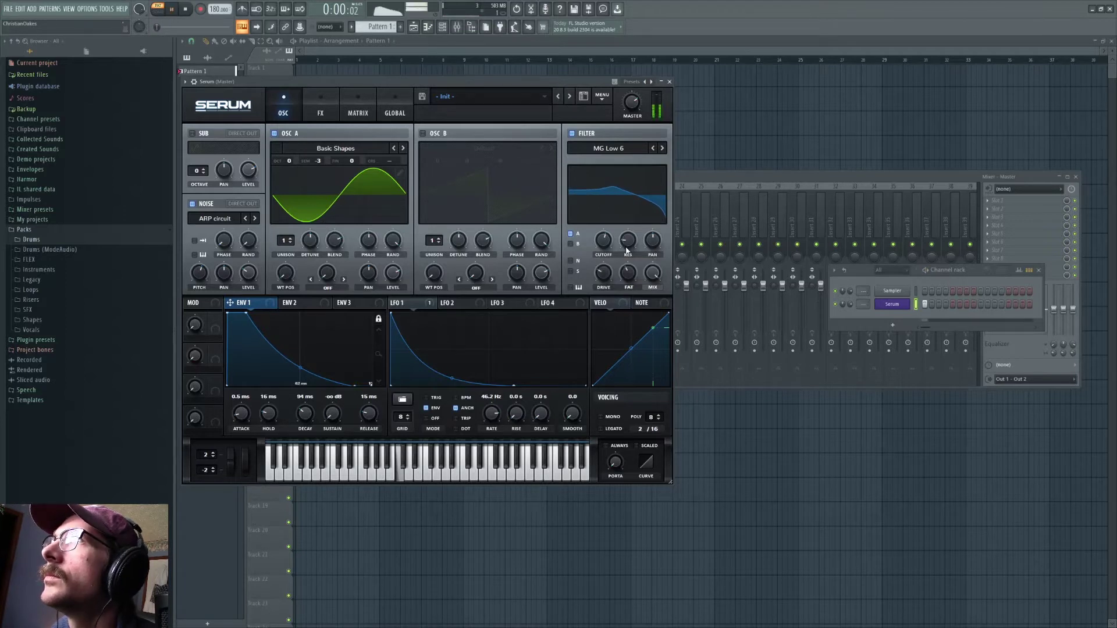
key("space")
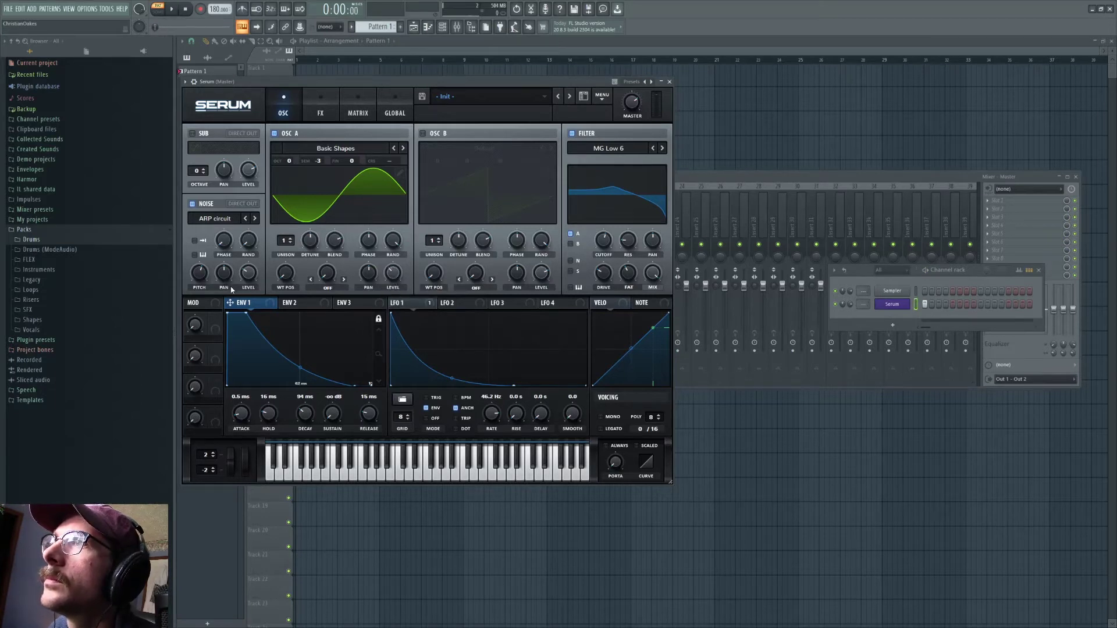
Step: Change the filter type to MG Low 12 and audition the pattern
key("space")
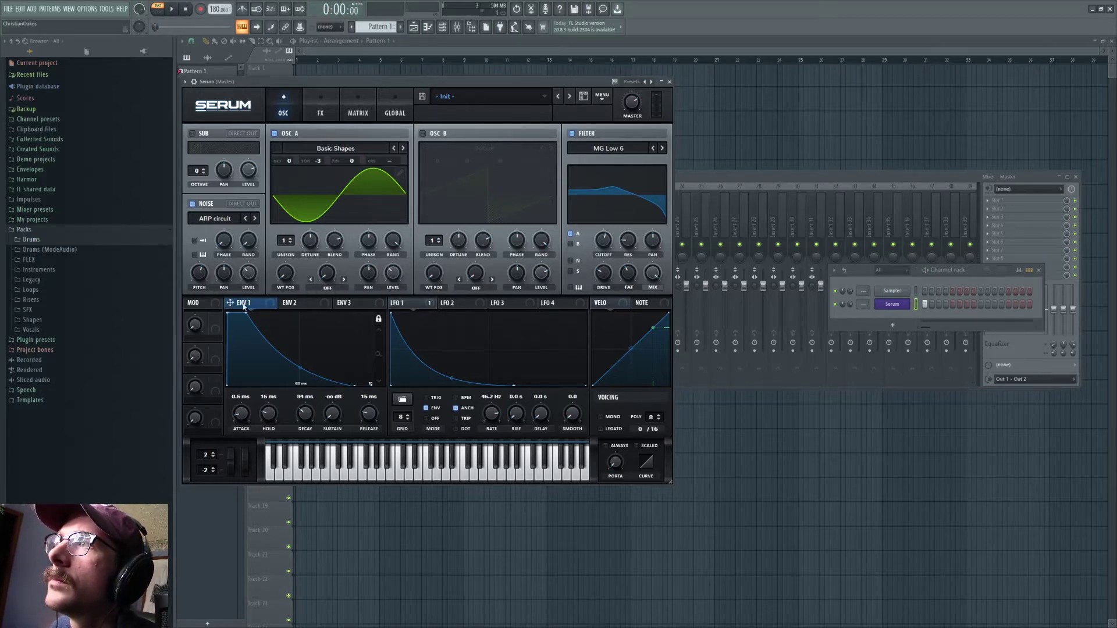
left_click(280, 310)
left_click(256, 304)
key("space")
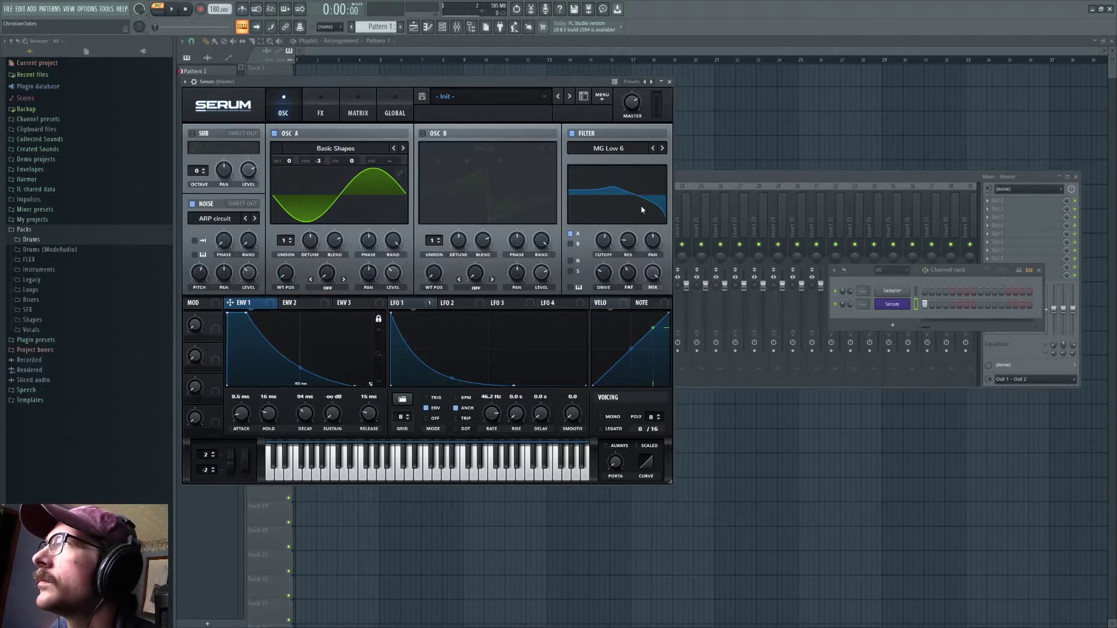
left_click(662, 151)
key("space")
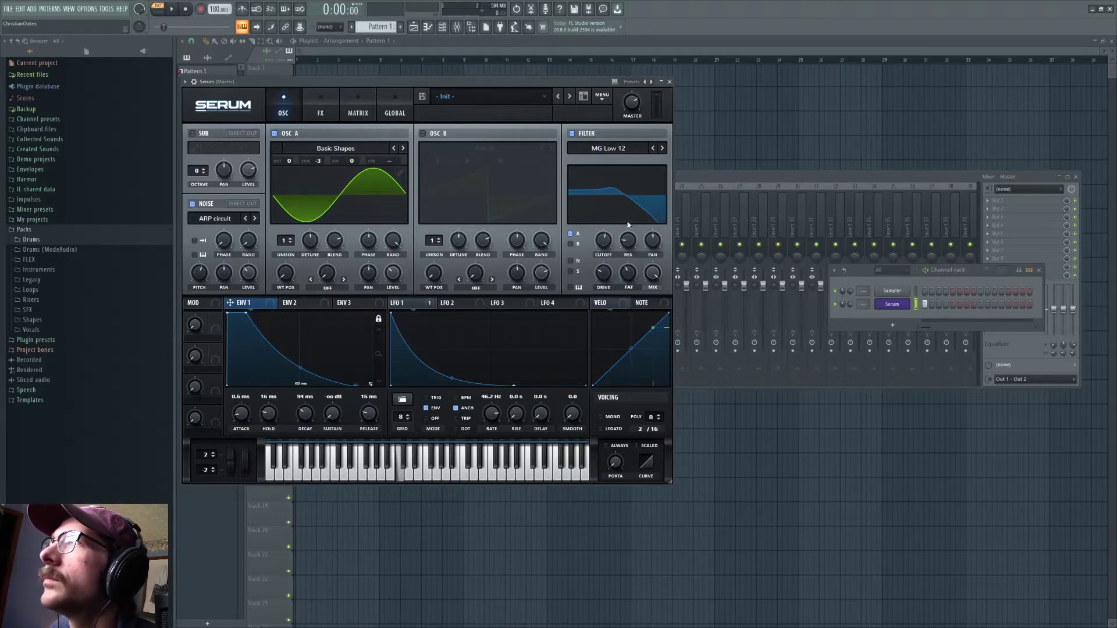
Step: Set the first EQ band's gain to about -2.3 dB while auditioning the pattern
left_click(321, 112)
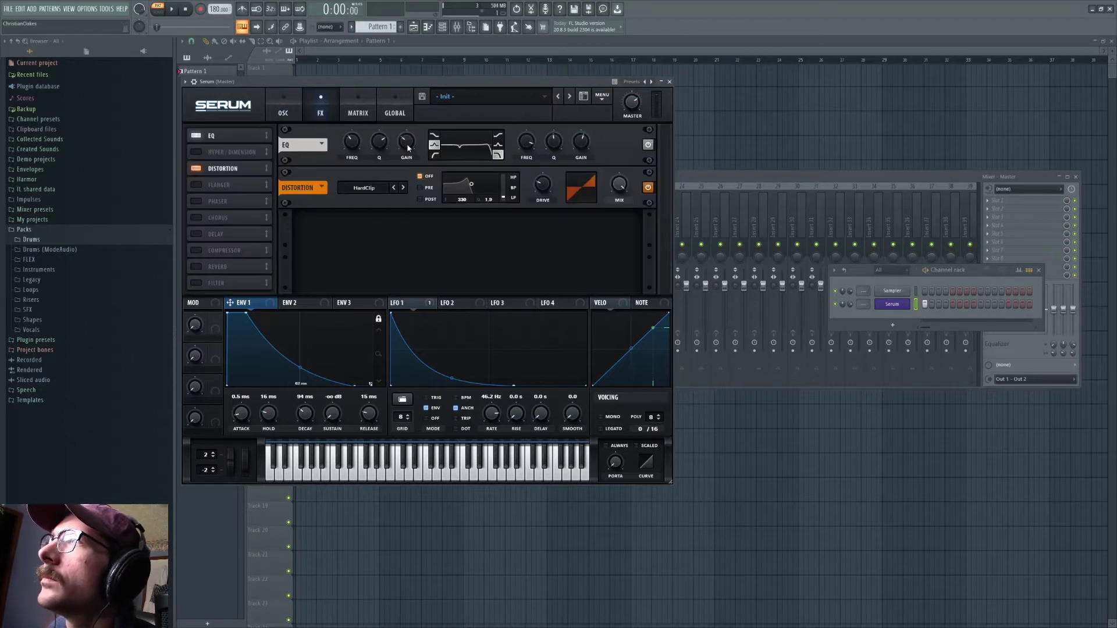
key("space")
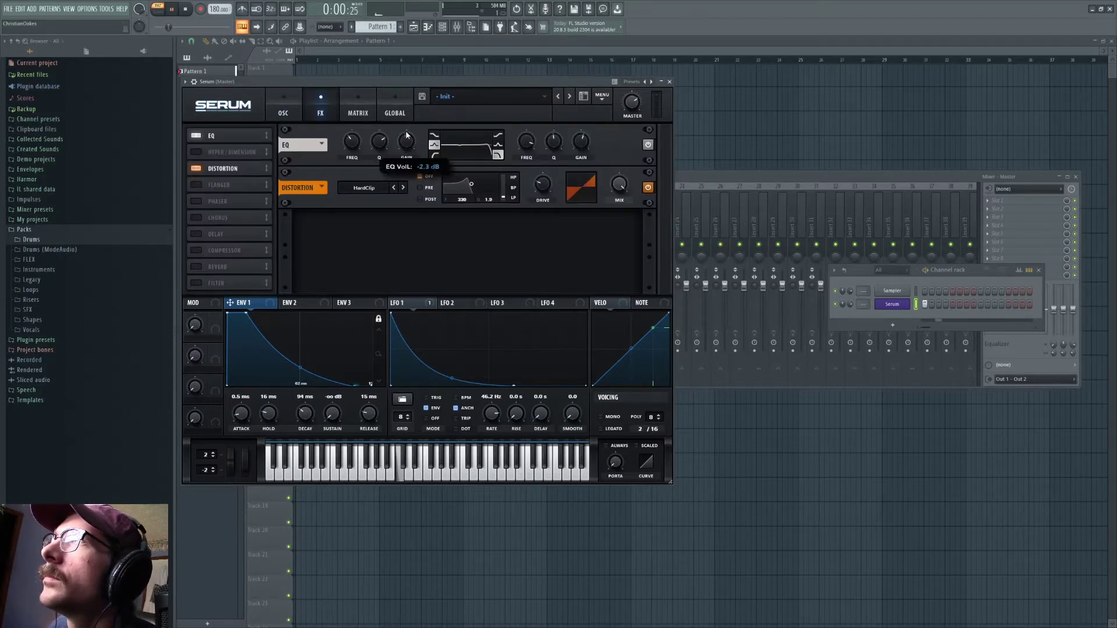
key("space")
key("space")
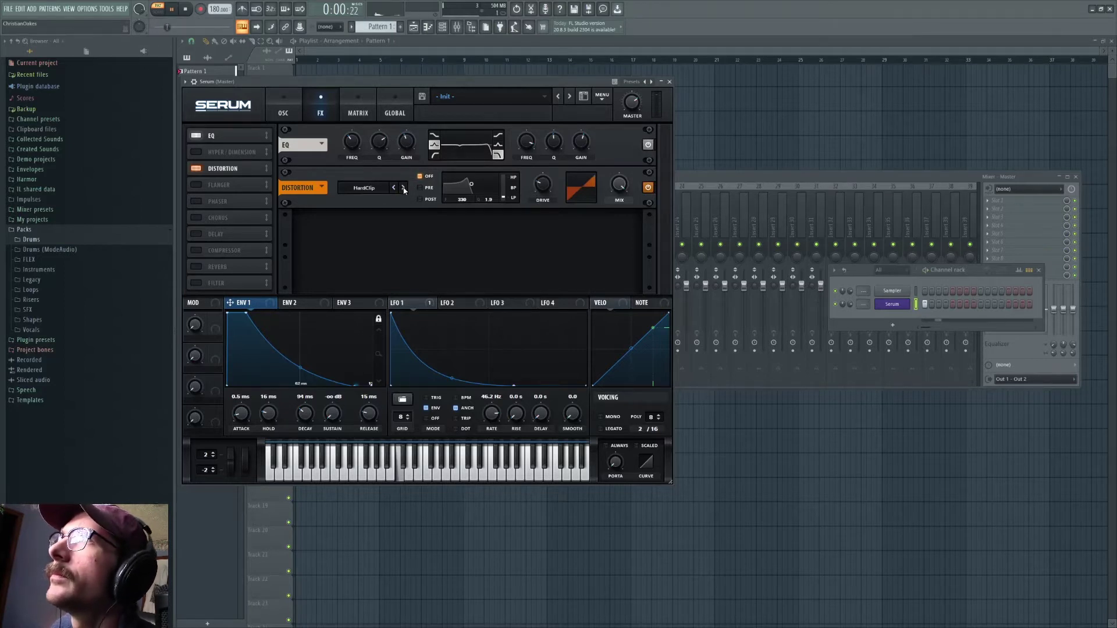
Step: Change the distortion type to Diode 2 and set its mix to 0% with Envelope 1 modulating it
left_click(404, 188)
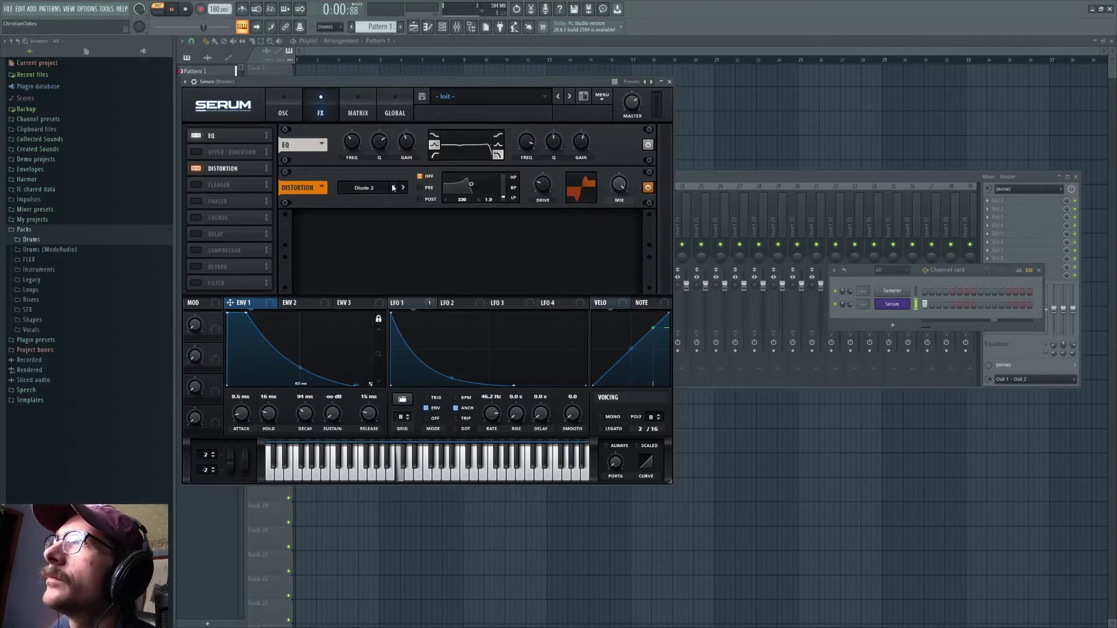
left_click_drag(619, 184, 619, 216)
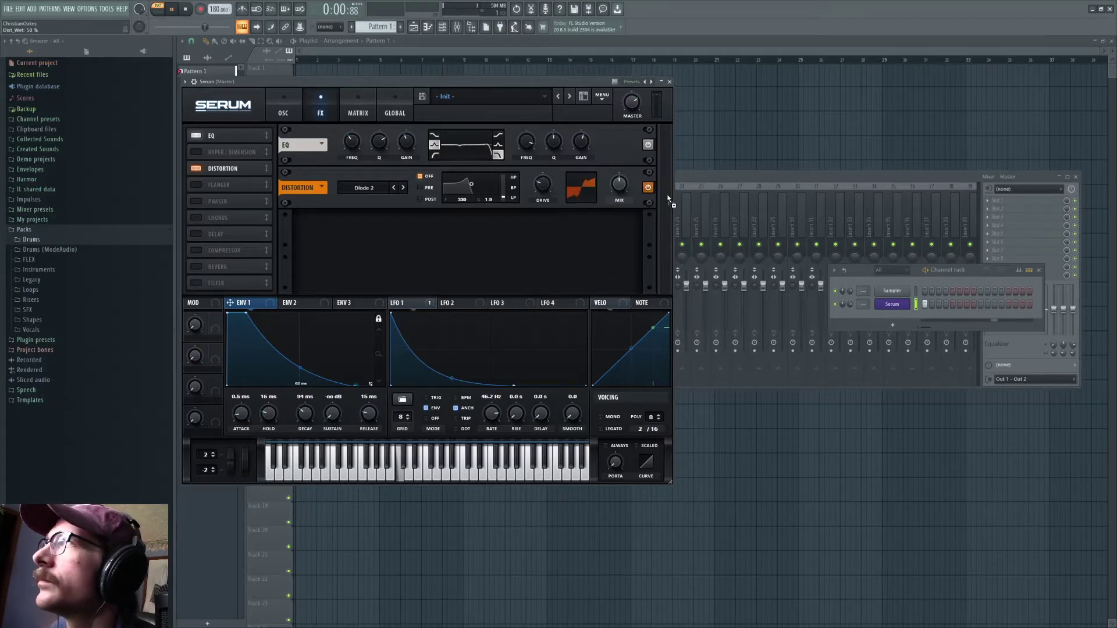
left_click_drag(617, 185, 618, 256)
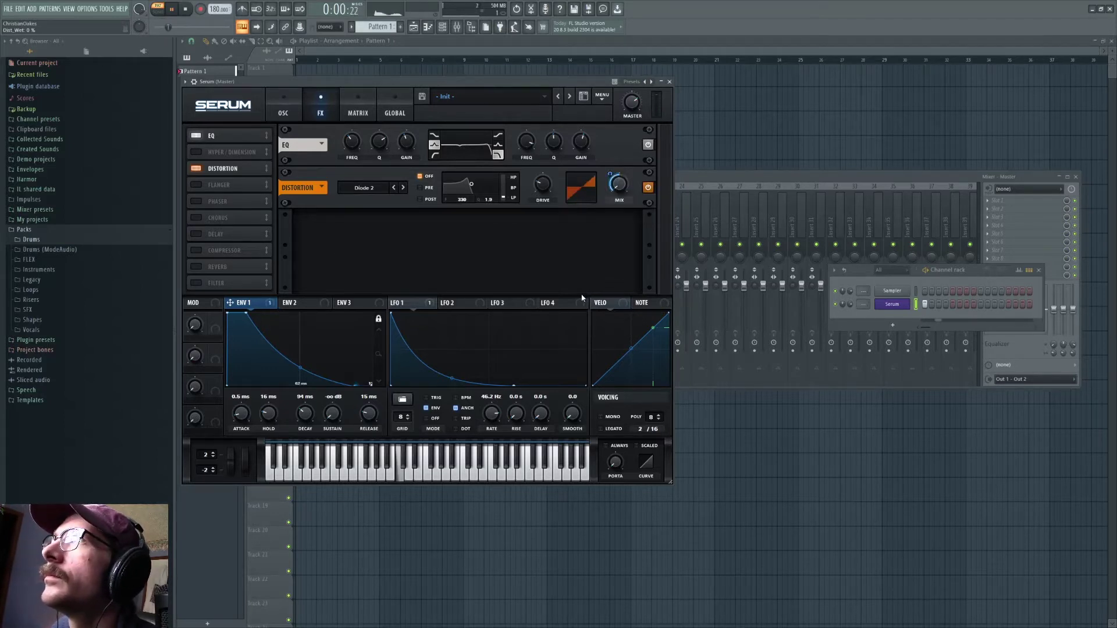
key("space")
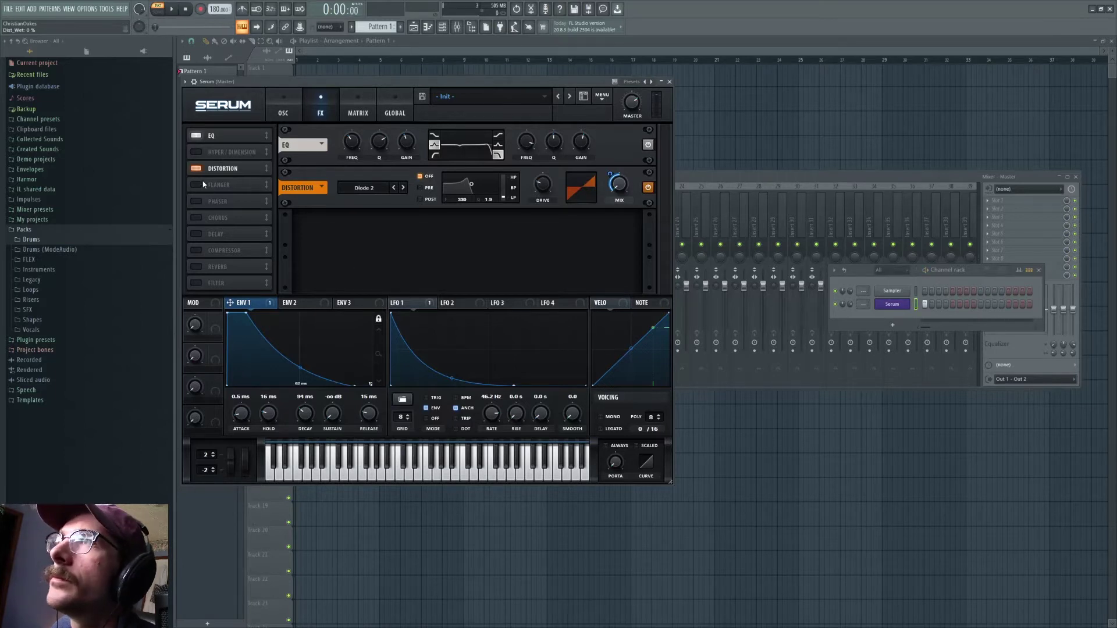
Step: Move the distortion directly after the EQ in the effects order and add a compressor in multiband mode
left_click_drag(216, 170, 217, 152)
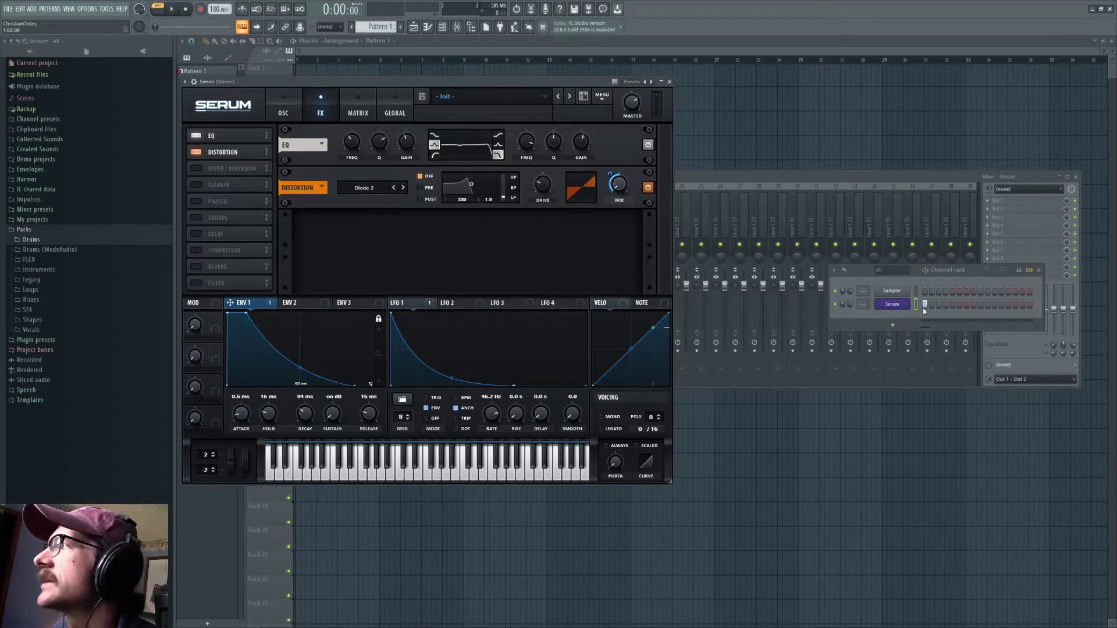
left_click(196, 250)
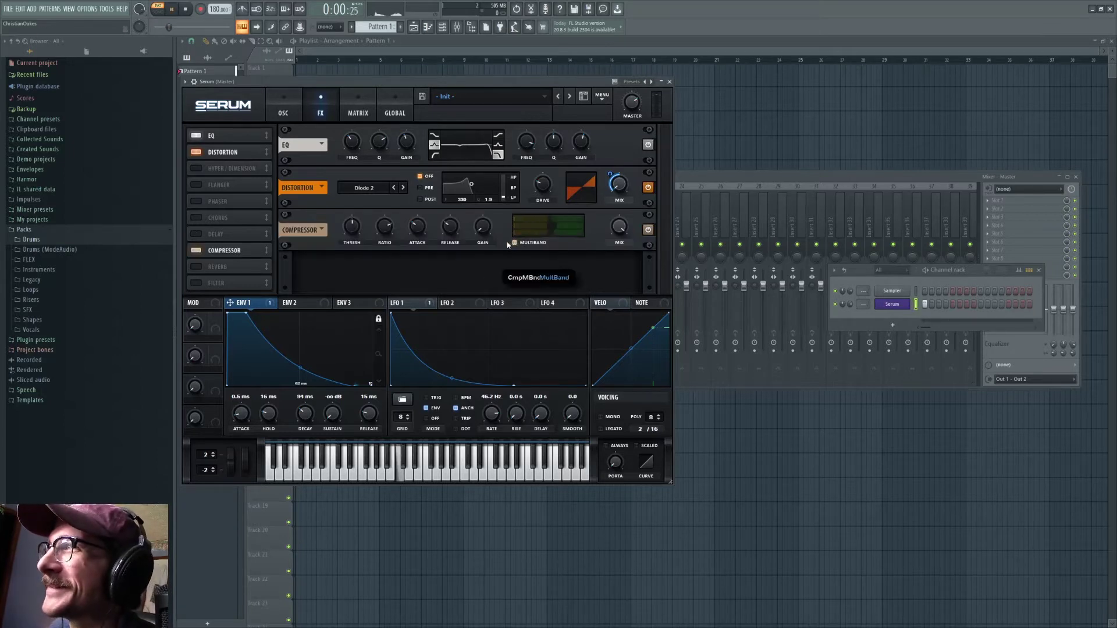
key("space")
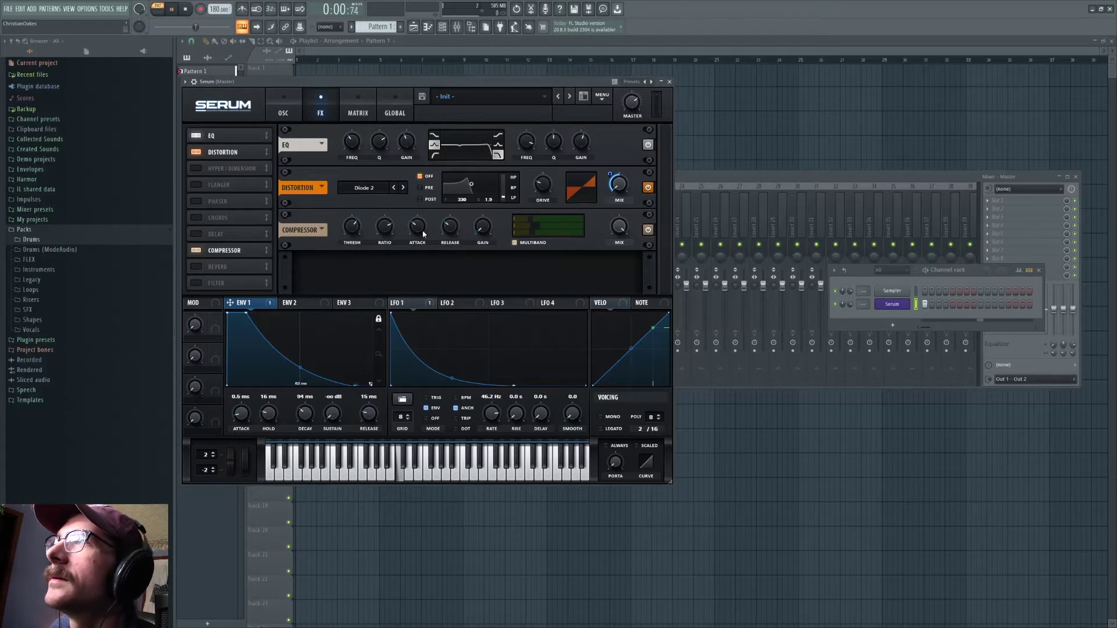
Step: Adjust the compressor's ratio and set its mix to 40 while auditioning the pattern
scroll(418, 231, "up", 4)
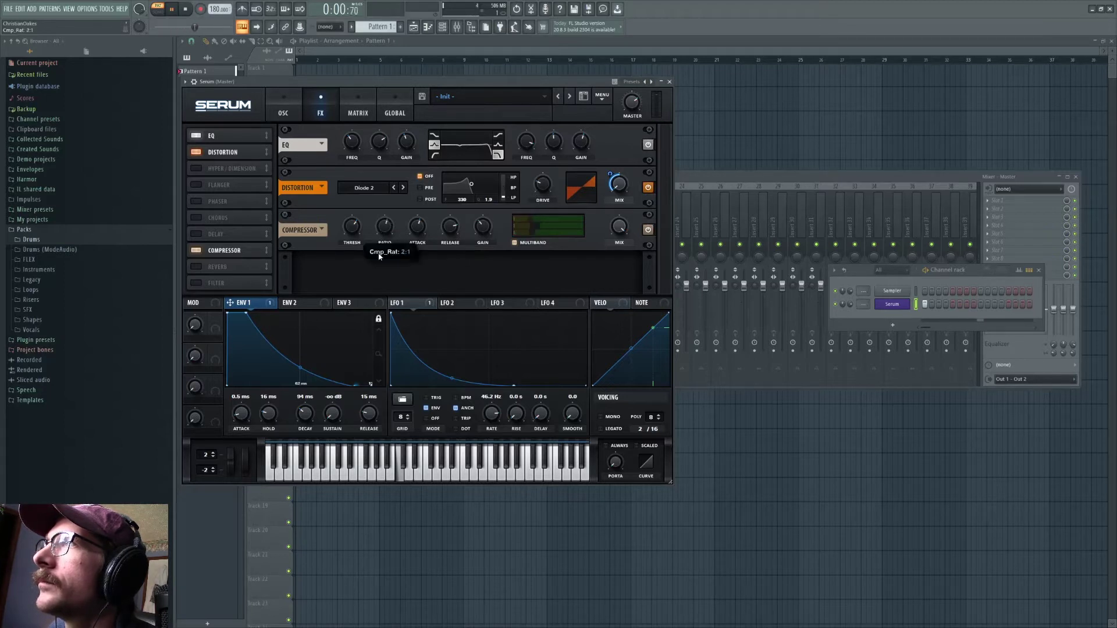
left_click_drag(387, 226, 387, 239)
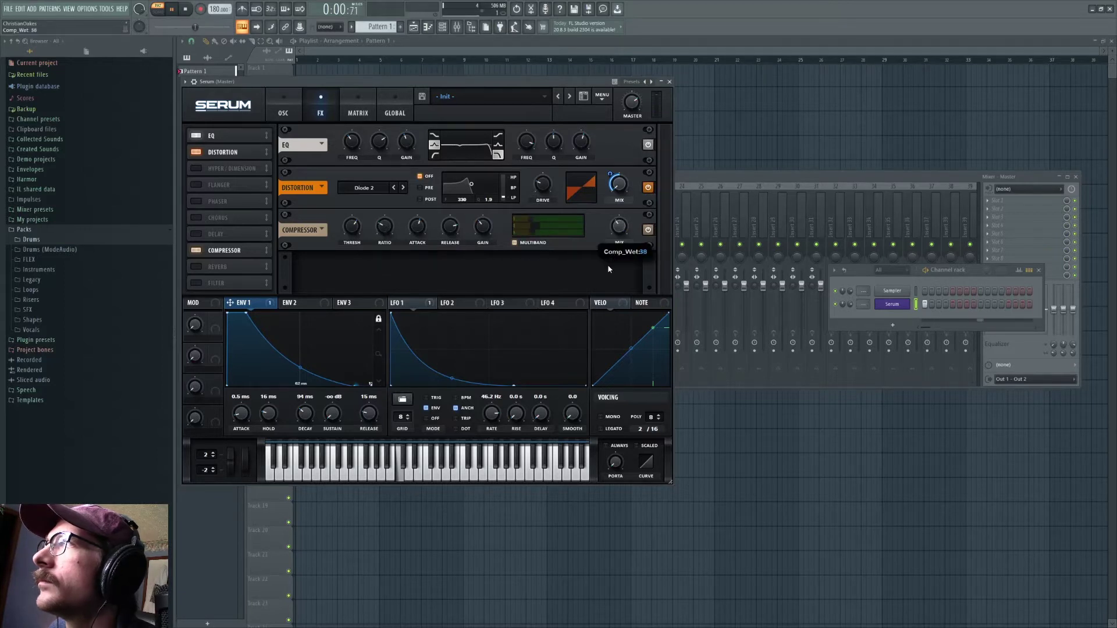
left_click_drag(606, 273, 603, 232)
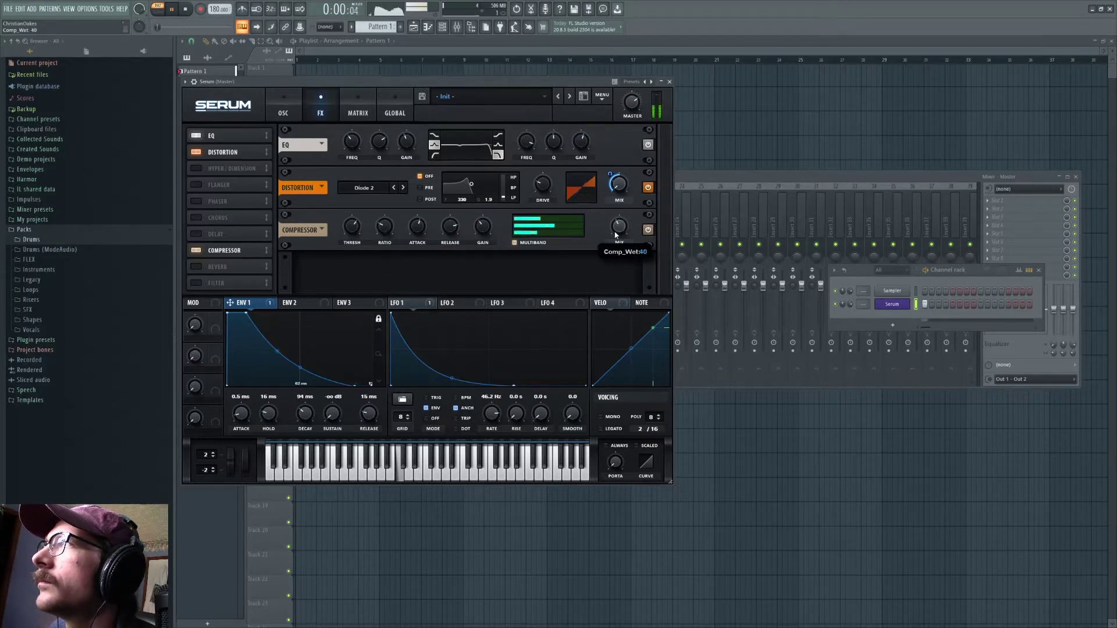
key("space")
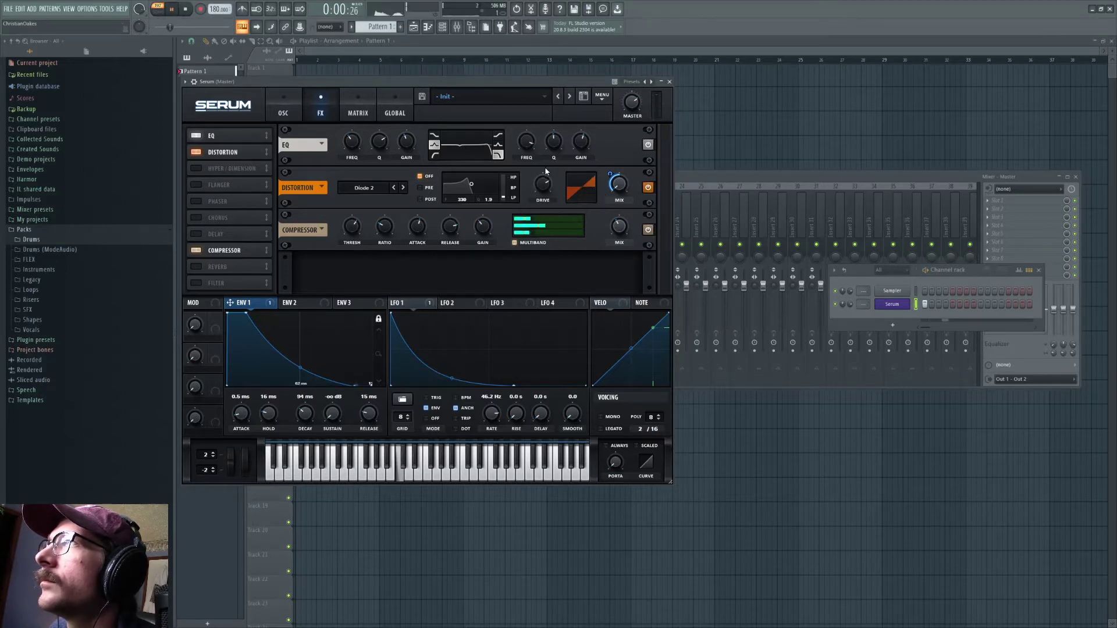
Step: Adjust the distortion drive and set the Envelope 1 modulation of the distortion mix to 61 while auditioning
left_click_drag(545, 194, 544, 200)
key("space")
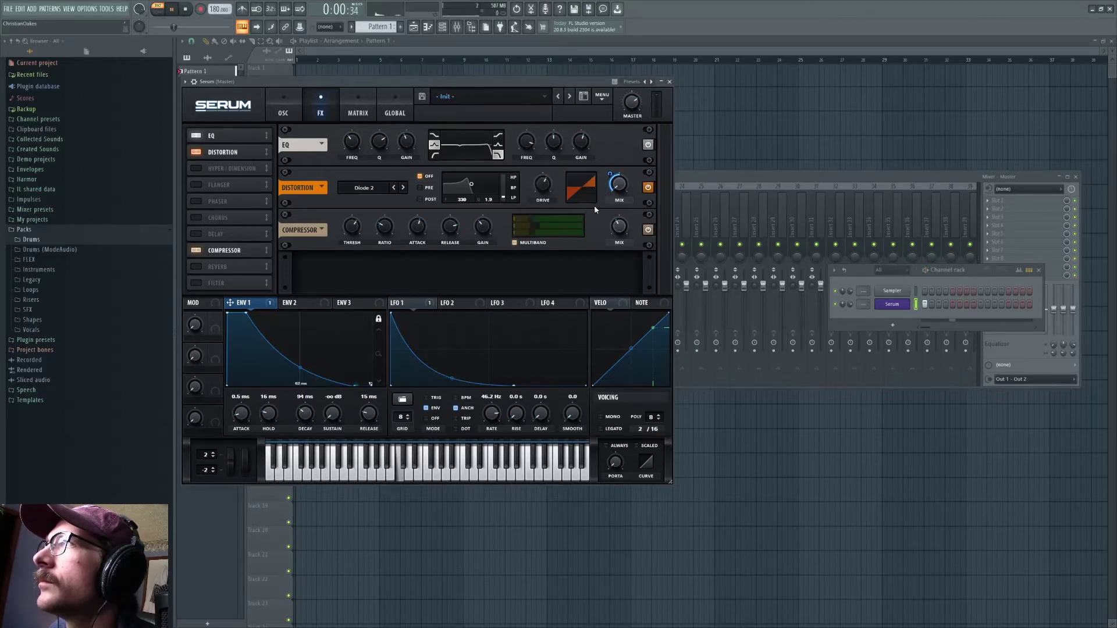
left_click_drag(619, 175, 617, 172)
key("space")
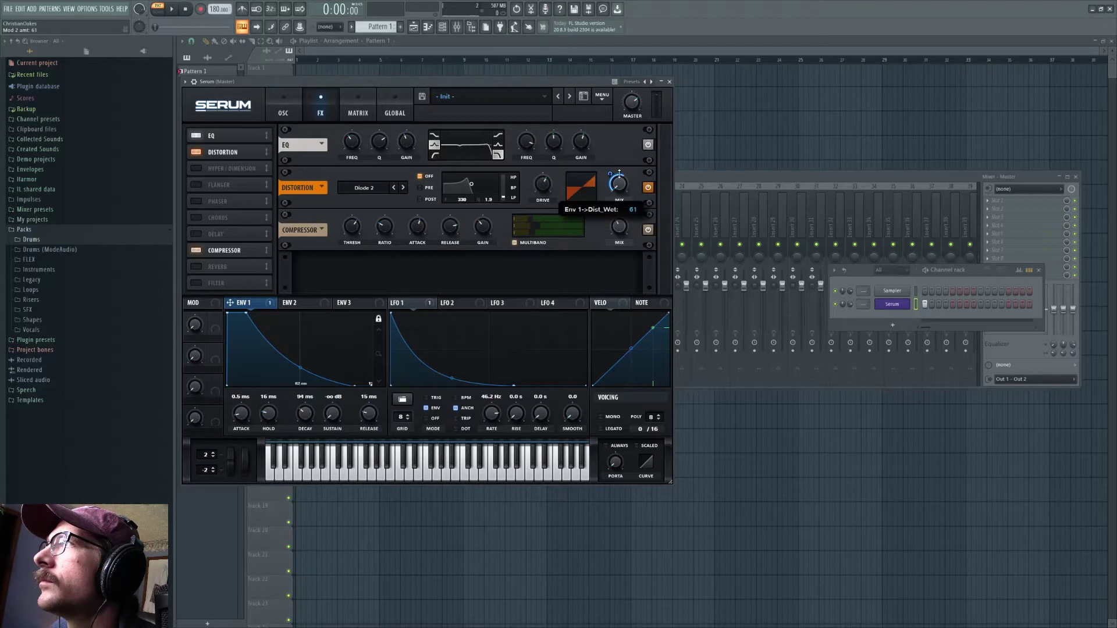
key("space")
Step: Lower the starting point of the LFO 1 curve to about half height and change the noise sample to ARP white
left_click(285, 112)
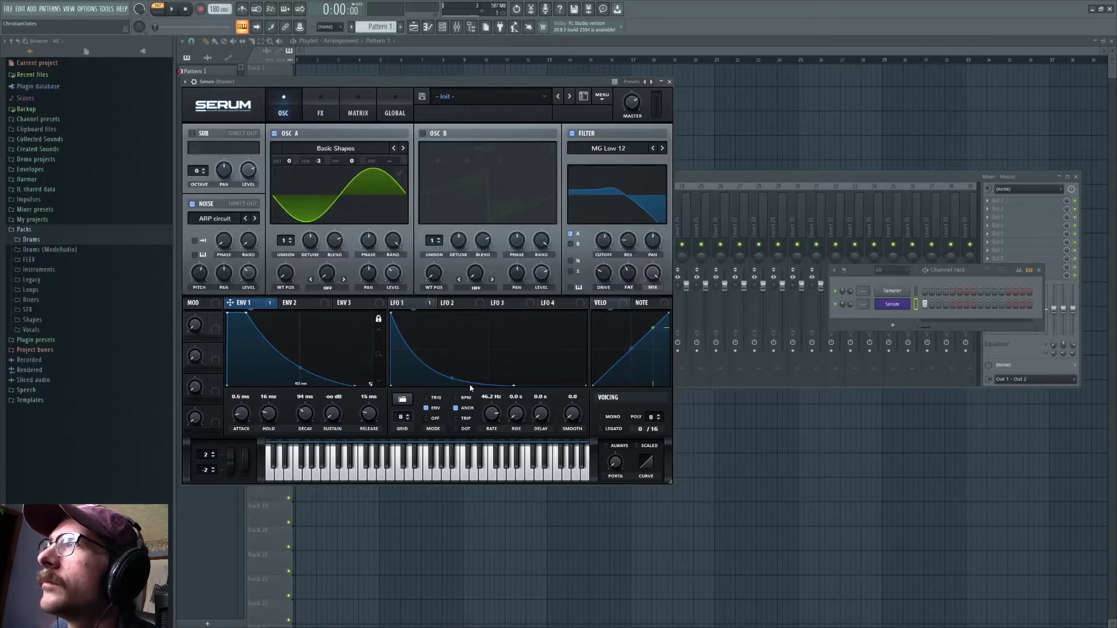
left_click_drag(398, 318, 378, 353)
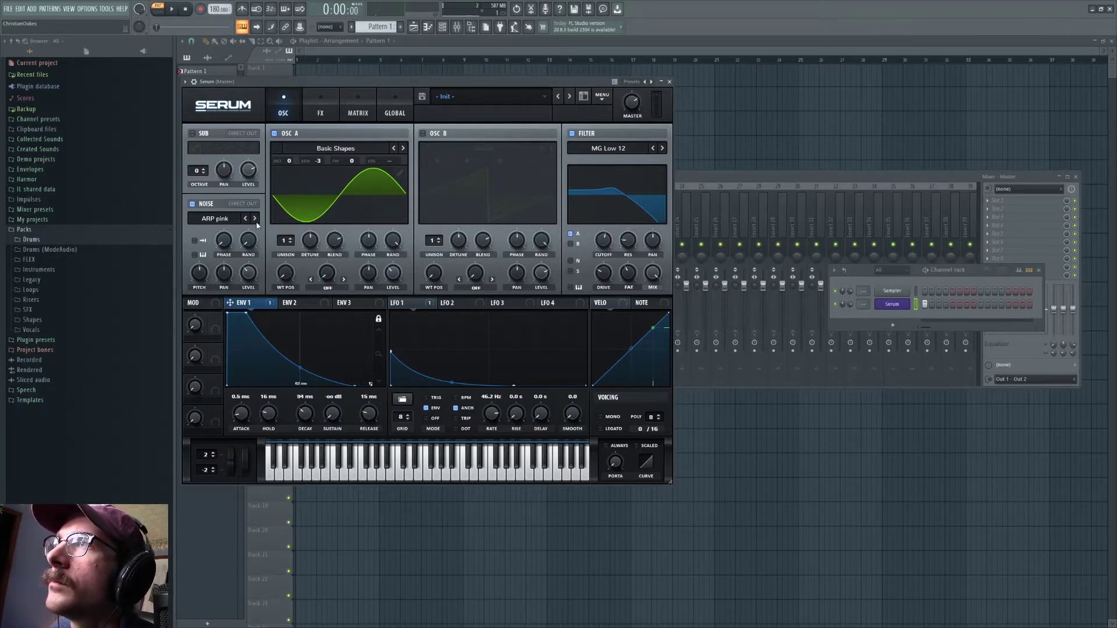
key("space")
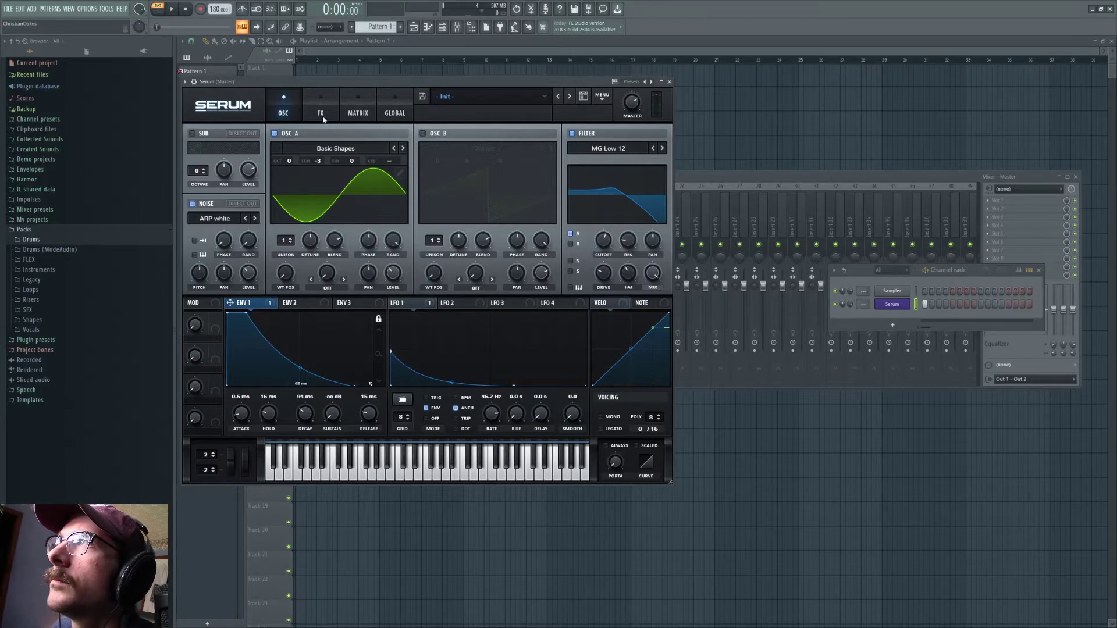
left_click(321, 110)
left_click(273, 113)
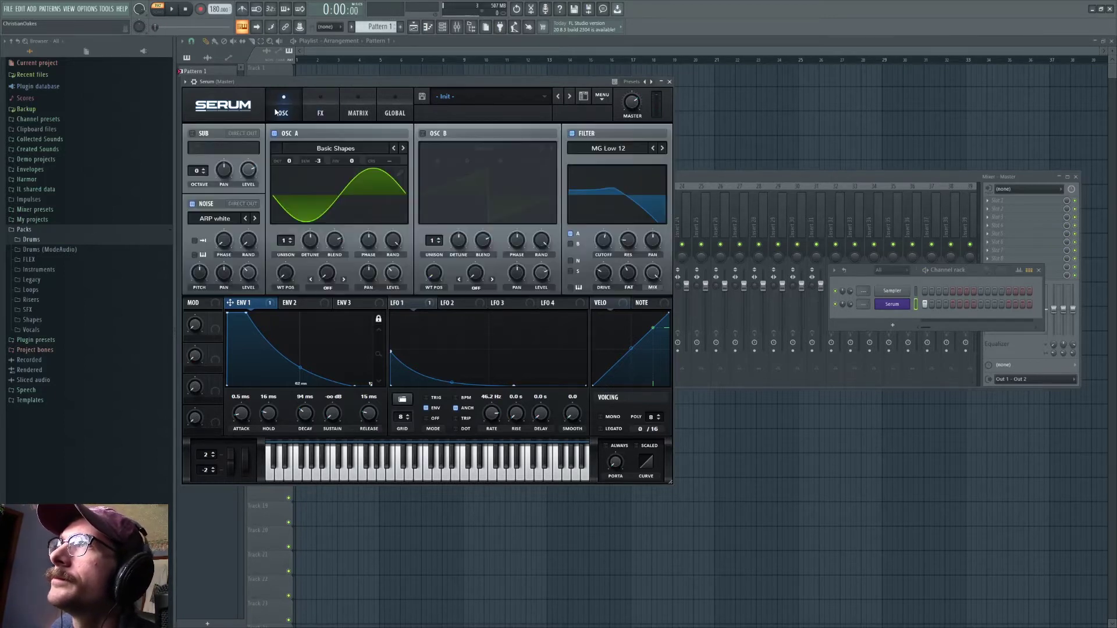
Step: Tune oscillator A to -6 semitones, comparing different pitches while auditioning the pattern
left_click_drag(317, 160, 324, 159)
key("space")
key("space")
key("space")
key("space")
left_click_drag(317, 163, 314, 210)
key("space")
key("space")
key("space")
key("space")
key("space")
key("space")
key("space")
key("space")
left_click_drag(320, 161, 322, 152)
key("space")
key("space")
key("space")
key("space")
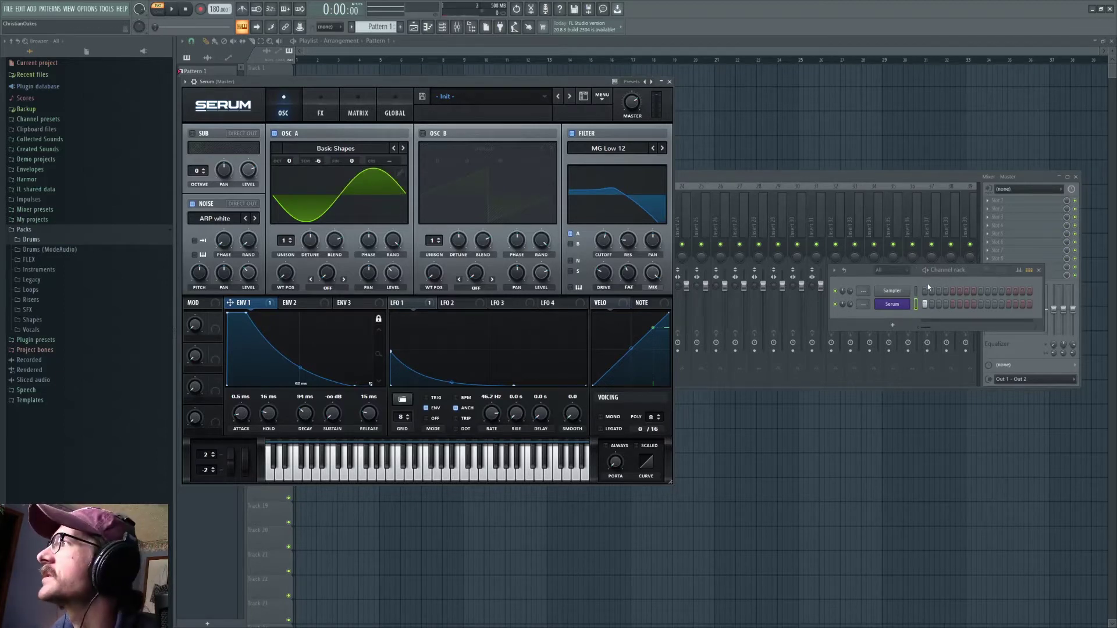
Step: Clone the Serum channel in the channel rack and bring up the clone's plugin window
right_click(897, 311)
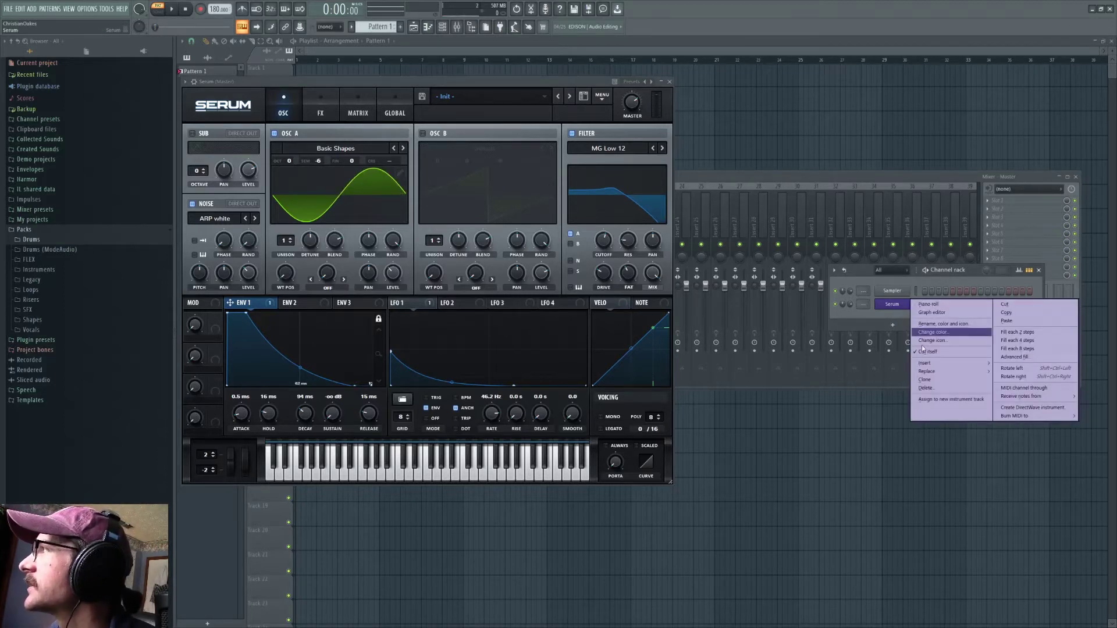
left_click(925, 381)
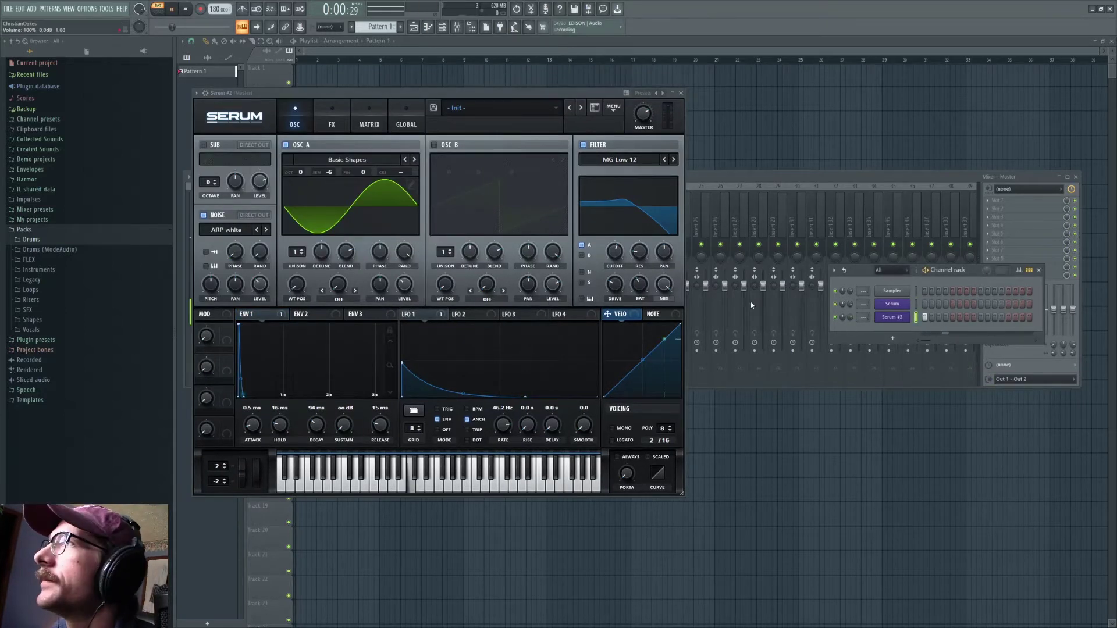
left_click(890, 317)
left_click(890, 318)
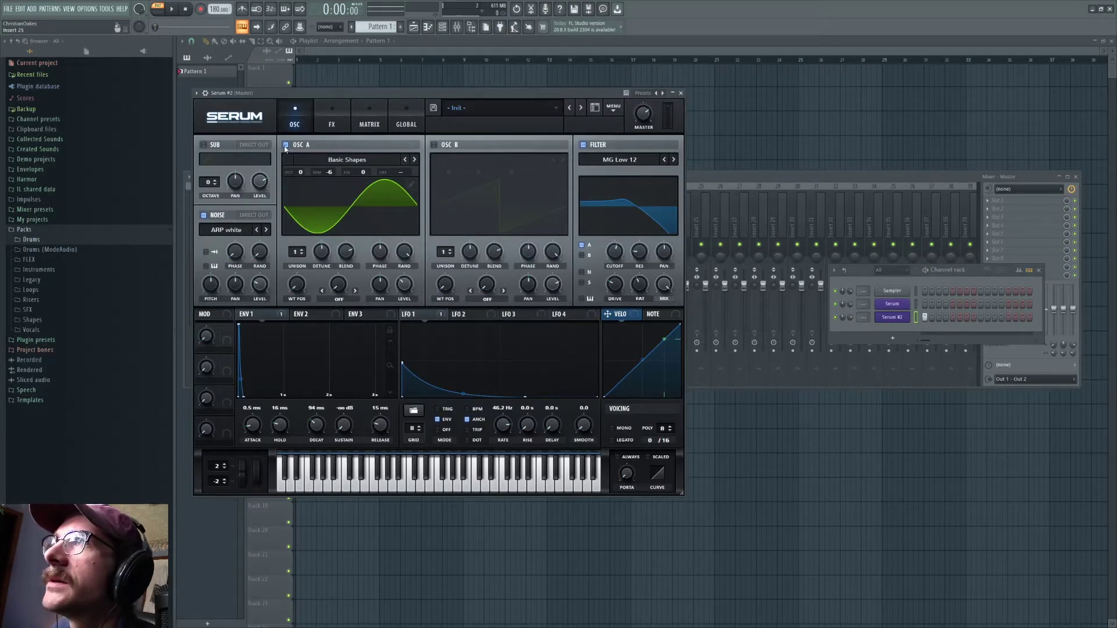
Step: Turn off oscillator A in the cloned Serum and change its noise sample to BrightWhite while auditioning
left_click(286, 145)
key("space")
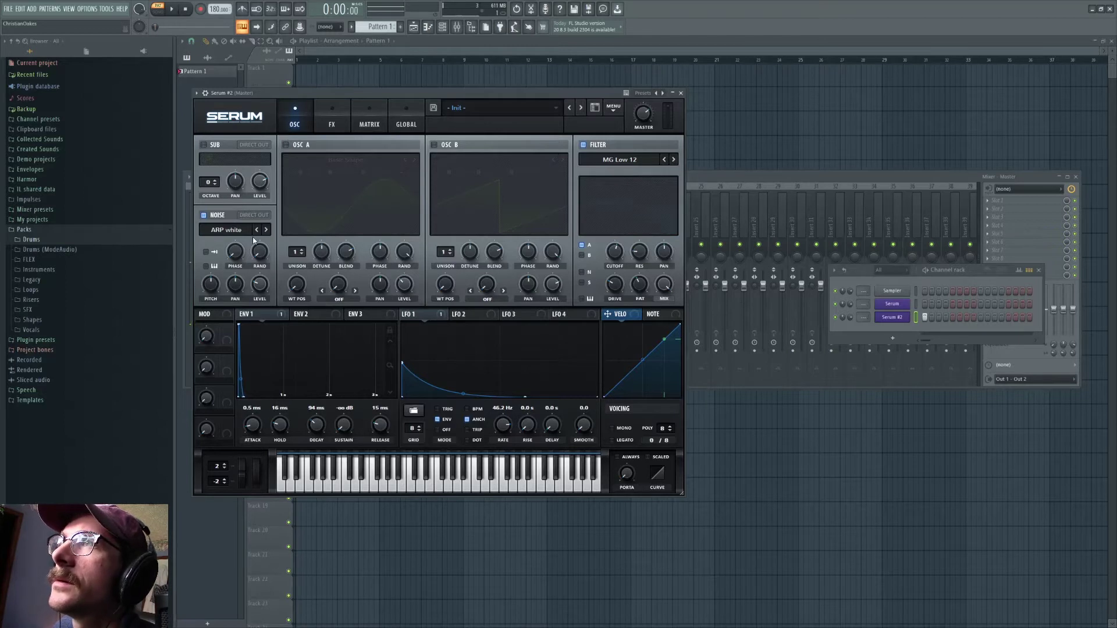
key("space")
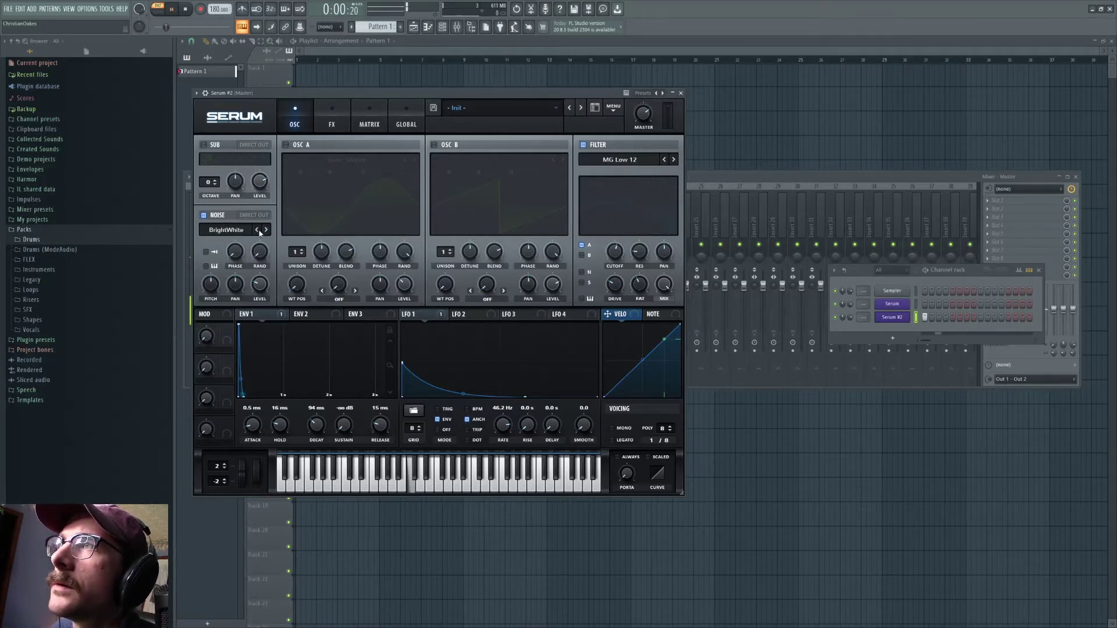
key("space")
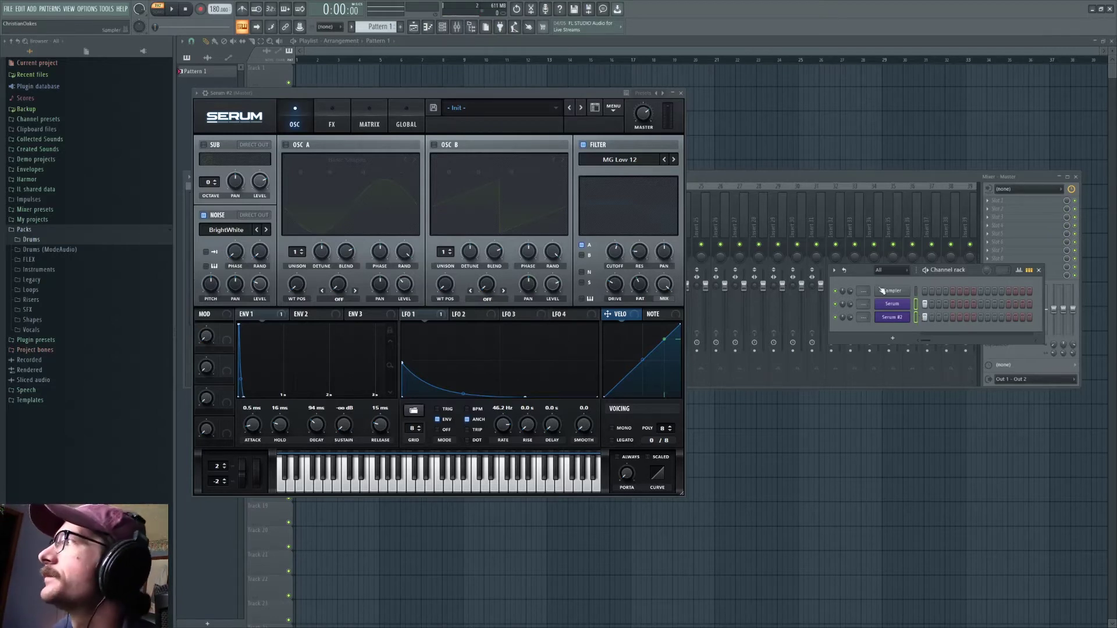
Step: Route the selected Serum channels to consecutive mixer tracks starting from insert 5
left_click(457, 28)
left_click(317, 216)
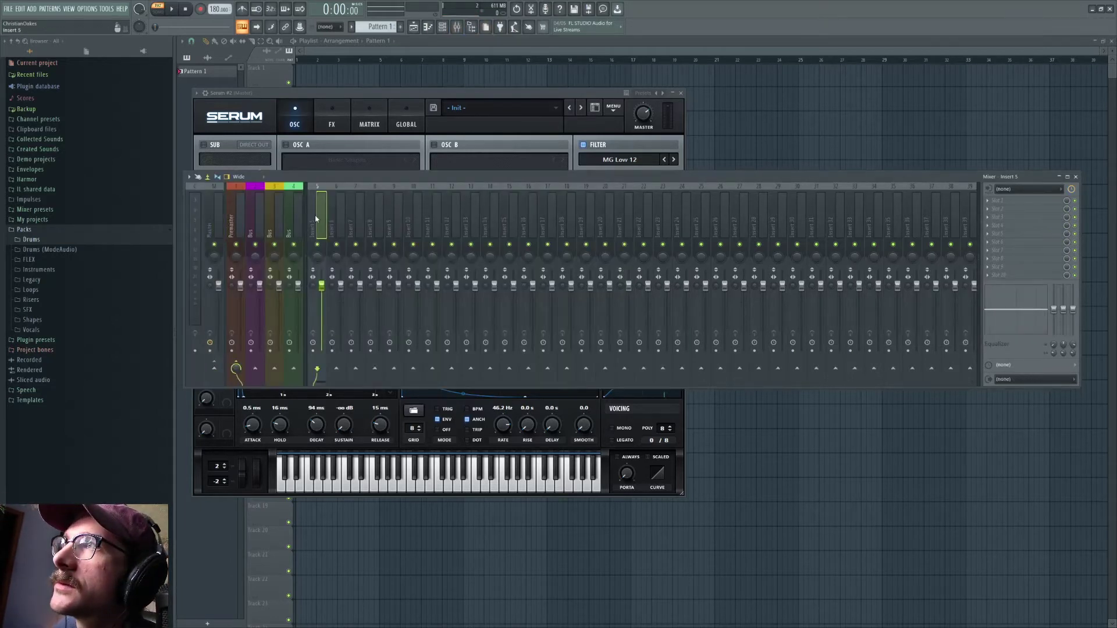
right_click(317, 216)
mouse_move(391, 271)
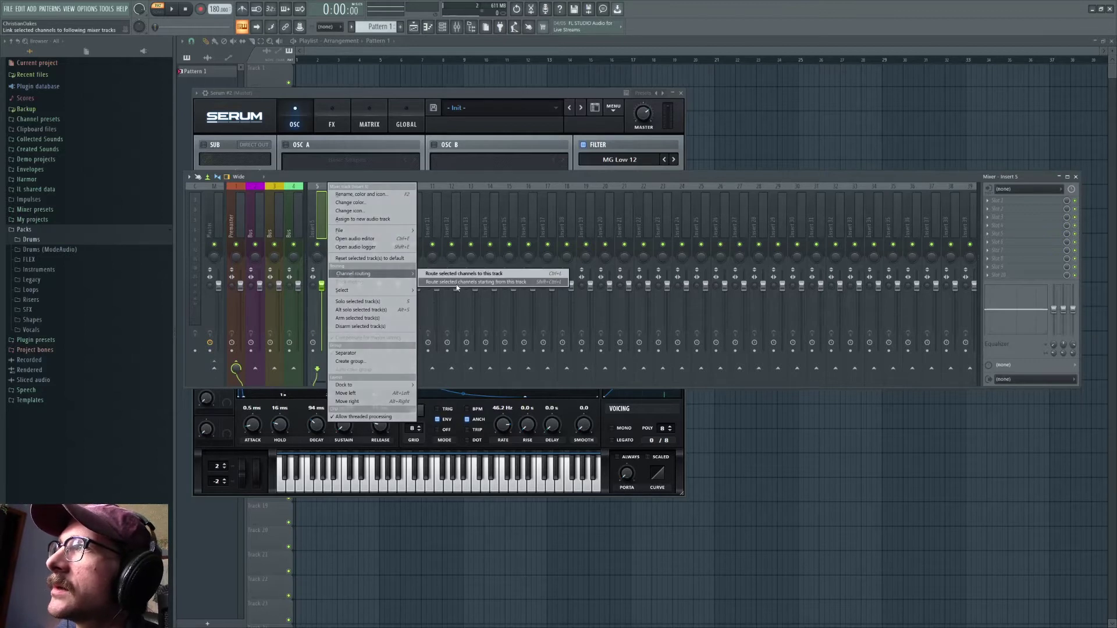
left_click(475, 282)
Step: Rename the Serum #2 mixer track as Coil
left_click(337, 217)
right_click(337, 217)
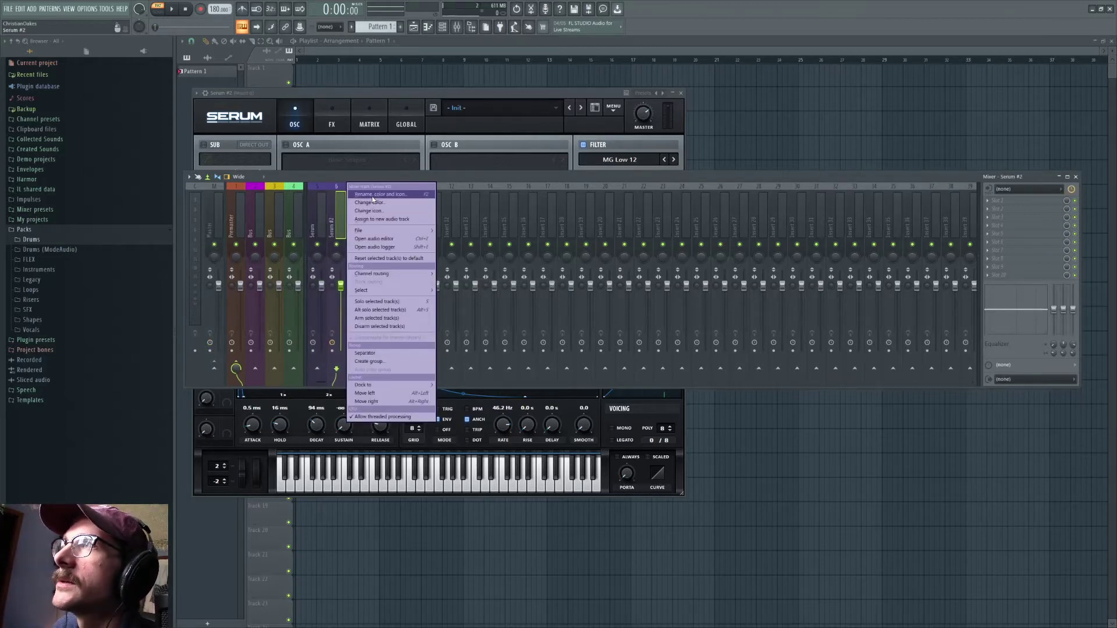
left_click(373, 196)
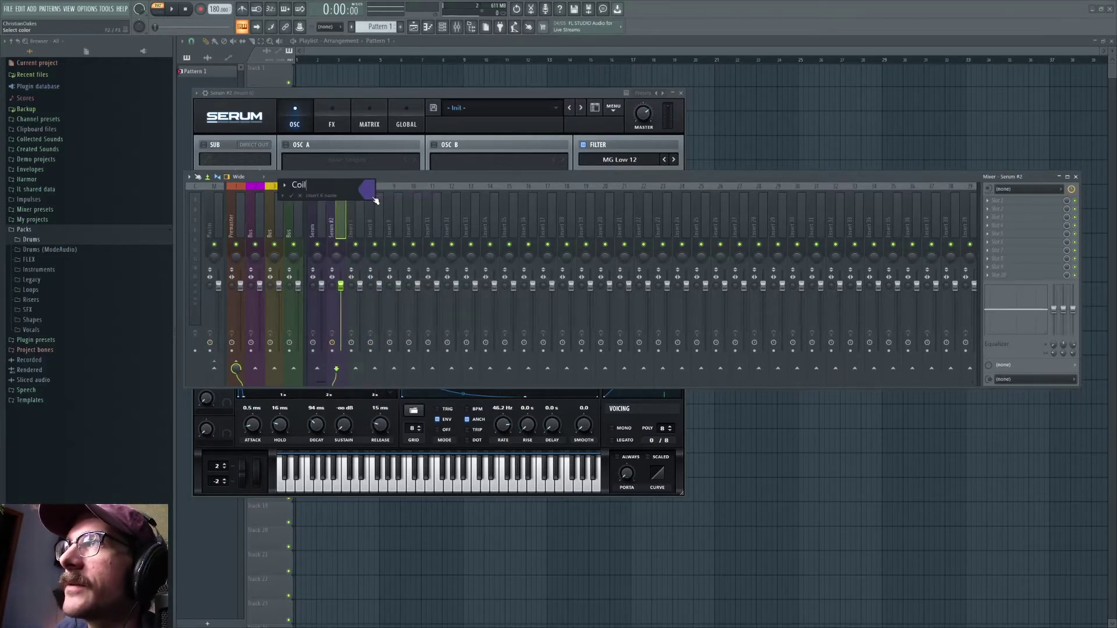
key("Escape")
Step: Rename the Serum mixer track as Body
right_click(322, 214)
left_click(353, 203)
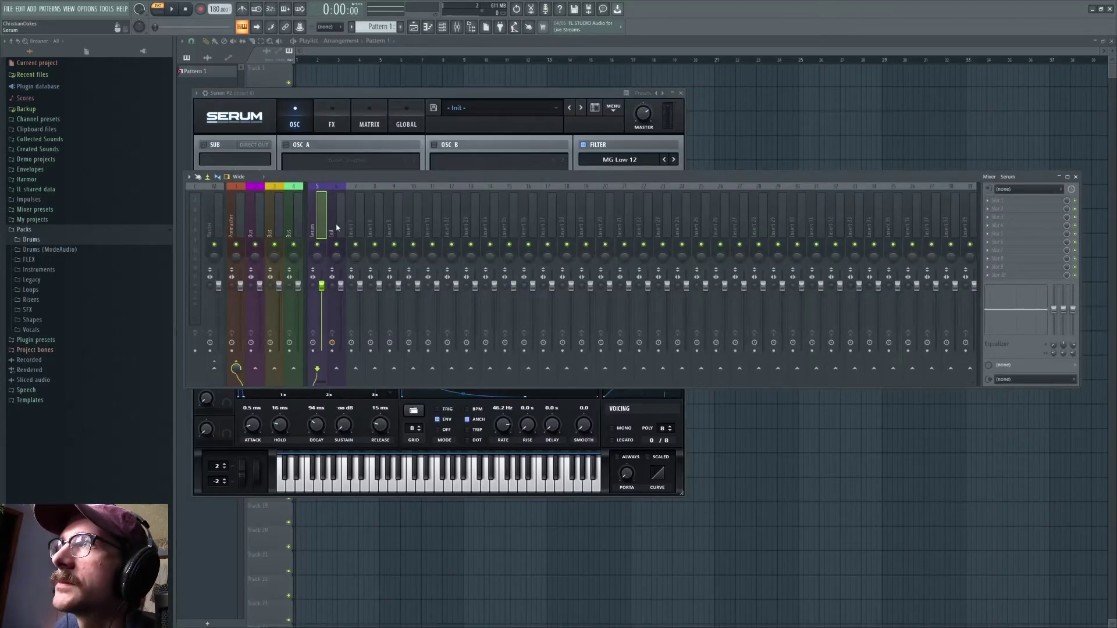
right_click(325, 186)
left_click(368, 195)
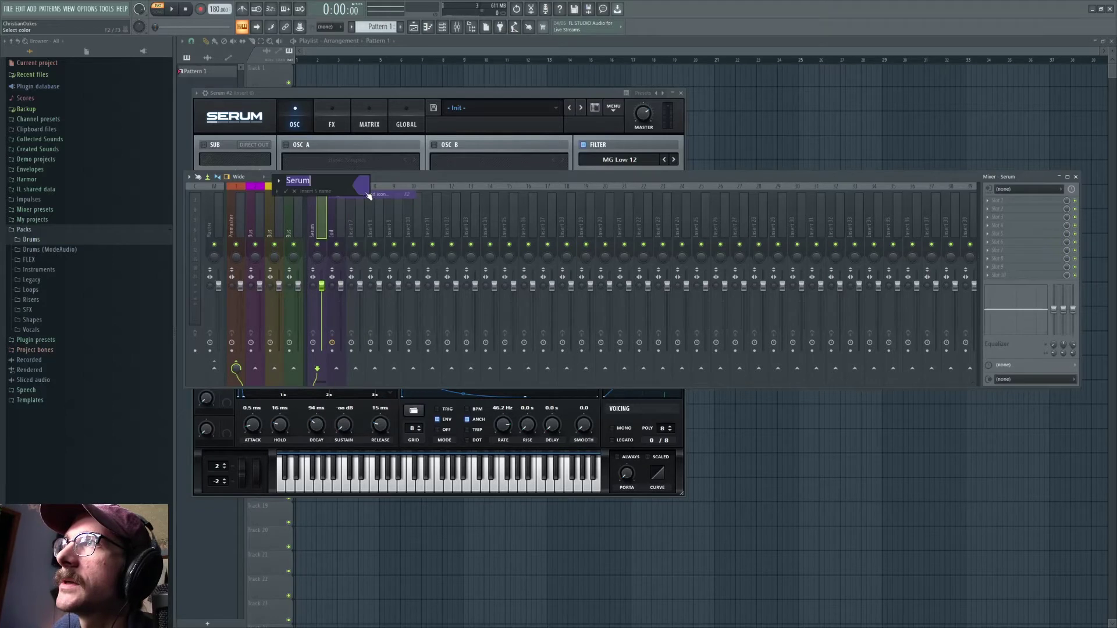
type("Body")
key("Return")
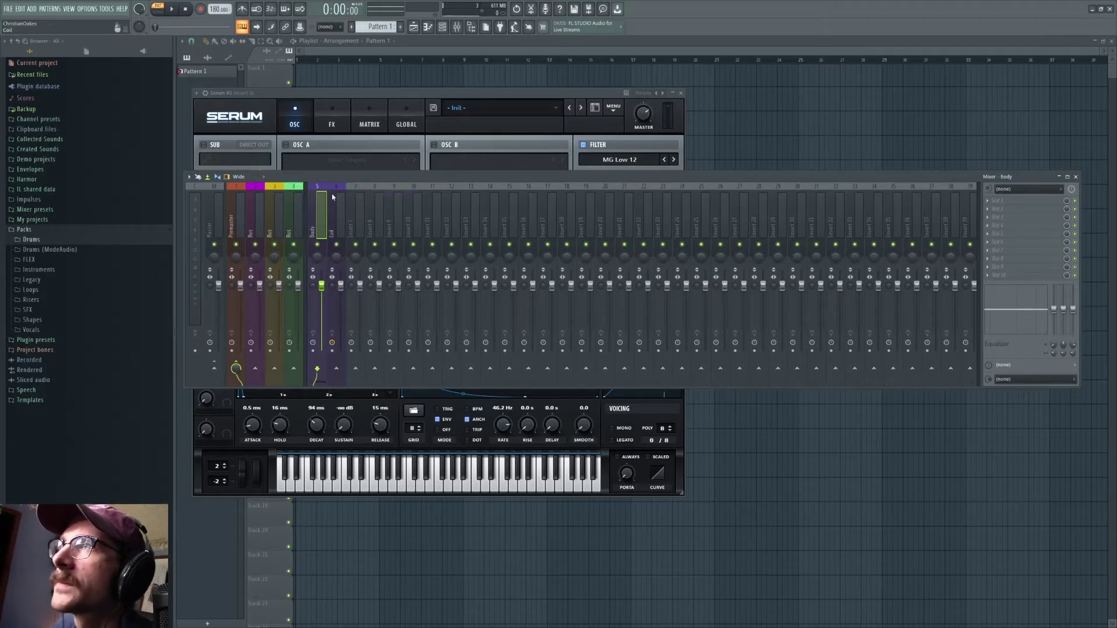
Step: Solo the Coil track and set the coil Serum's envelope 1 to 22 ms attack, 0 ms hold and 205 ms decay while auditioning
left_click(336, 216)
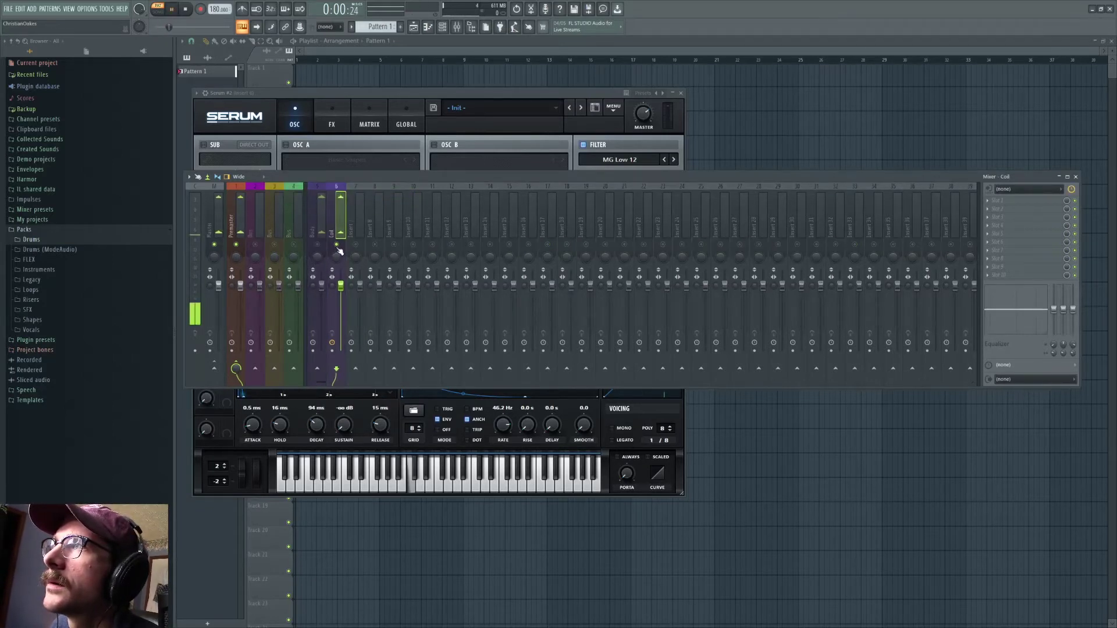
key("F6")
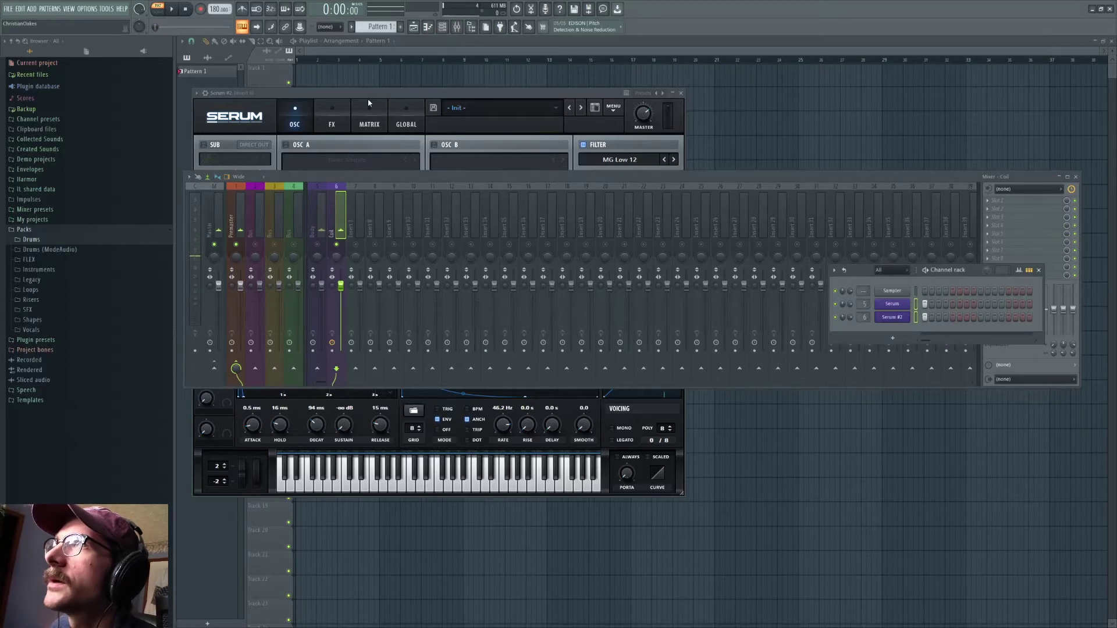
left_click(355, 114)
left_click(896, 318)
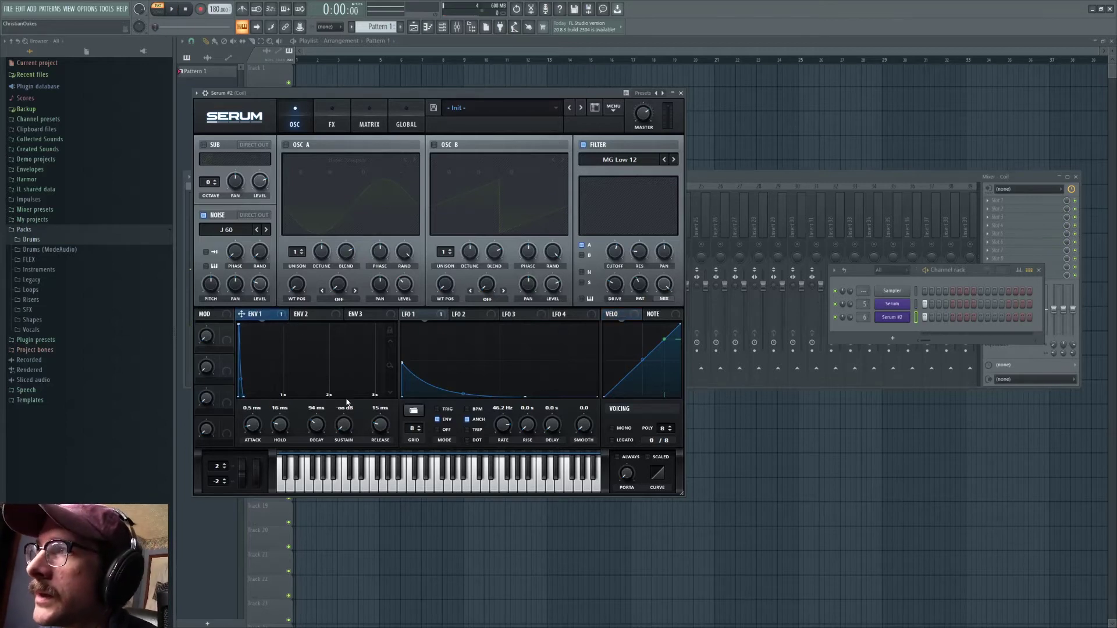
left_click_drag(325, 432, 321, 425)
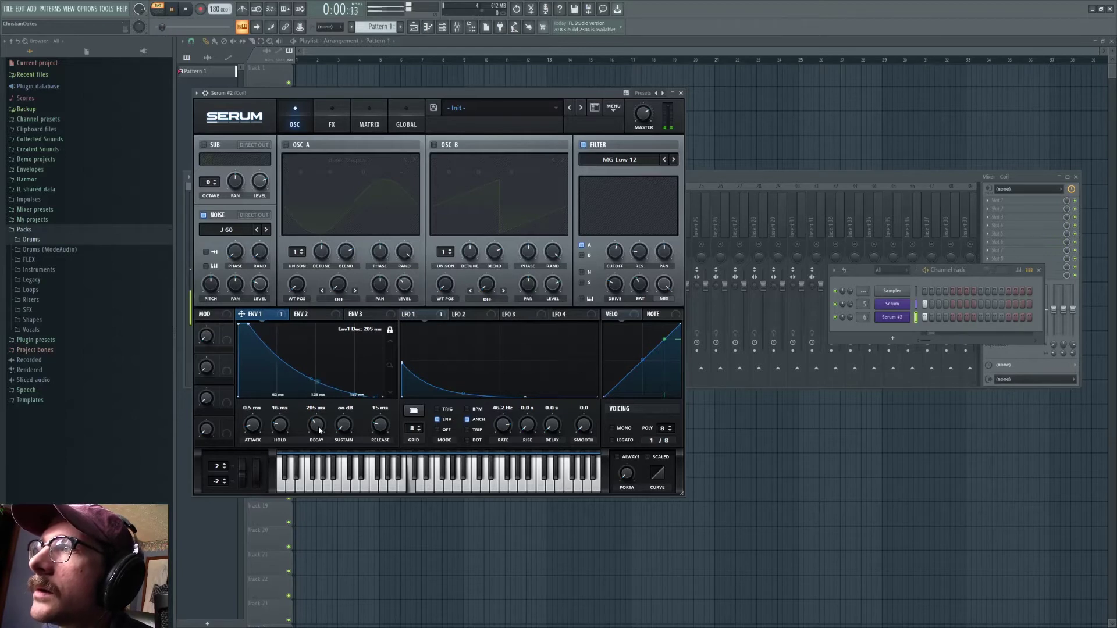
left_click_drag(279, 426, 257, 415)
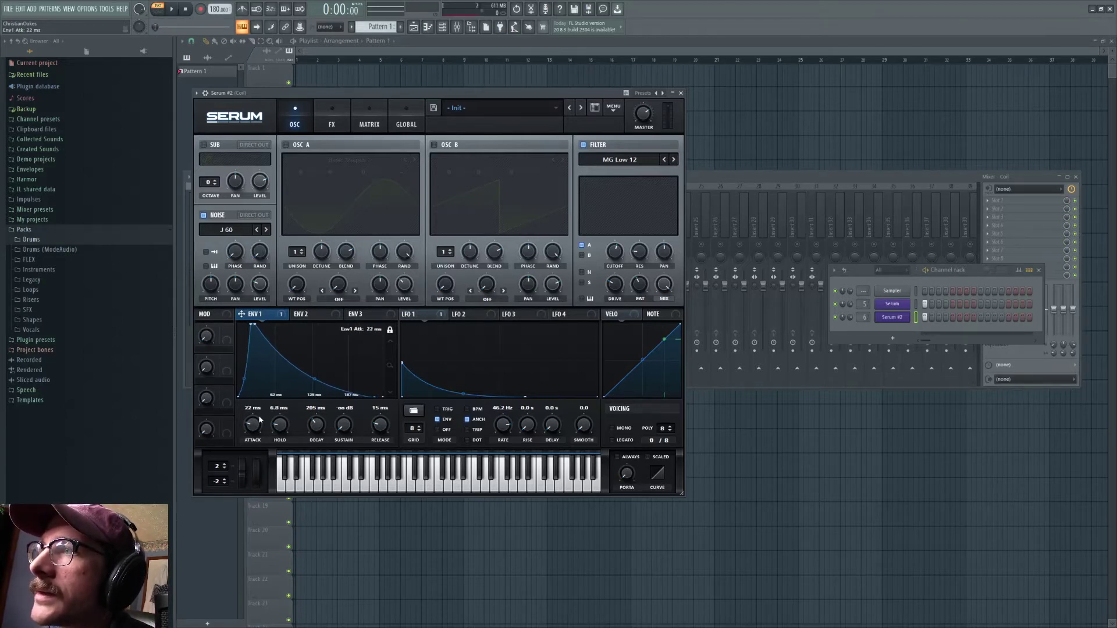
double_click(280, 425)
key("space")
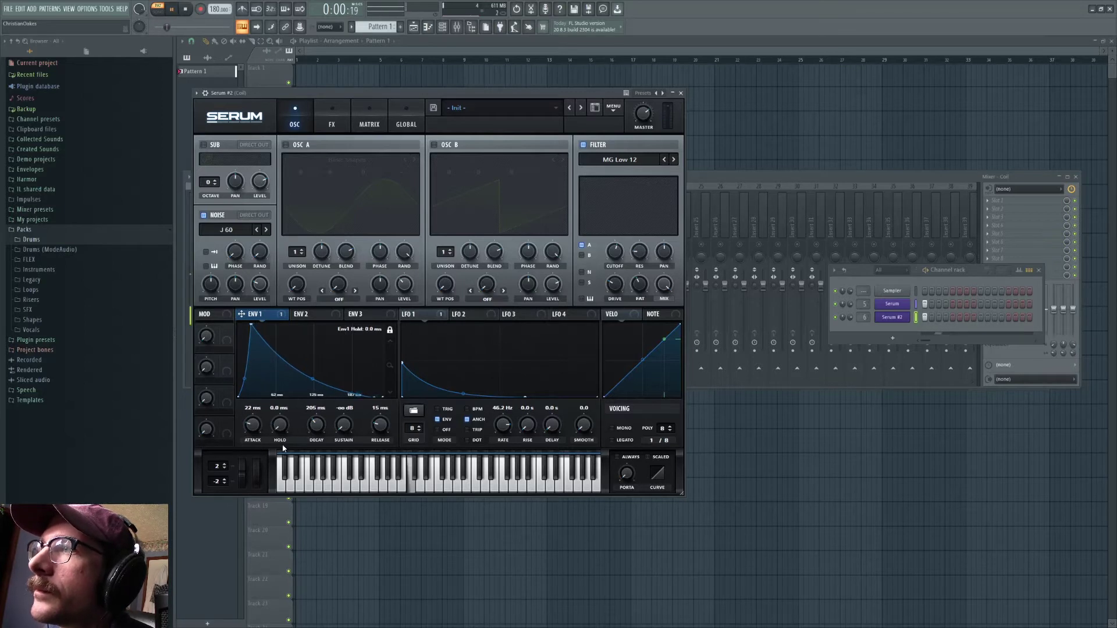
key("space")
Step: Unmute the Body mixer track and audition both snare layers together
left_click(457, 28)
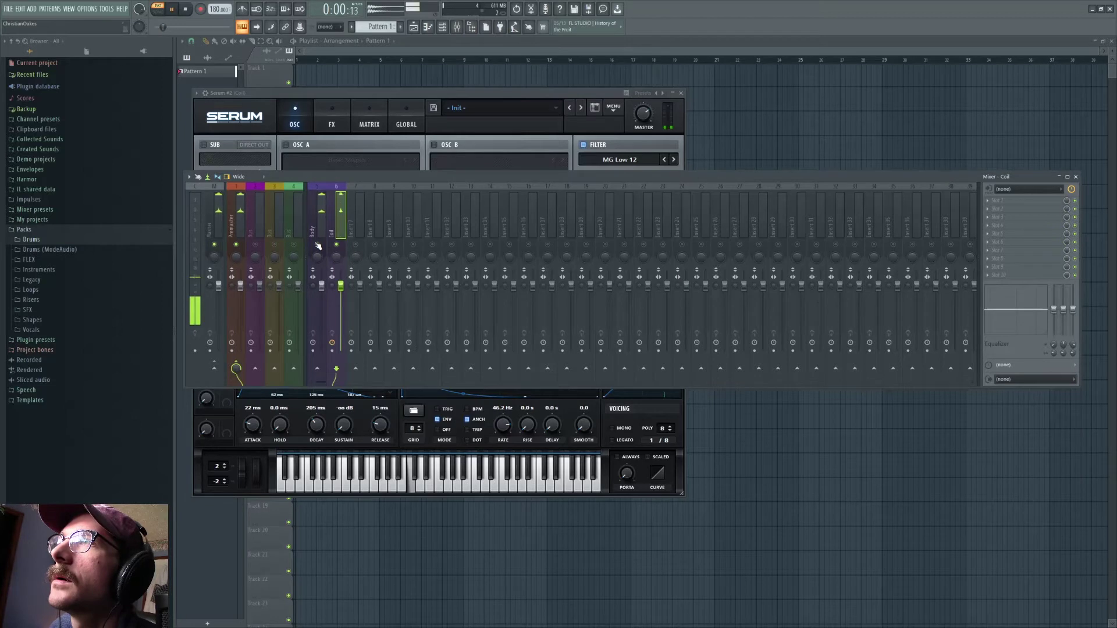
left_click(395, 93)
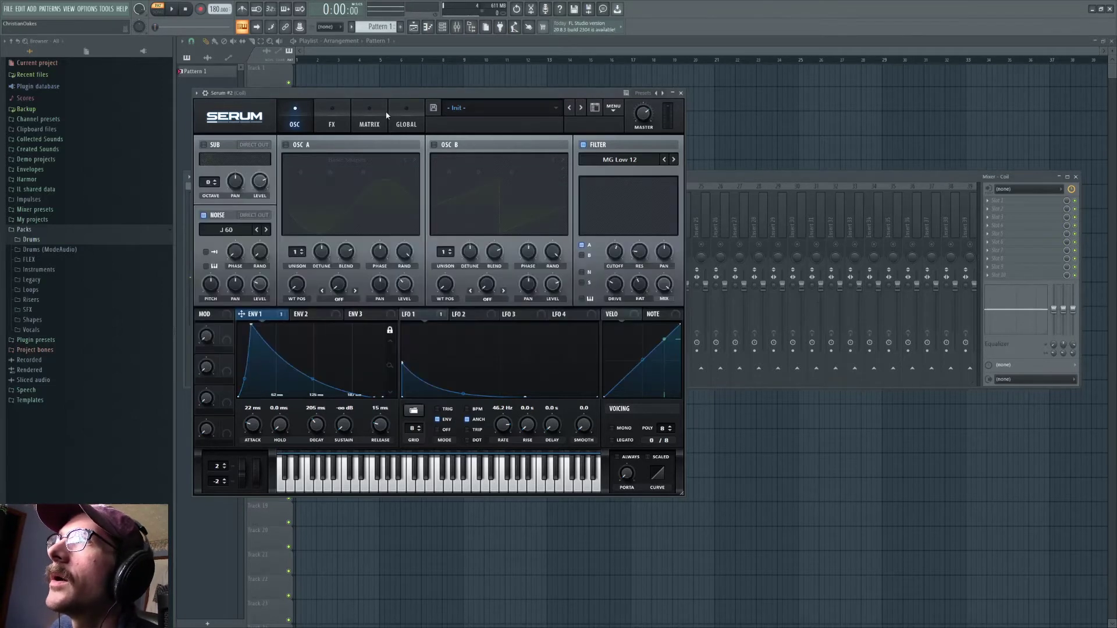
key("space")
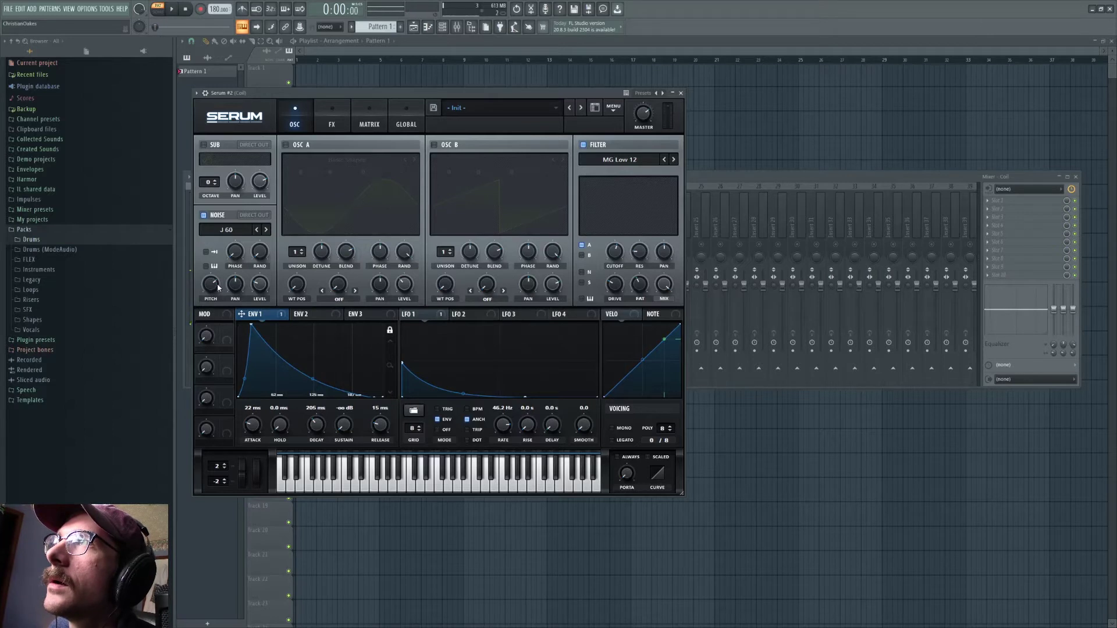
Step: Select the Body and Coil mixer tracks together and lower both faders by the same amount
left_click(458, 28)
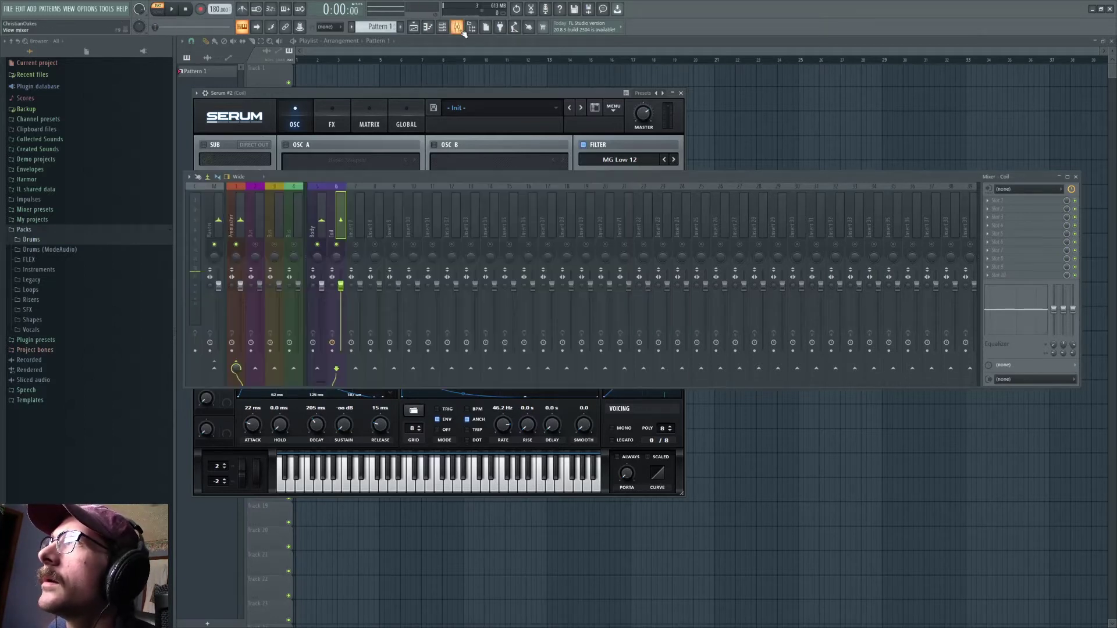
left_click(323, 228)
left_click(340, 227)
left_click(321, 227, "ctrl+shift")
right_click(339, 288)
left_click(345, 292)
left_click_drag(342, 287, 342, 309)
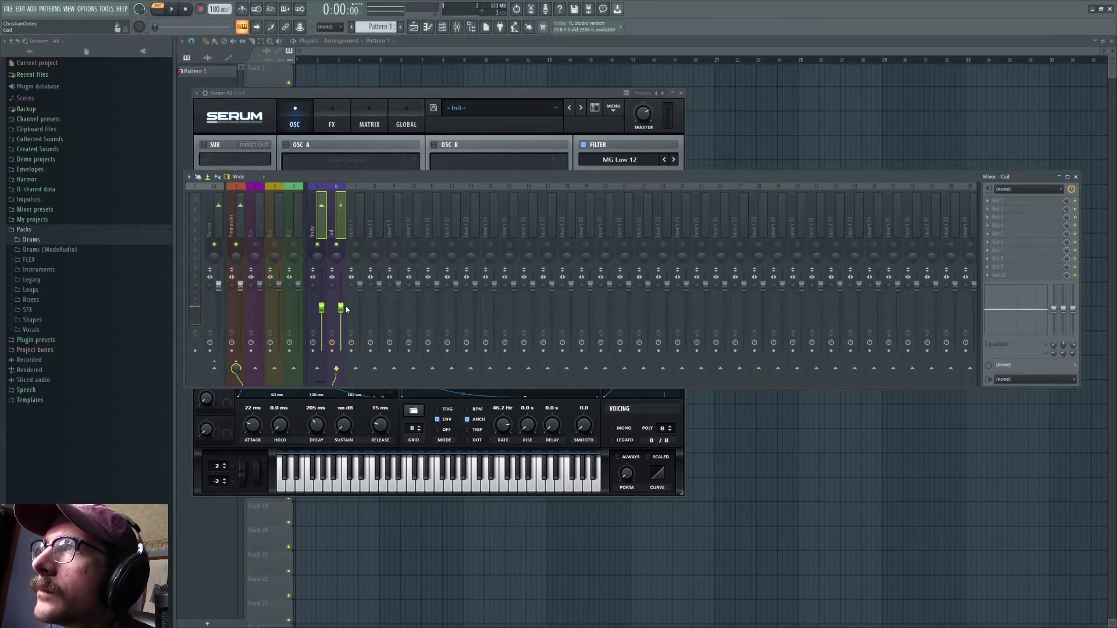
Step: Change the body Serum's distortion type to HardClip and raise its mix to 100% while auditioning
left_click(320, 212)
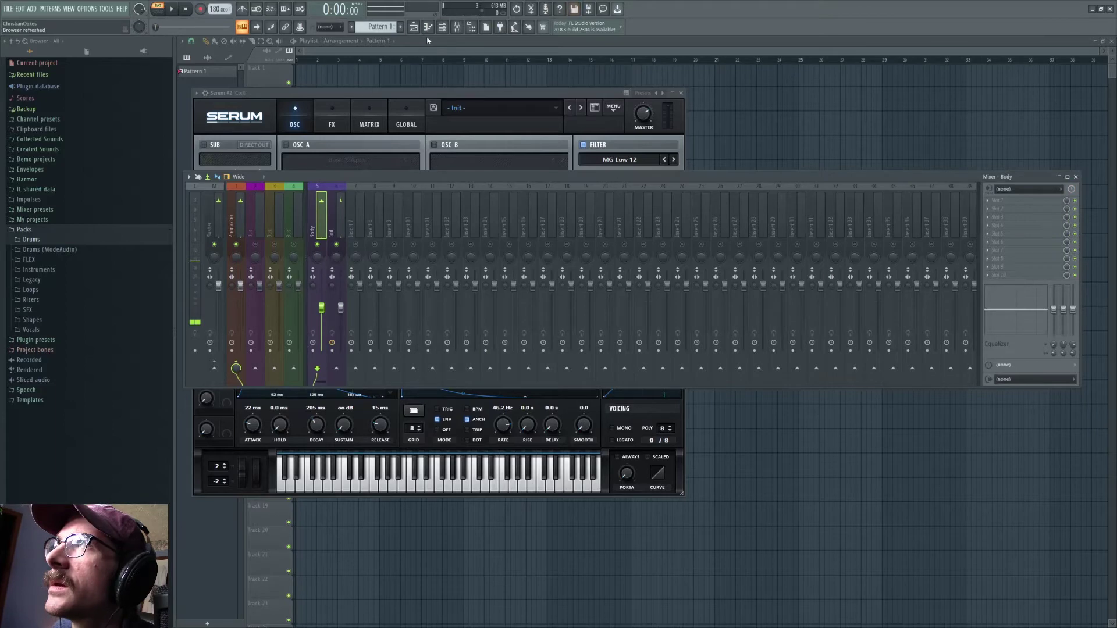
key("F6")
left_click(896, 305)
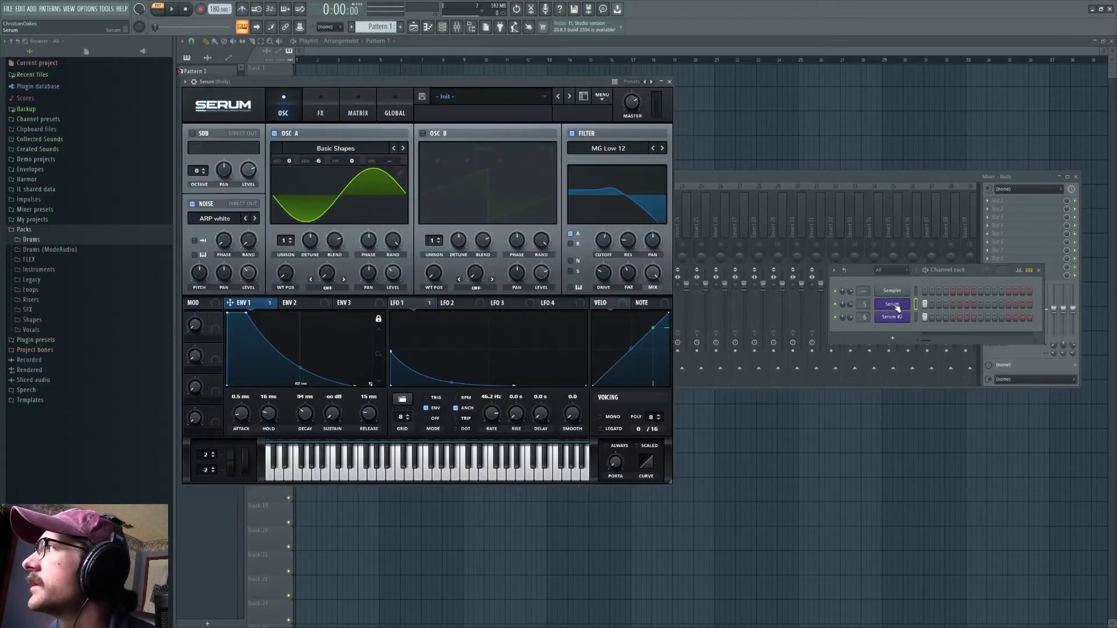
left_click(320, 110)
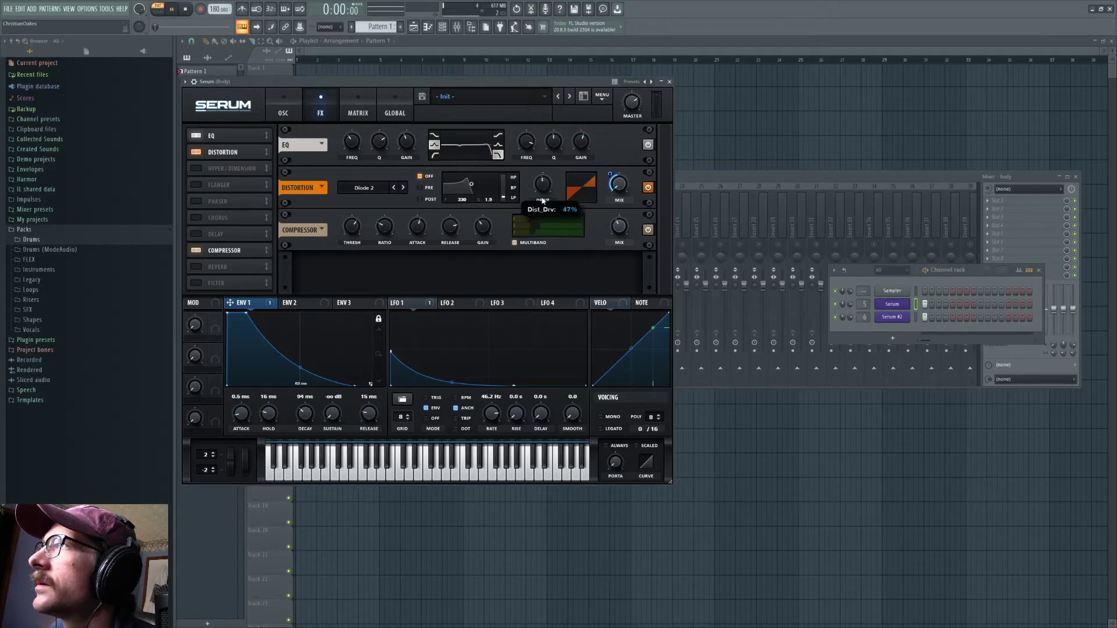
key("space")
key("space")
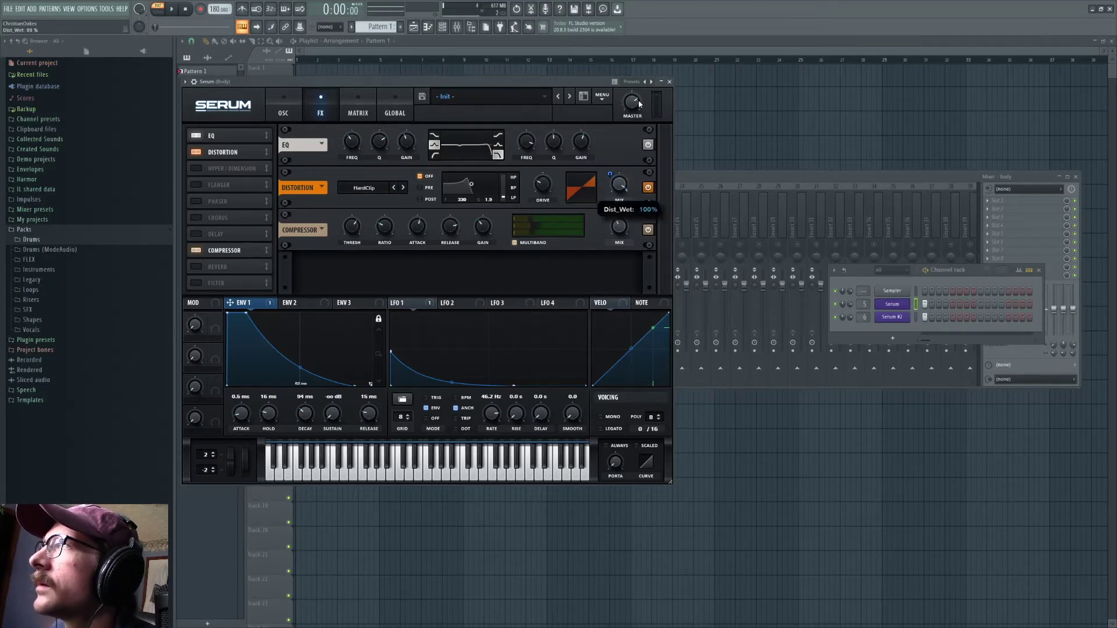
Step: Remove the modulation from the body Serum's distortion mix, set the compressor mix to 0 and audition the result
key("space")
right_click(617, 182)
left_click(656, 210)
key("space")
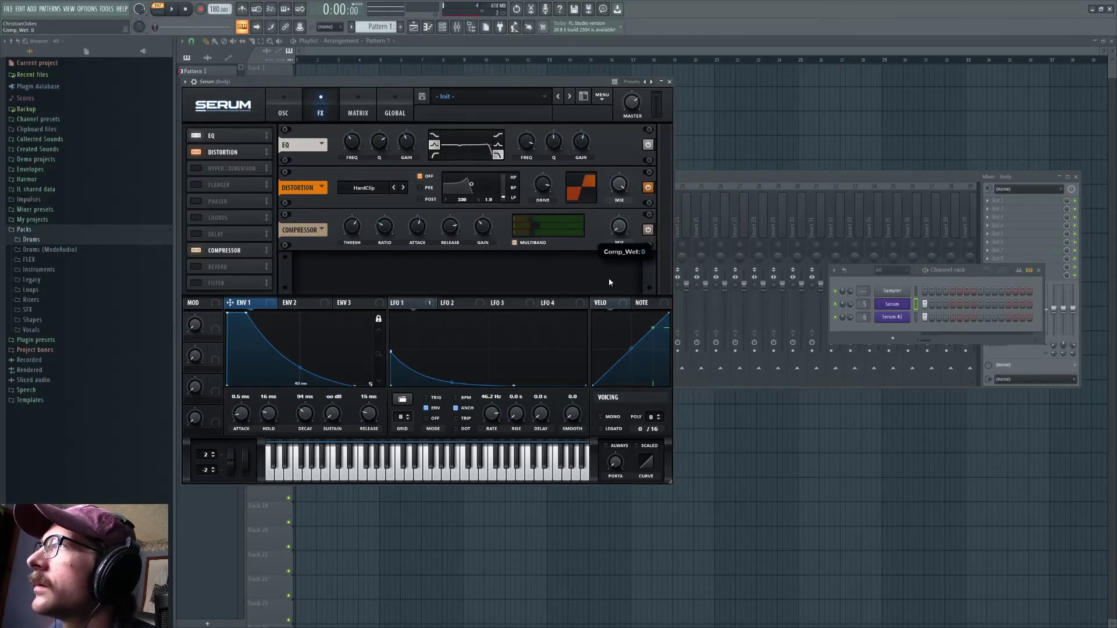
key("space")
left_click(747, 178)
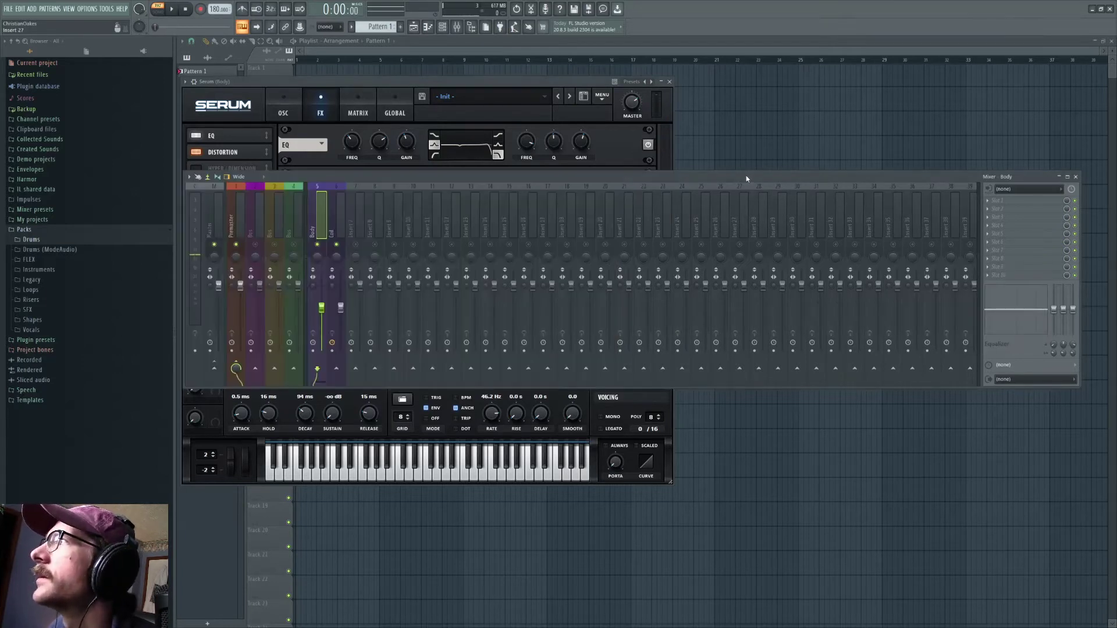
left_click(340, 221)
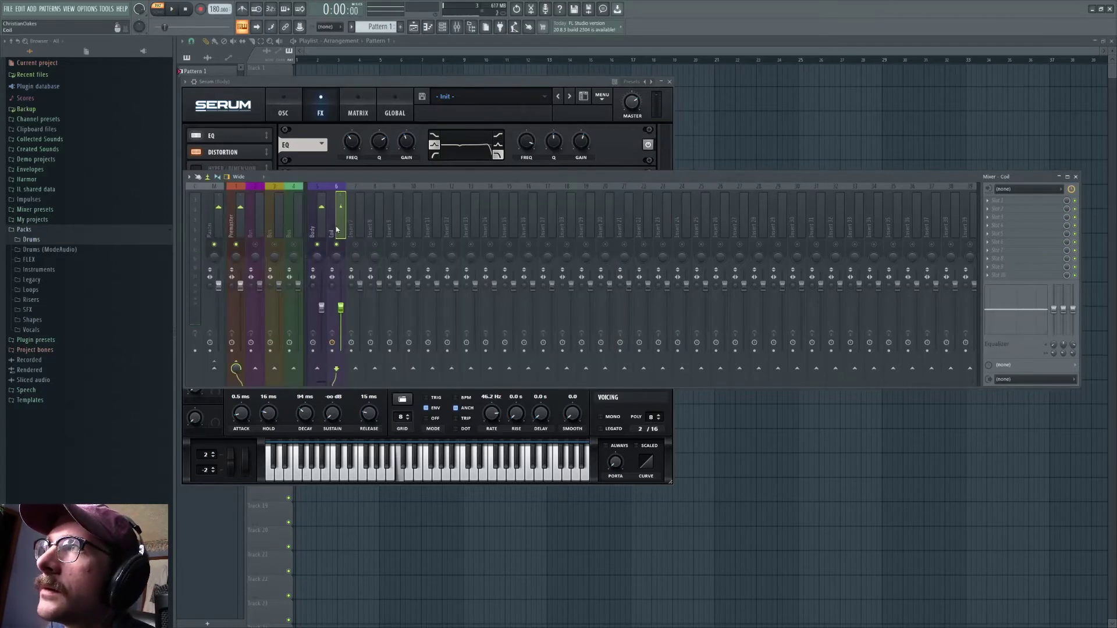
Step: Find NED_Clap_2 in the Never Ending Drumkit's Clap folder under Created Sounds and add it to the playlist
left_click(29, 230)
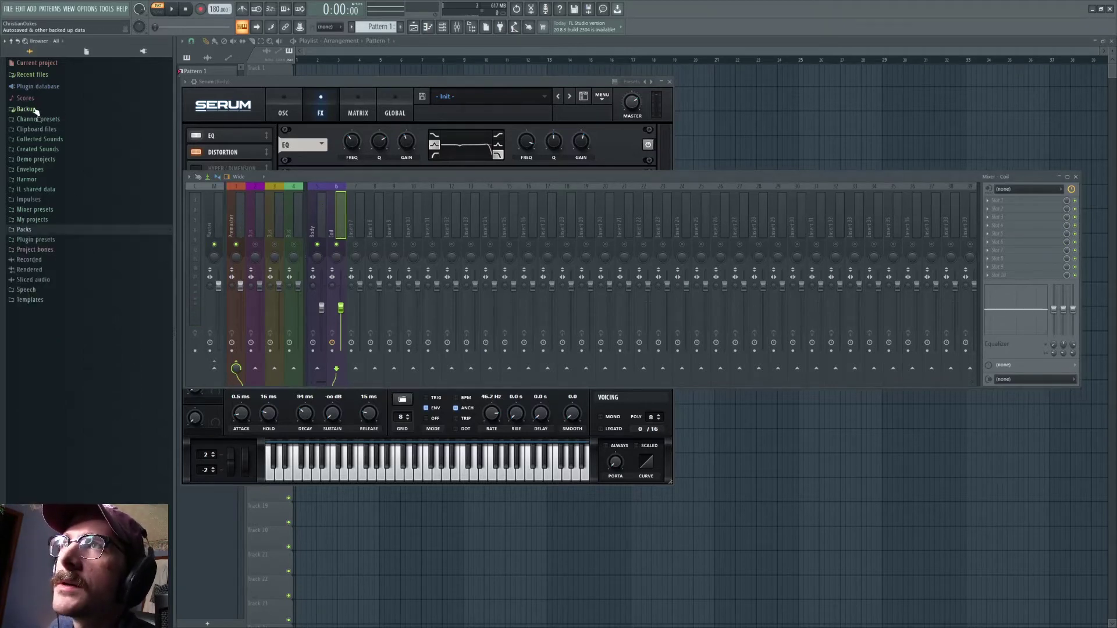
left_click(38, 149)
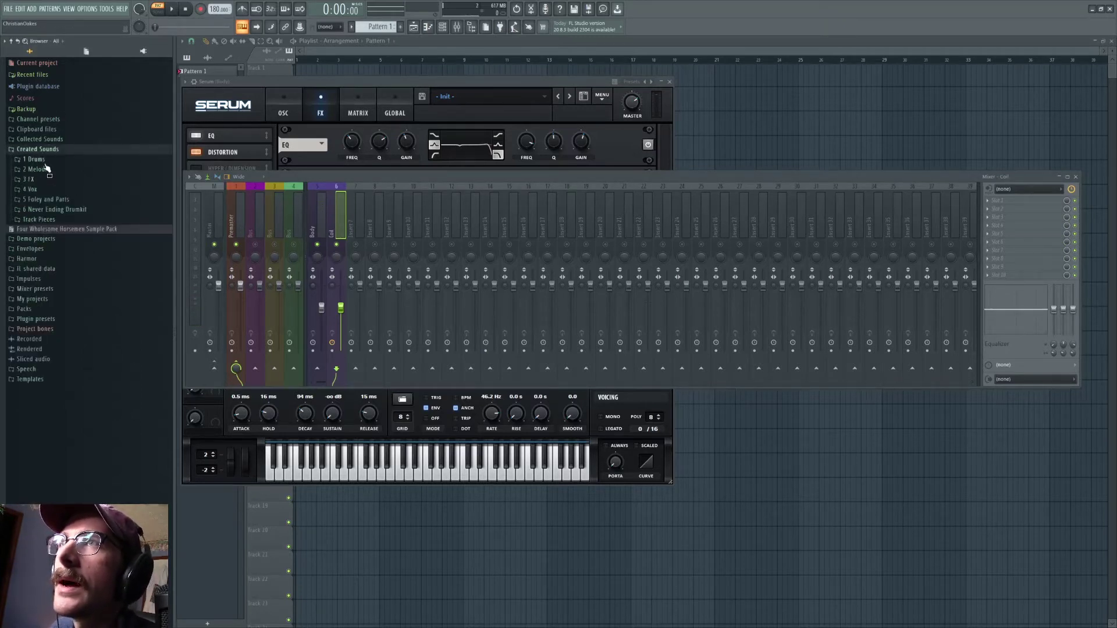
left_click(47, 161)
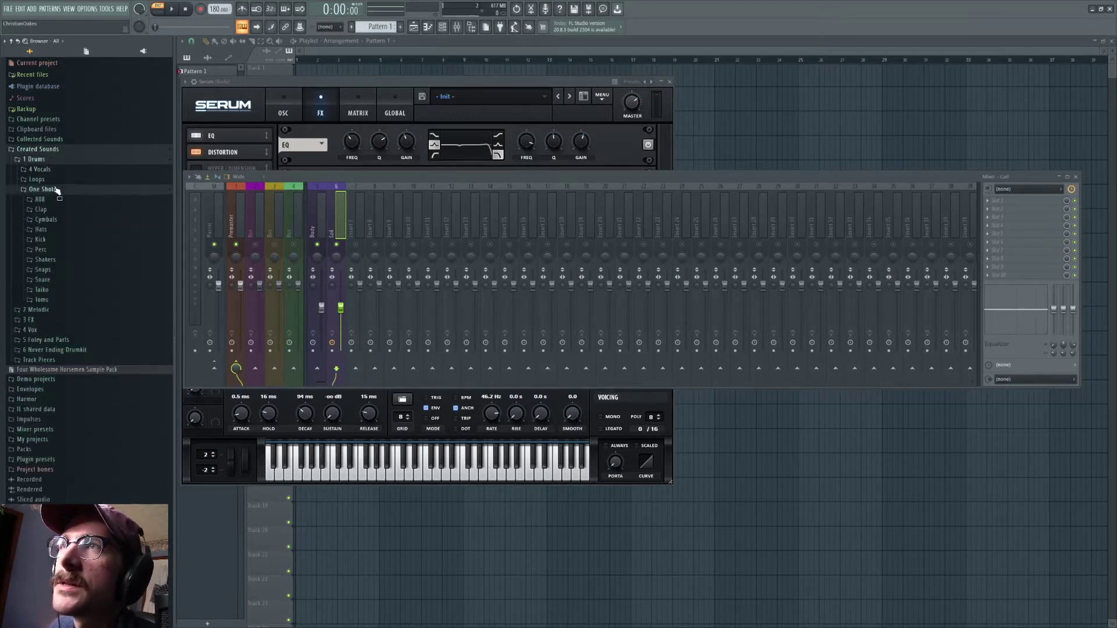
left_click(49, 159)
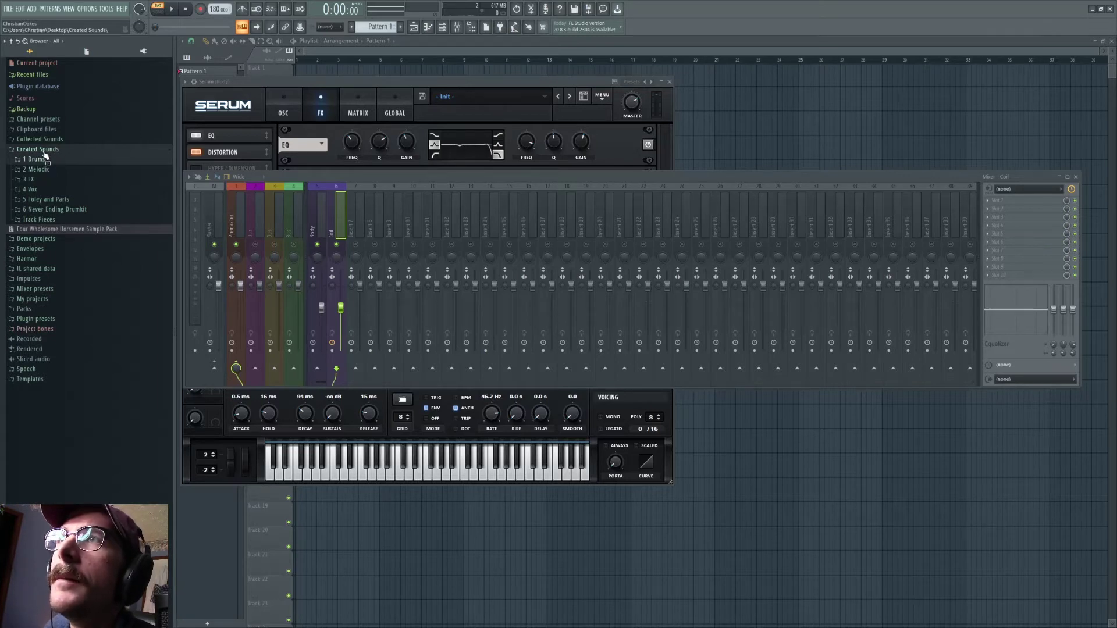
left_click(55, 210)
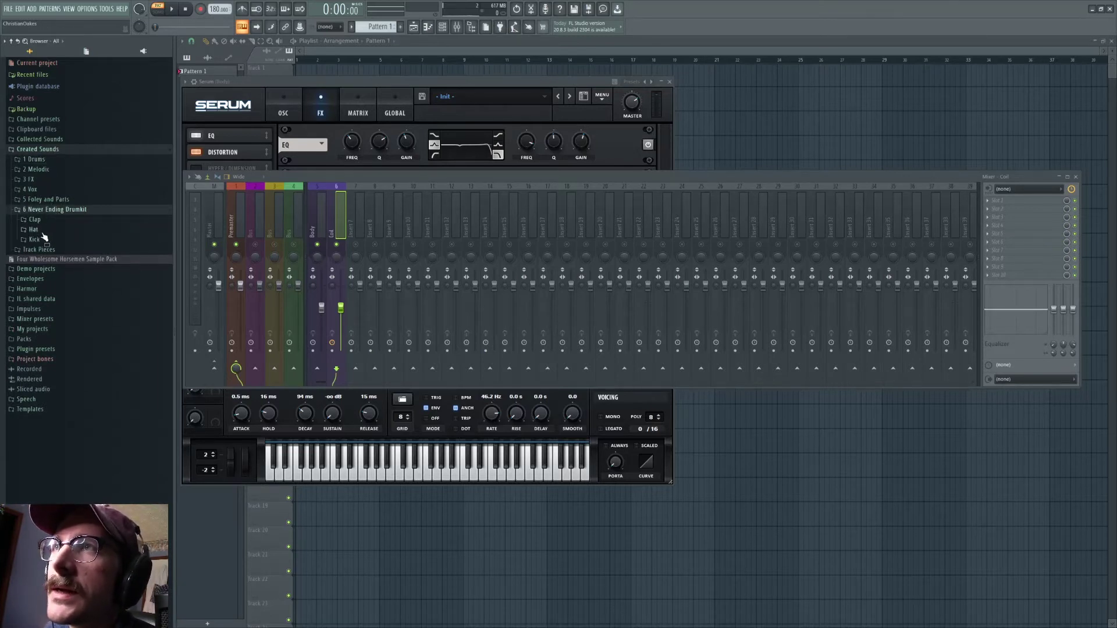
left_click(40, 220)
left_click(46, 230)
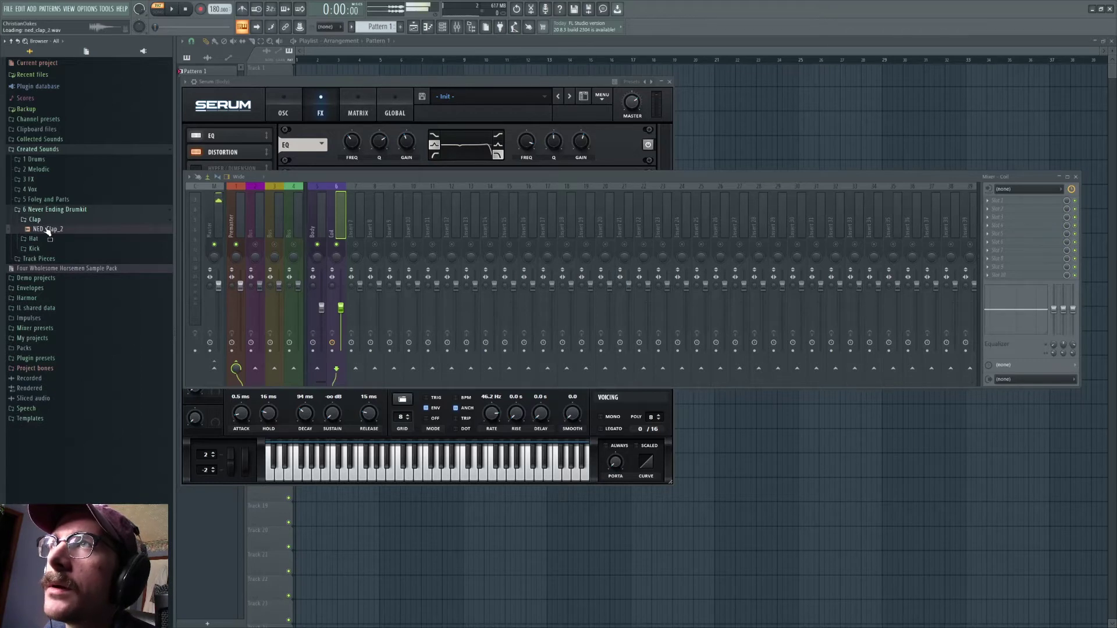
left_click_drag(48, 232, 721, 127)
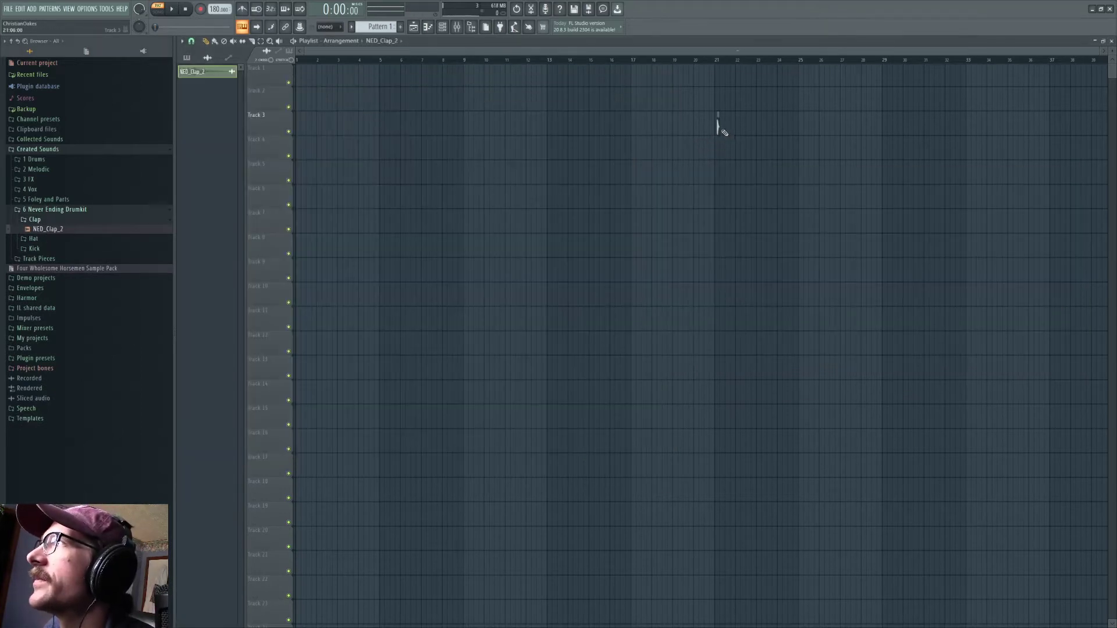
Step: Place Pattern 1 at the start of playlist track 3 and line up the NED_Clap_2 clip near the start of track 4
left_click(384, 25)
left_click_drag(324, 130, 305, 124)
scroll(345, 66, "up", 4)
scroll(345, 67, "up", 4)
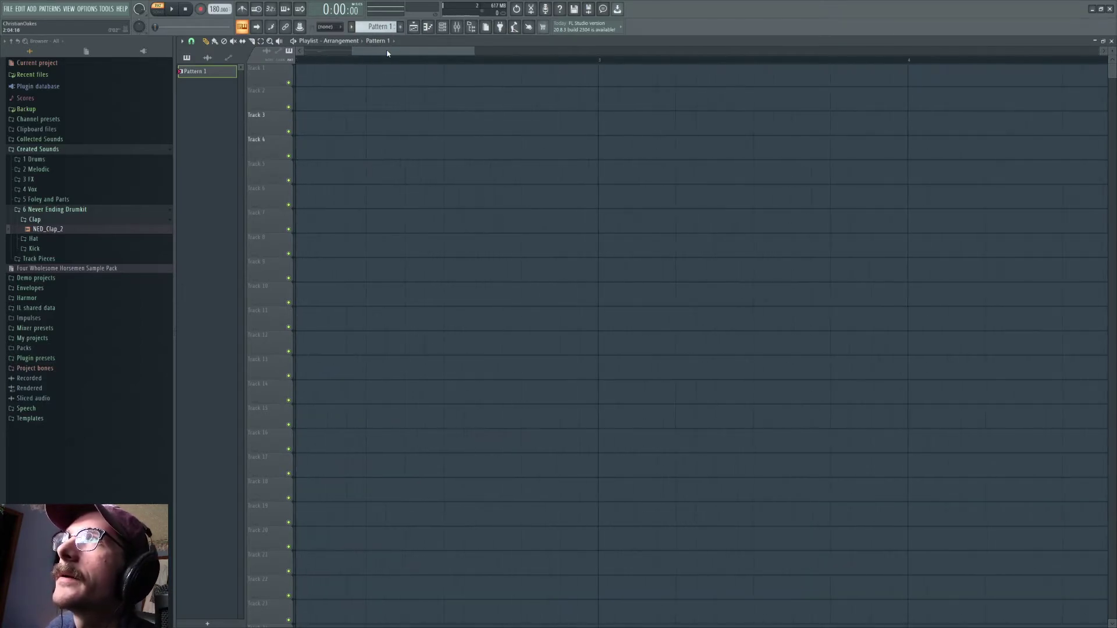
left_click_drag(386, 52, 331, 52)
left_click_drag(395, 149, 323, 151)
key("space")
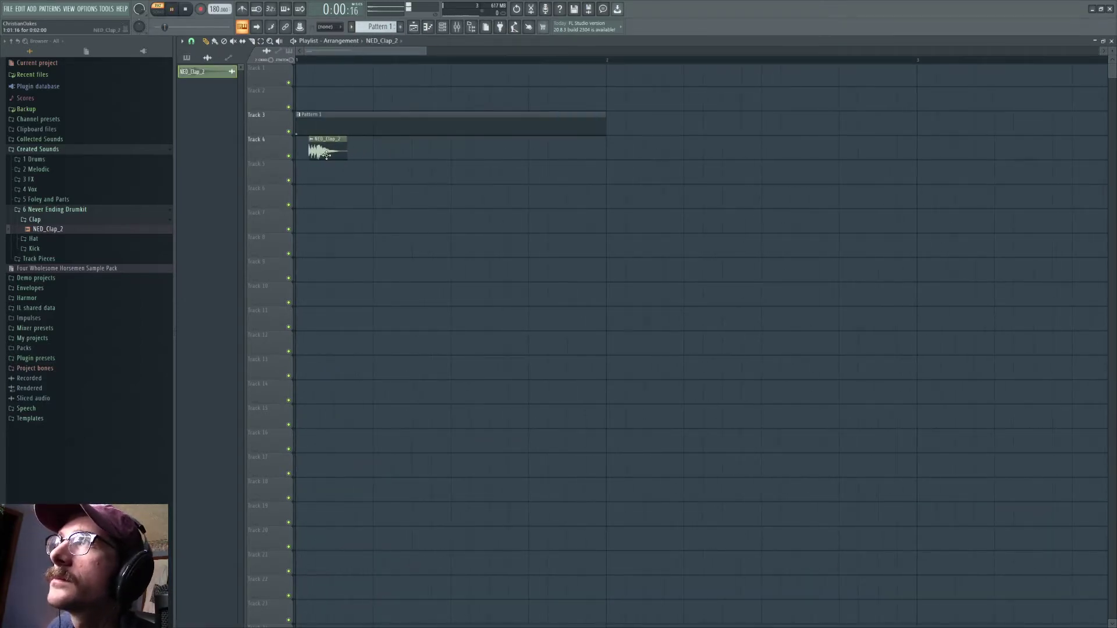
left_click(164, 11)
left_click_drag(330, 153, 322, 153)
Step: Open the NED_Clap_2 channel settings and lower its channel volume while playing the arrangement
double_click(322, 152)
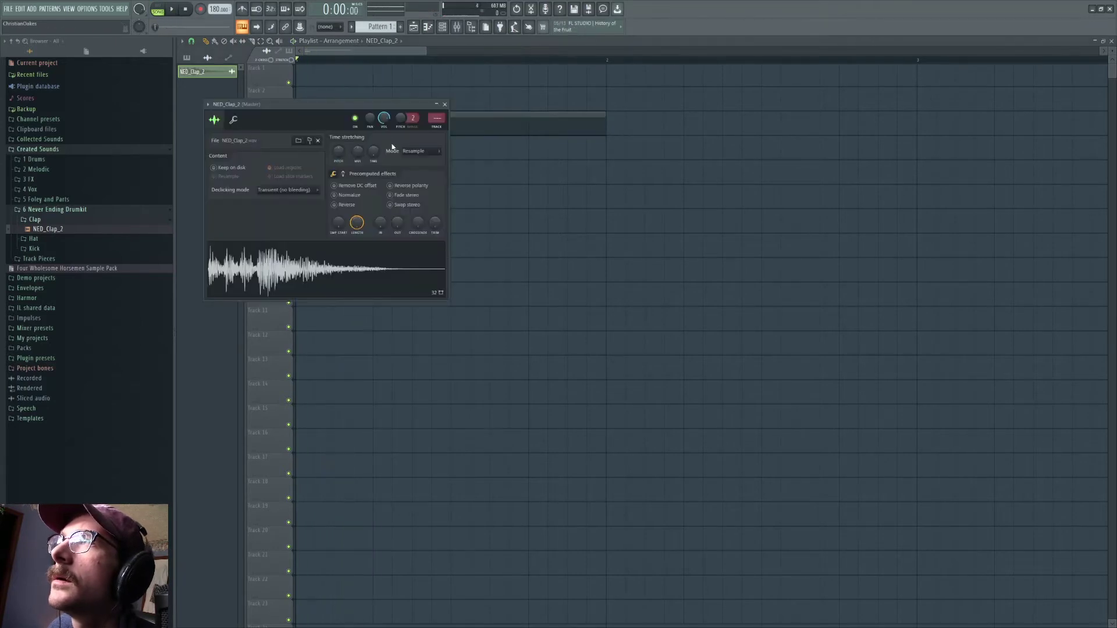
key("space")
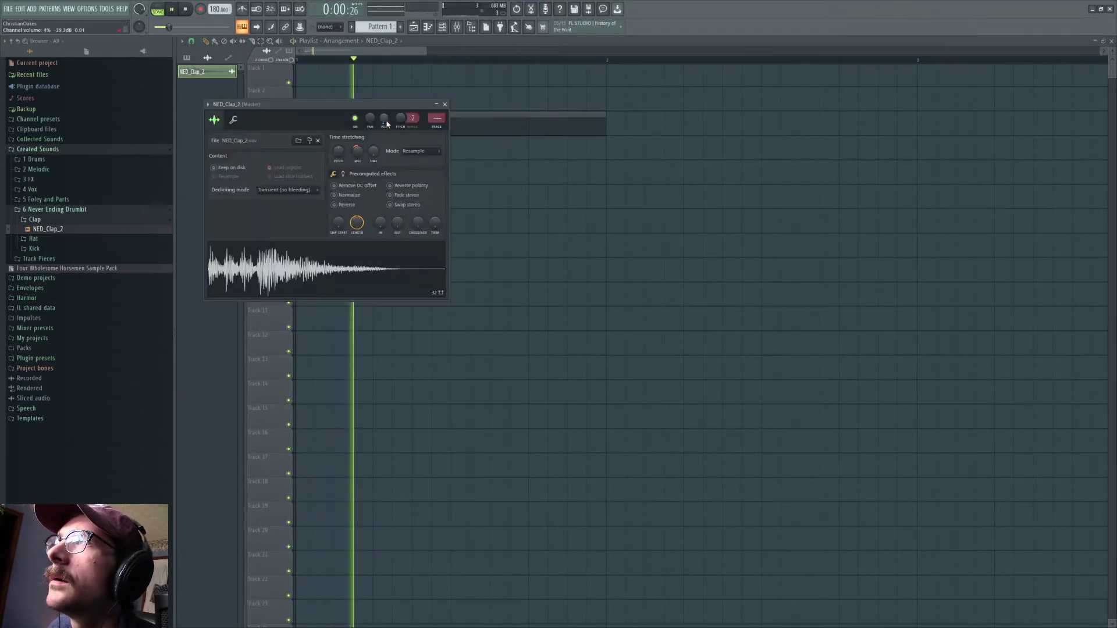
key("space")
Step: Route NED_Clap_2 to mixer track 7 and lower that track's fader slightly while auditioning the blend
left_click(458, 28)
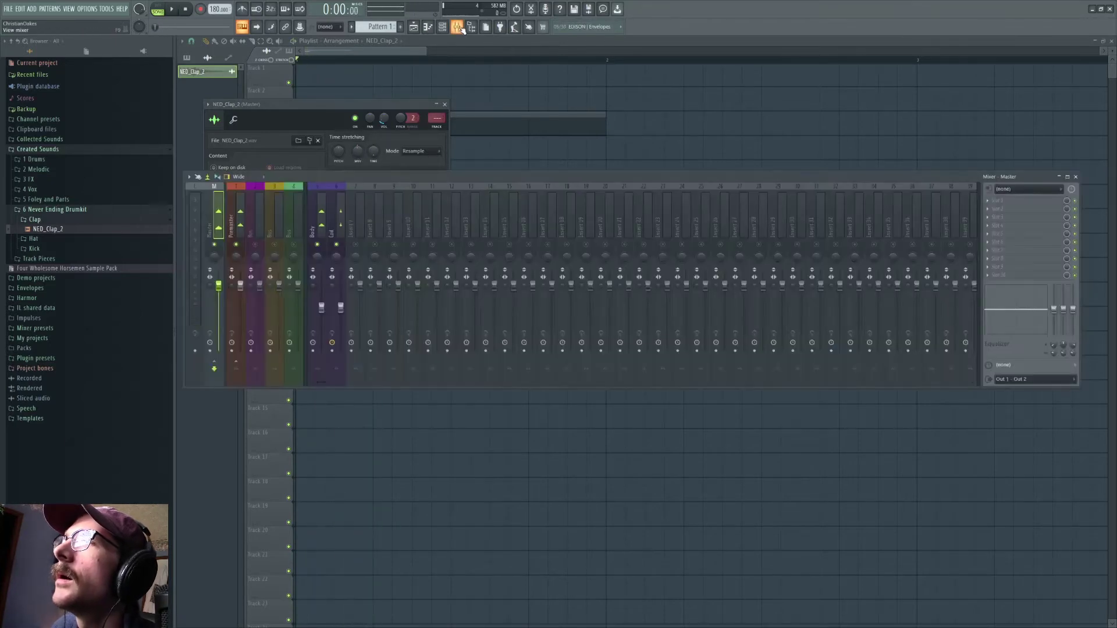
double_click(436, 121)
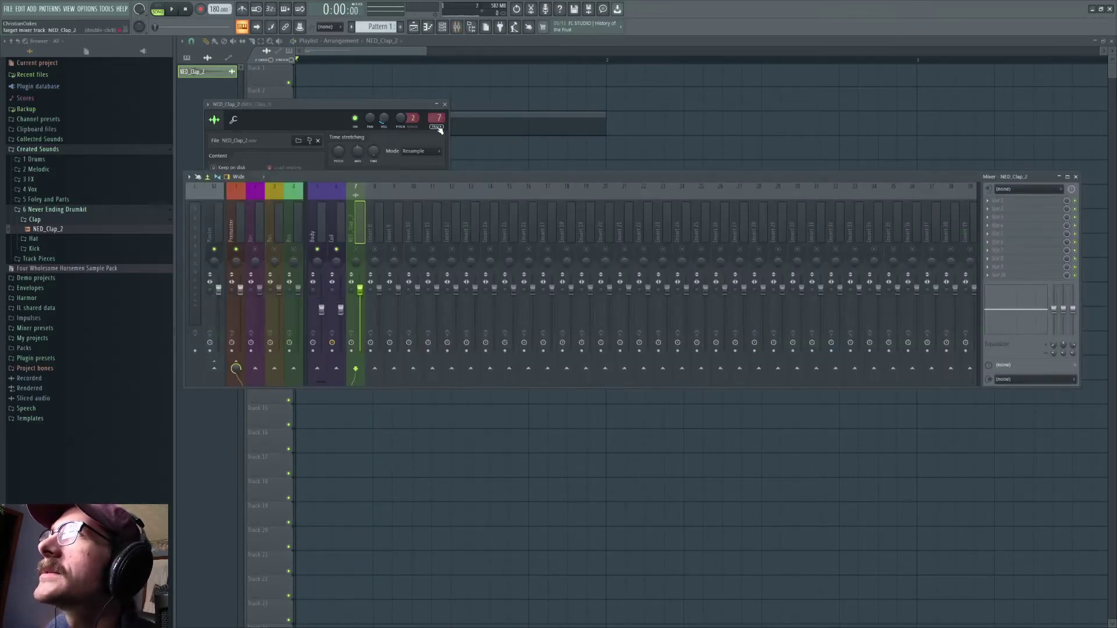
key("space")
key("space")
key("space")
left_click_drag(360, 290, 360, 301)
key("space")
key("space")
key("space")
key("space")
key("space")
left_click(239, 214)
key("space")
key("space")
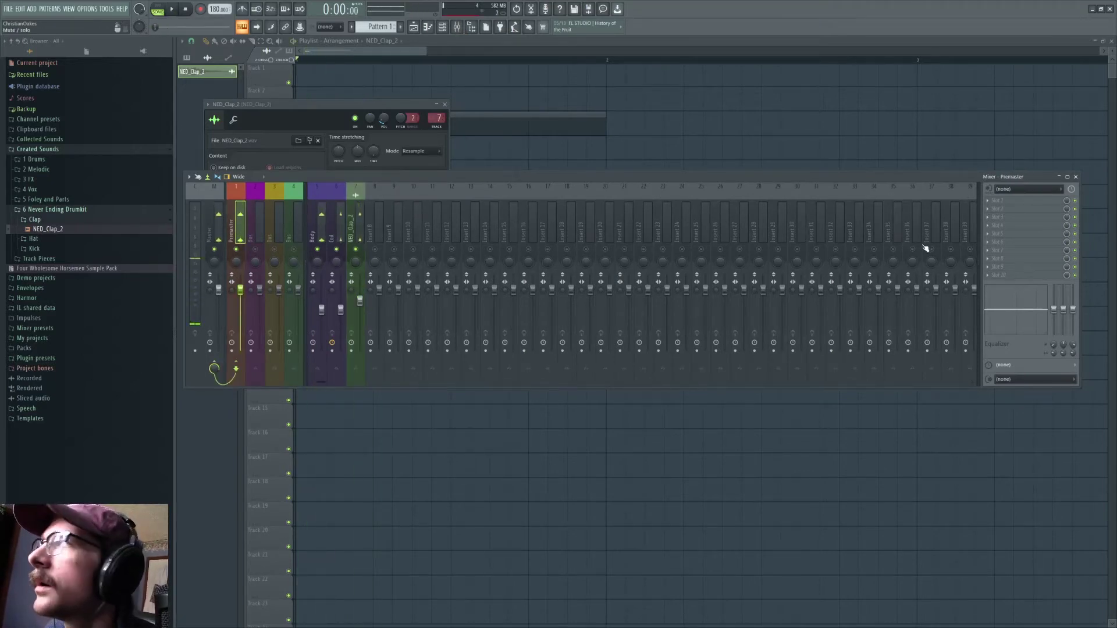
left_click(1000, 208)
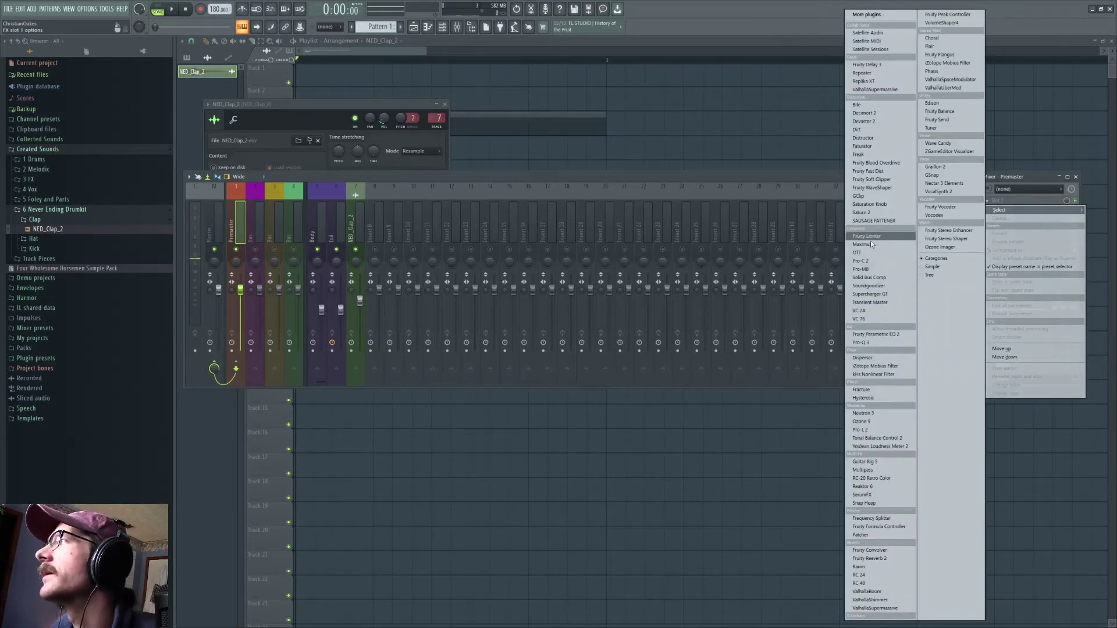
Step: Insert Pro-Q 3 on the Coil mixer track and add a 12 dB/oct low cut just below 1 kHz while auditioning
left_click(342, 233)
left_click(1025, 200)
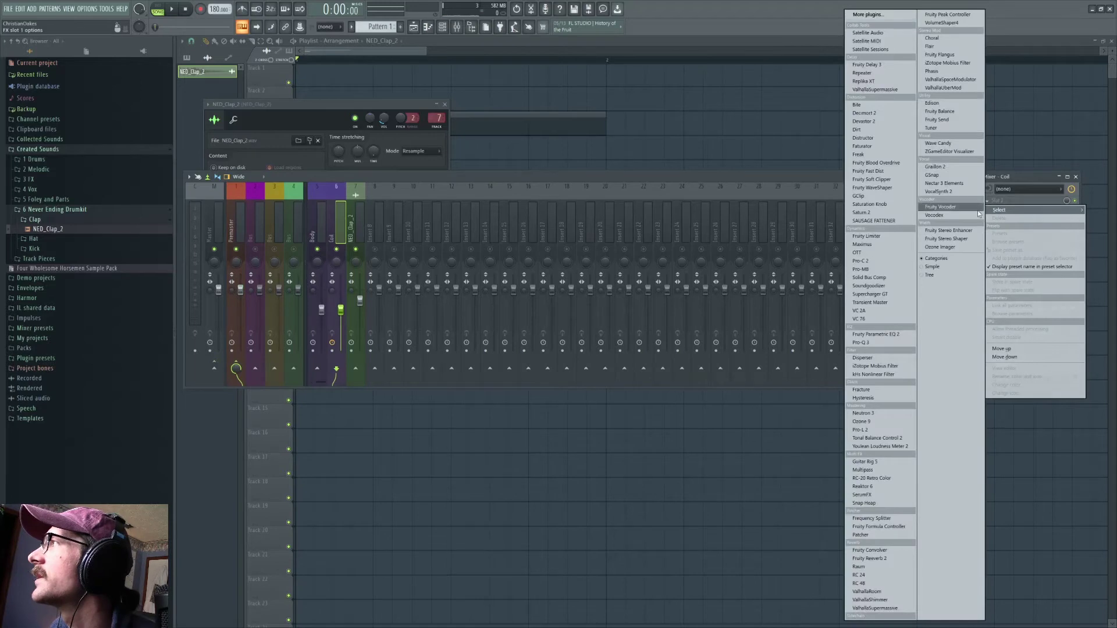
left_click(877, 343)
left_click_drag(296, 261, 501, 224)
key("space")
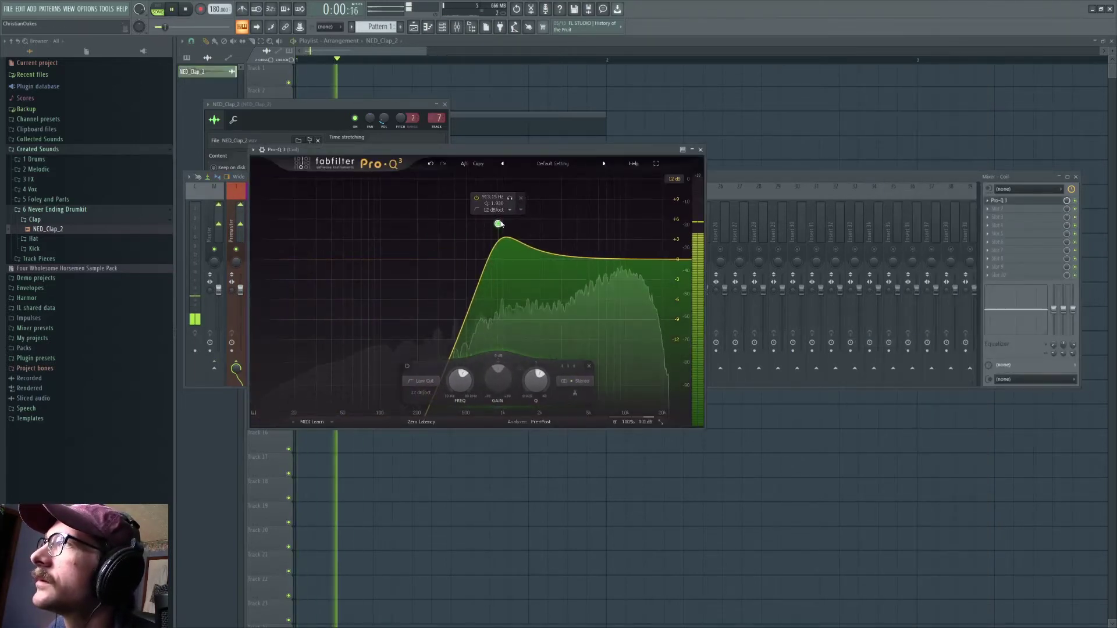
Step: Adjust the upper range of the Coil track's Pro-Q 3 curve and raise the Coil fader slightly while auditioning the layered snare
left_click_drag(631, 256, 545, 199)
key("space")
key("space")
key("space")
left_click(245, 177)
left_click(290, 182)
left_click_drag(344, 314, 345, 308)
key("space")
key("space")
key("space")
key("space")
Step: Insert Disperser after Pro-Q 3 on the Coil track, raise its frequency to about 2.8 kHz and adjust the pinch while auditioning
left_click(989, 209)
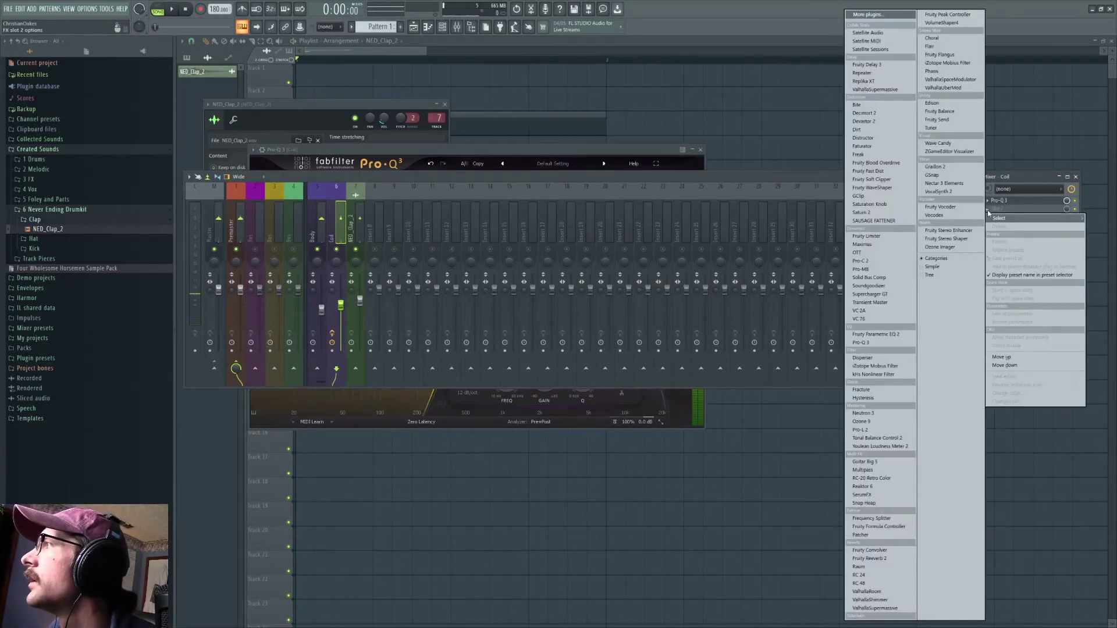
left_click(873, 359)
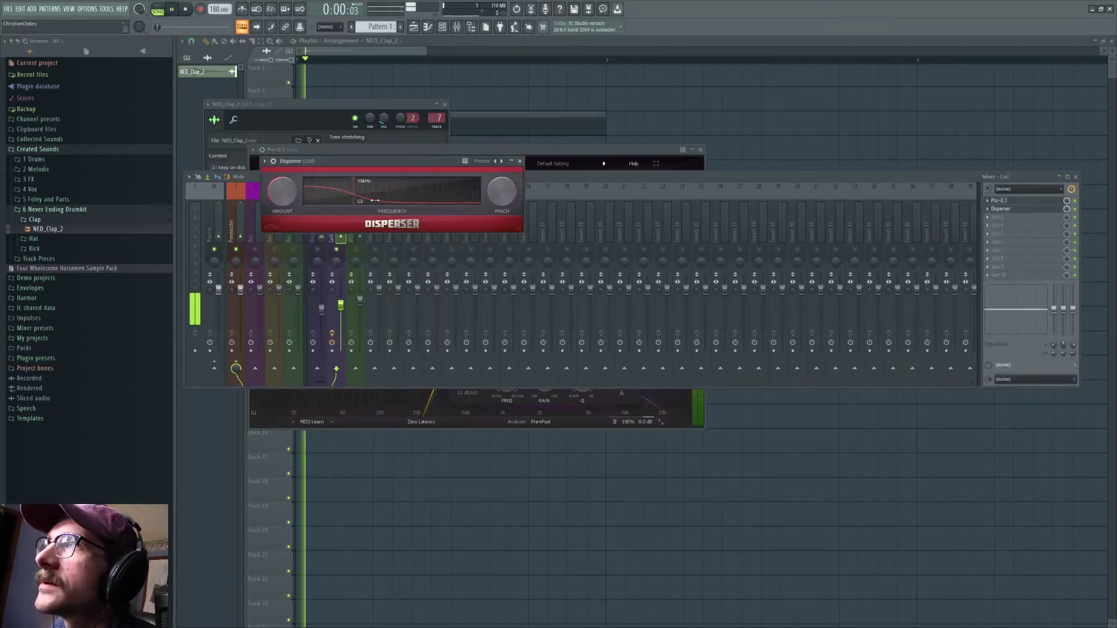
left_click_drag(364, 192, 438, 192)
key("space")
left_click_drag(496, 197, 504, 184)
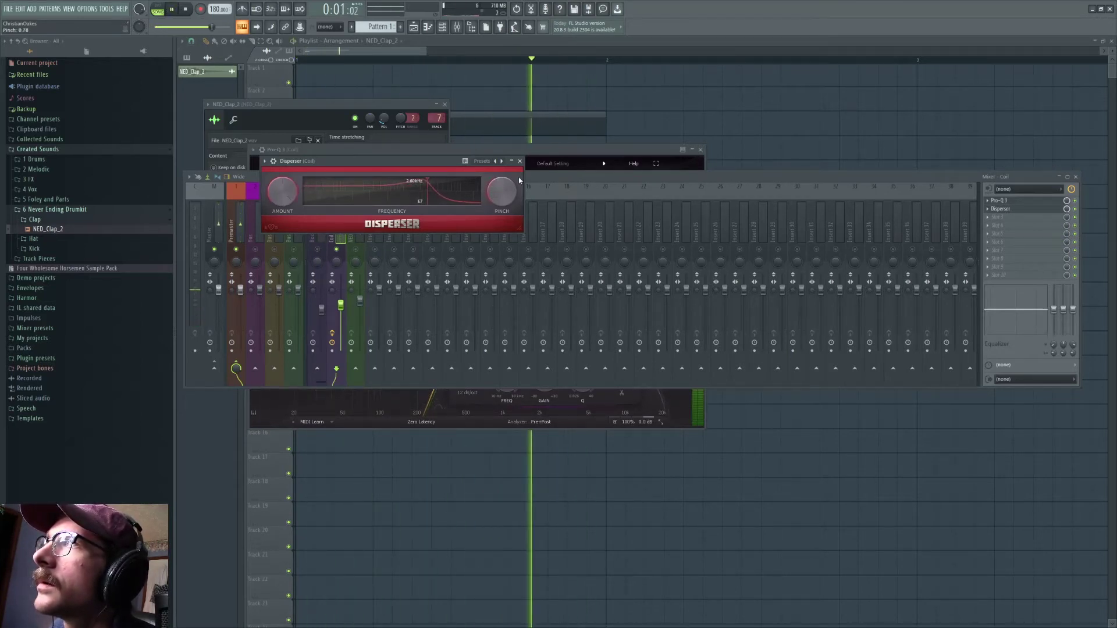
left_click(553, 178)
key("space")
key("space")
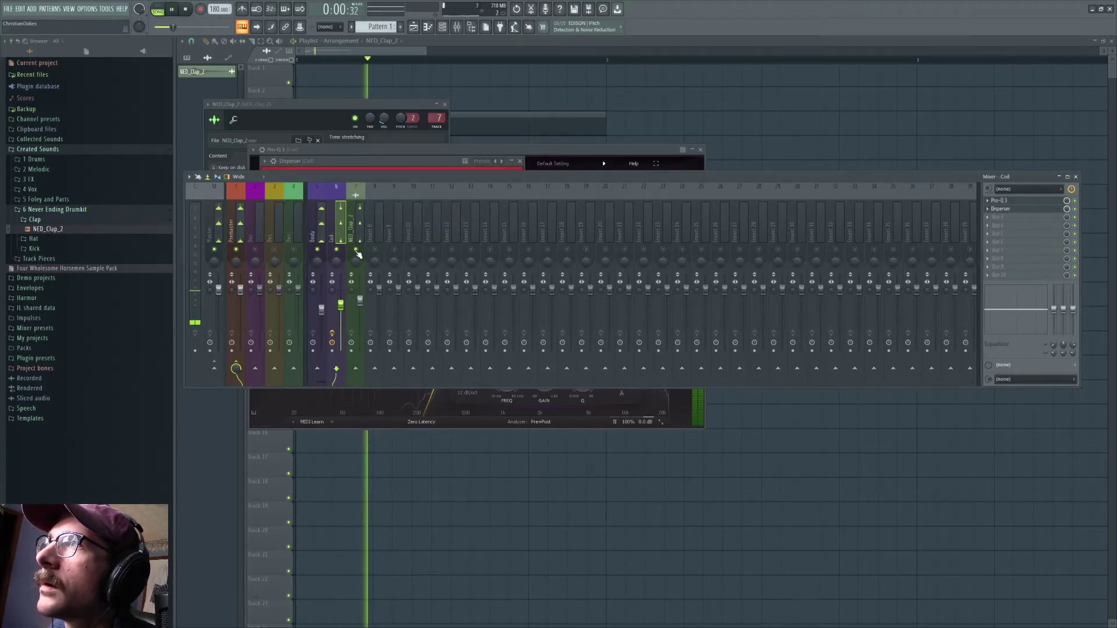
Step: Insert Pro-Q 3 on the Premaster track with a bell boost of about 2.6 dB near 1.2 kHz and a gentle high shelf near 4 kHz
left_click(244, 220)
key("space")
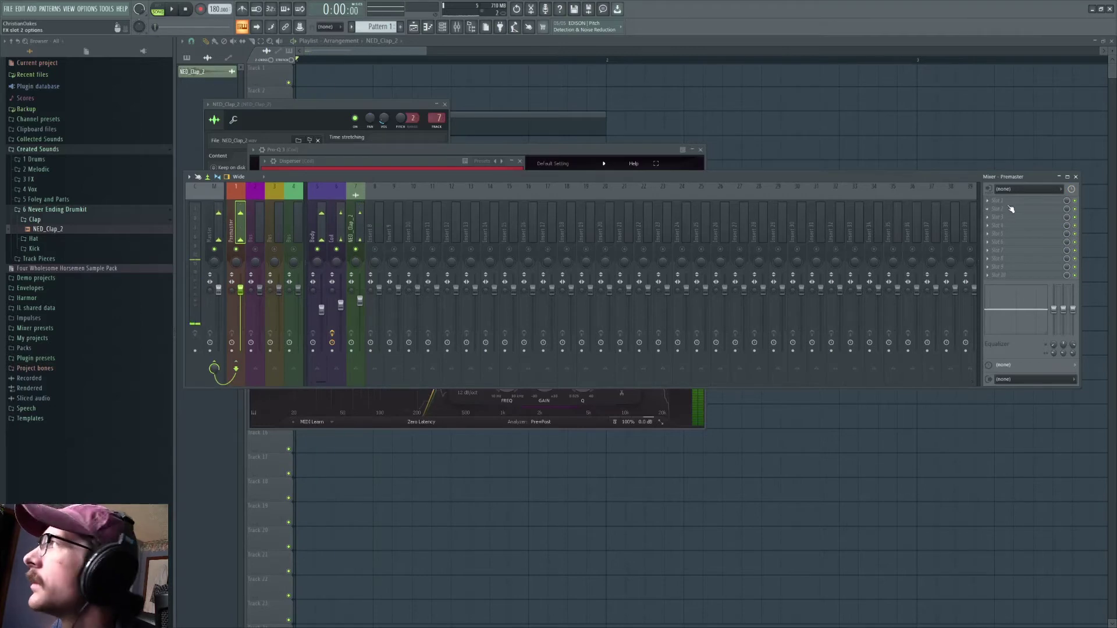
left_click(996, 200)
left_click(868, 341)
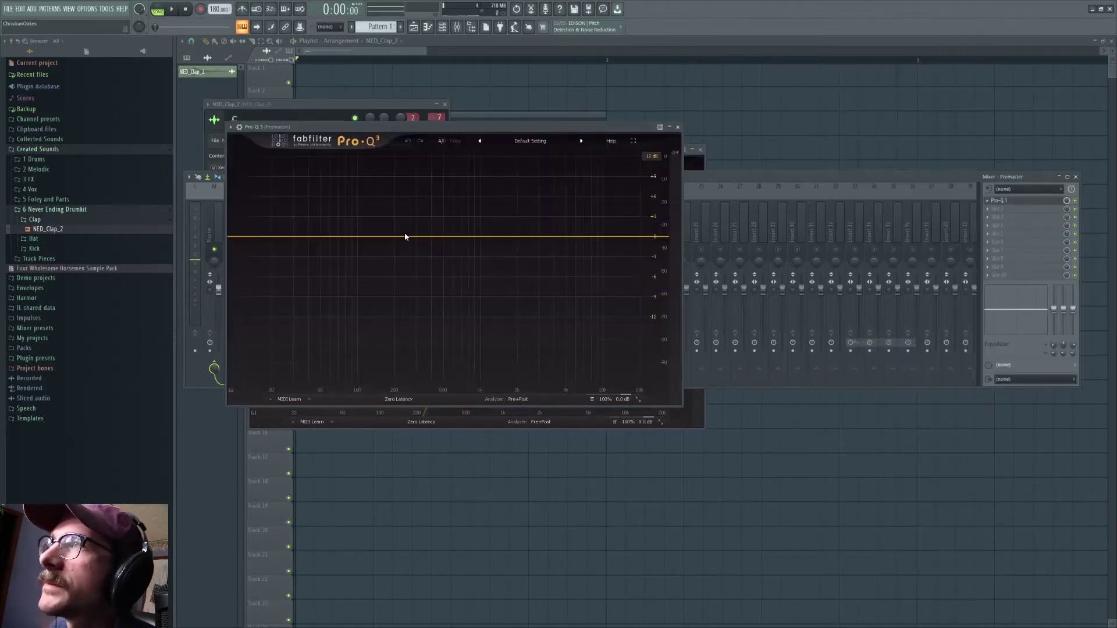
left_click_drag(494, 236, 494, 229)
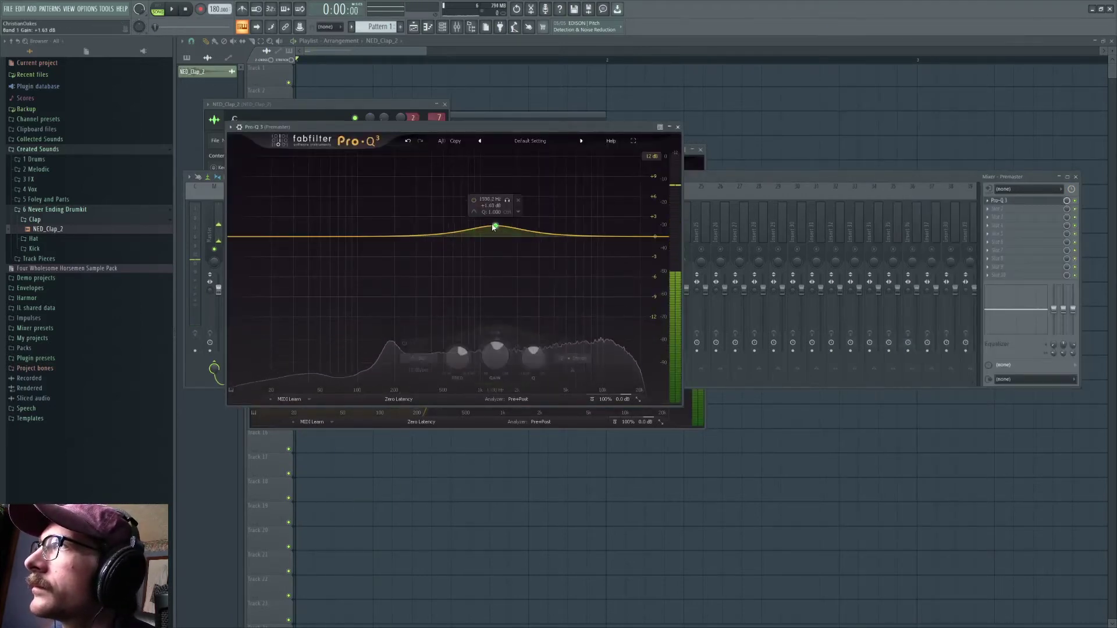
key("space")
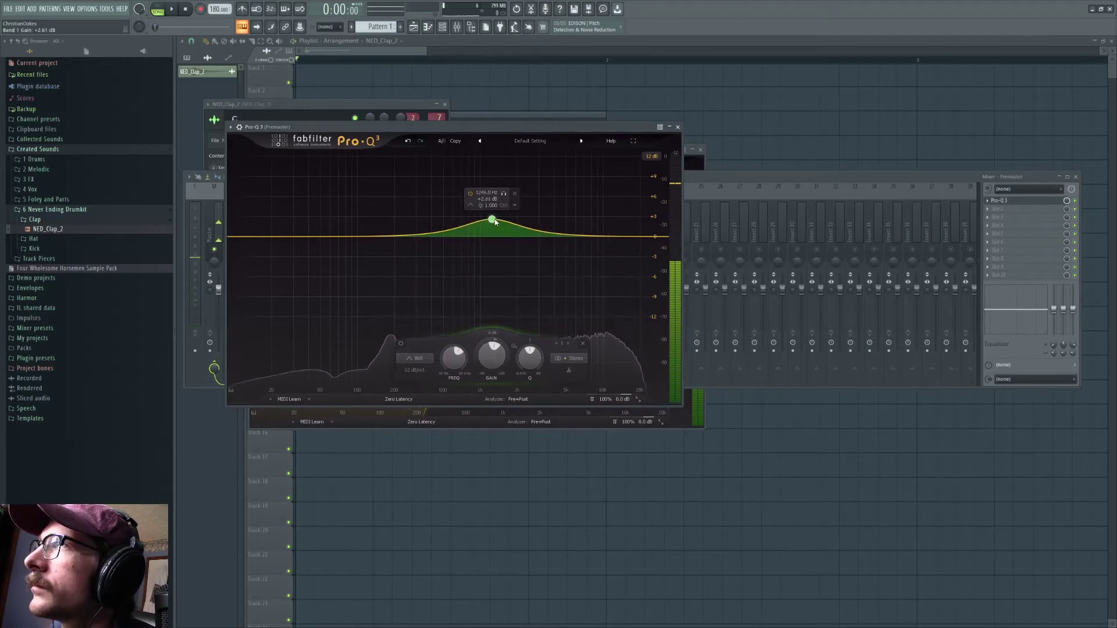
left_click(607, 234)
left_click_drag(607, 233, 555, 230)
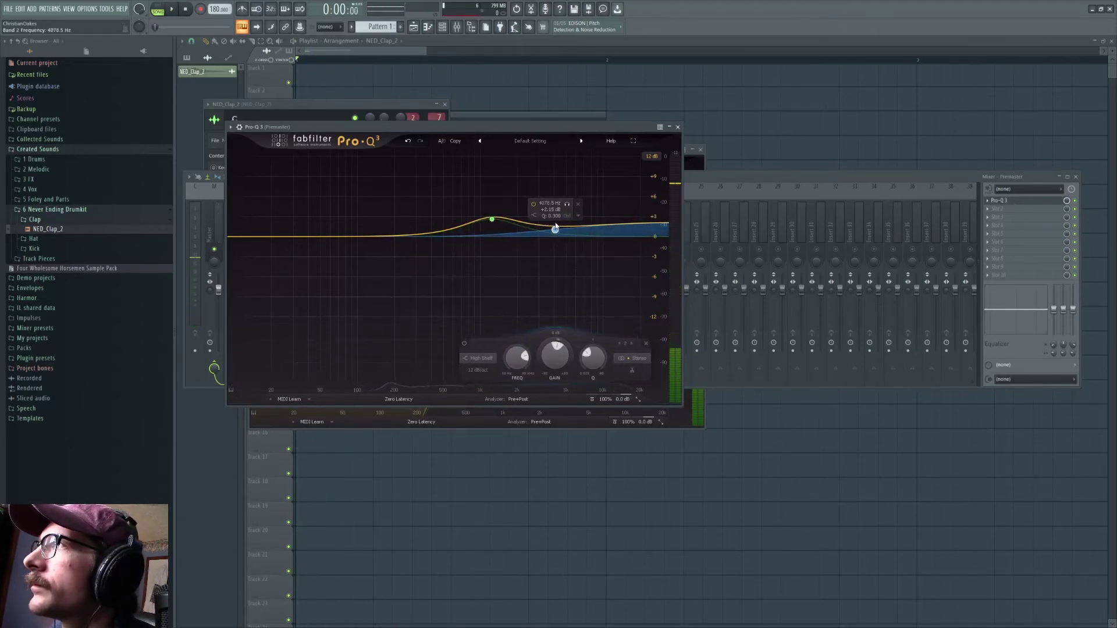
Step: Insert Snap Heap after Pro-Q 3 on the Premaster track and switch its first two lanes to parallel routing
left_click(856, 177)
left_click(352, 222)
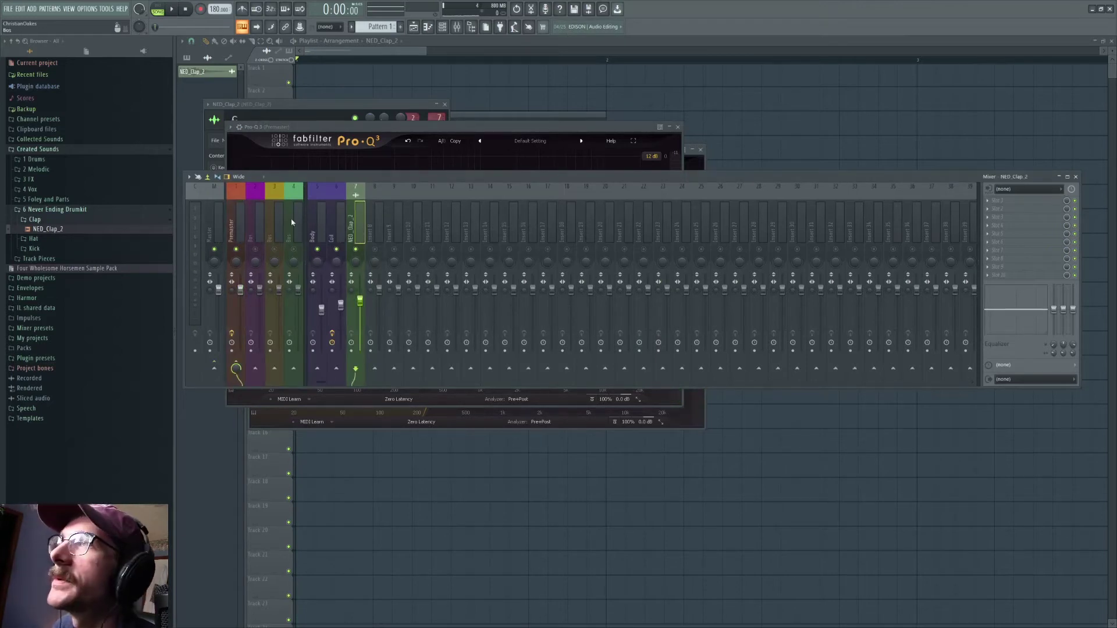
left_click(239, 219)
left_click(996, 208)
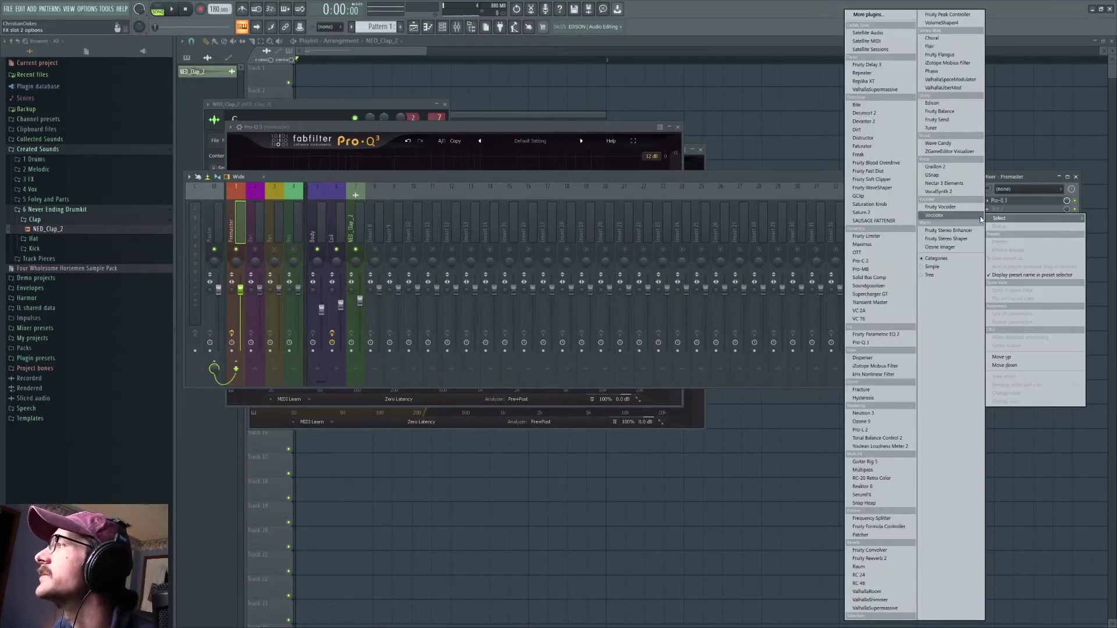
left_click(865, 503)
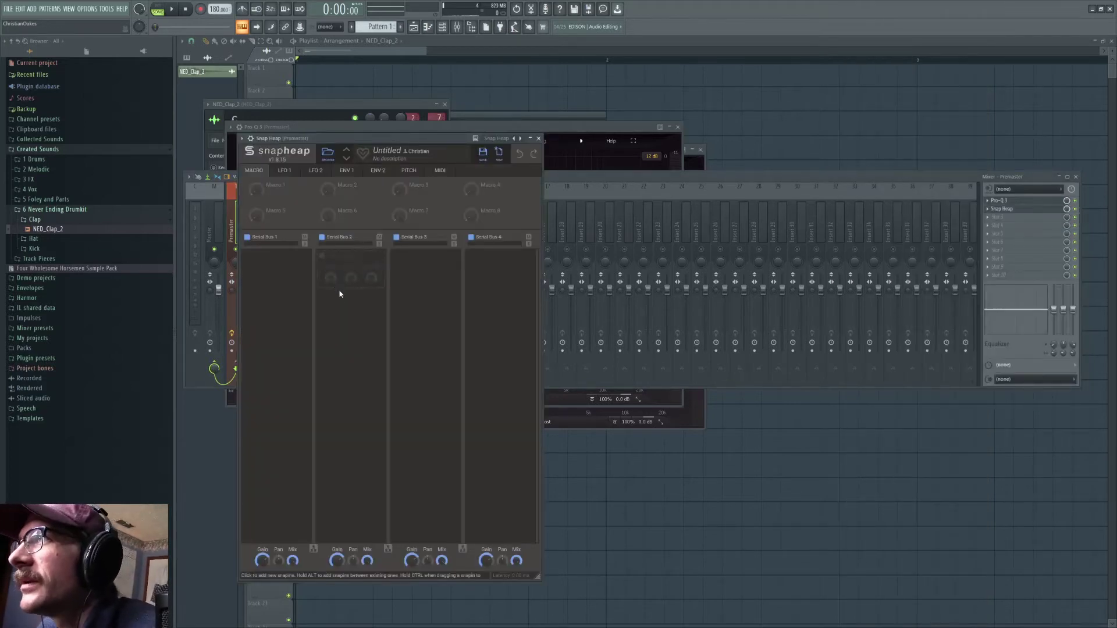
left_click(364, 267)
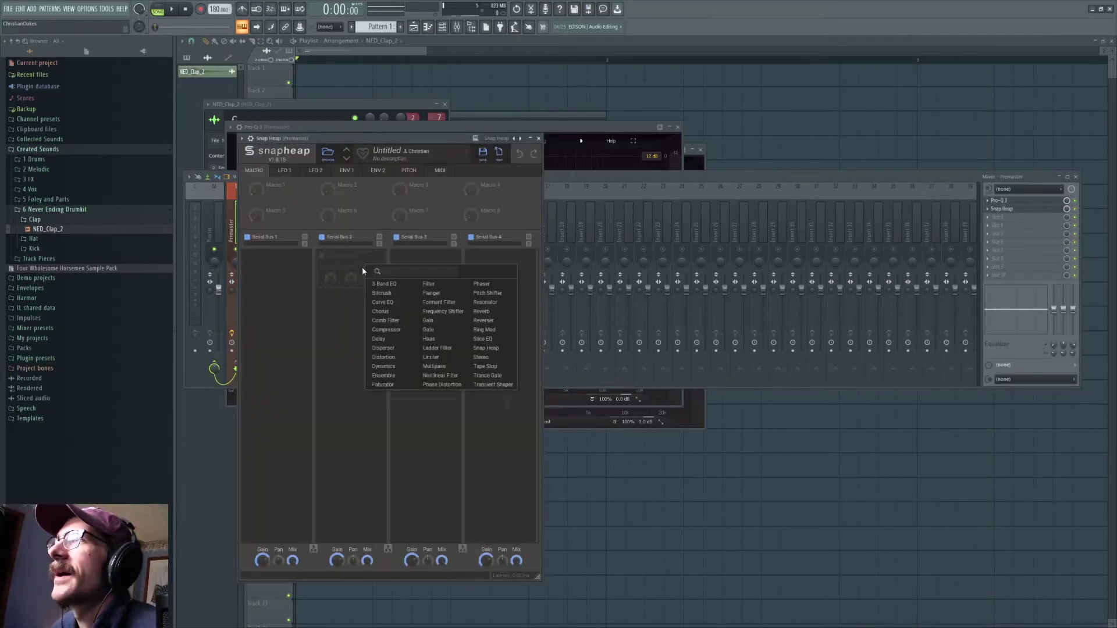
left_click(366, 251)
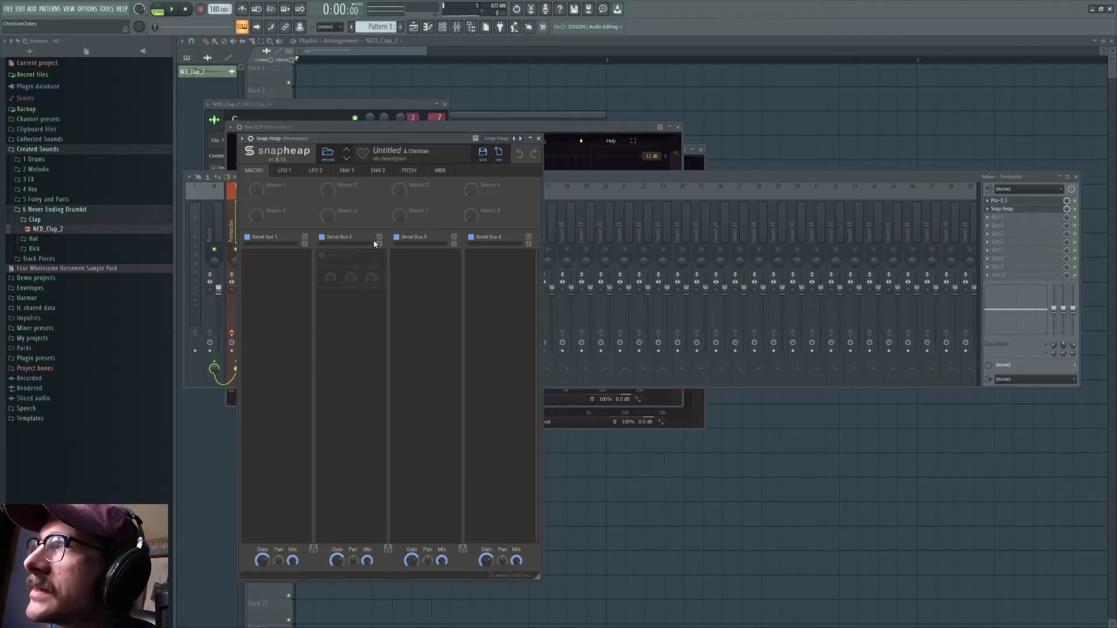
left_click(314, 549)
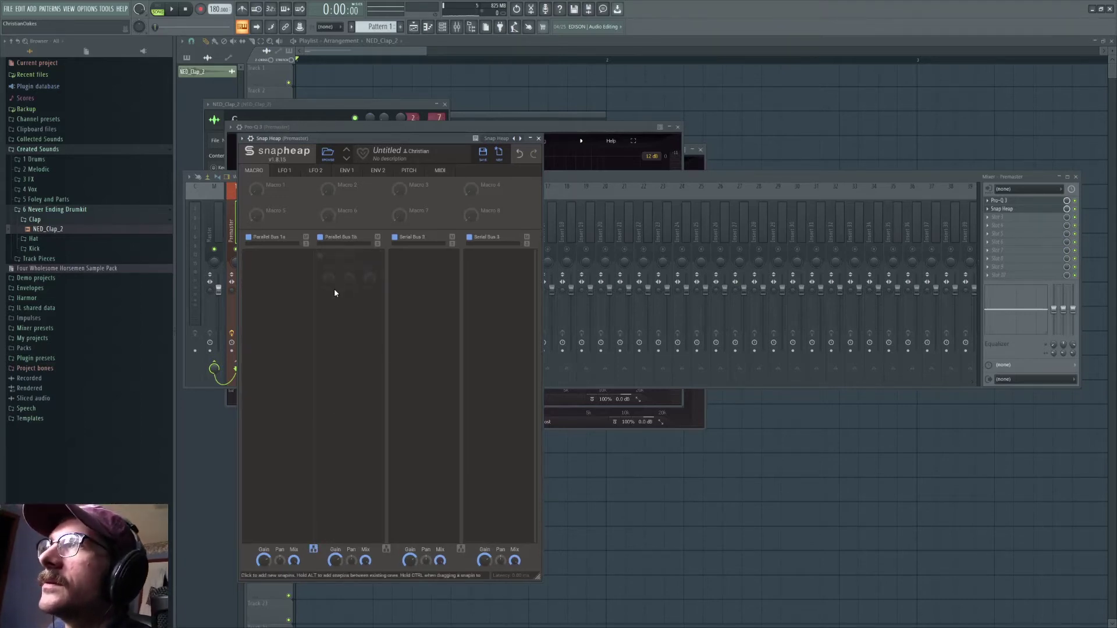
Step: Solo Parallel Bus 1b in Snap Heap and audition the snare through the empty lane
left_click(172, 10)
left_click(378, 245)
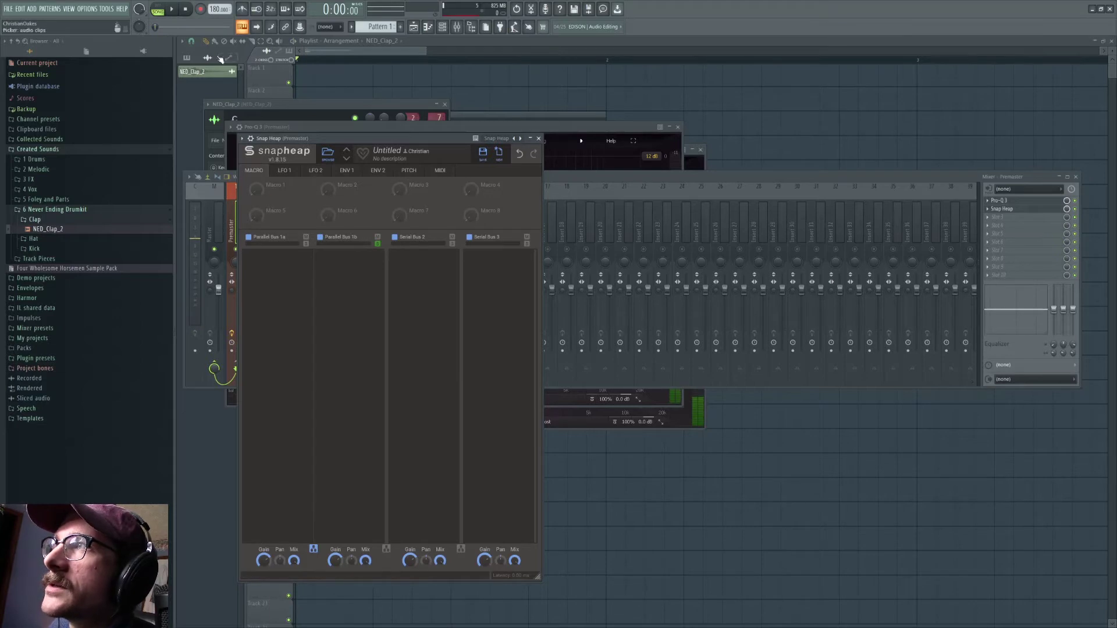
left_click(173, 9)
left_click(369, 287)
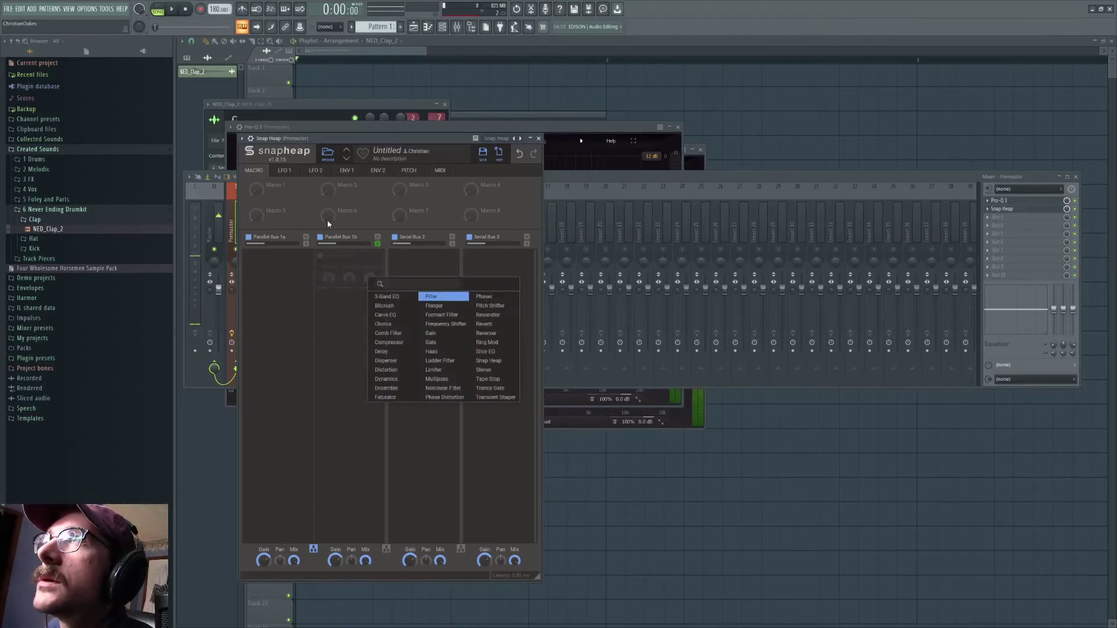
key("space")
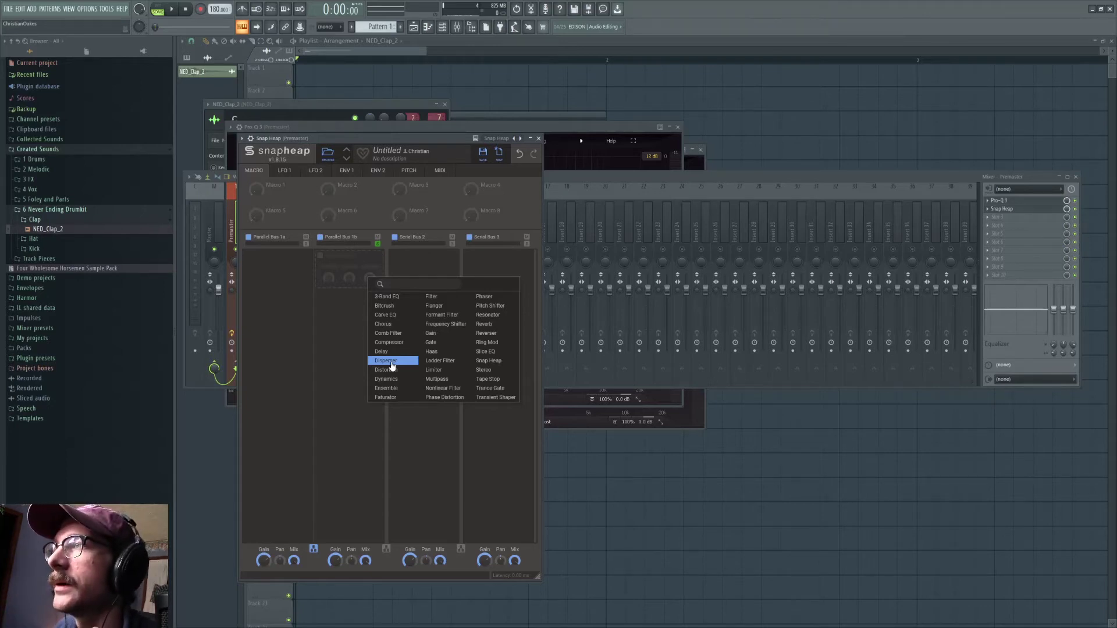
left_click(354, 270)
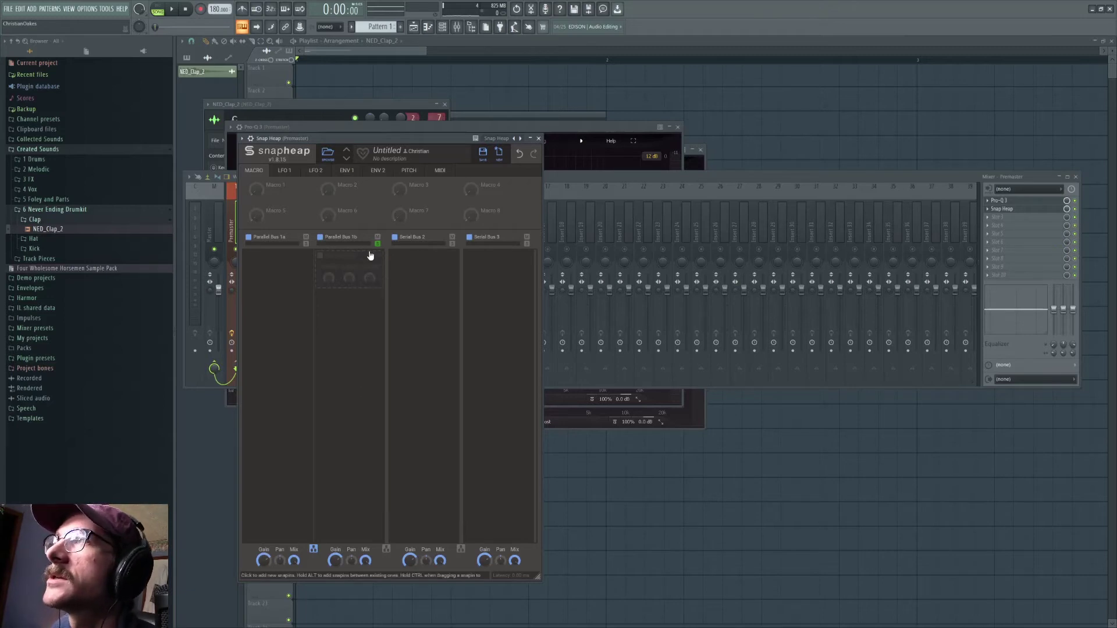
left_click(172, 9)
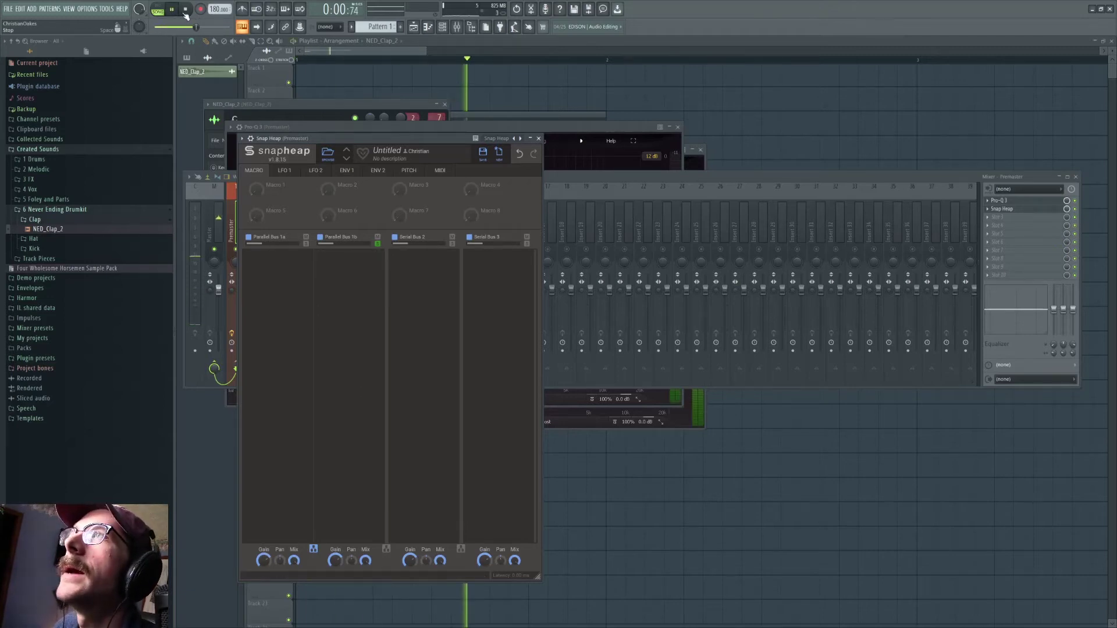
Step: Add a Reverb to Parallel Bus 1b at full mix, shorten its decay, reduce its size and adjust the early reflections during playback
left_click(367, 271)
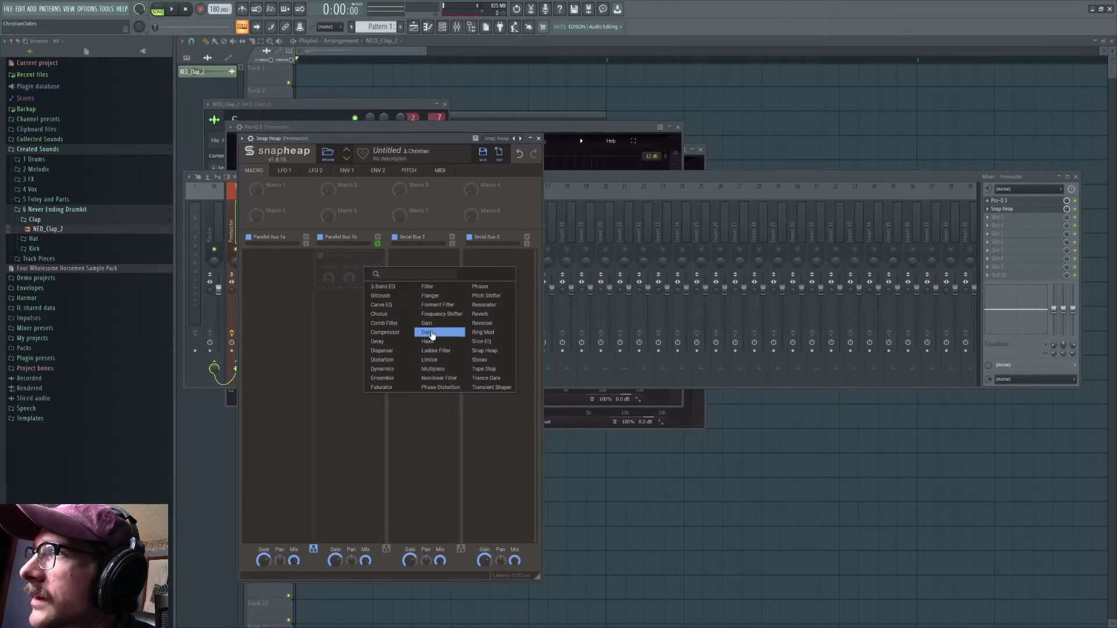
left_click(478, 316)
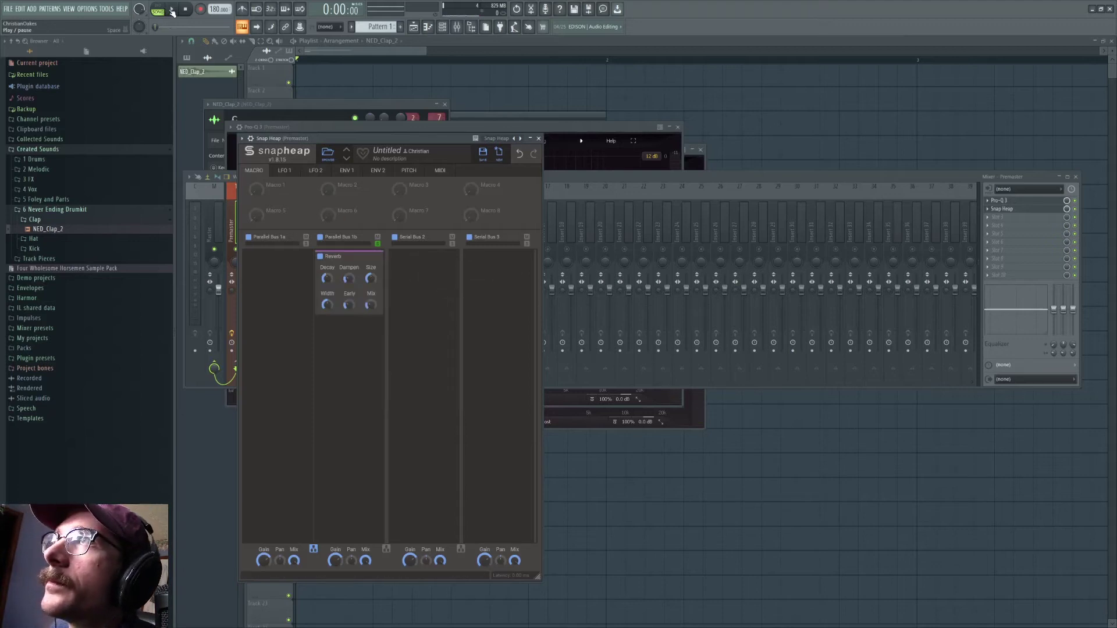
left_click(172, 9)
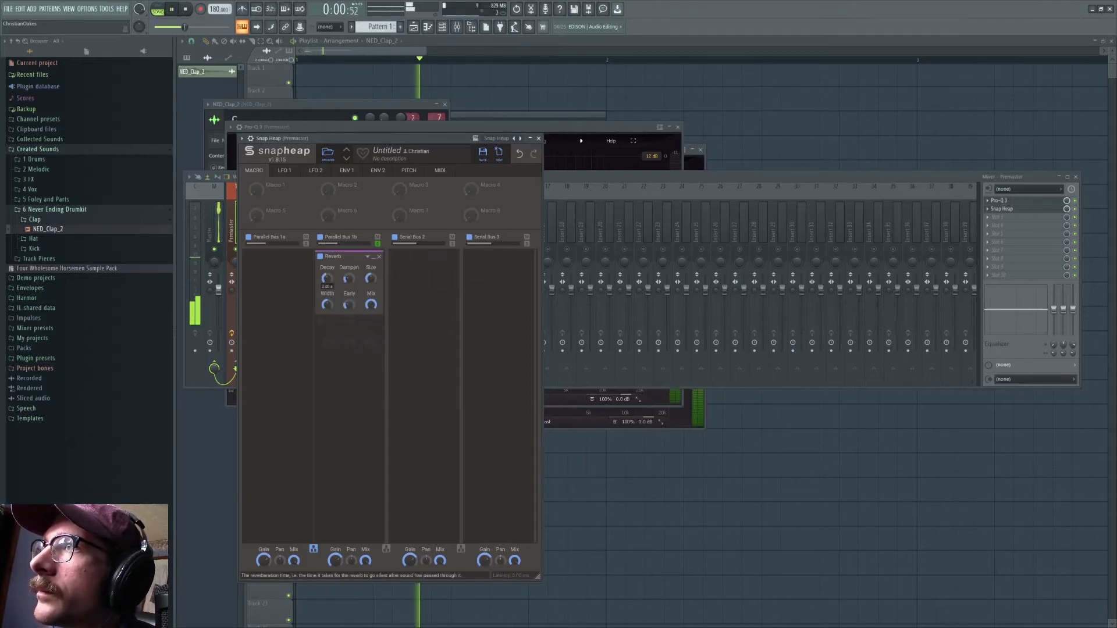
left_click_drag(327, 279, 327, 305)
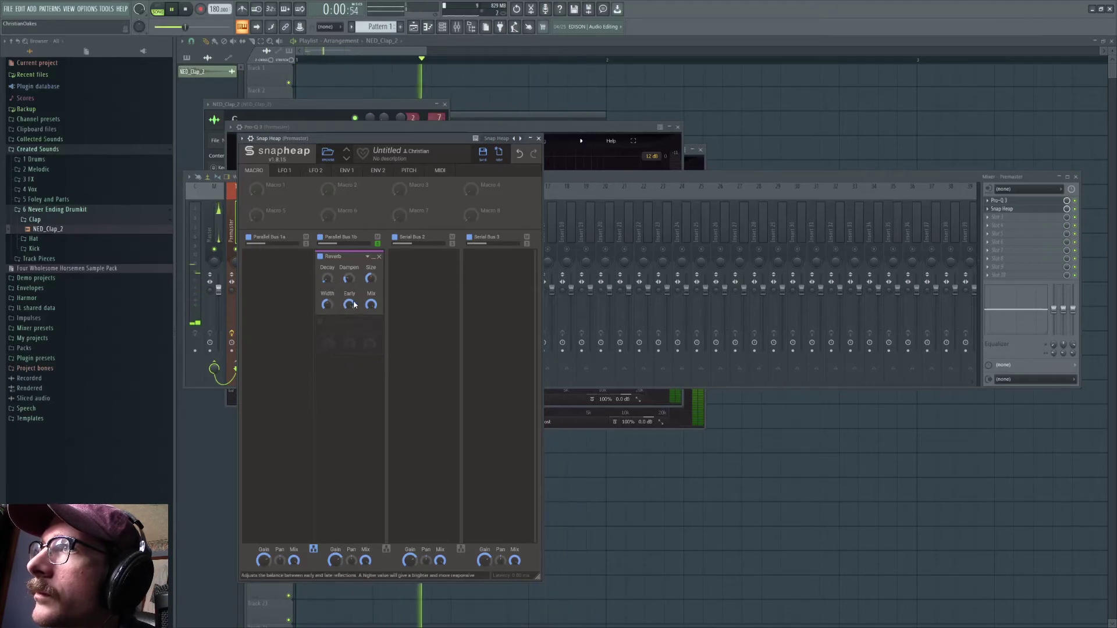
left_click_drag(351, 305, 351, 279)
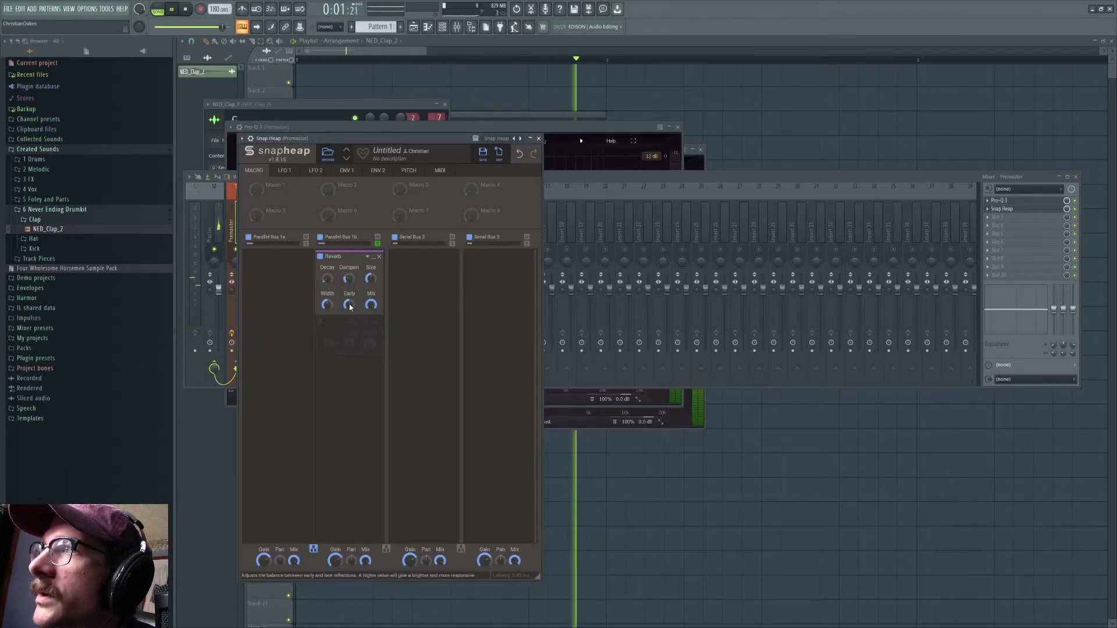
mouse_move(373, 280)
left_mouse_down()
mouse_move(372, 299)
mouse_move(372, 288)
left_mouse_up()
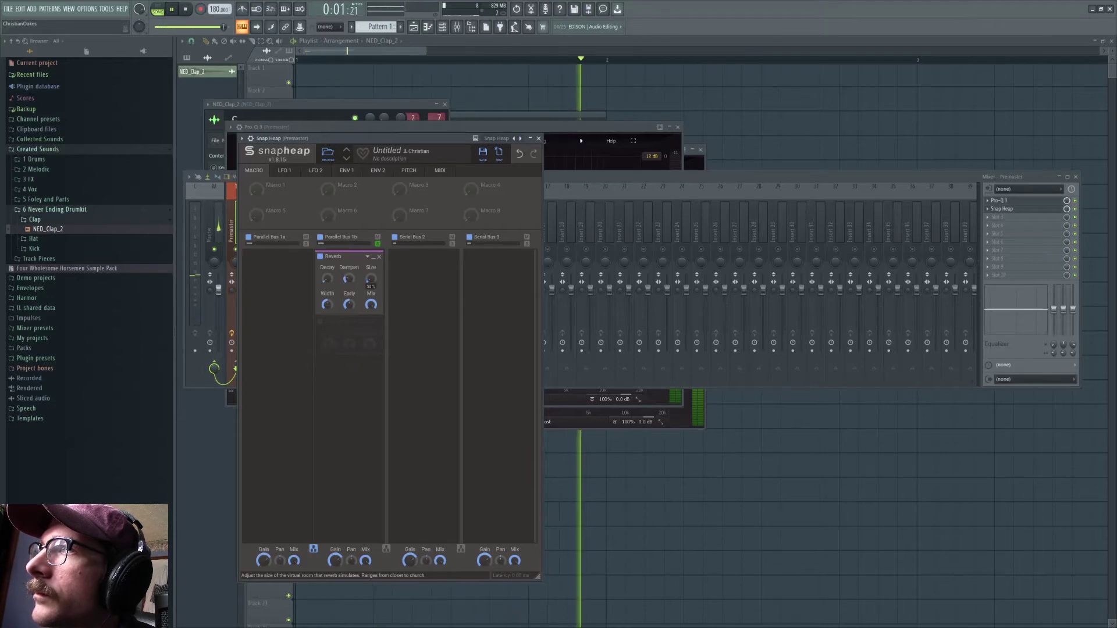
Step: Add a 3-Band EQ below the Reverb, cut its low band and shift the low crossover upward
left_click(369, 344)
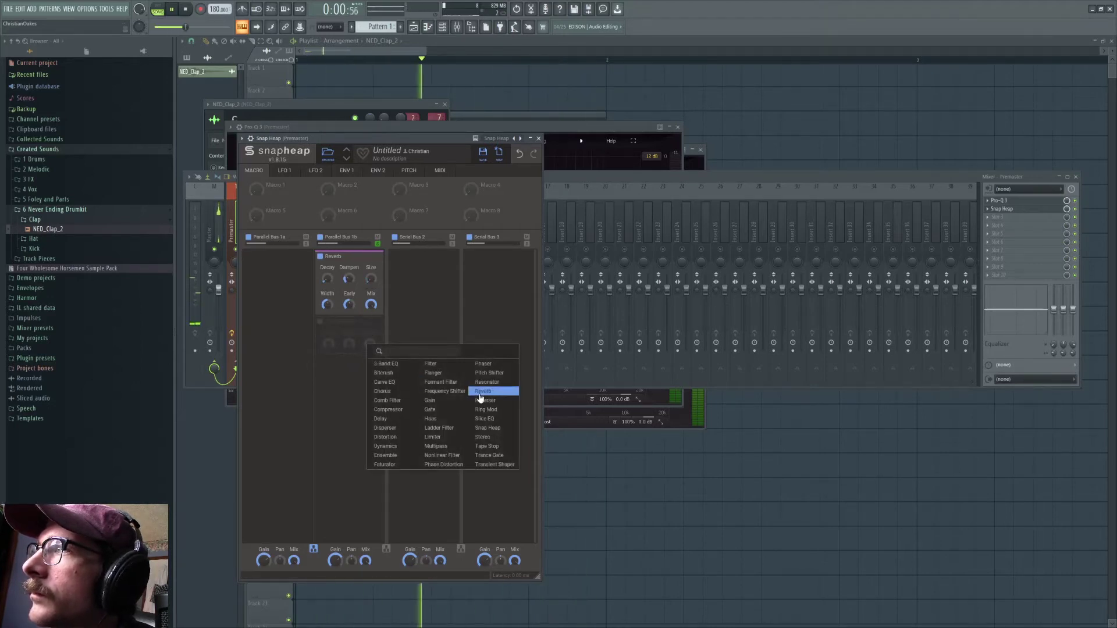
left_click(386, 364)
left_click_drag(328, 380, 327, 442)
left_click_drag(339, 330, 345, 337)
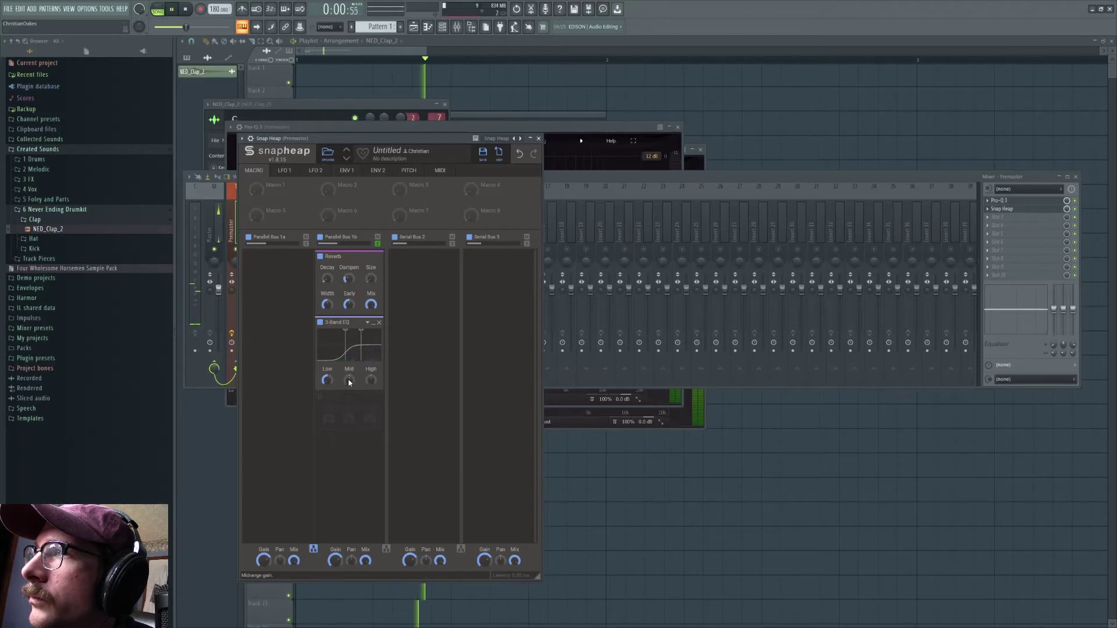
Step: Add a high-pass Filter below the 3-Band EQ and set its slope to x2
left_click(344, 402)
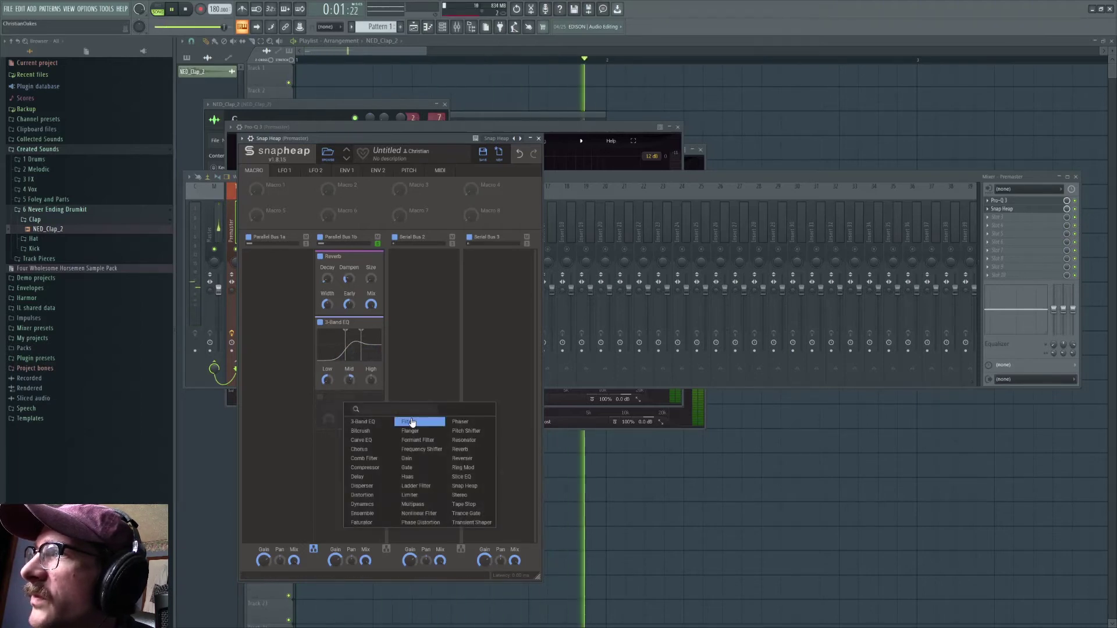
left_click(410, 422)
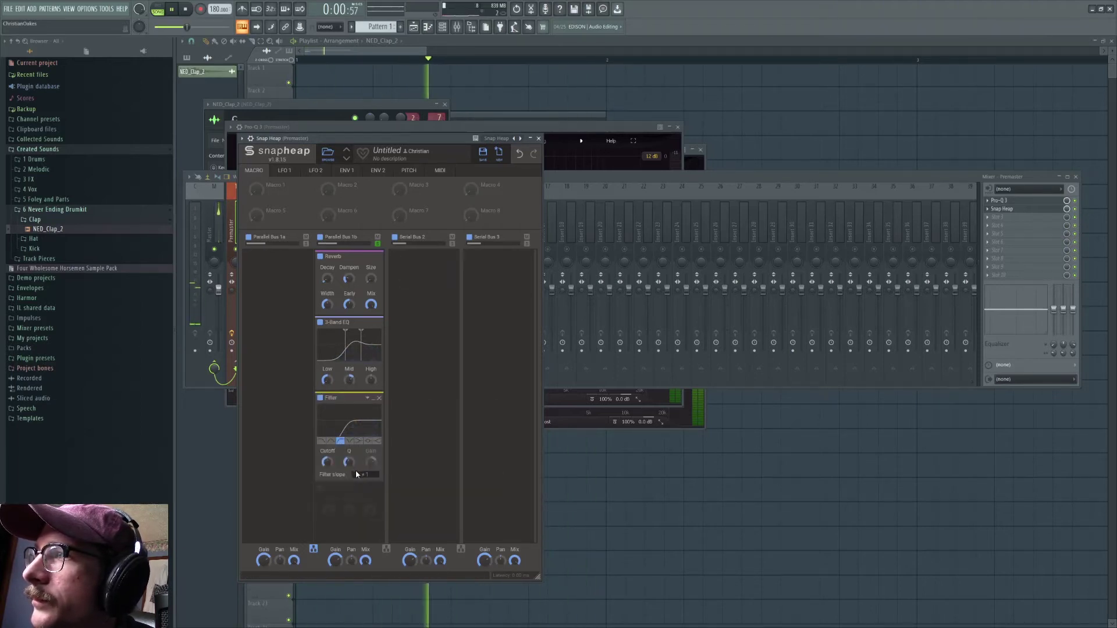
left_click(362, 474)
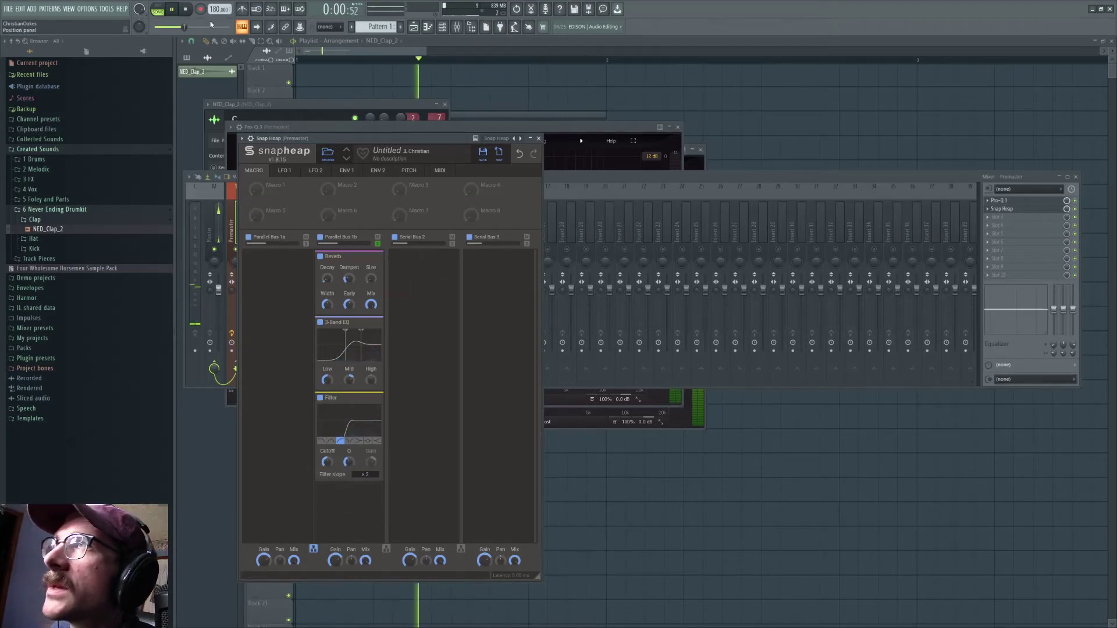
left_click(188, 10)
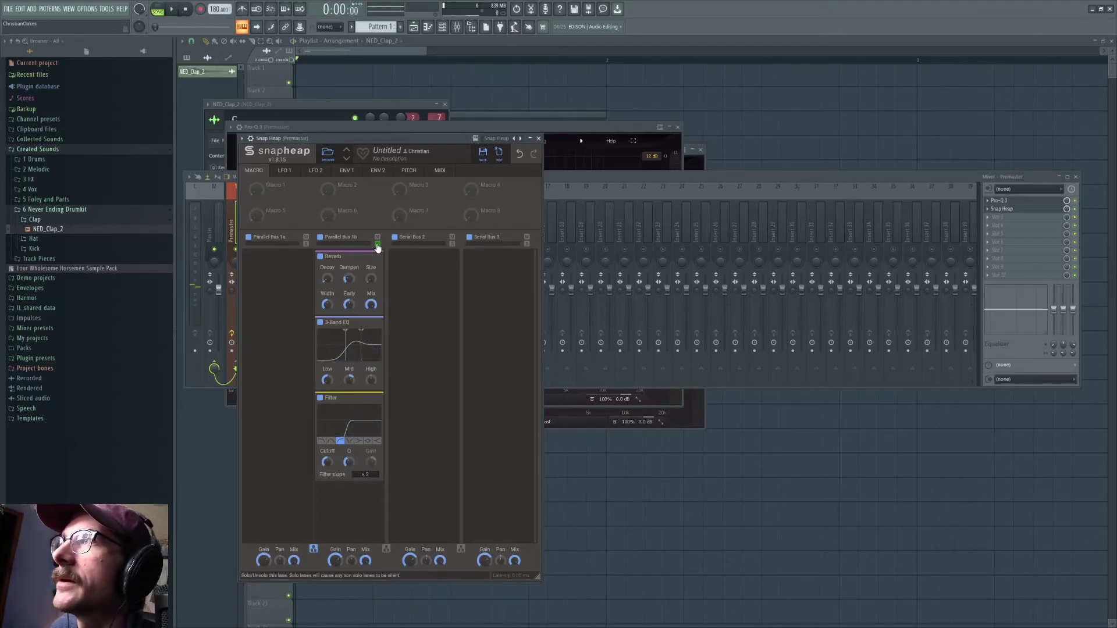
Step: Audition the lanes together, move the Filter ahead of the Reverb in Parallel Bus 1b and adjust its cutoff
left_click(172, 11)
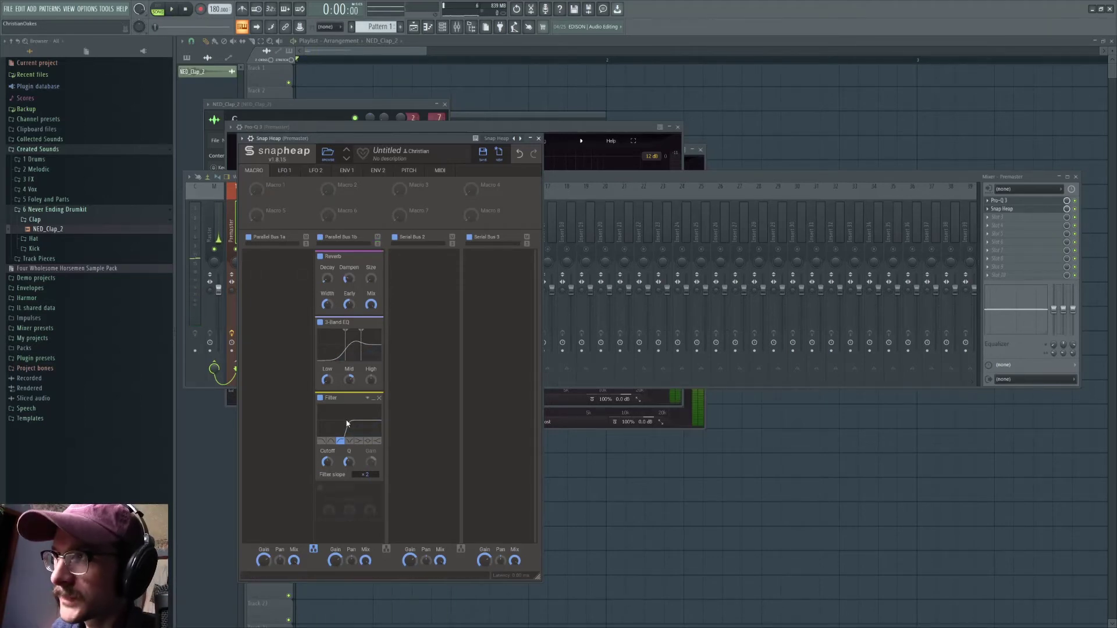
left_click_drag(329, 398, 349, 257)
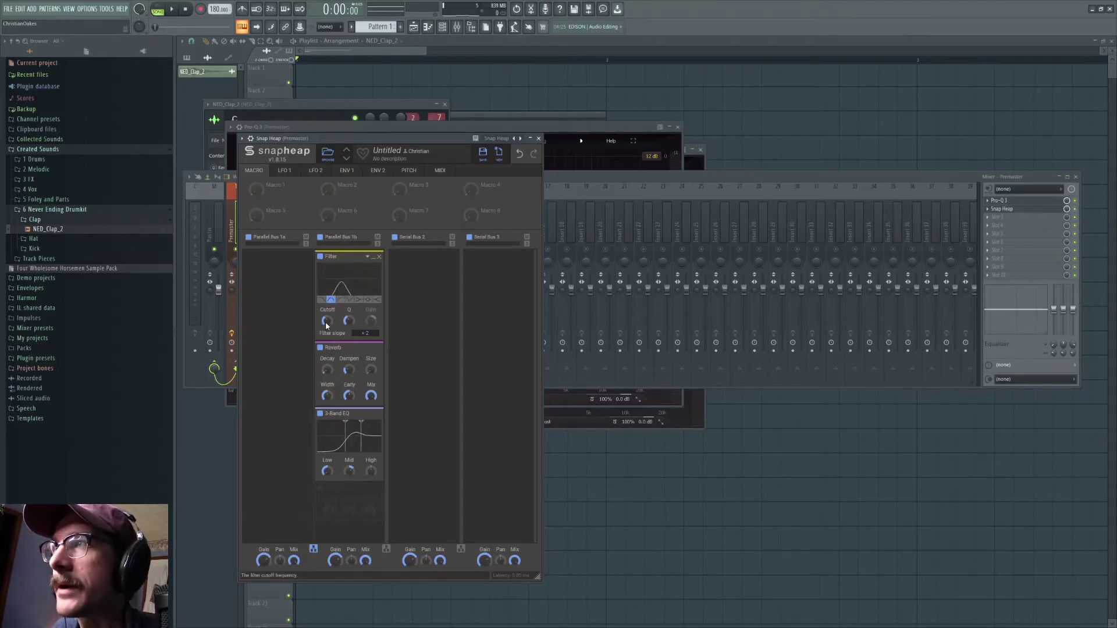
left_click_drag(325, 322, 333, 305)
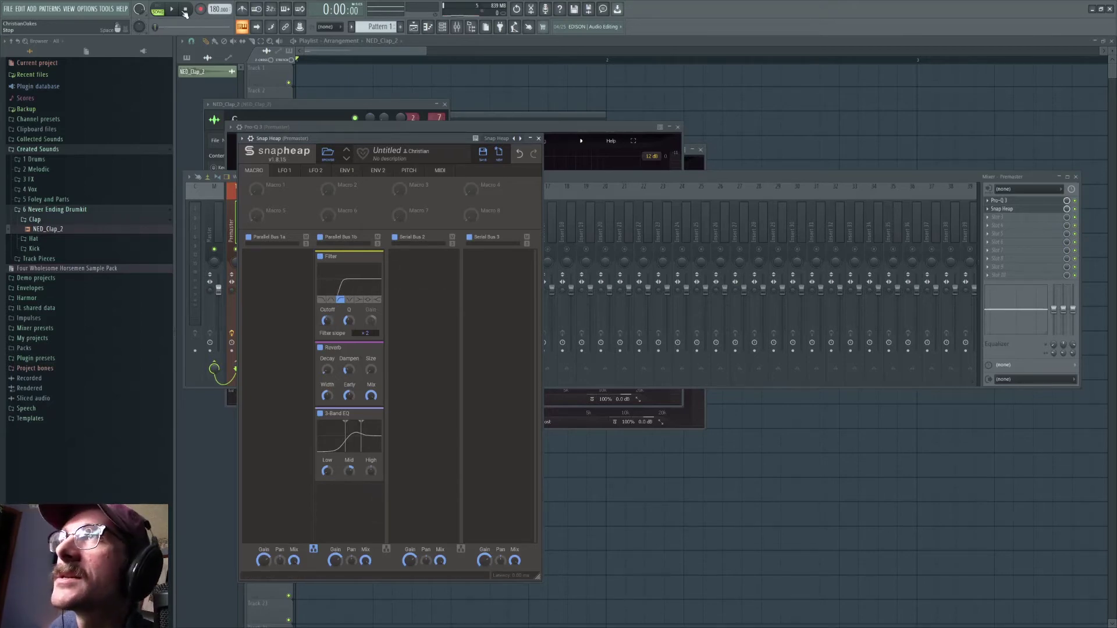
Step: Audition the snare and cut the 3-Band EQ's high band in Parallel Bus 1b
left_click(174, 9)
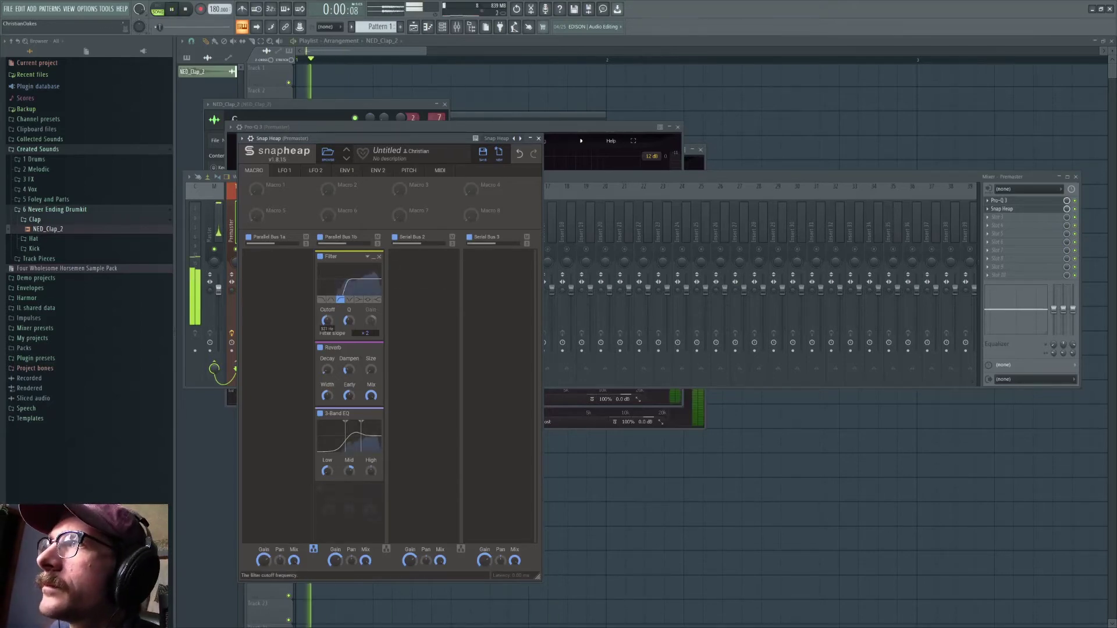
key("space")
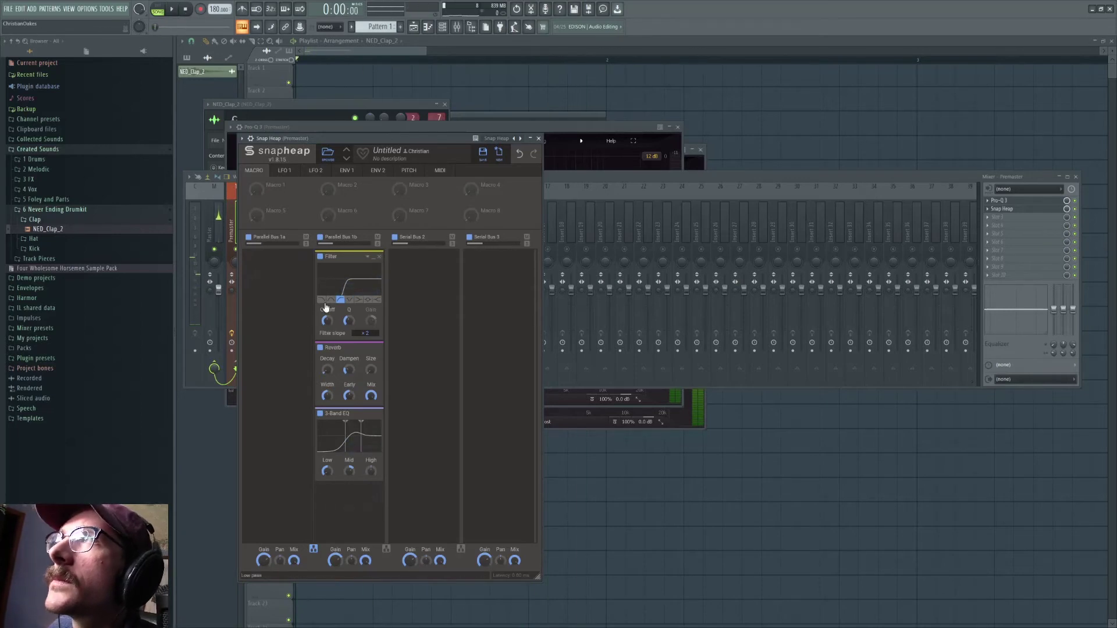
left_click(173, 9)
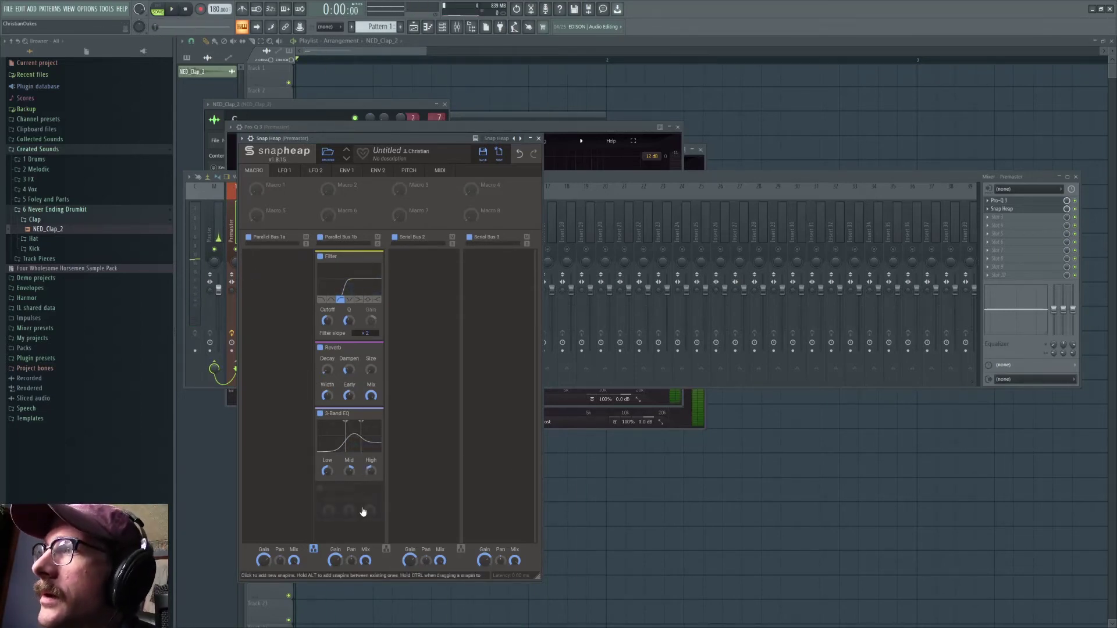
Step: Try an Ensemble below the 3-Band EQ in Parallel Bus 1b, audition it and remove it
left_click(363, 511)
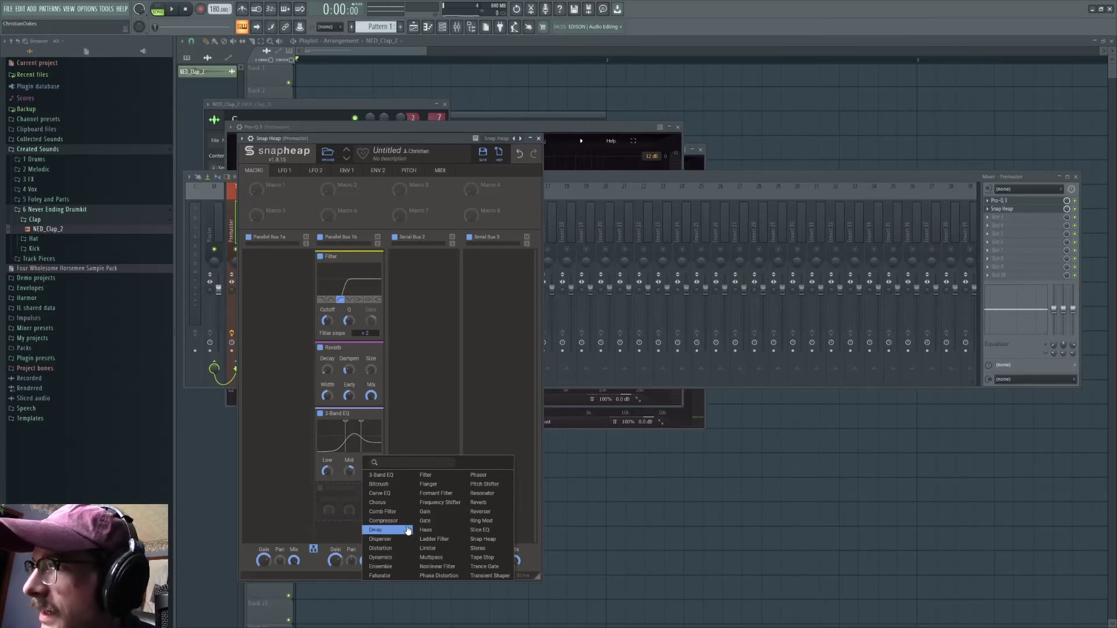
left_click(386, 568)
scroll(393, 402, "down", 2)
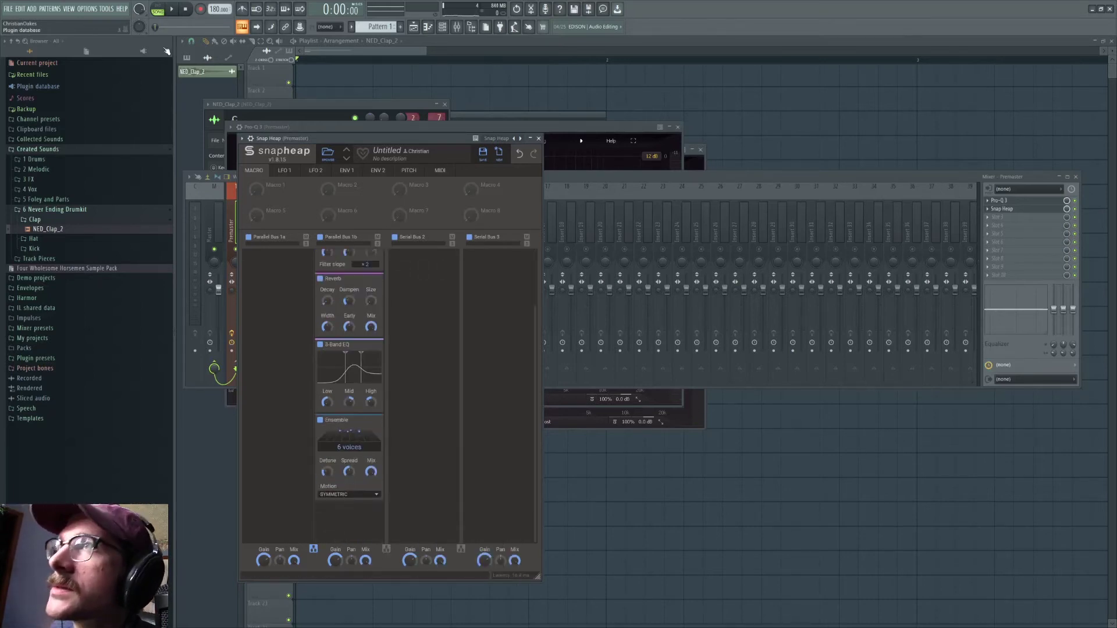
key("space")
left_click(378, 421)
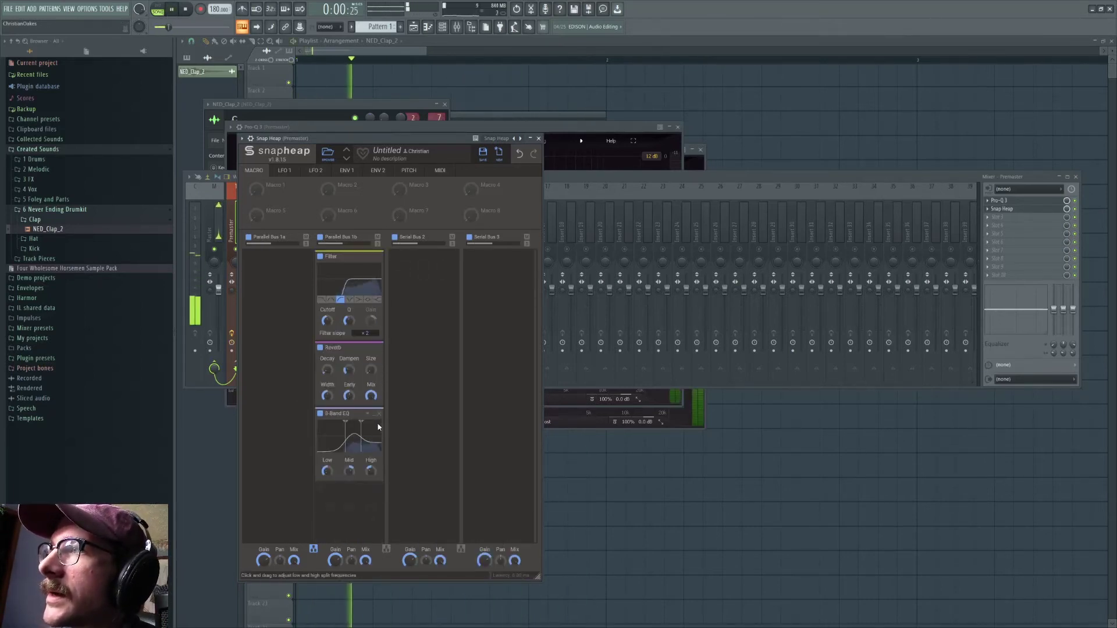
left_click(185, 9)
Step: Add a Compressor below the 3-Band EQ, solo Parallel Bus 1b and adjust the threshold, ratio and attack during playback
left_click(361, 511)
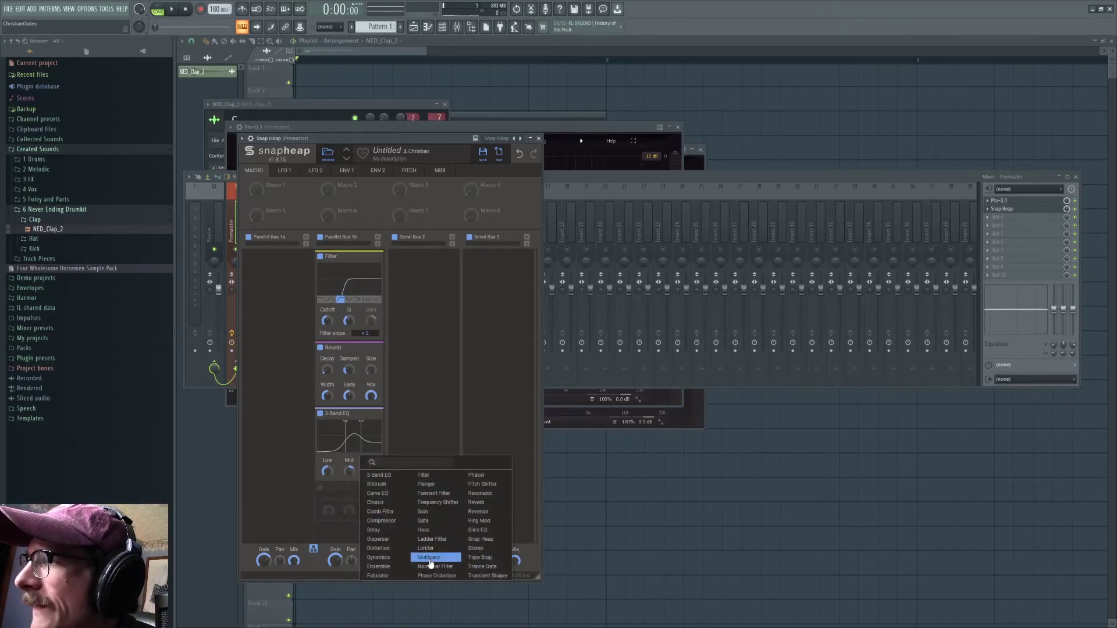
left_click(382, 520)
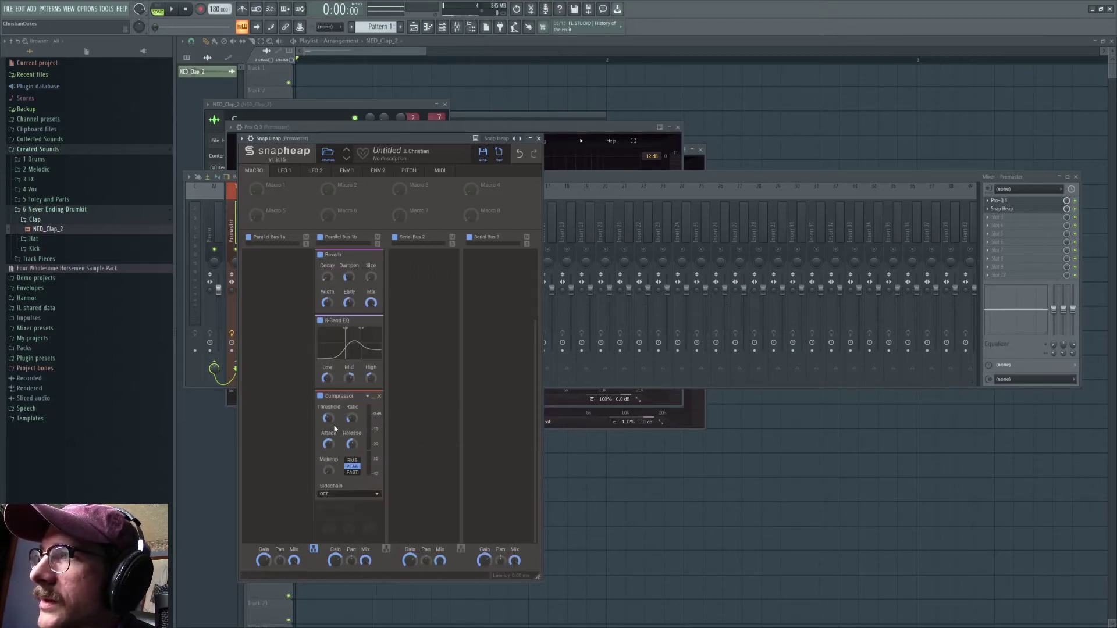
left_click(169, 9)
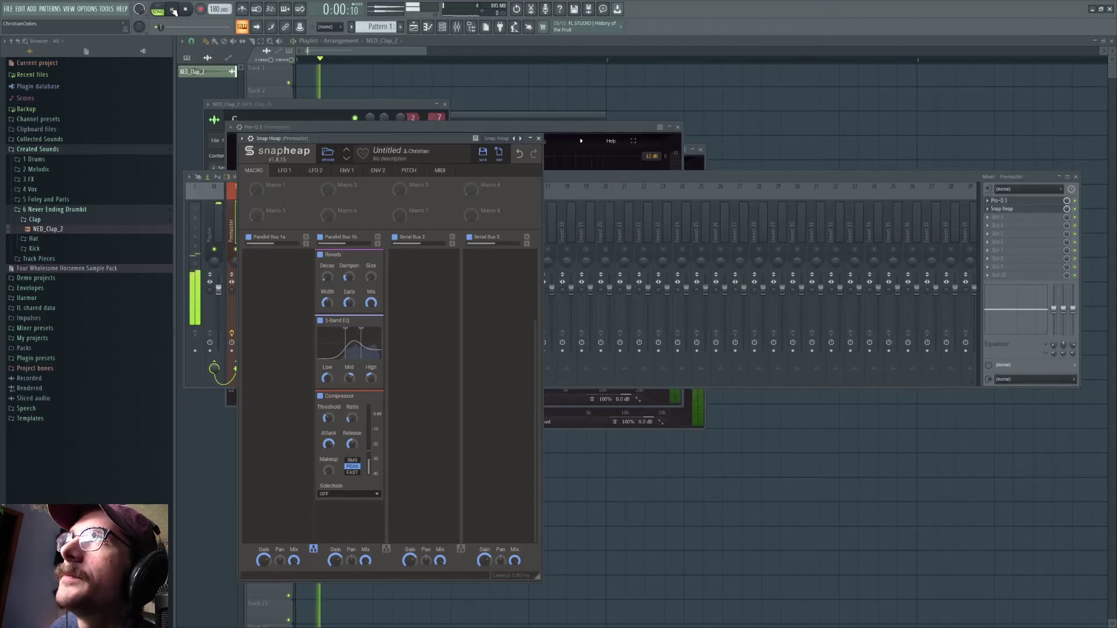
left_click(378, 244)
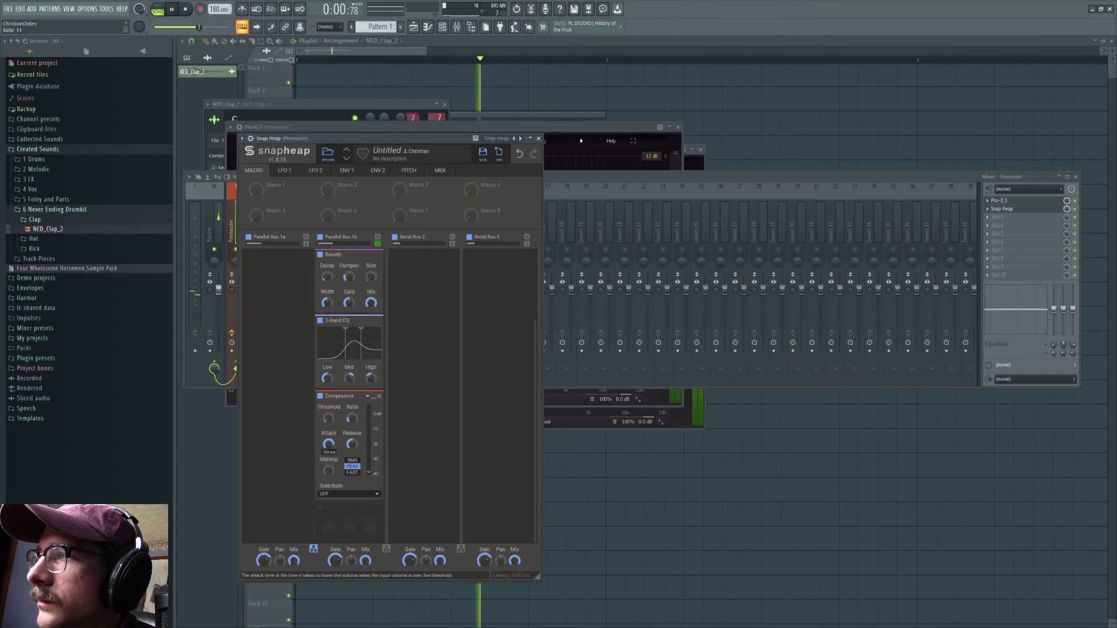
mouse_move(352, 421)
left_mouse_down()
mouse_move(352, 387)
mouse_move(330, 418)
mouse_move(352, 443)
mouse_move(352, 429)
left_mouse_up()
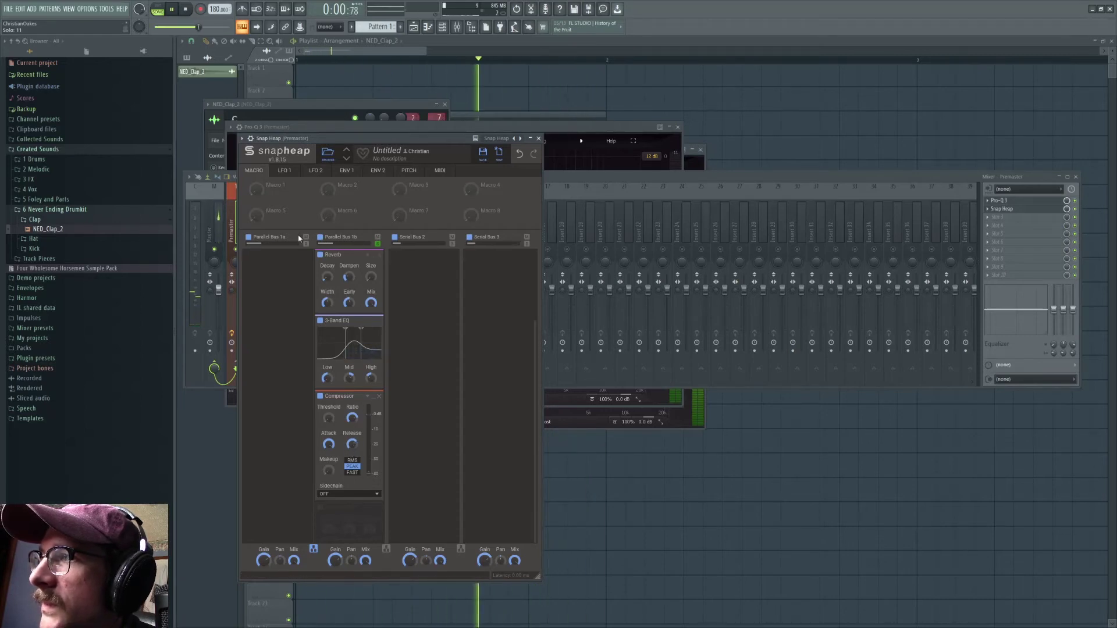
key("space")
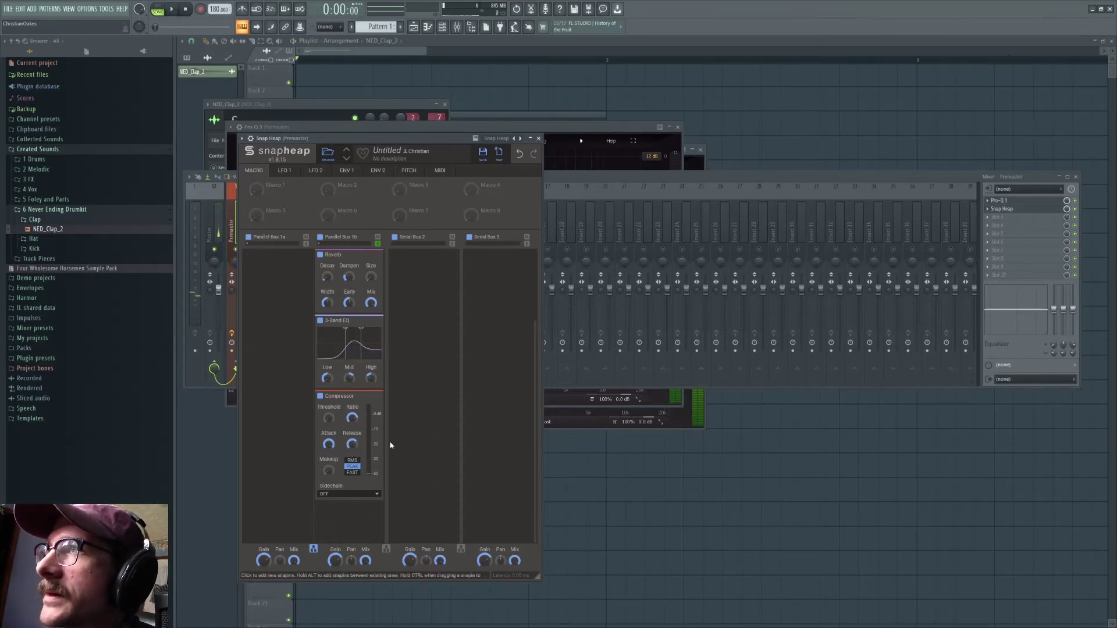
Step: Add a Gate below the Compressor, minimize its attack and lengthen its release during playback
left_click(361, 515)
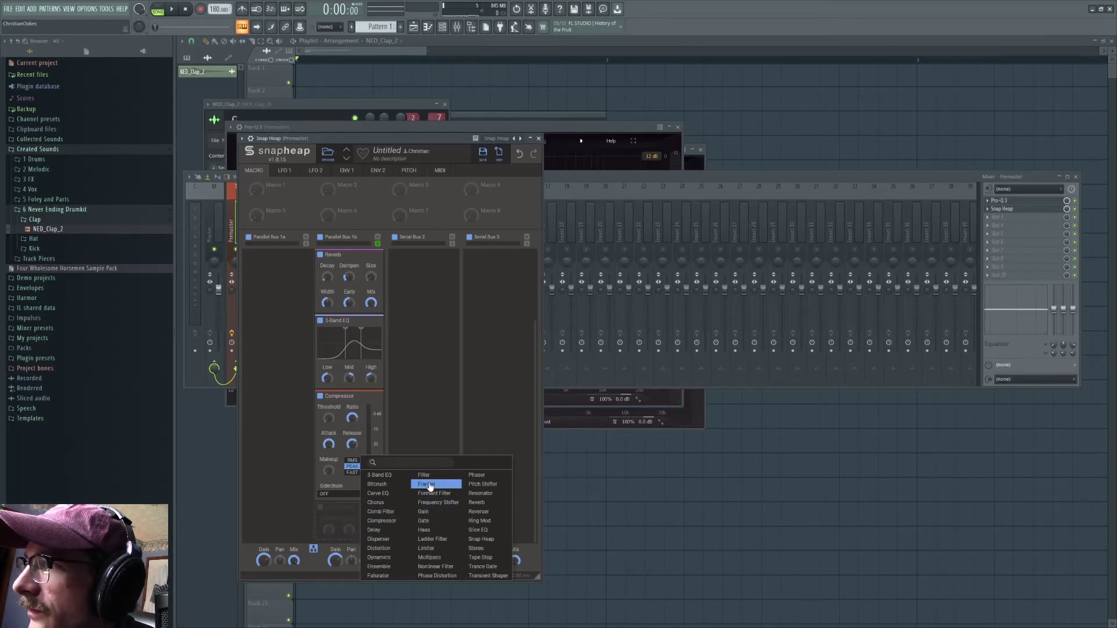
left_click(424, 521)
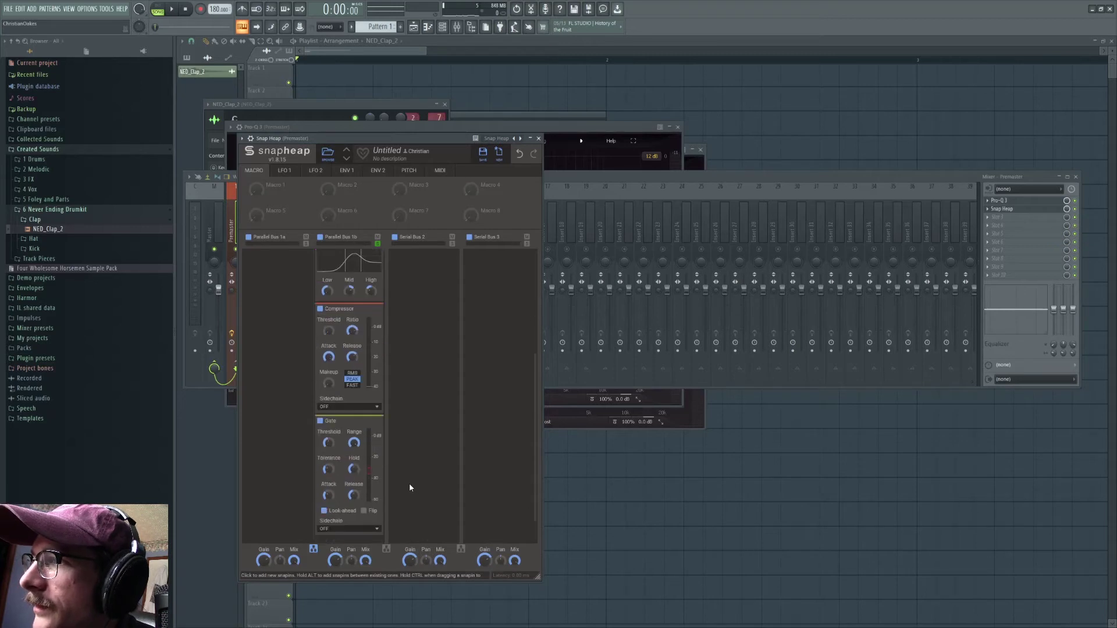
left_click(172, 10)
left_click(185, 10)
key("space")
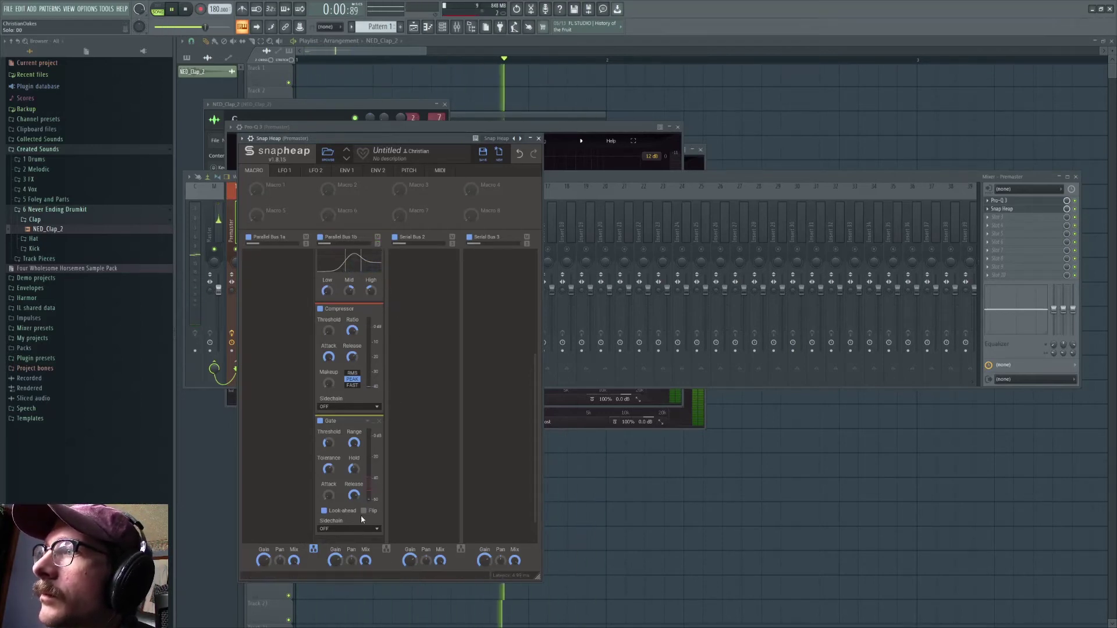
Step: Flatten the 3-Band EQ's mid and high bands and lower Parallel Bus 1b's gain, comparing against the muted lane
left_click_drag(336, 560, 338, 563)
double_click(338, 563)
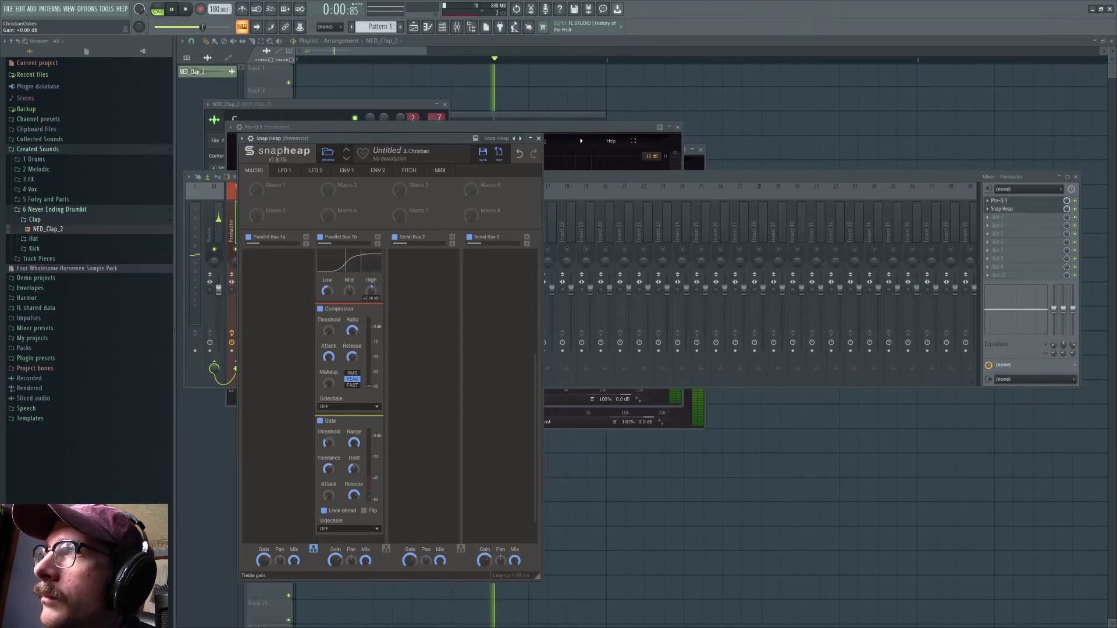
scroll(363, 512, "down", 2)
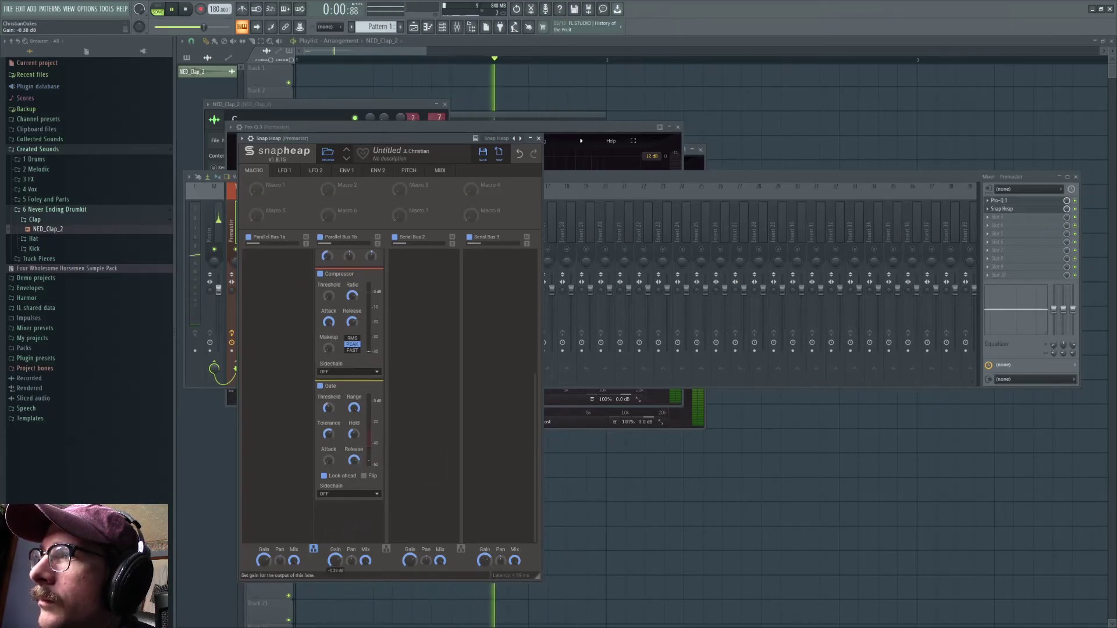
left_click_drag(340, 561, 340, 594)
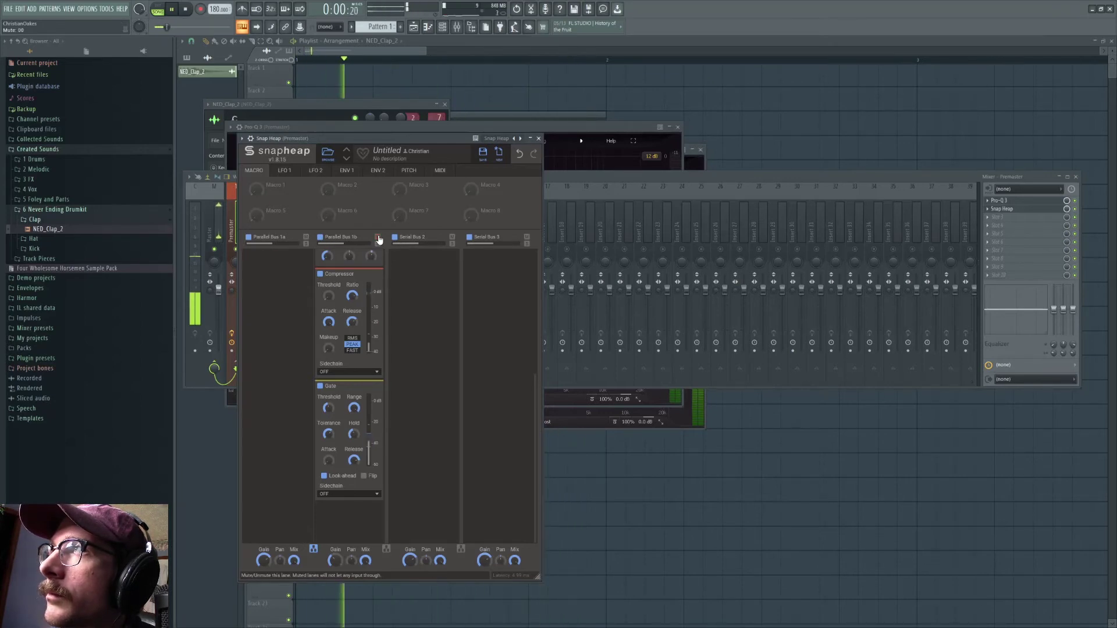
left_click(194, 10)
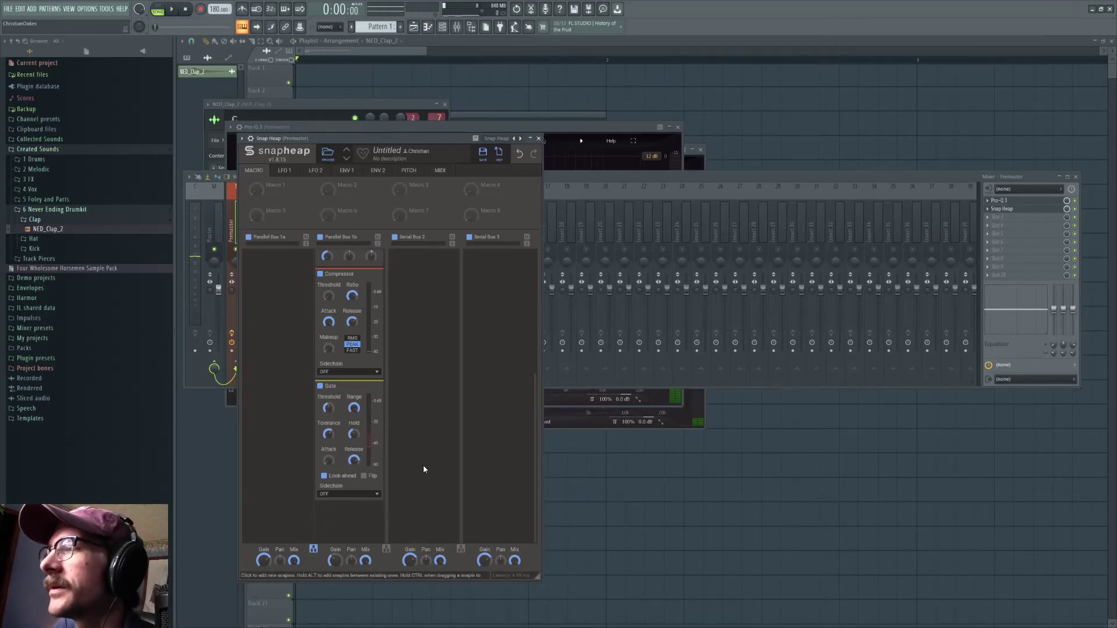
Step: Bypass the Reverb, insert a Chorus between the Filter and Reverb, and audition it soloed with the other taps option
left_click(988, 218)
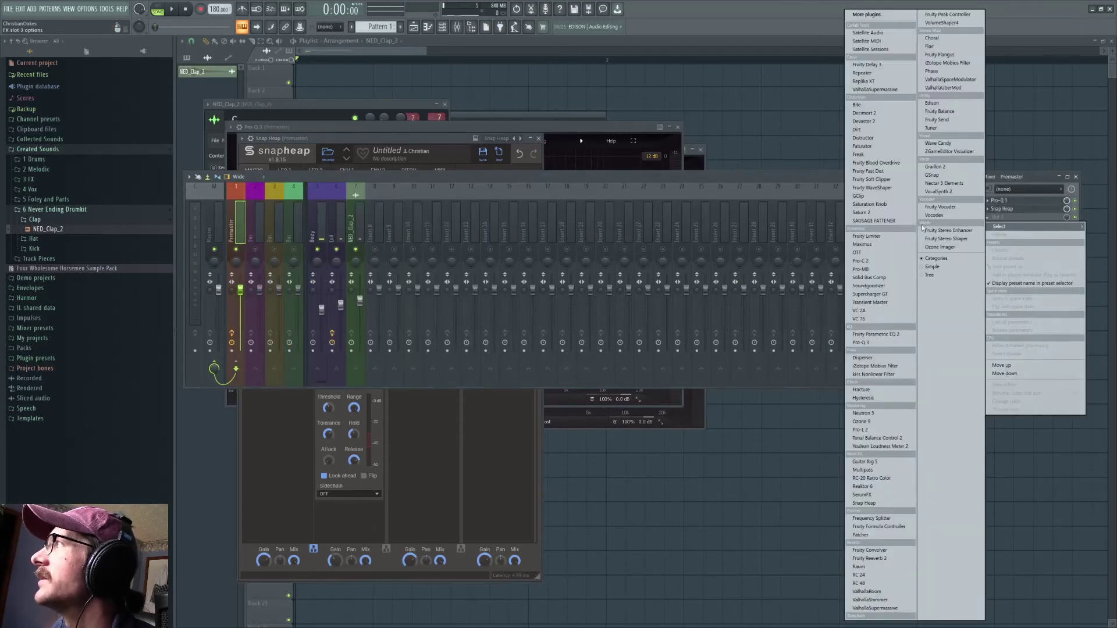
left_click(411, 461)
scroll(343, 337, "up", 5)
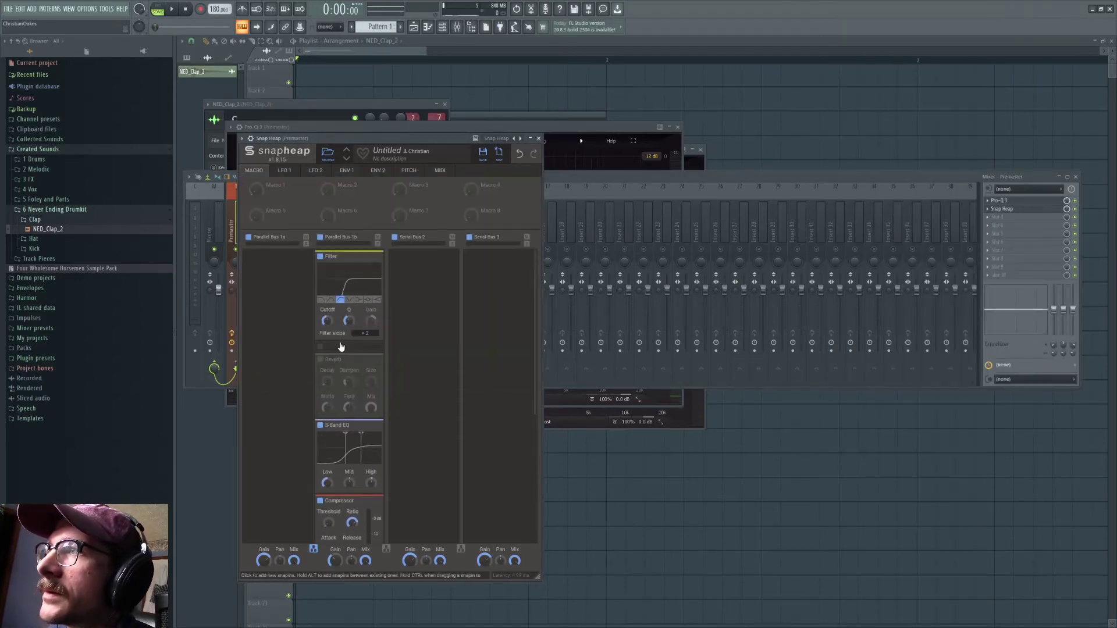
left_click(341, 347)
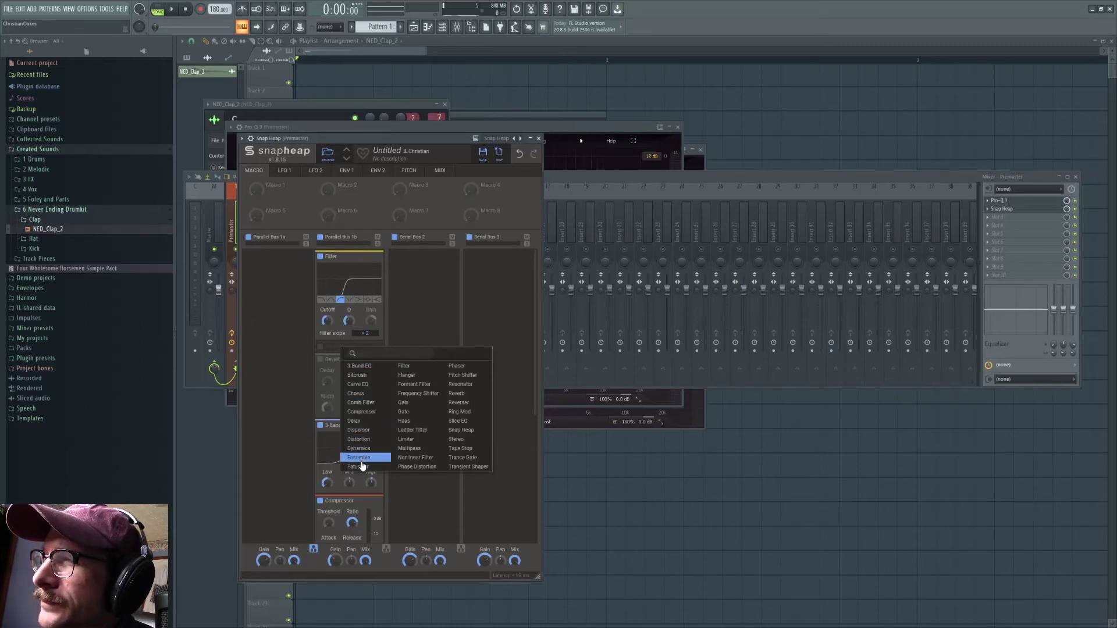
left_click(356, 394)
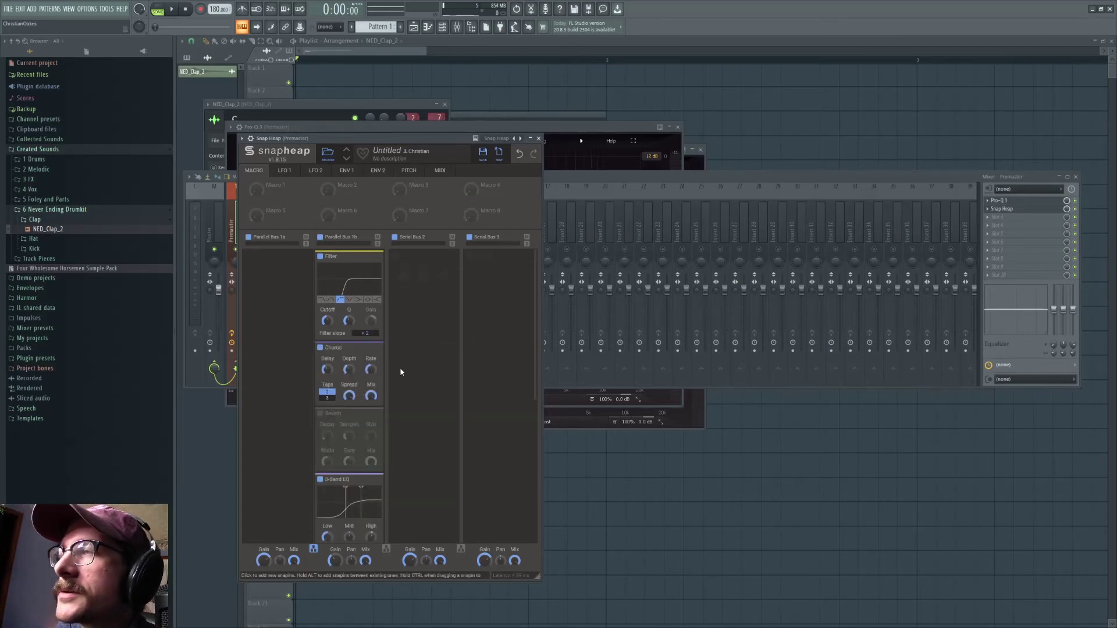
left_click(173, 13)
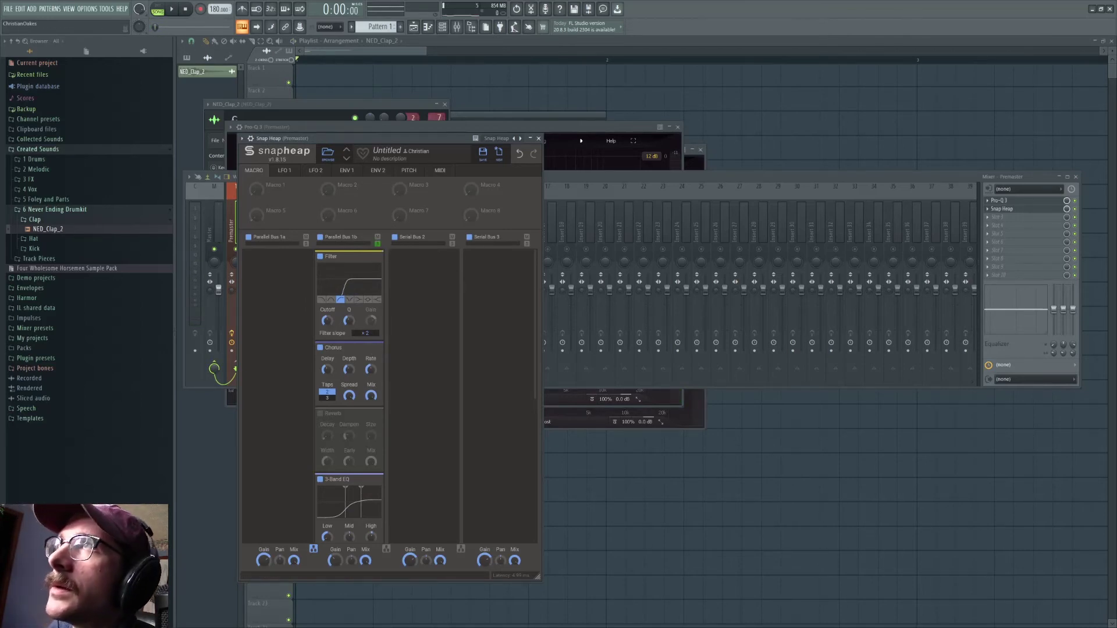
left_click(174, 9)
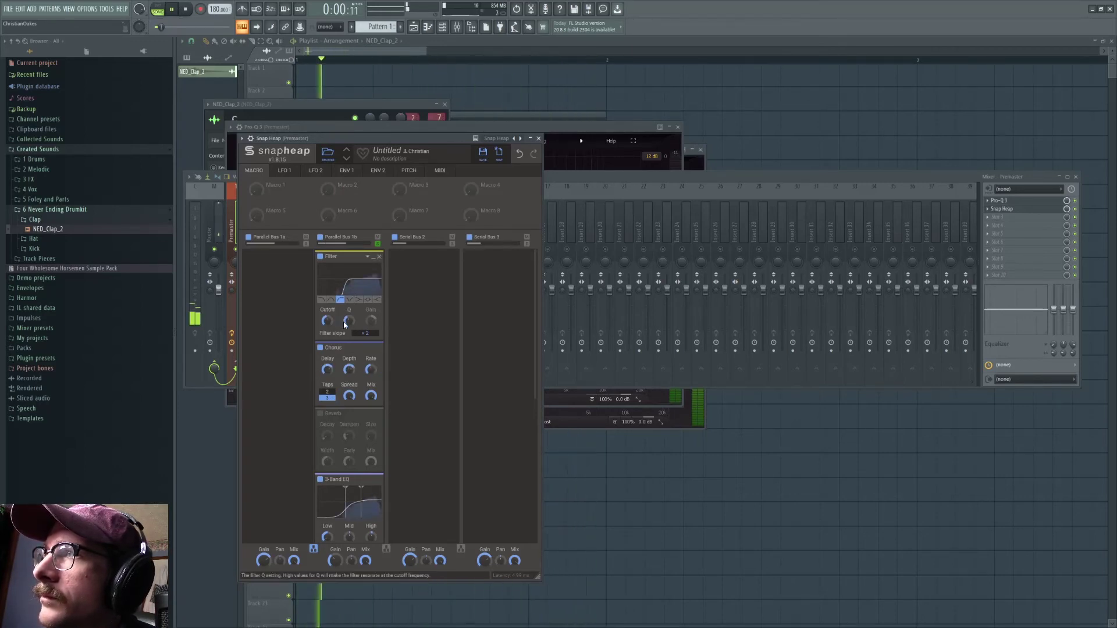
Step: Raise the Filter's cutoff in Parallel Bus 1b and set its slope to x3
scroll(367, 332, "up", 2)
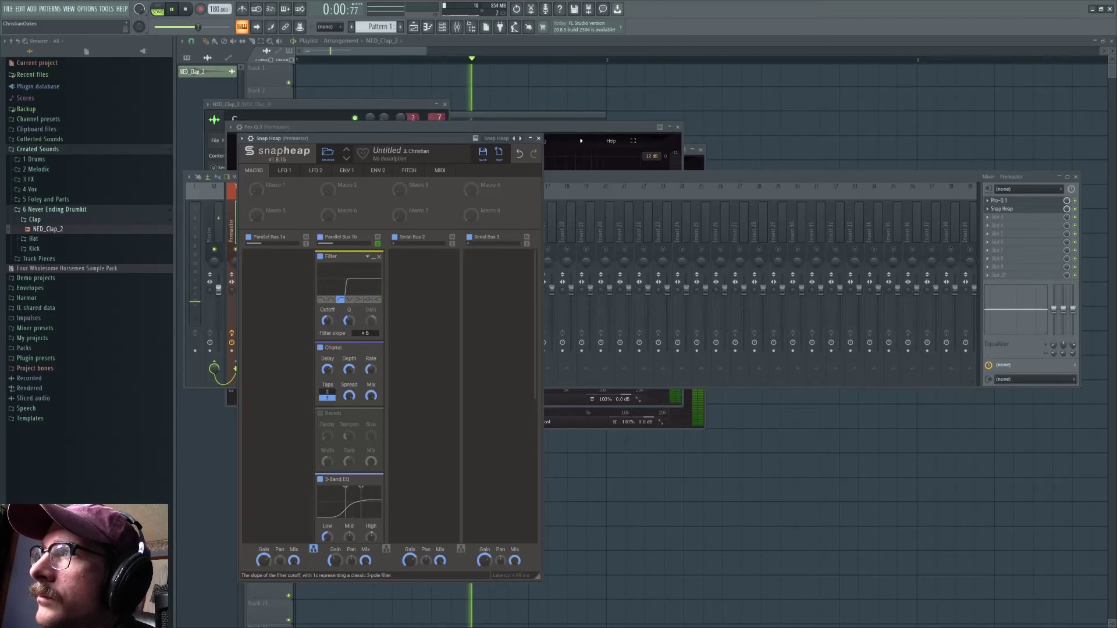
left_click_drag(330, 320, 330, 312)
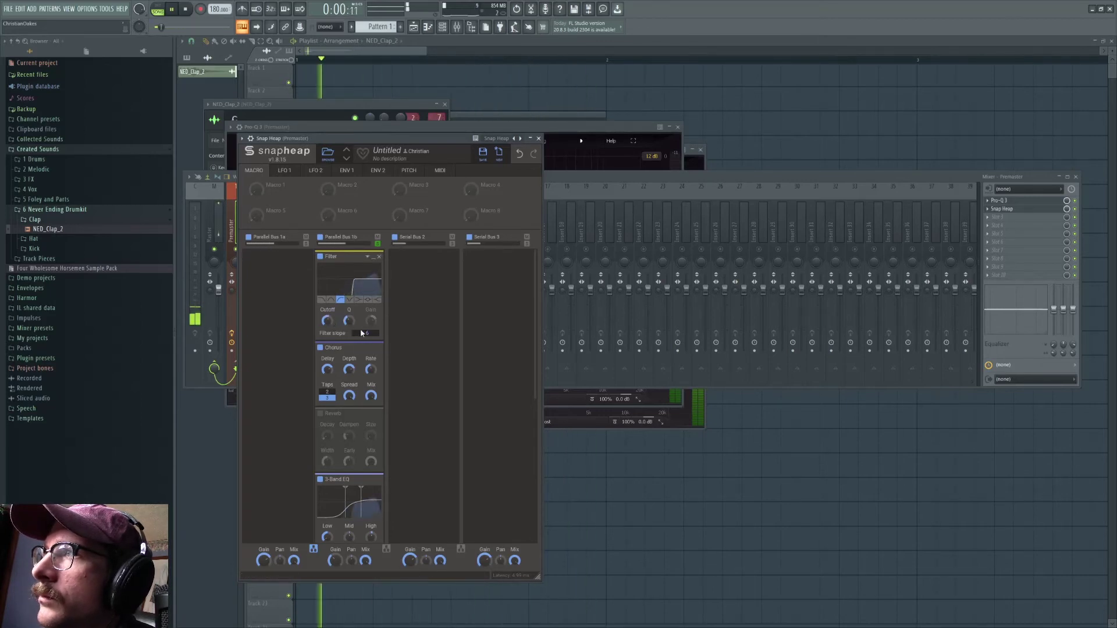
scroll(365, 333, "down", 1)
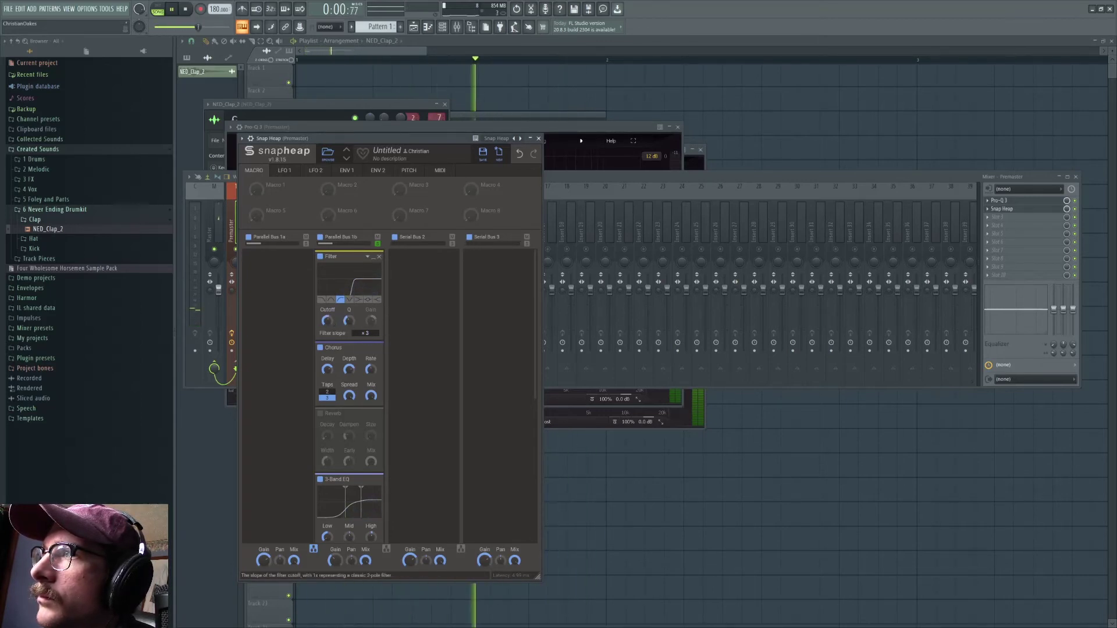
Step: Move the 3-Band EQ directly below the Filter, ahead of the Chorus, and re-enable the Reverb
left_click_drag(337, 479, 351, 339)
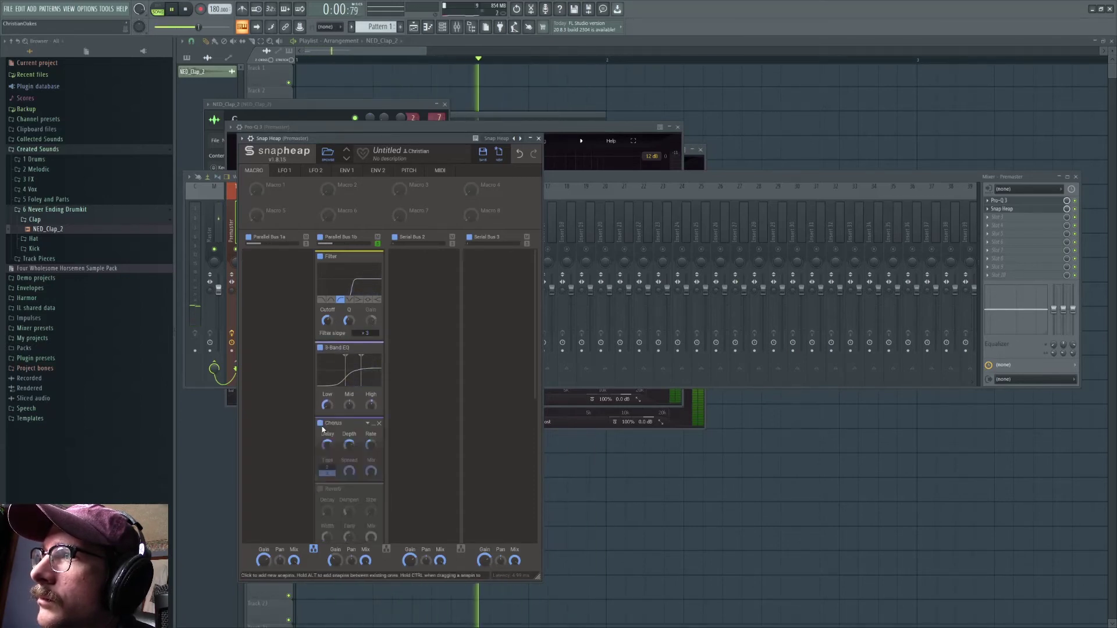
left_click(320, 489)
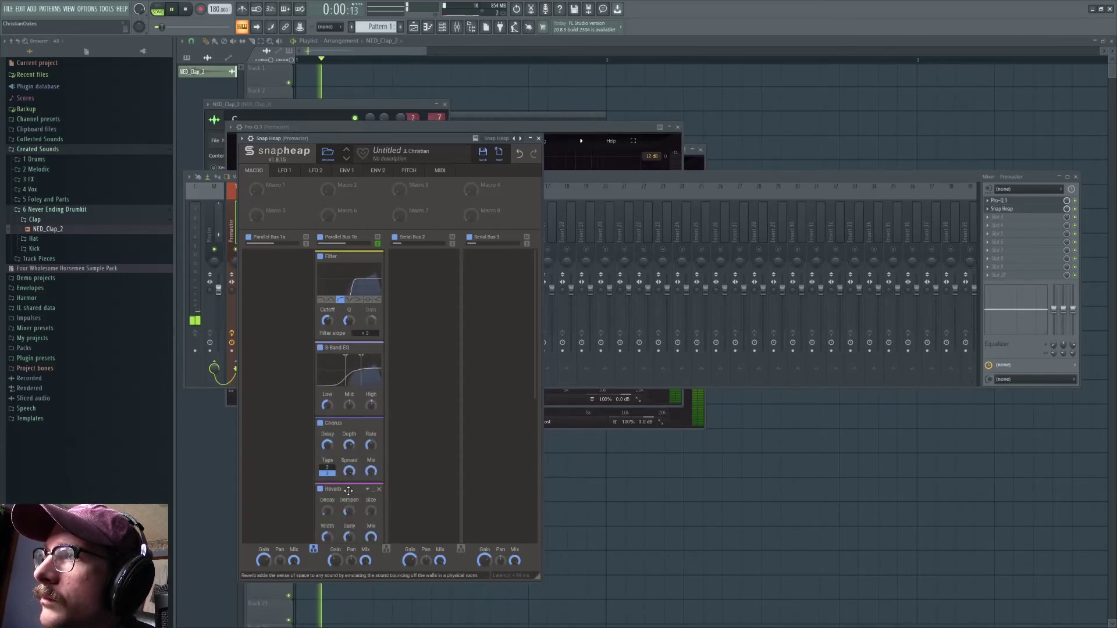
Step: Increase the Reverb's size and damping, adjust the Compressor's attack and unsolo Parallel Bus 1b during playback
scroll(338, 471, "down", 3)
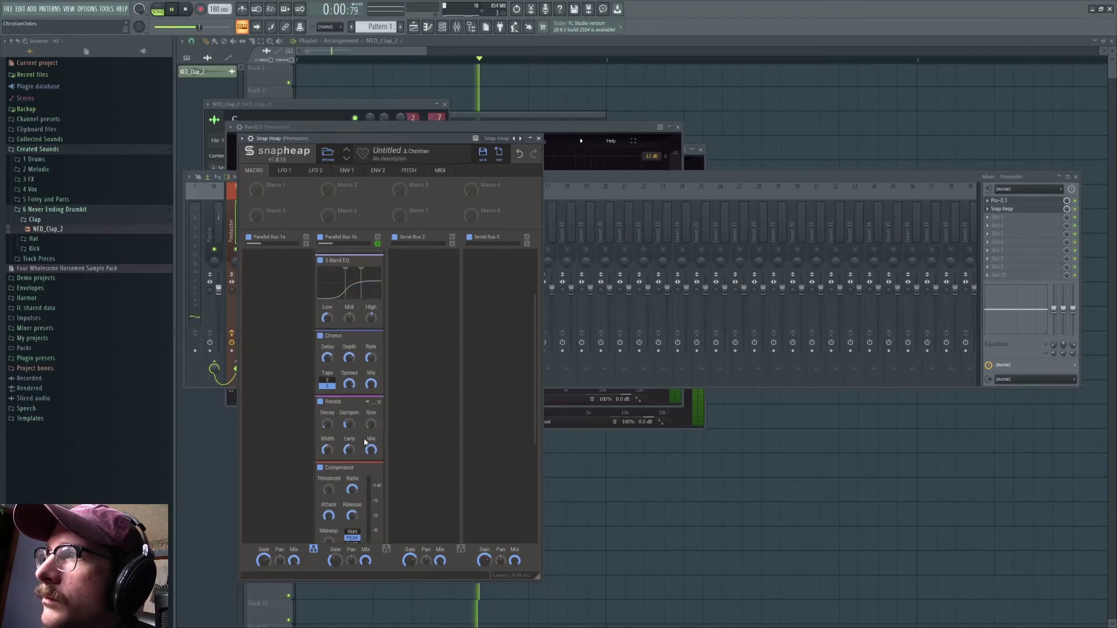
left_click_drag(372, 423, 373, 414)
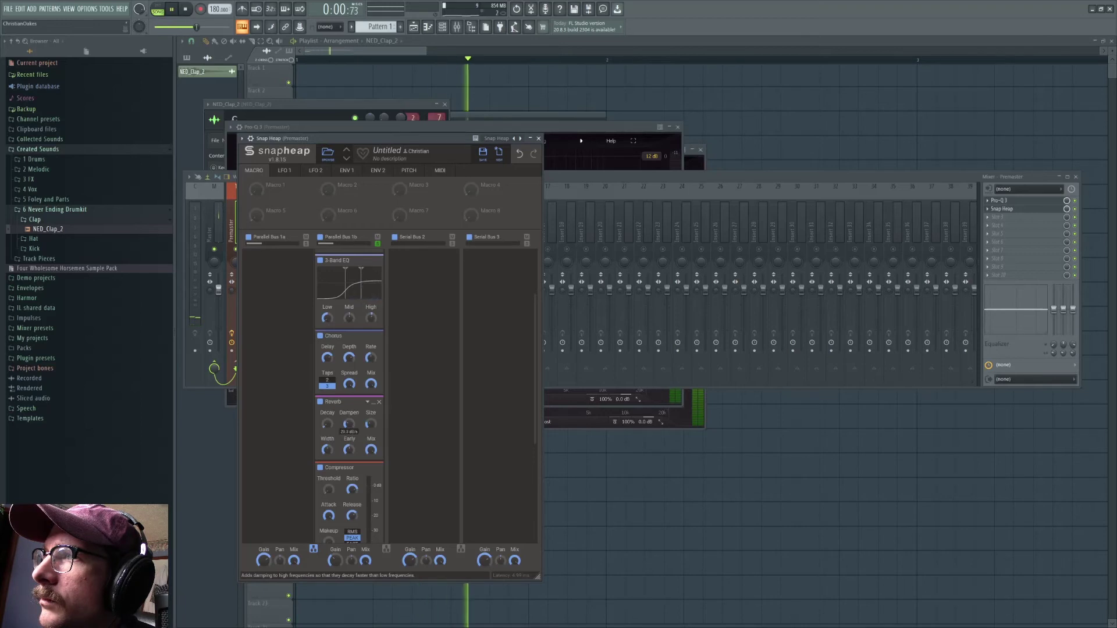
scroll(354, 428, "down", 3)
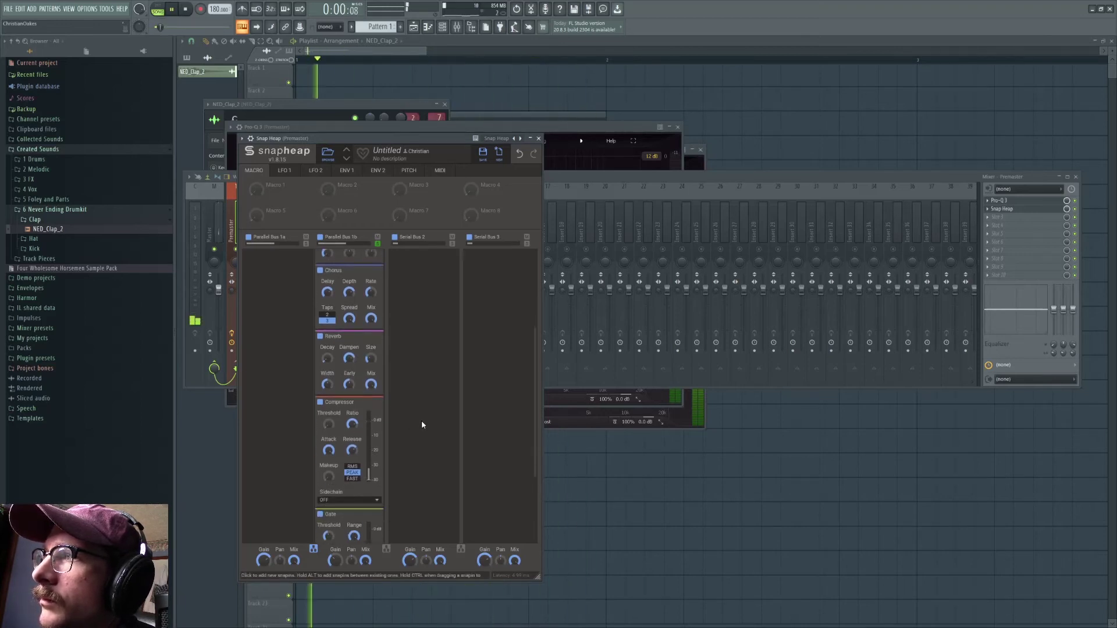
scroll(400, 451, "down", 3)
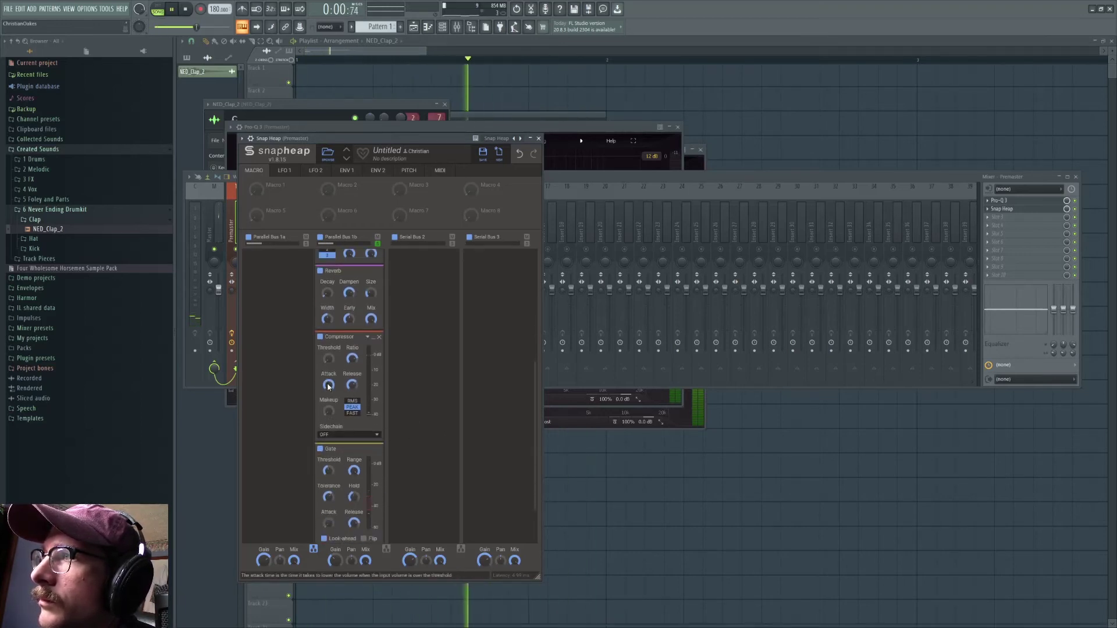
scroll(393, 483, "down", 3)
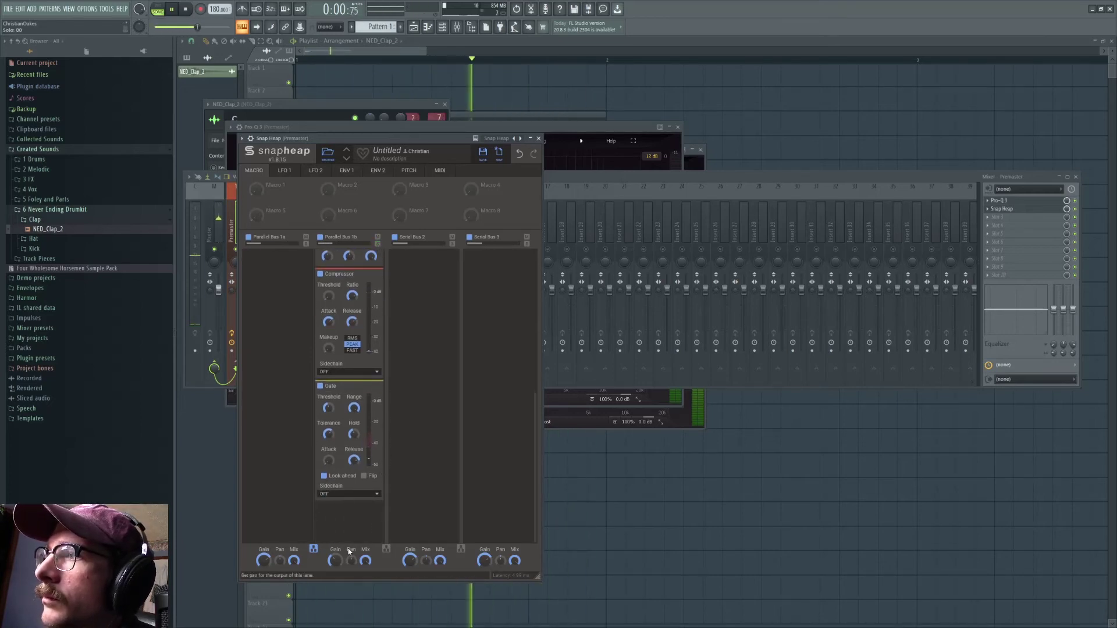
Step: Raise the output gain of Parallel Bus 1b in Snap Heap during playback and review its effect chain
left_click_drag(335, 561, 335, 544)
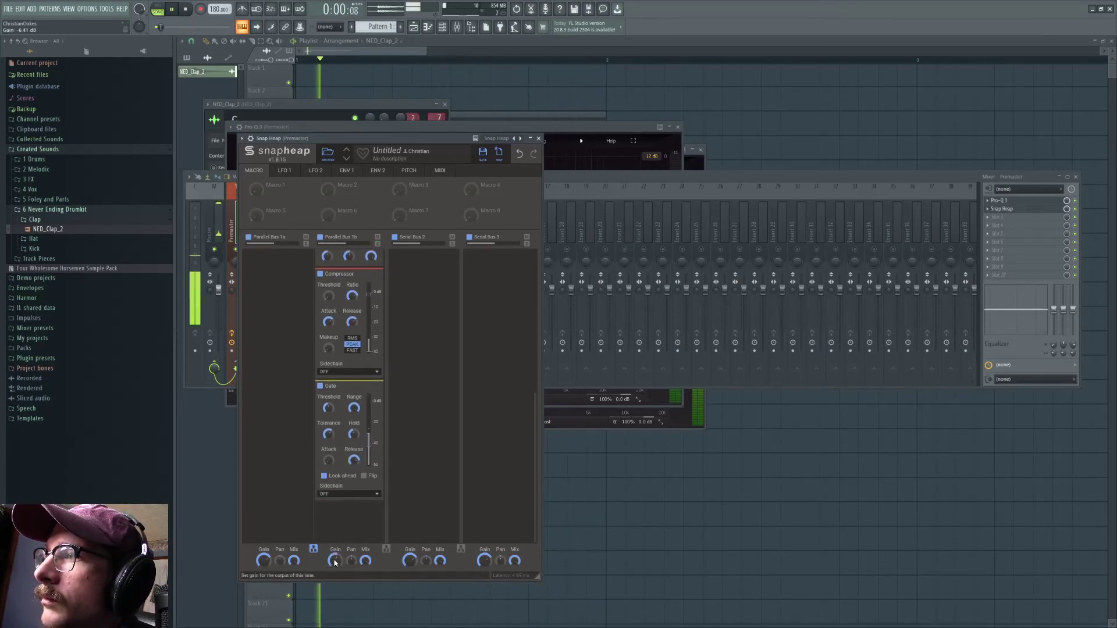
scroll(420, 427, "up", 10)
scroll(427, 444, "up", 1)
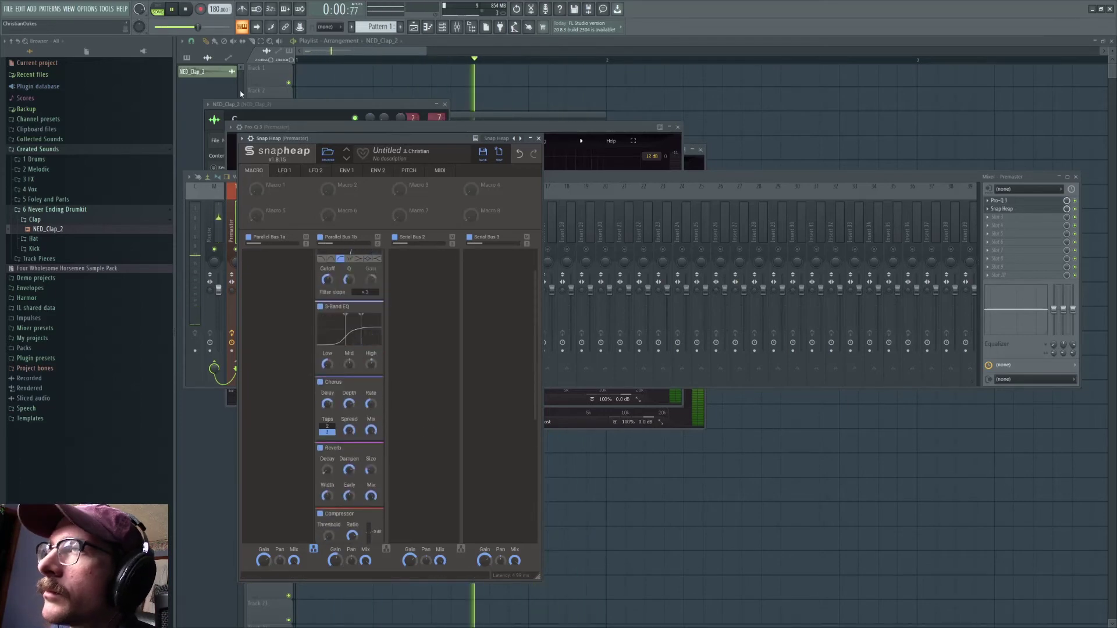
Step: Stop playback and insert Fruity Limiter after Snap Heap on the Premaster track
left_click(186, 16)
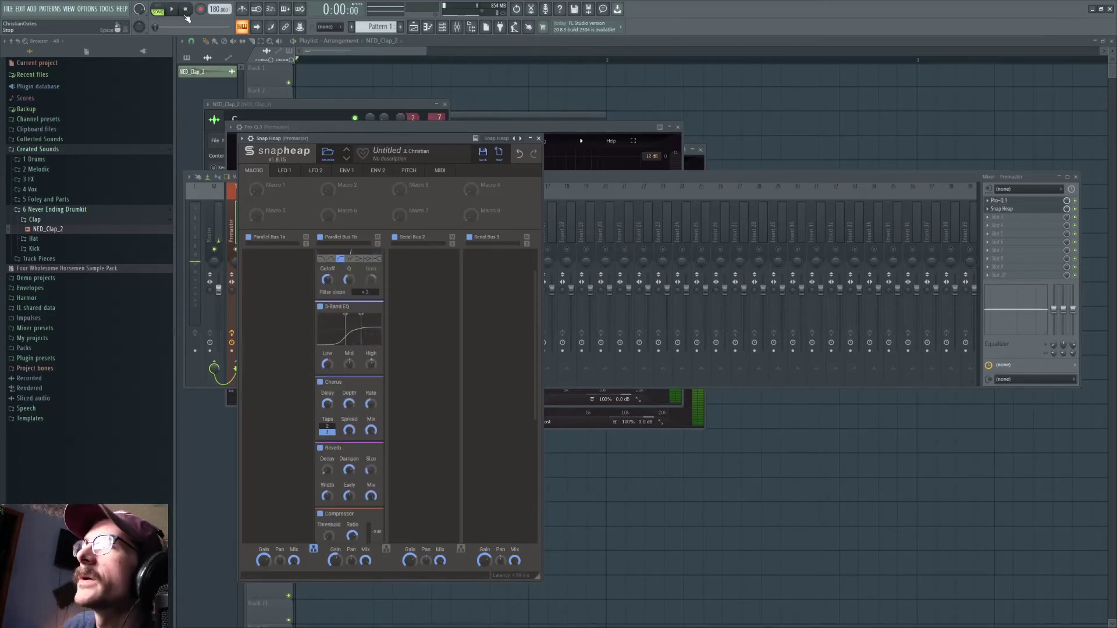
left_click(990, 218)
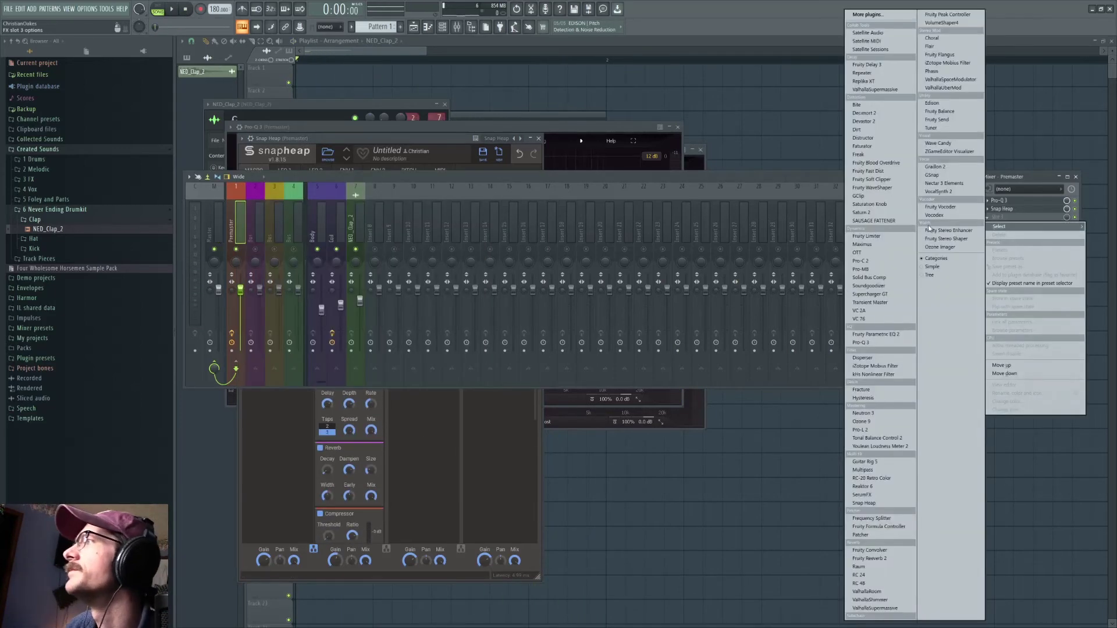
left_click(871, 236)
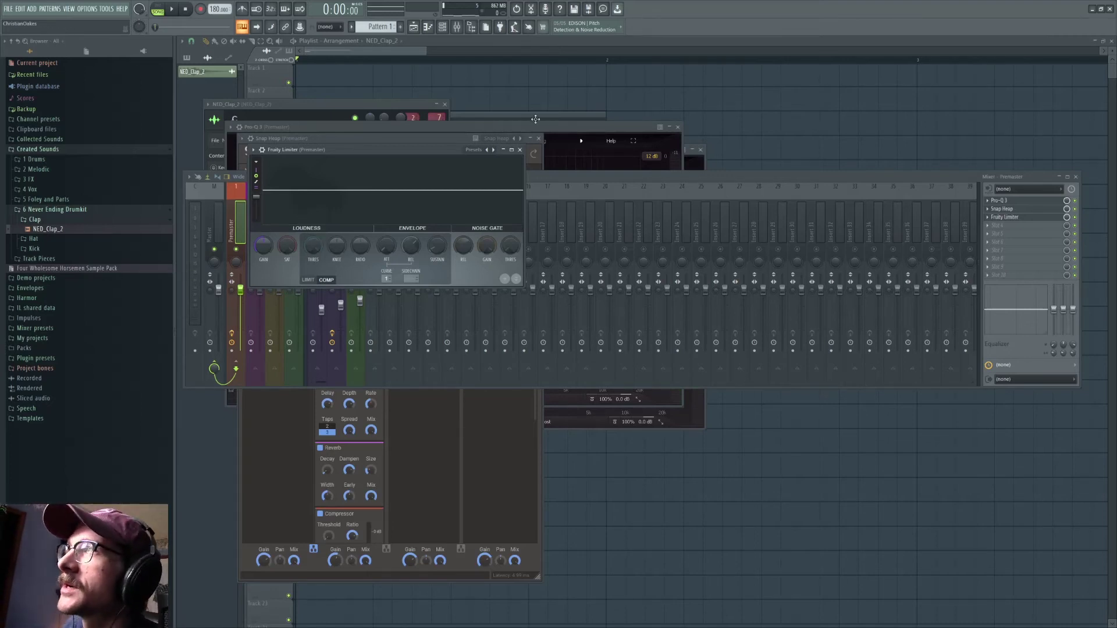
Step: Add another Serum channel and load the stock PR SNARE 8X8 preset from the Misc category
left_click(442, 27)
left_click(892, 312)
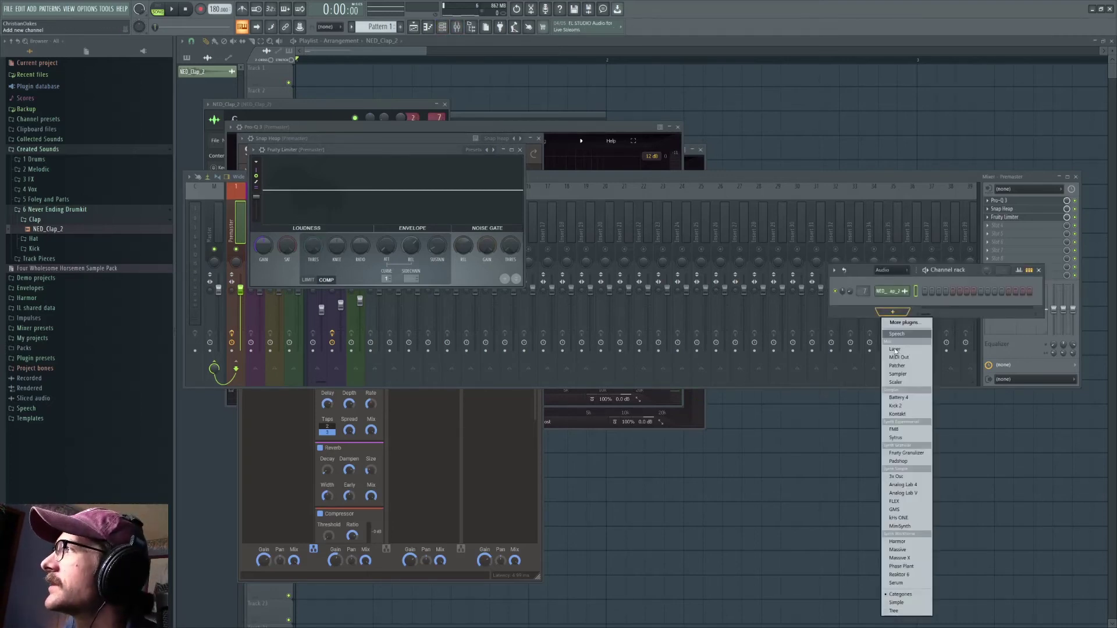
left_click(909, 584)
left_click(497, 138)
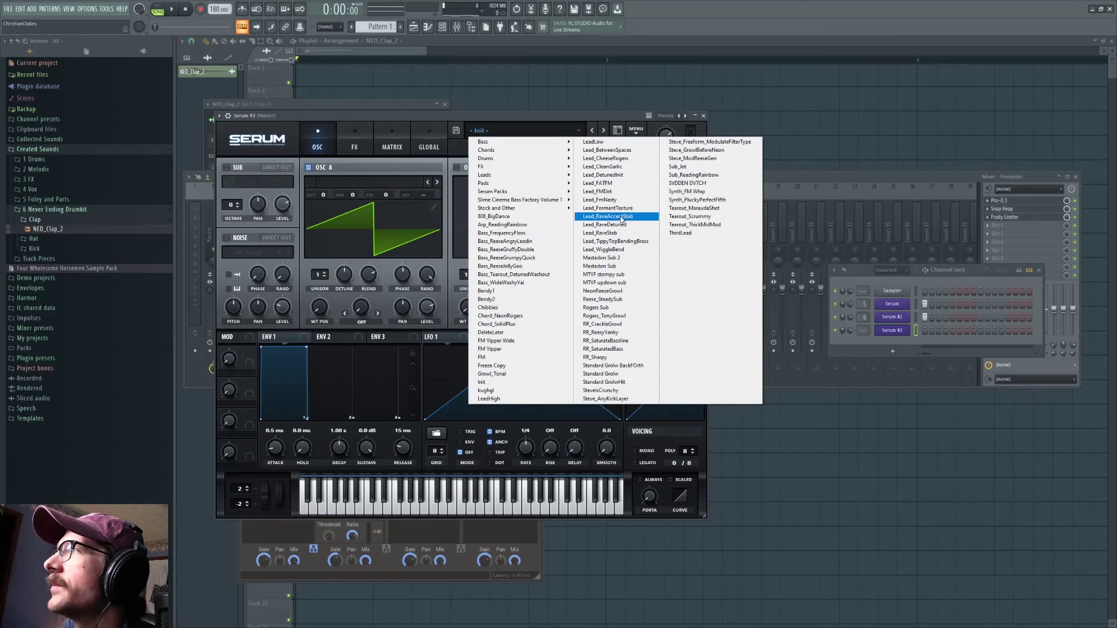
mouse_move(501, 203)
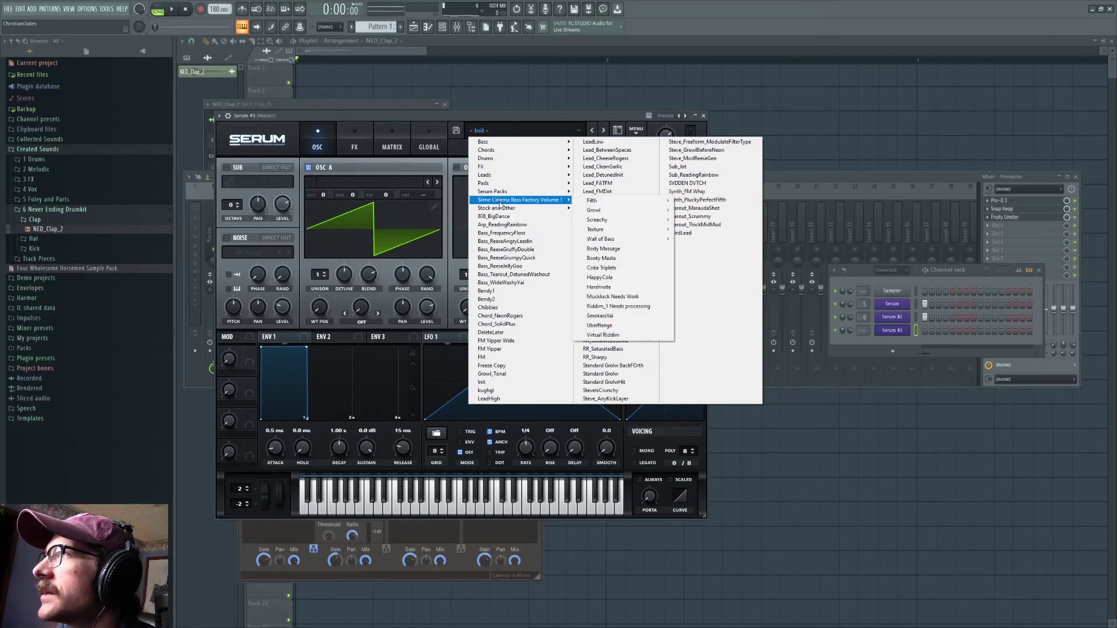
mouse_move(621, 211)
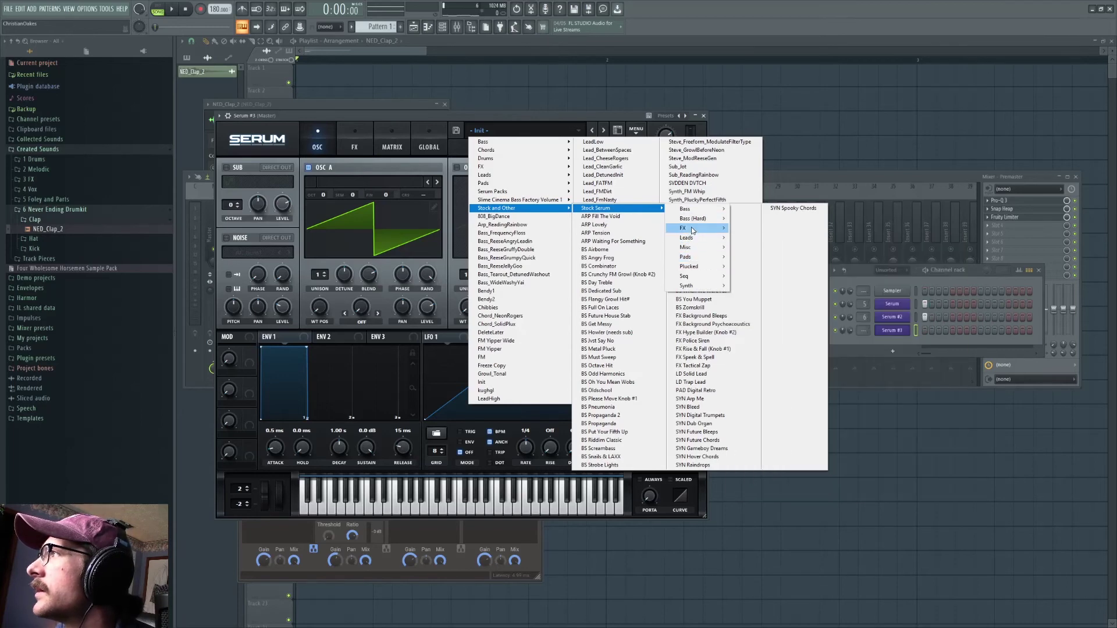
mouse_move(691, 260)
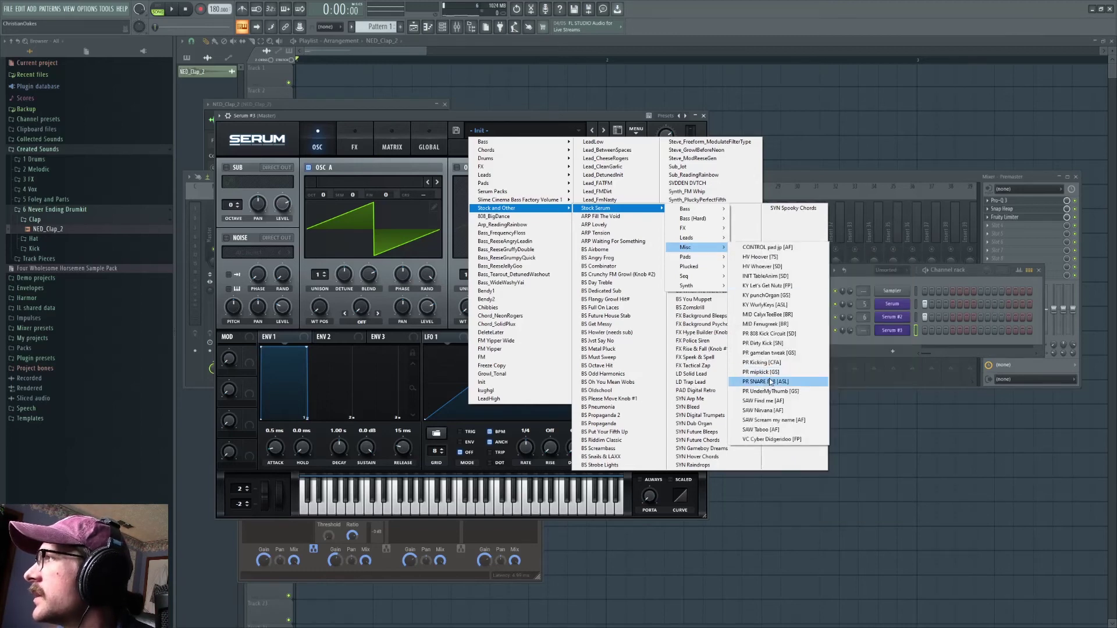
left_click(772, 383)
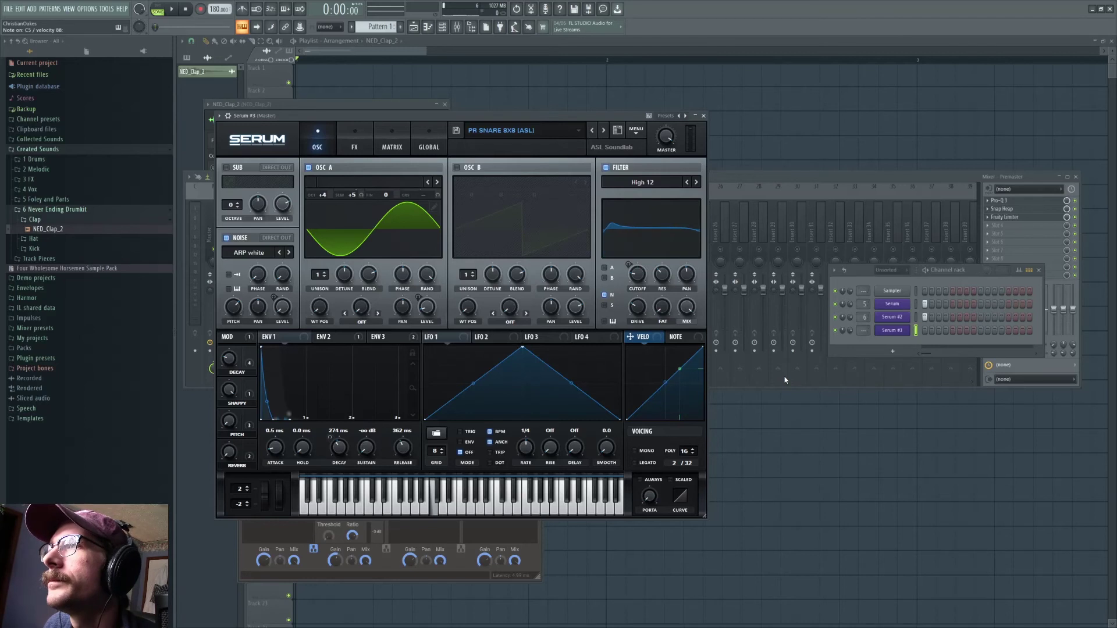
Step: Try different Decay macro settings on the Serum snare preset and delete that Serum channel
left_click_drag(230, 359, 241, 329)
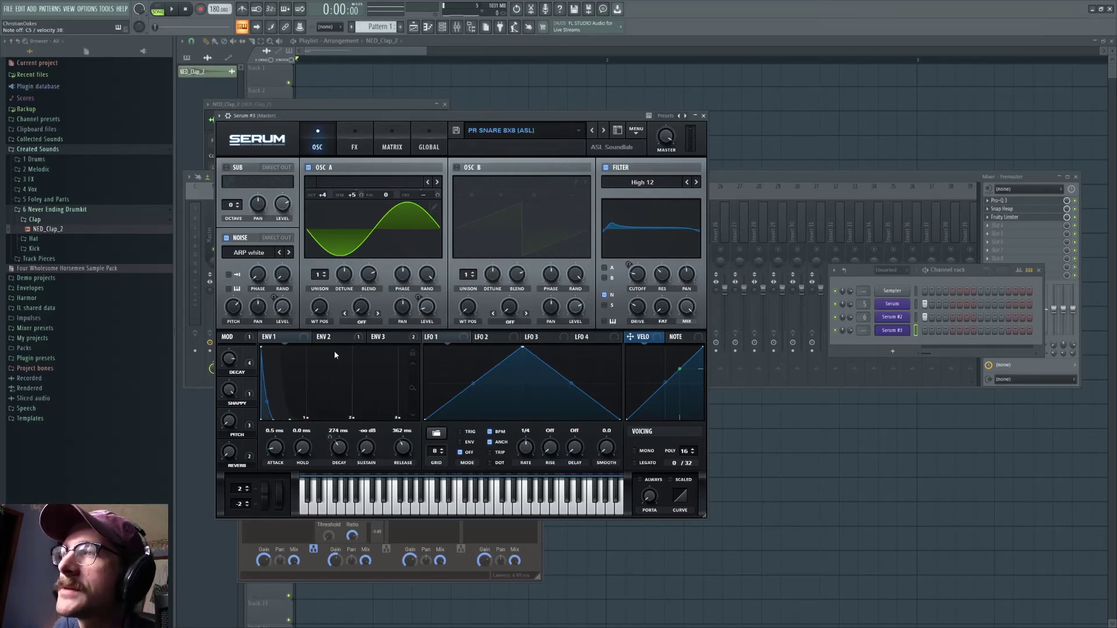
left_click_drag(232, 356, 230, 373)
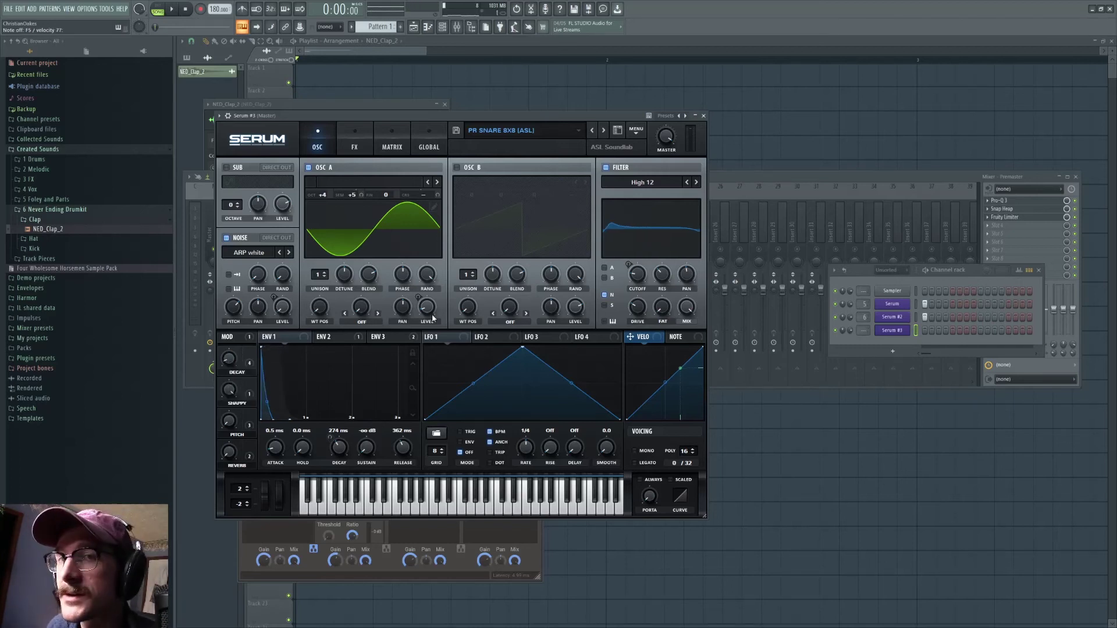
right_click(895, 336)
left_click(927, 414)
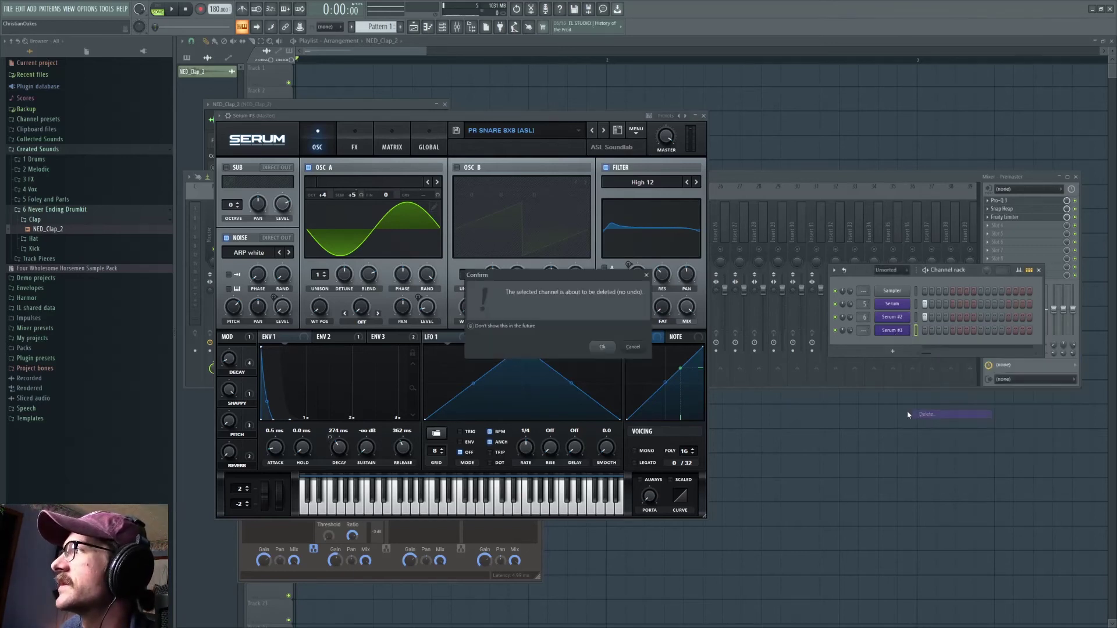
left_click(603, 347)
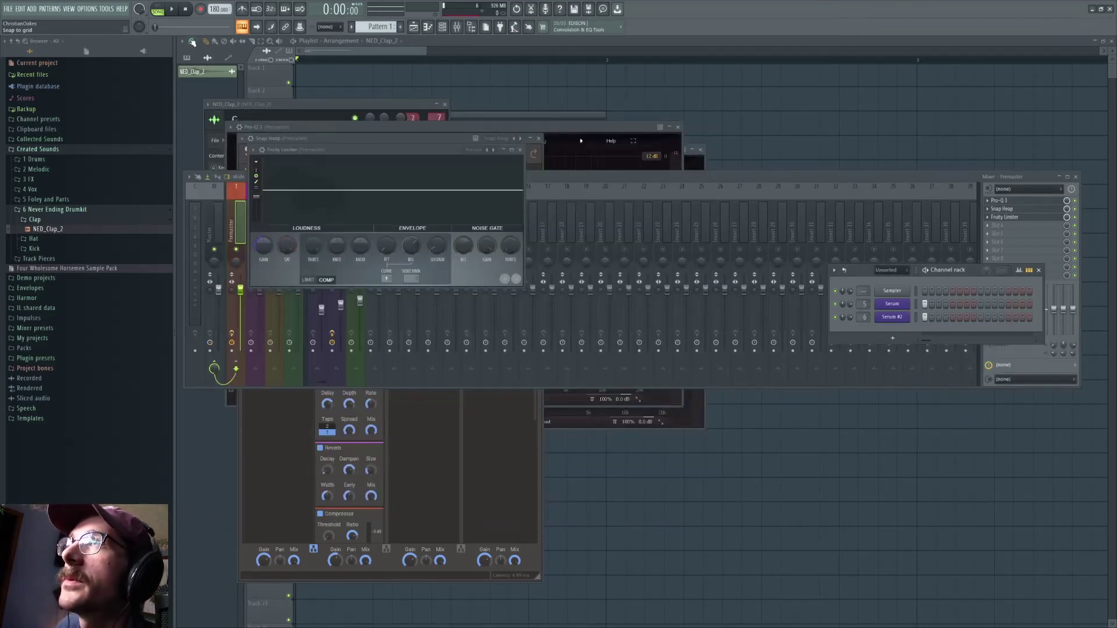
Step: Audition the layered snare and slightly lower the volume of the NED_Clap_2 mixer track
left_click(172, 10)
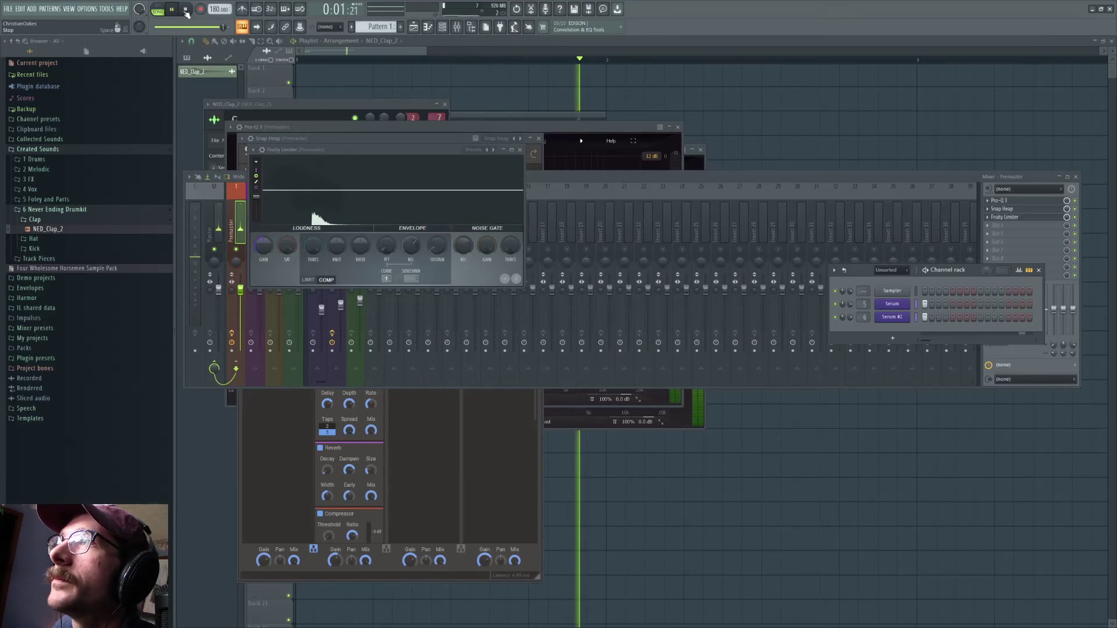
left_click(187, 10)
left_click(230, 206)
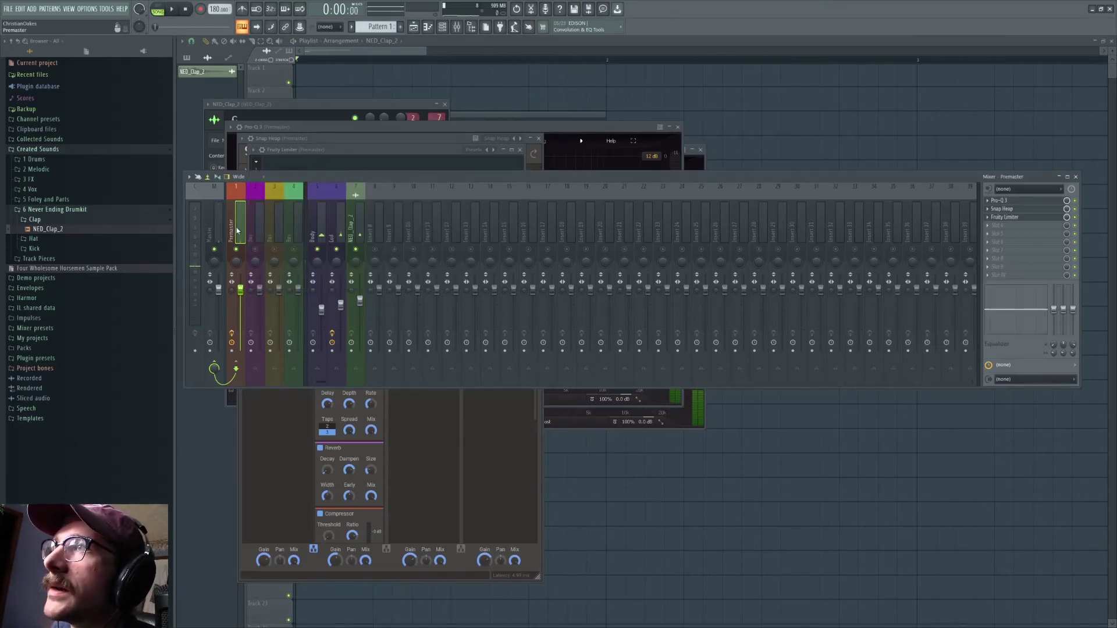
left_click(356, 253)
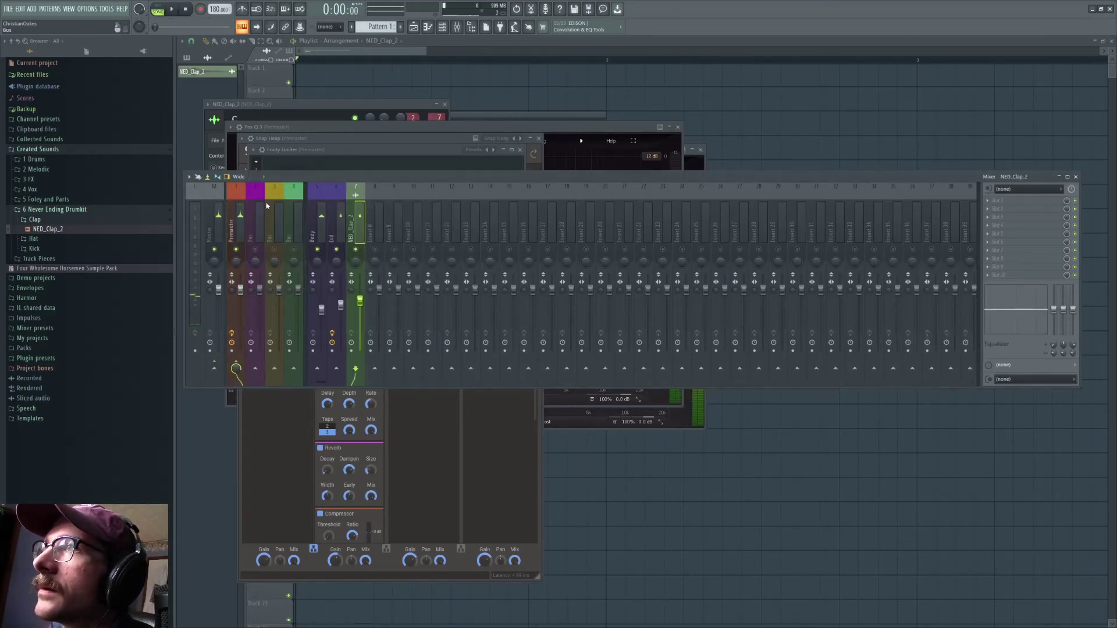
key("space")
key("space")
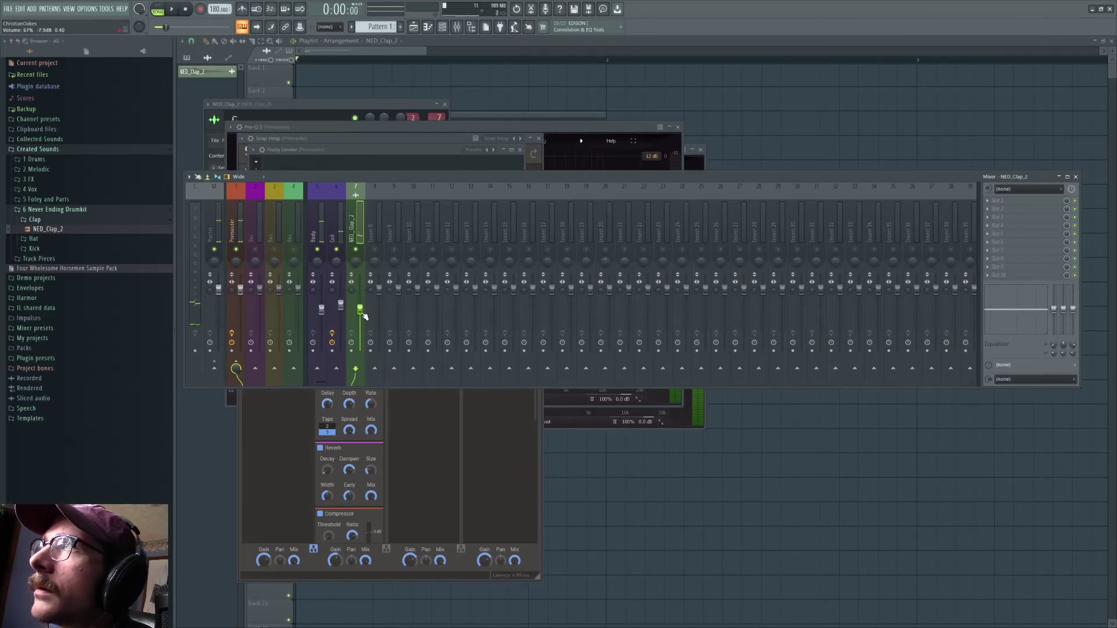
left_click_drag(361, 305, 363, 309)
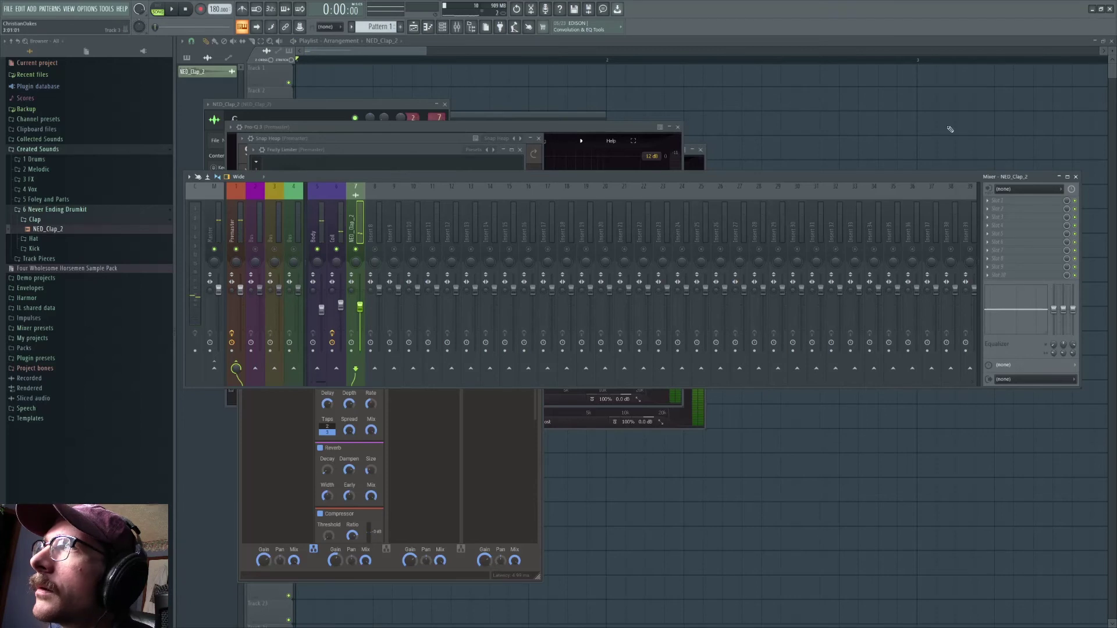
Step: Check the Premaster's Fruity Limiter during playback, replace it with Saturation Knob and audition the saturation
left_click(233, 235)
left_click(1002, 217)
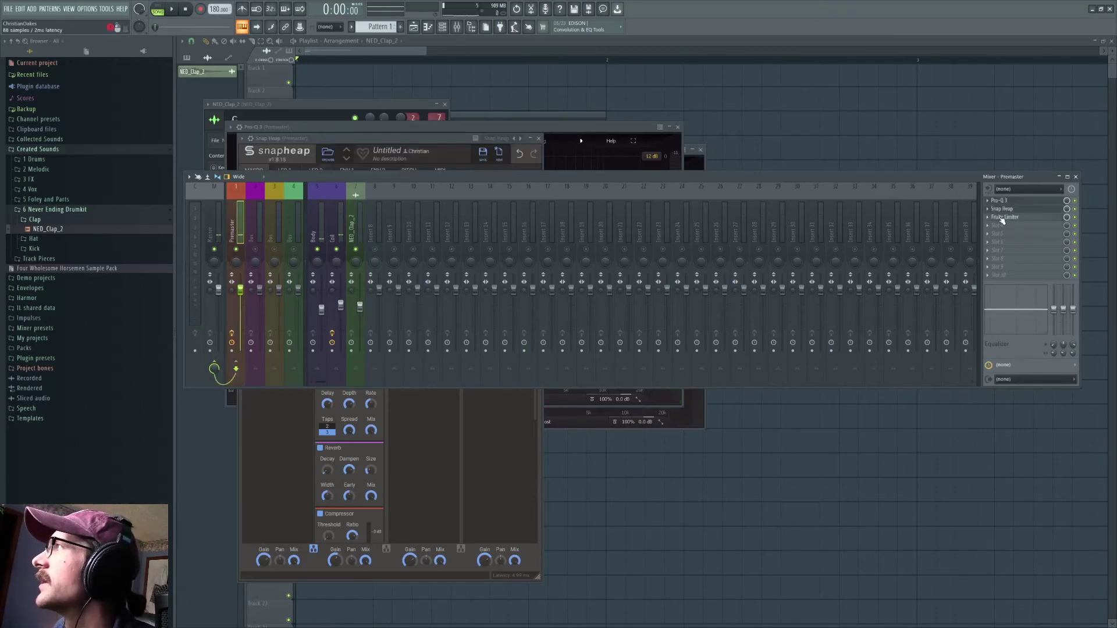
key("space")
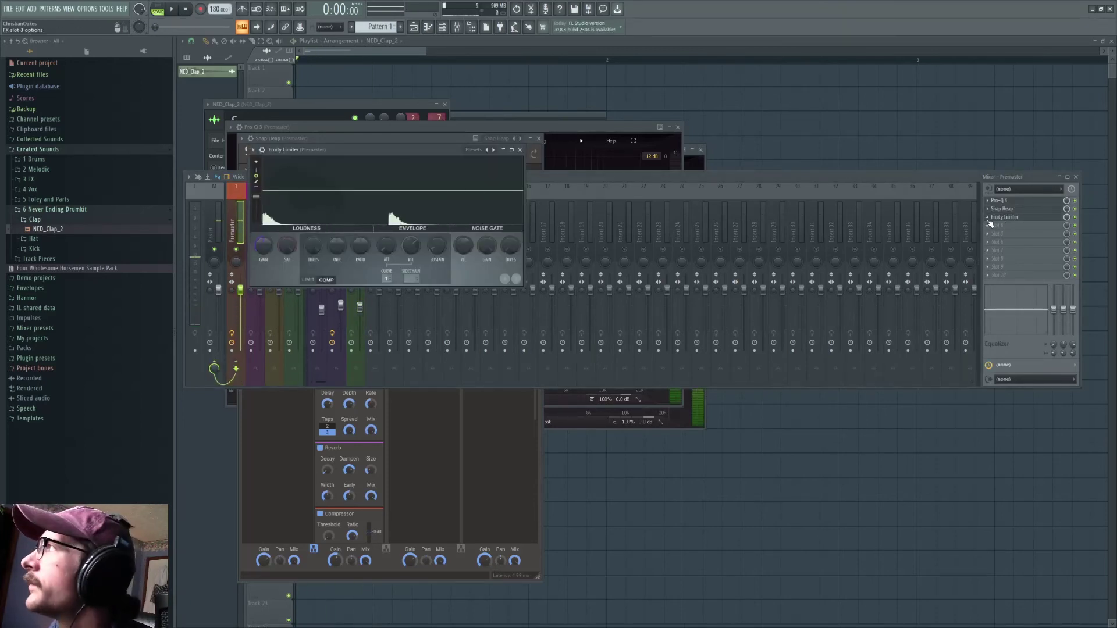
key("space")
right_click(1002, 218)
mouse_move(1001, 227)
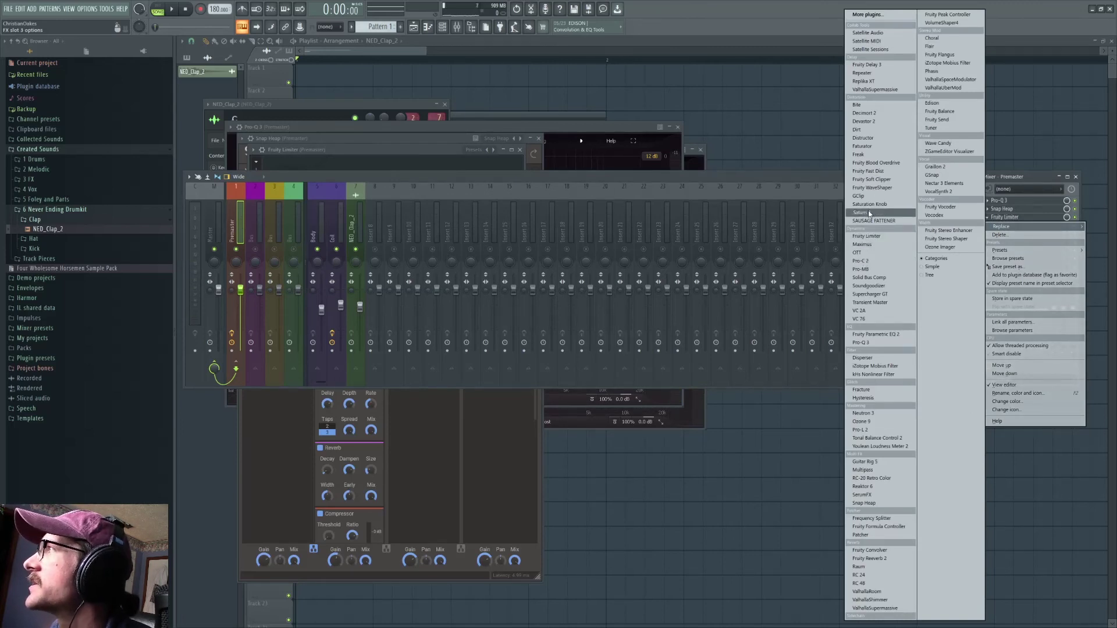
left_click(870, 205)
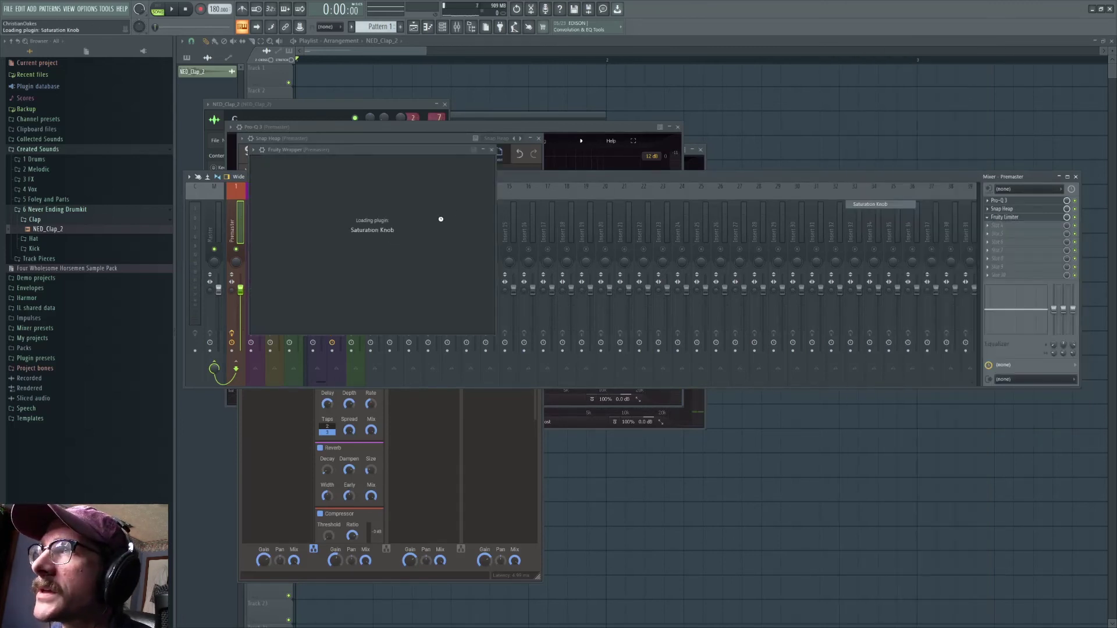
left_click(172, 9)
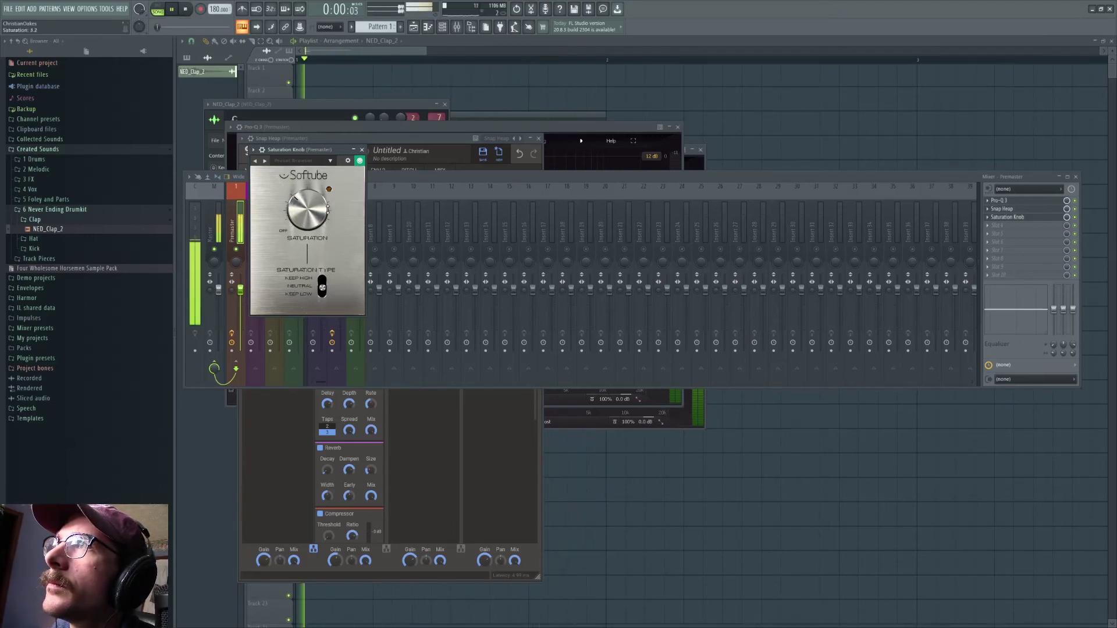
Step: Insert Pro-C 2 after Saturation Knob on the Premaster, lengthen its attack and shorten its release
left_click(991, 230)
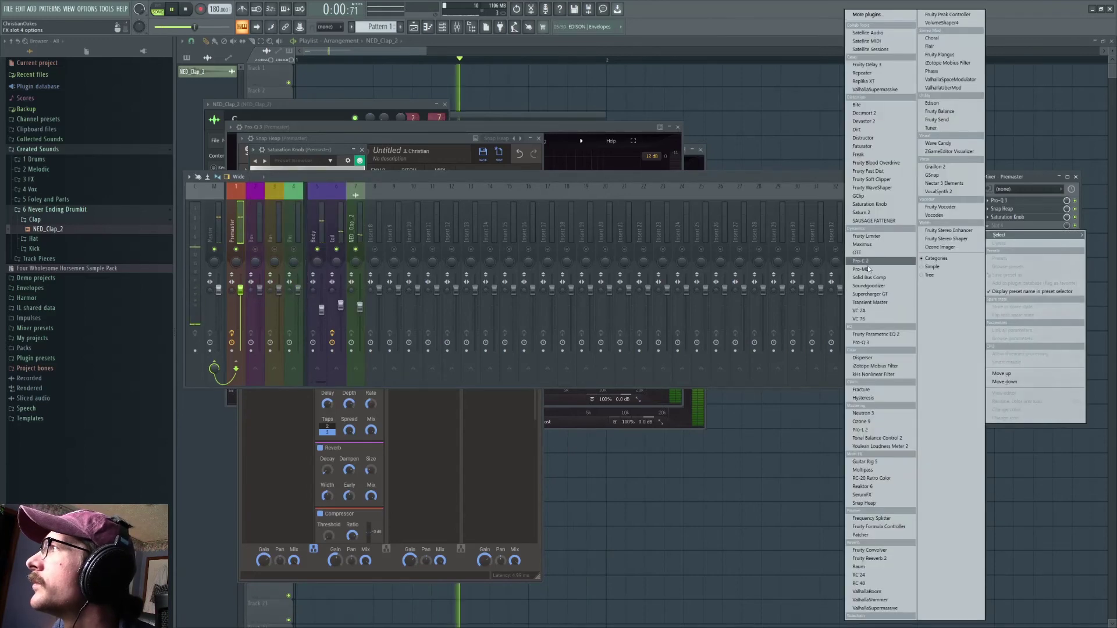
left_click(879, 265)
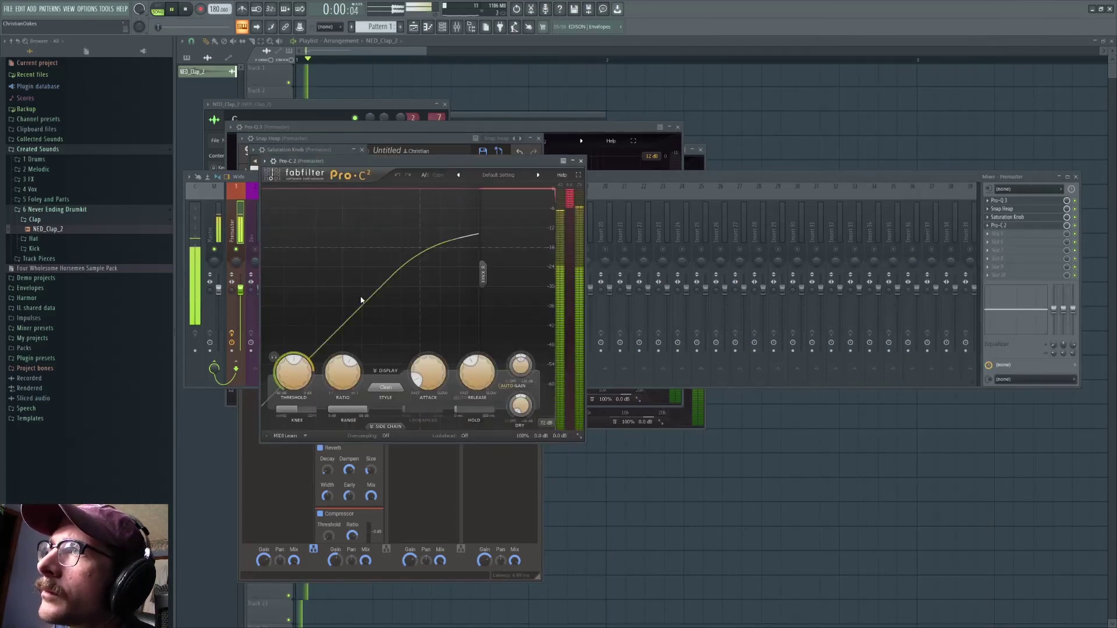
mouse_move(430, 383)
left_mouse_down()
mouse_move(434, 368)
mouse_move(443, 381)
mouse_move(423, 399)
left_mouse_up()
left_click_drag(476, 376, 475, 398)
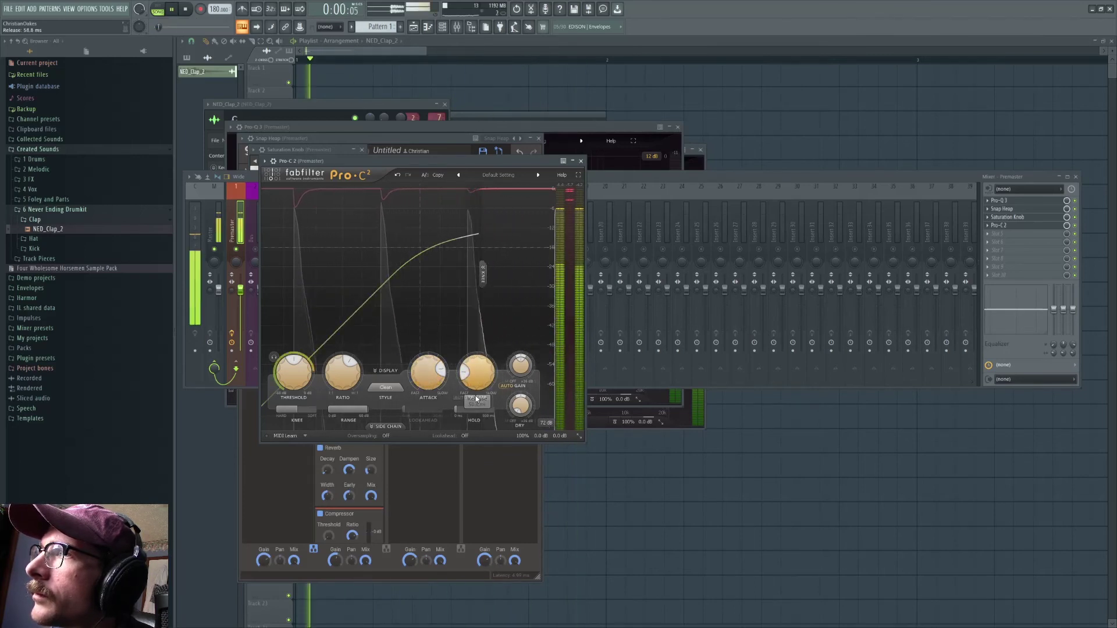
Step: Lower Pro-C 2's threshold, try a long release and settle on a short release of about 17 ms
left_click_drag(292, 374, 335, 378)
left_click_drag(476, 374, 505, 335)
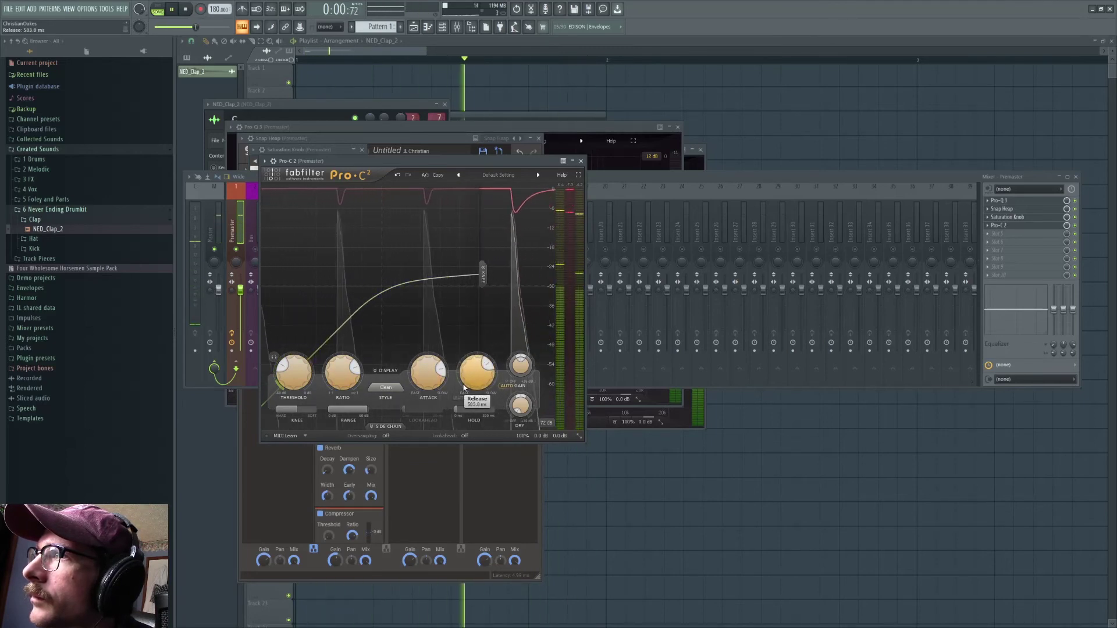
mouse_move(477, 372)
left_mouse_down()
mouse_move(478, 387)
mouse_move(477, 375)
left_mouse_up()
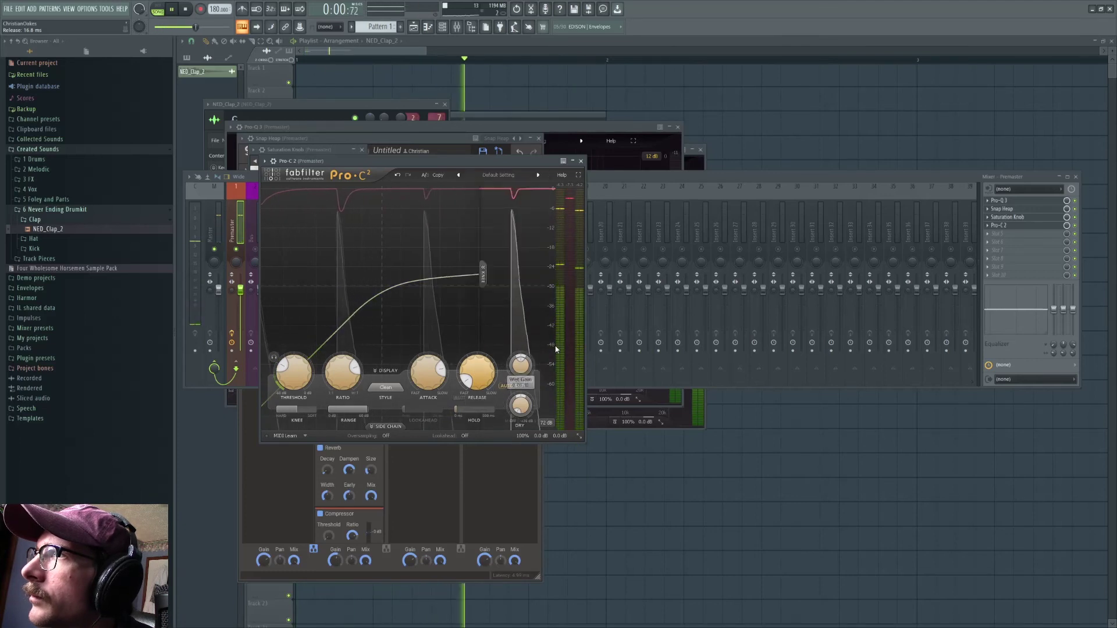
Step: Insert Fruity Limiter after Pro-C 2 on the Premaster and adjust its noise gate to tighten the snare's tail
left_click(992, 239)
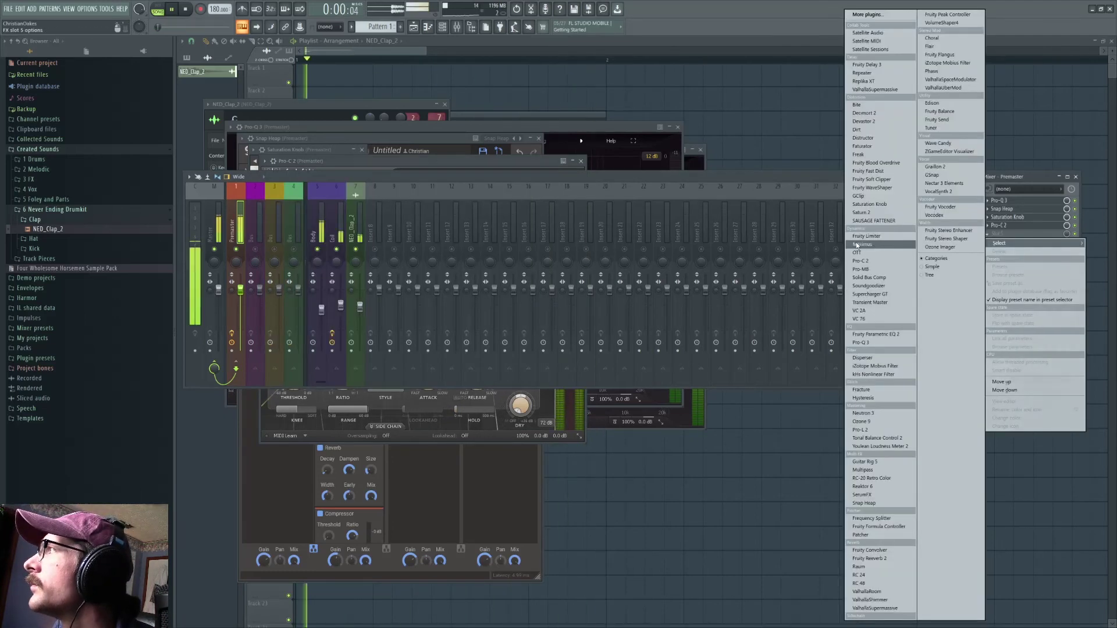
left_click(865, 235)
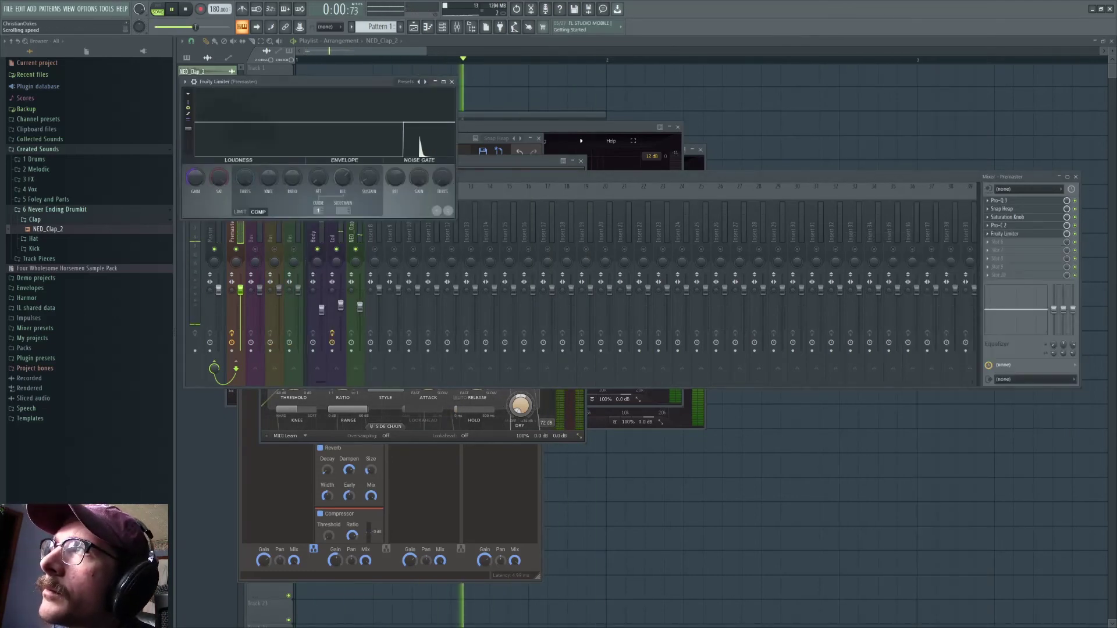
left_click_drag(442, 178, 419, 250)
left_click_drag(443, 178, 442, 189)
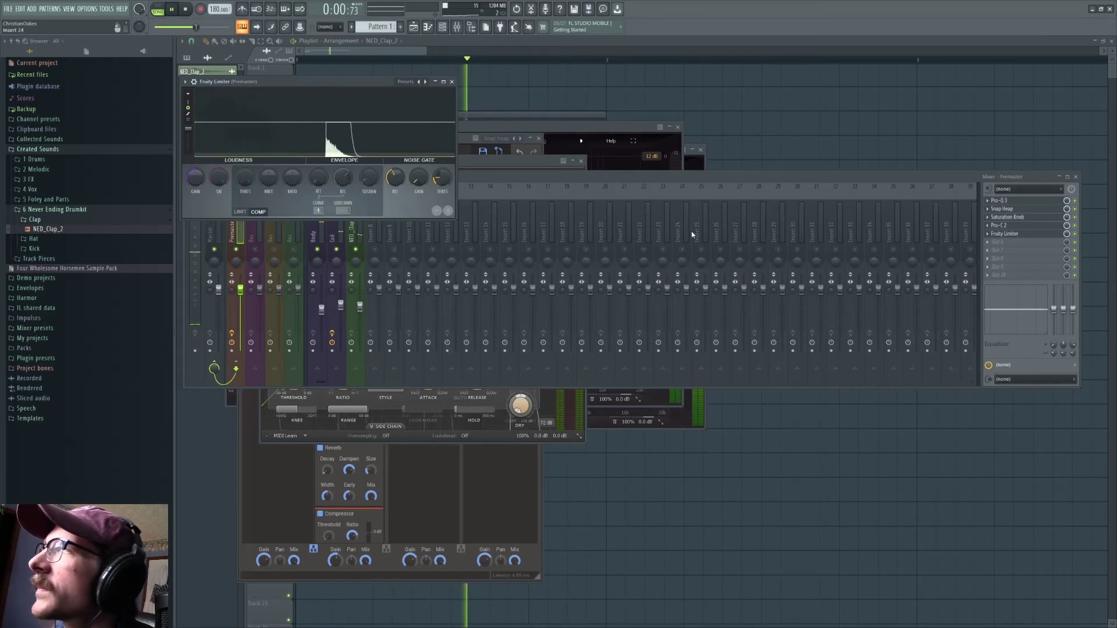
Step: Audition the snare with Snap Heap bypassed on the Premaster, and with Snap Heap's Chorus module switched off
left_click(1075, 209)
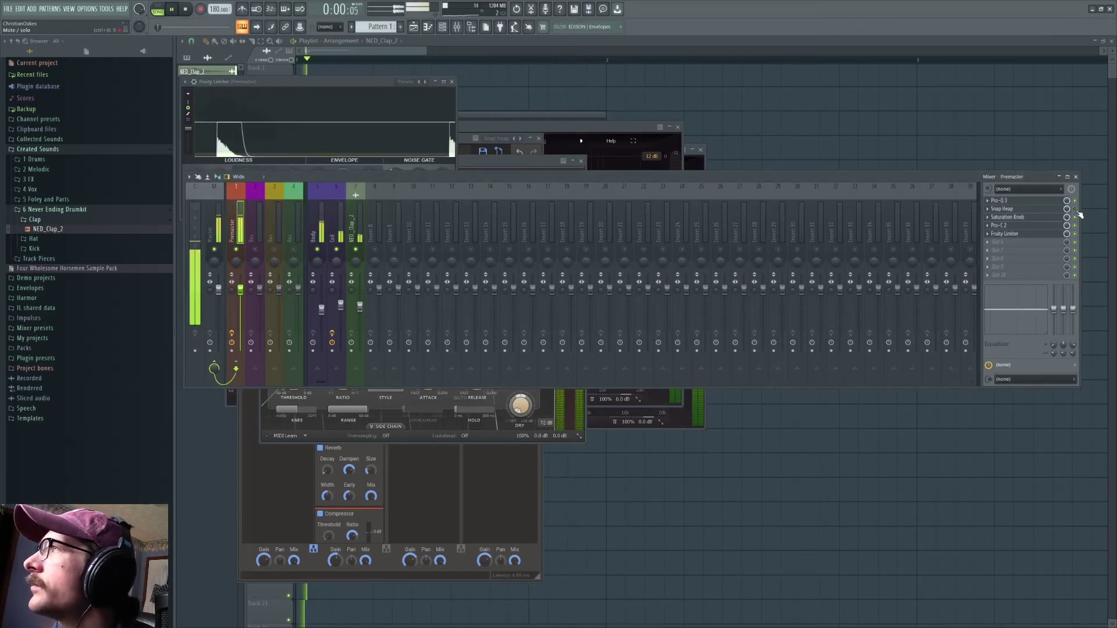
key("space")
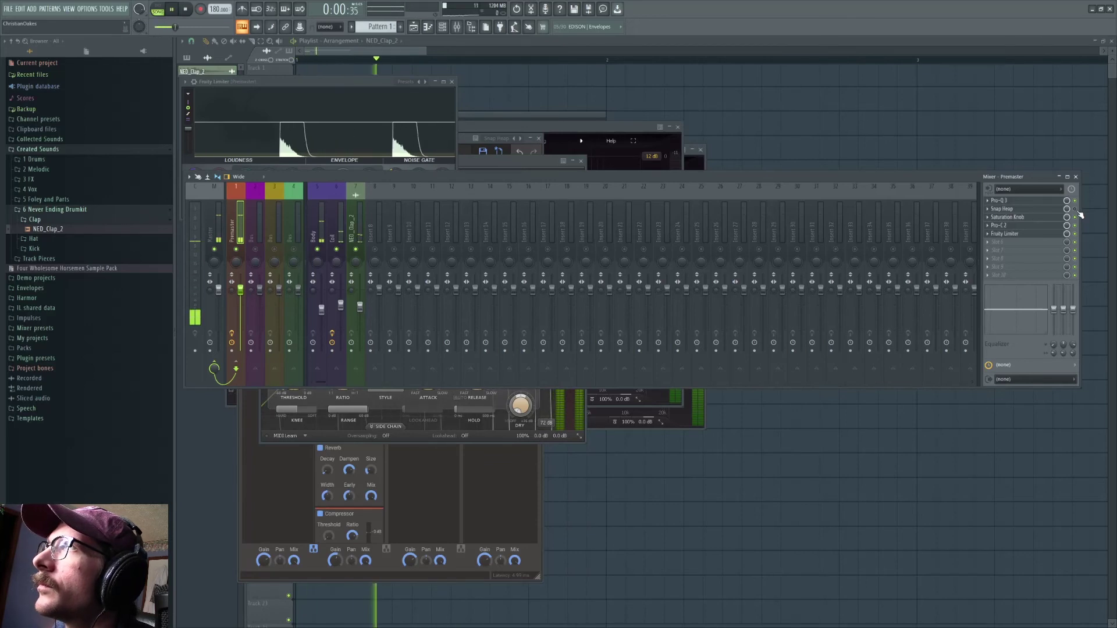
key("space")
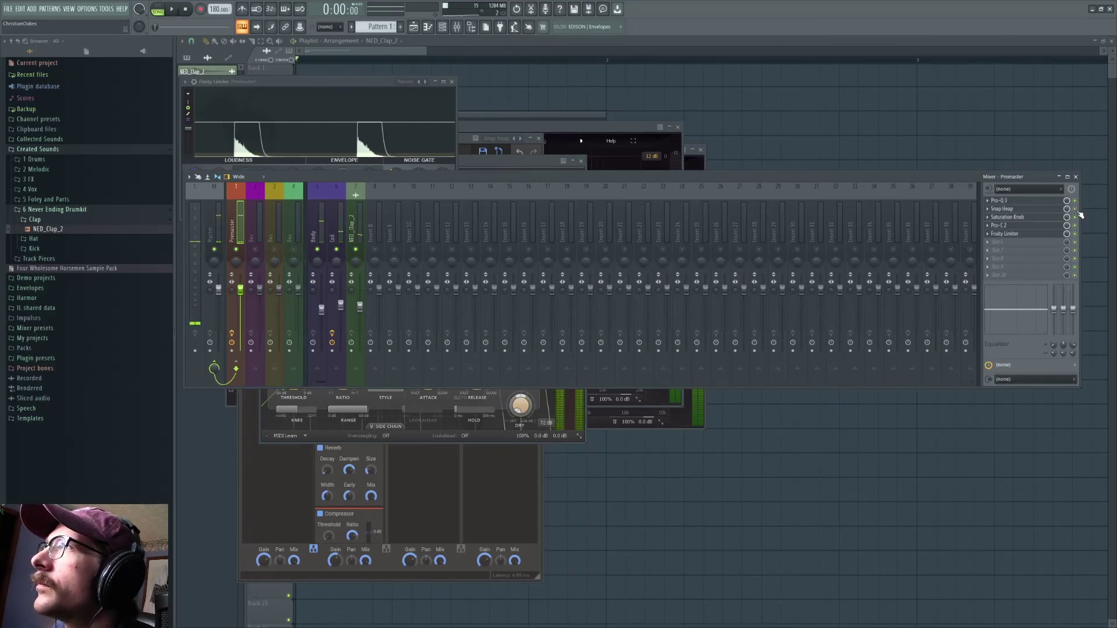
left_click(1032, 209)
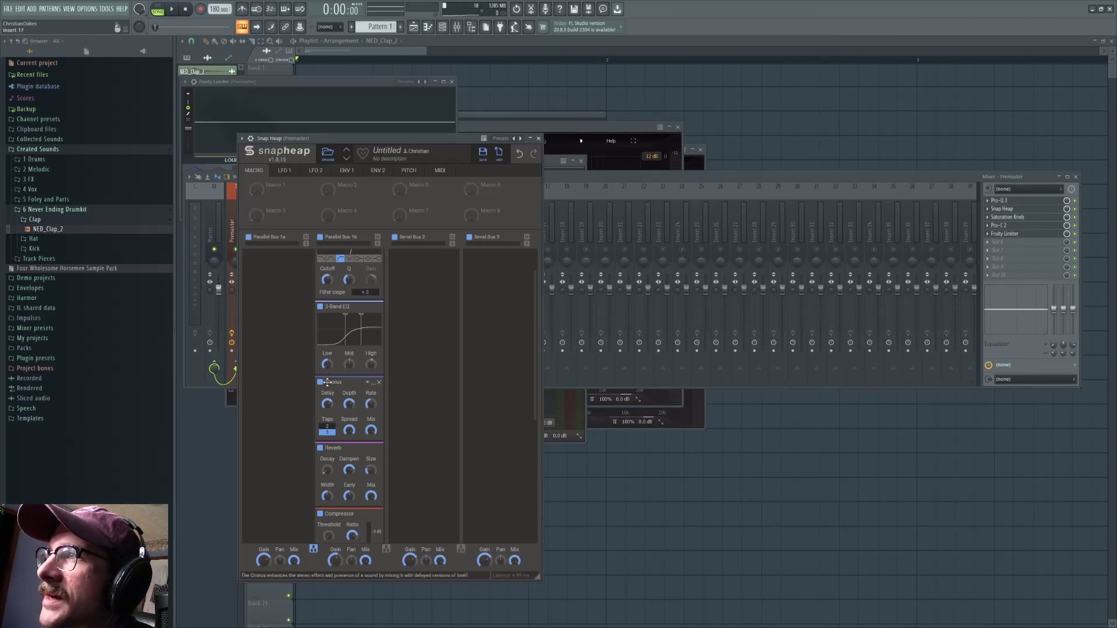
key("space")
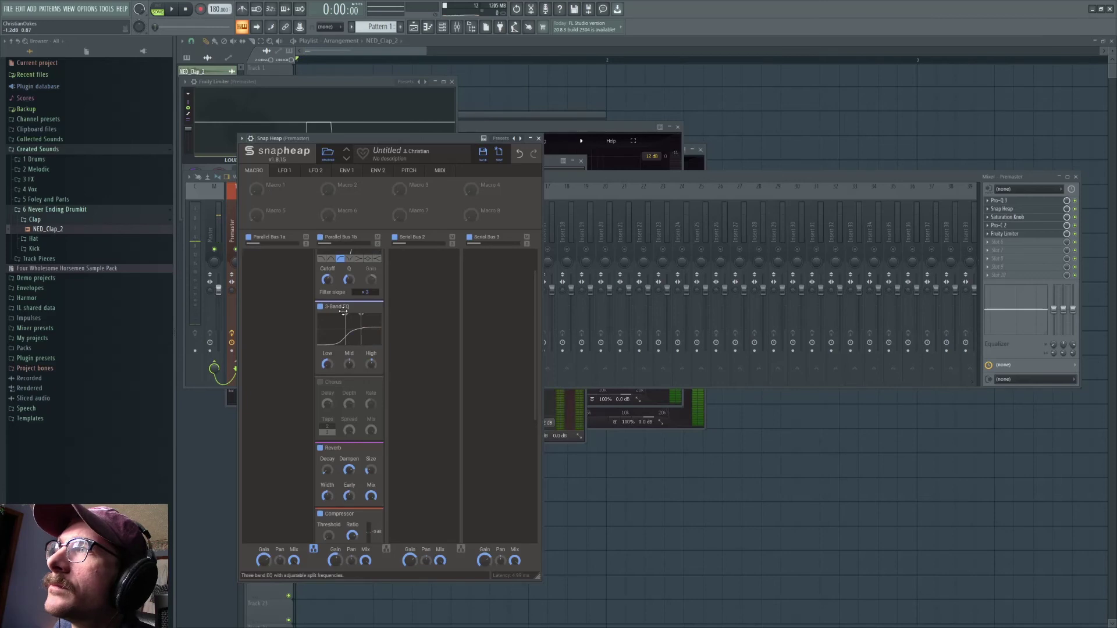
Step: Replace Snap Heap on the Premaster with ValhallaRoom, set its decay to 0.20 s and lower its mix to about 8%
left_click(989, 213)
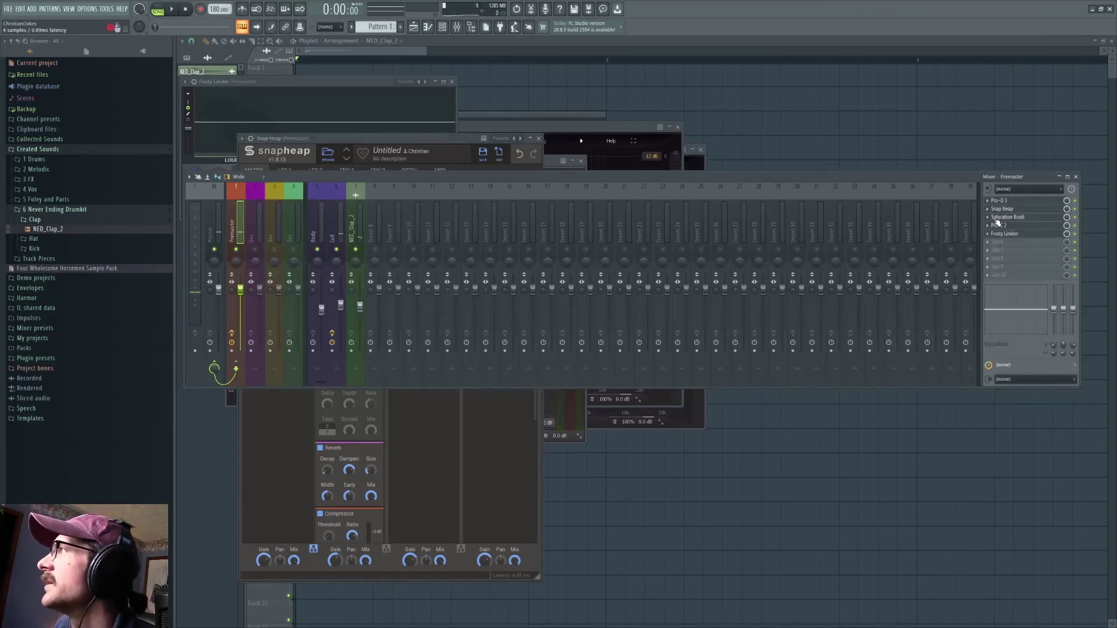
left_click(990, 213)
mouse_move(992, 221)
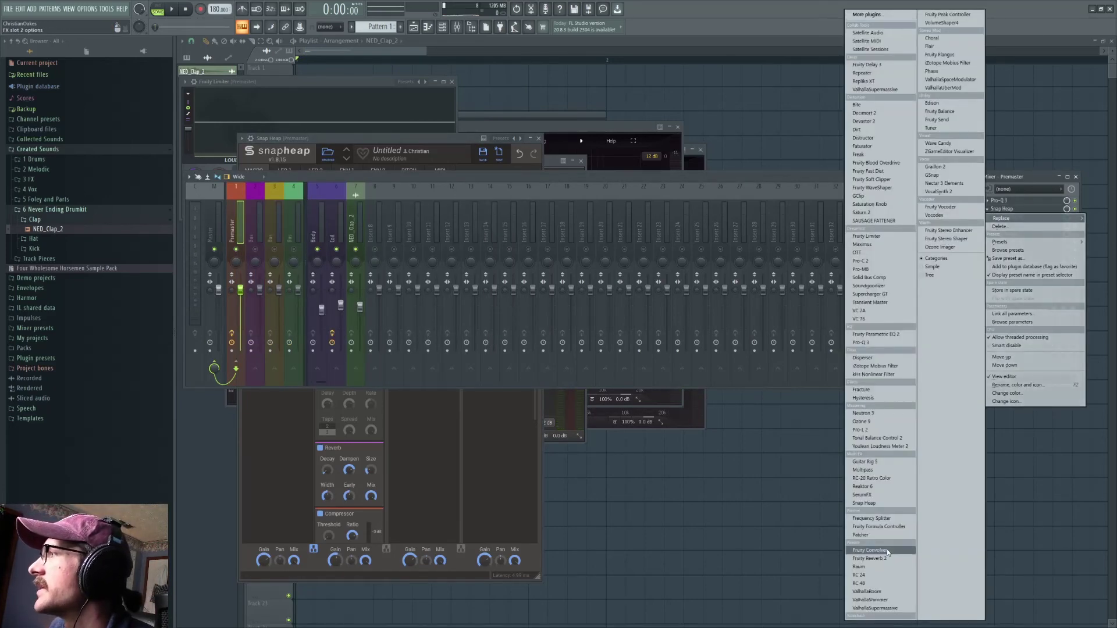
left_click(878, 592)
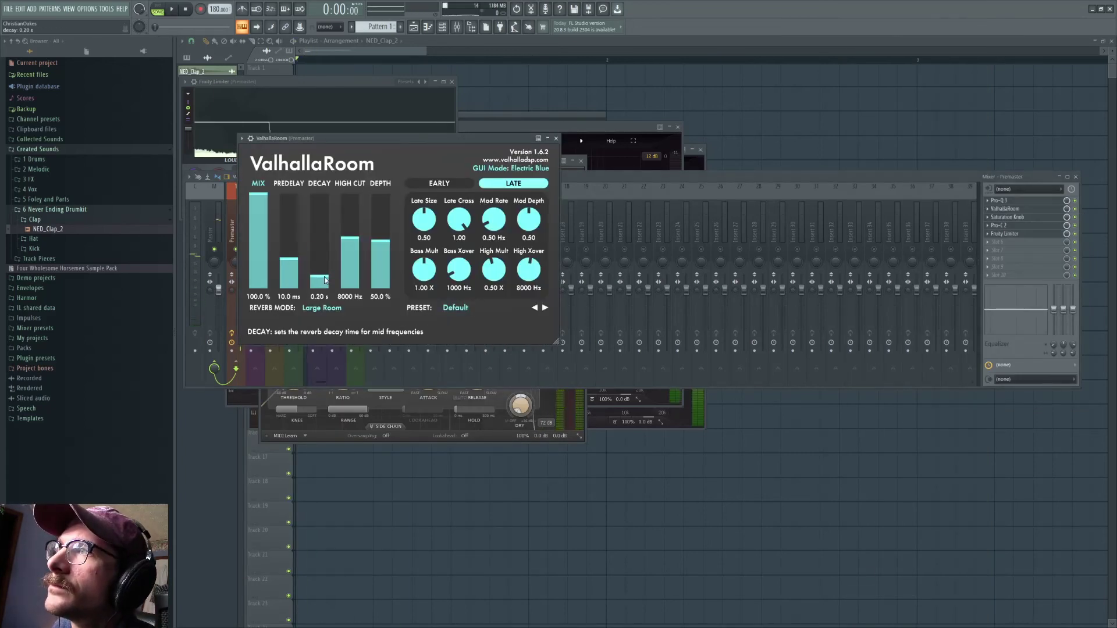
left_click_drag(258, 198, 265, 255)
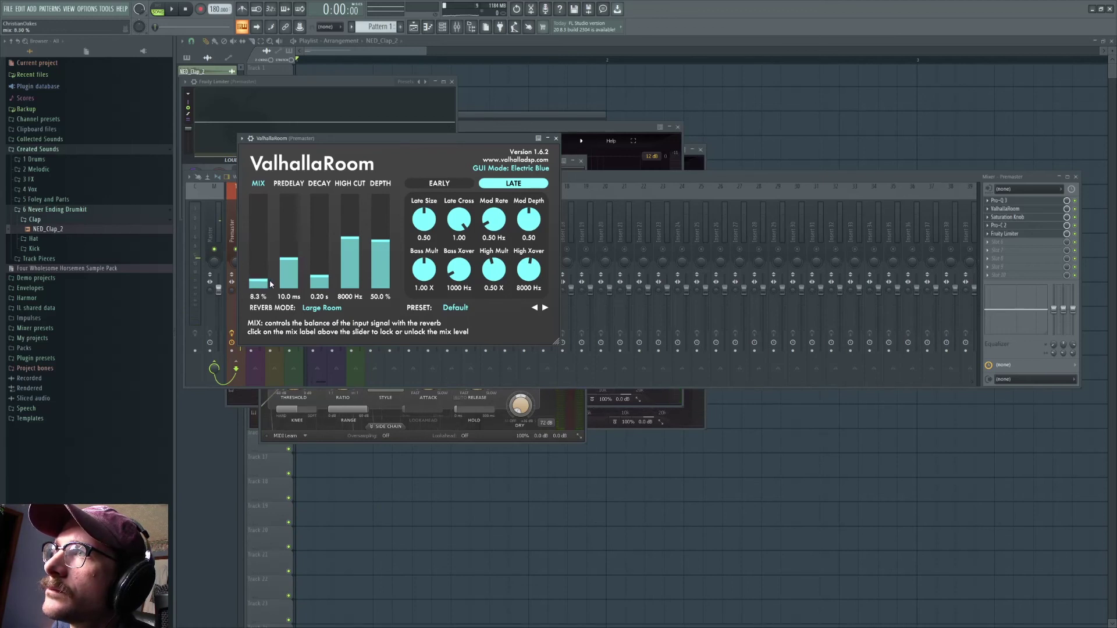
key("space")
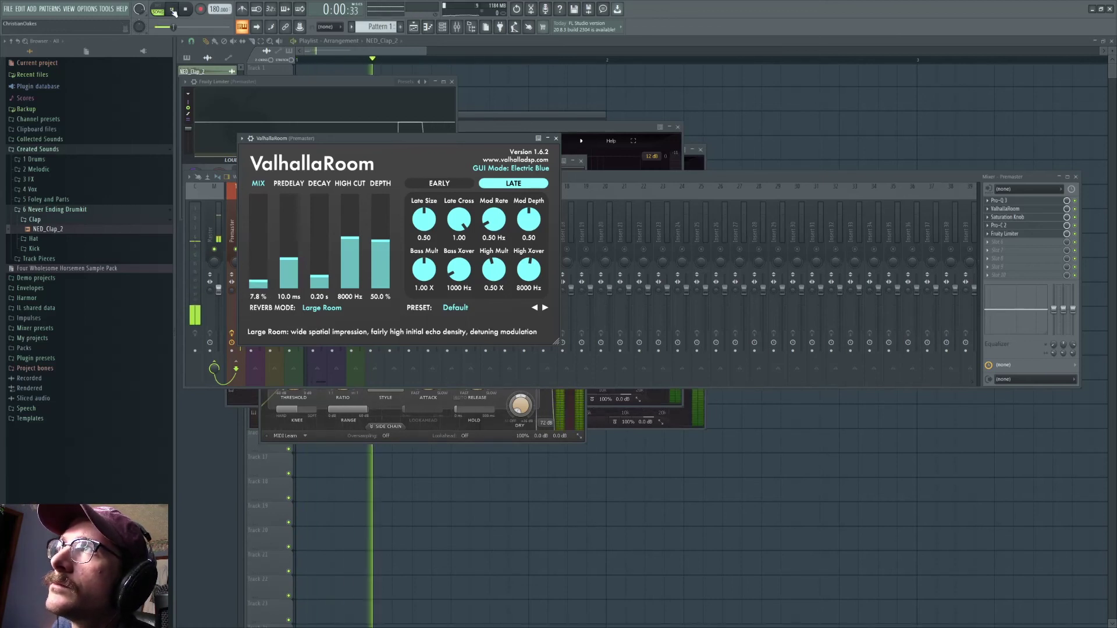
Step: Set ValhallaRoom's high cut to 15000 Hz, depth to 11.1% and mix to 17.5%, and audition the snare
left_click_drag(350, 239, 352, 168)
left_click_drag(259, 283, 258, 193)
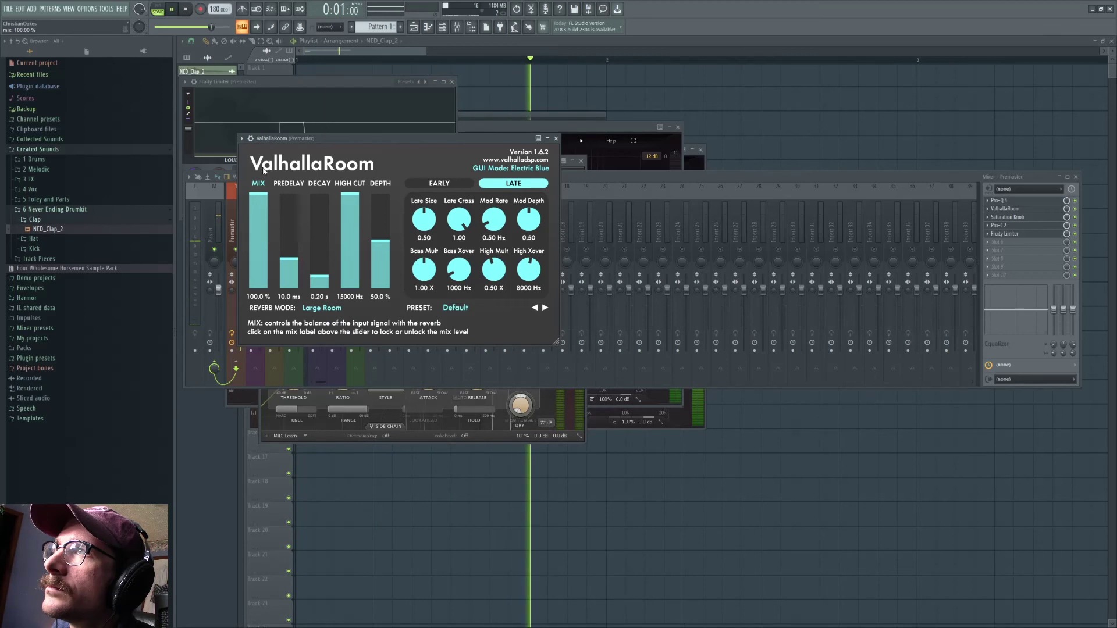
left_click_drag(387, 262, 394, 277)
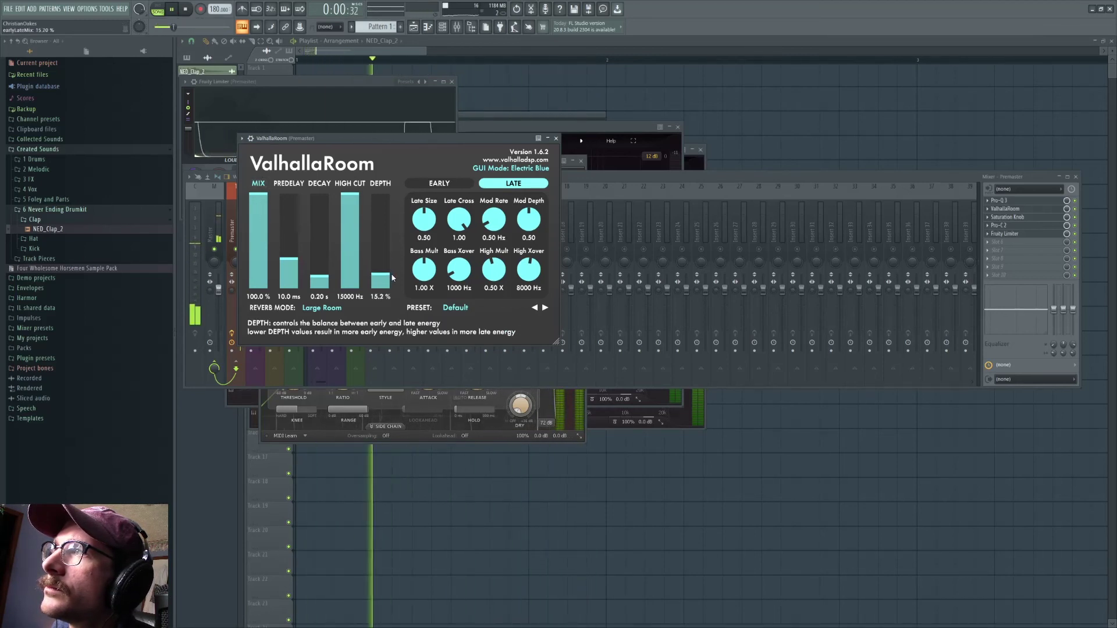
left_click_drag(258, 195, 274, 272)
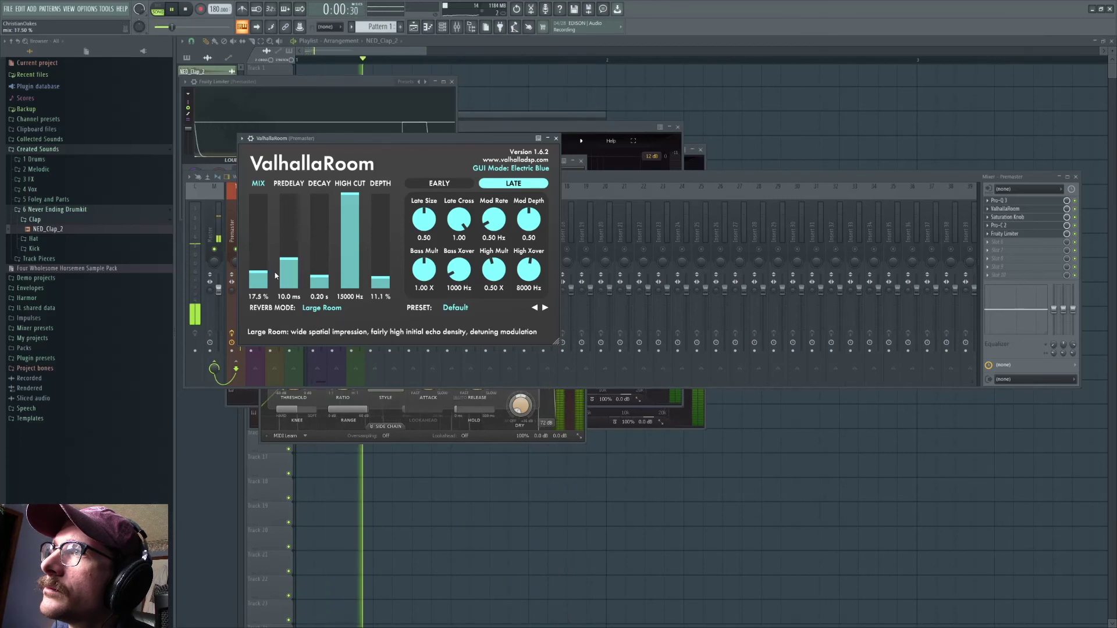
left_click(327, 78)
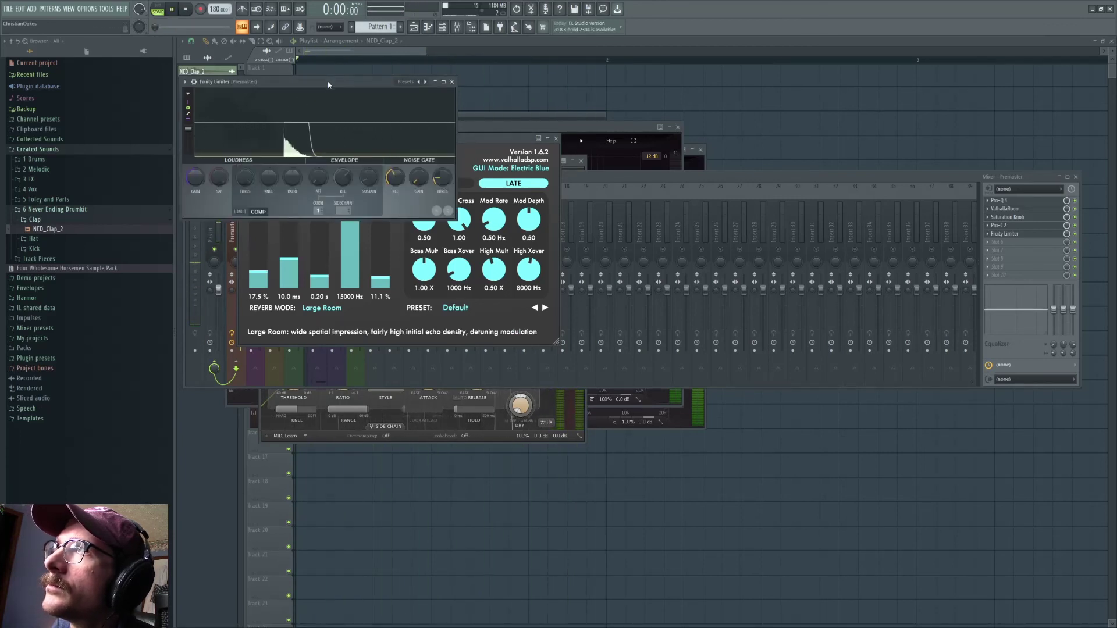
key("space")
key("space")
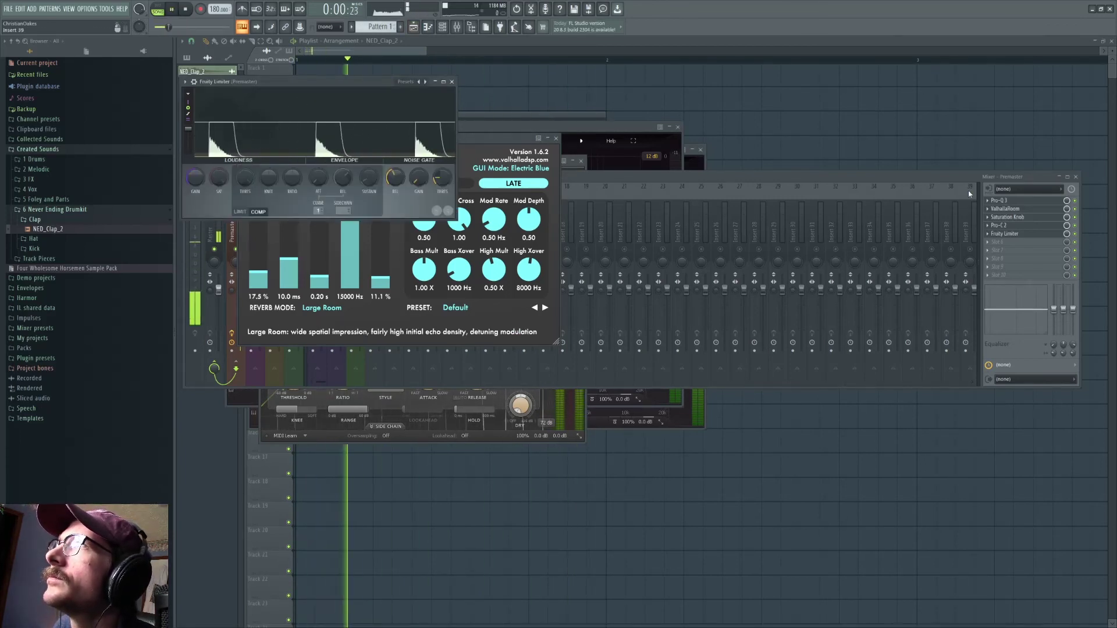
Step: Try moving the bell boost in the Premaster's Pro-Q 3 down to about 430 Hz and undo the move
left_click(592, 129)
key("space")
key("space")
left_click_drag(490, 219, 437, 215)
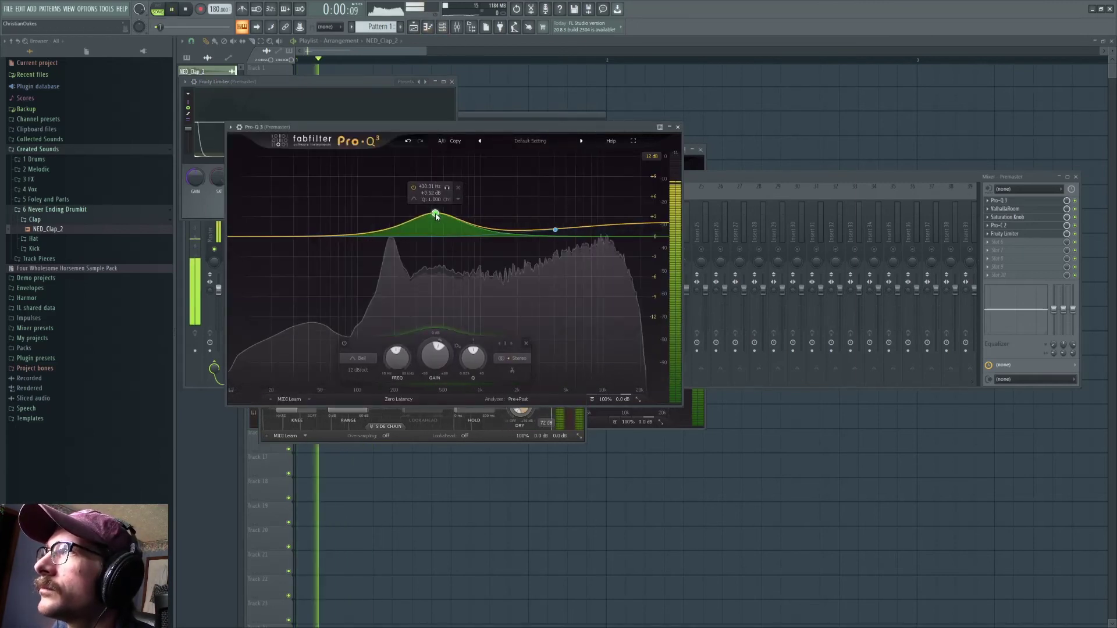
left_click(408, 141)
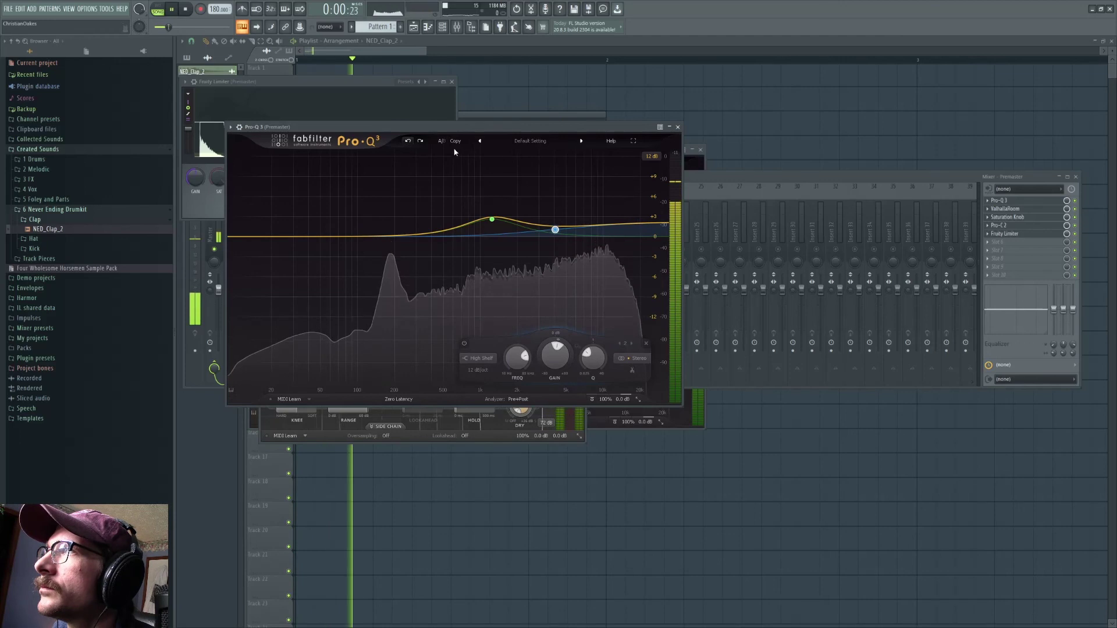
Step: Raise Pro-Q 3's high shelf slightly and shift it to a lower frequency while auditioning the snare
left_click_drag(555, 232, 543, 227)
key("space")
key("space")
Step: Add a resonant high-cut filter in Pro-Q 3 at about 12.5 kHz and audition the snare repeatedly while shaping it
left_click_drag(643, 217, 619, 220)
key("space")
key("space")
scroll(580, 245, "down", 1)
key("space")
key("space")
key("space")
key("space")
scroll(615, 242, "up", 2)
key("space")
key("space")
key("space")
key("space")
key("space")
Step: Add a slight bell boost in Pro-Q 3 at about 247 Hz and audition the equalized snare
mouse_move(391, 235)
left_mouse_down()
mouse_move(389, 223)
mouse_move(405, 227)
left_mouse_up()
key("space")
key("space")
key("space")
key("space")
key("space")
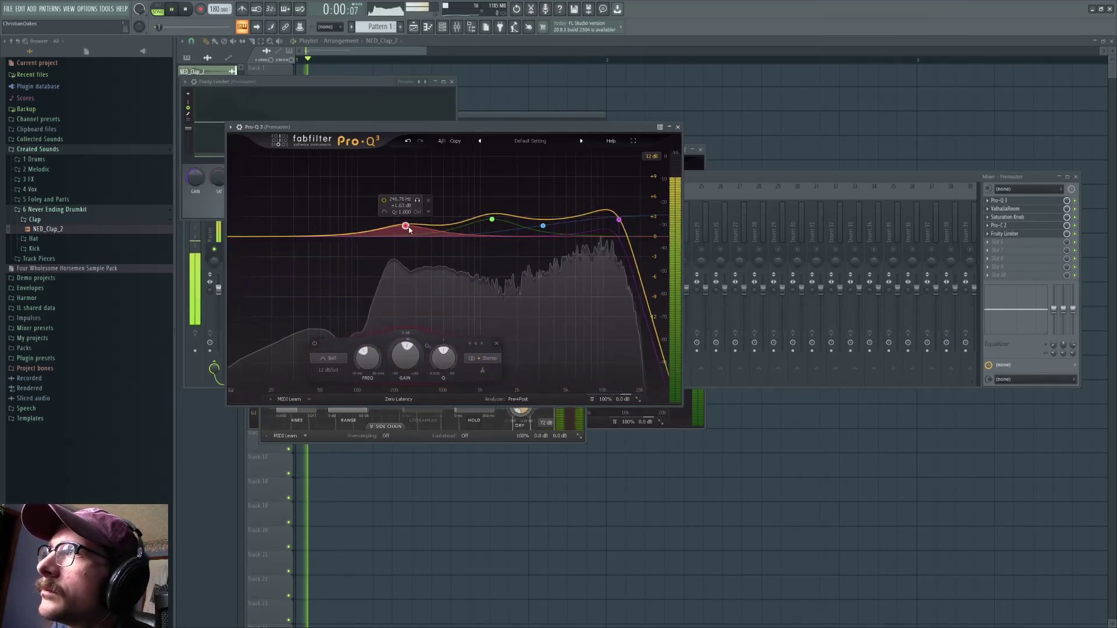
key("space")
key("space")
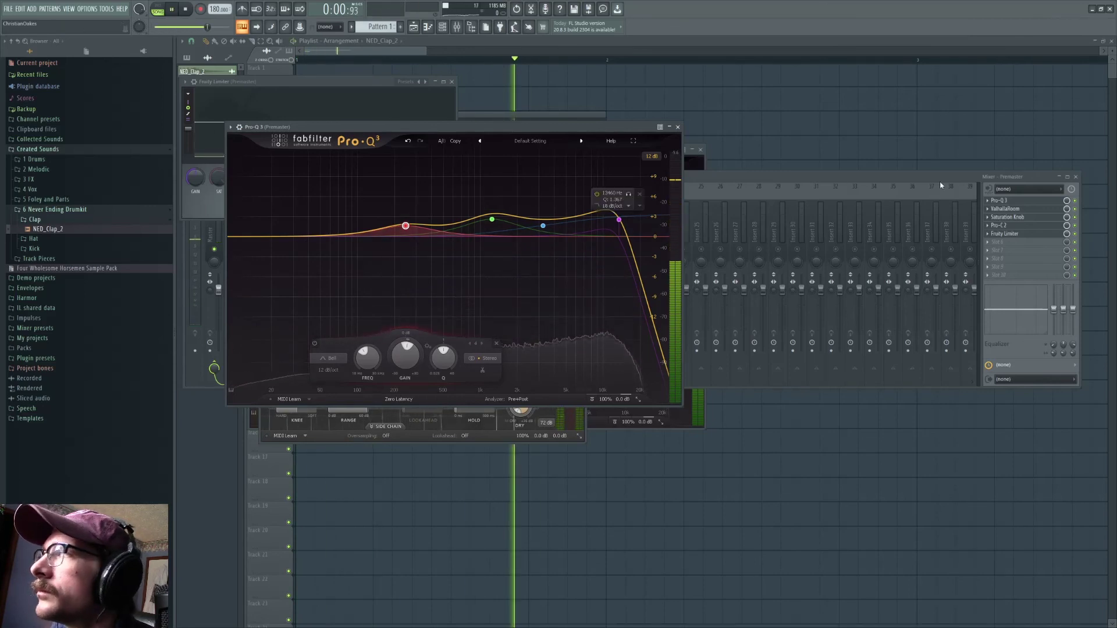
key("space")
key("space")
Step: Audition the layer balance in the mixer and raise the track between Body and NED_Clap_2 to about -4.1 dB
left_click(803, 179)
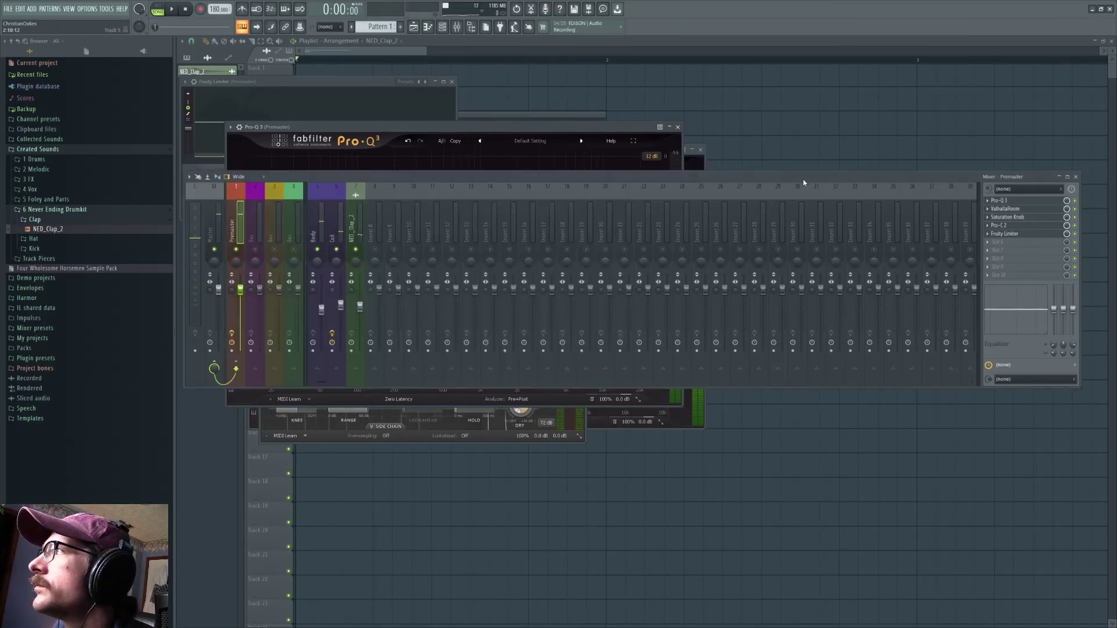
left_click(357, 246)
key("space")
key("space")
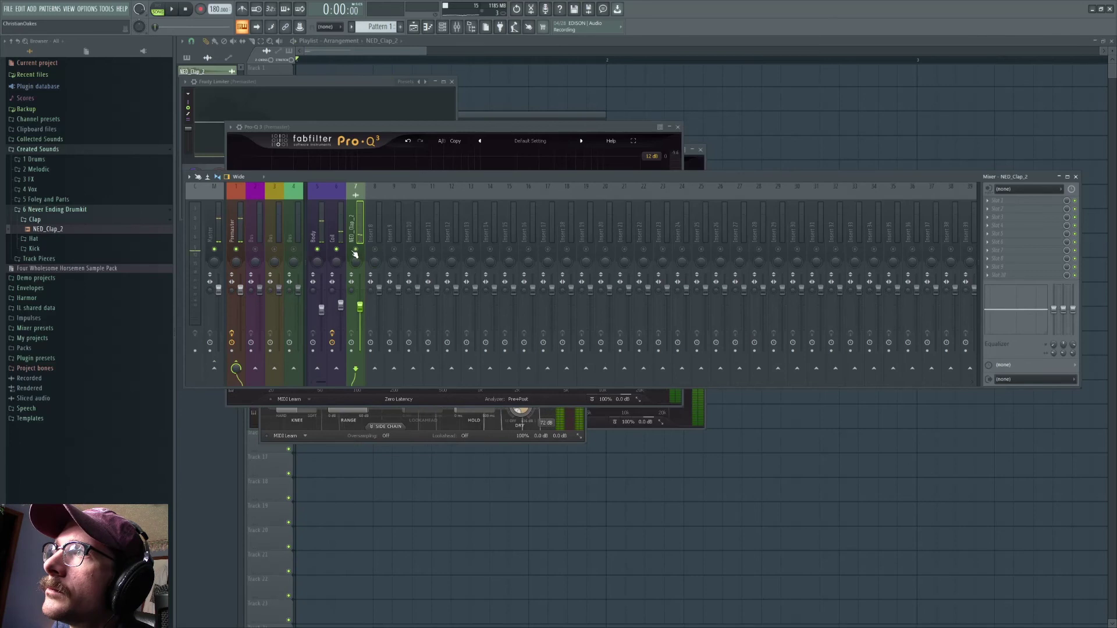
key("space")
key("space")
left_click(336, 294)
key("space")
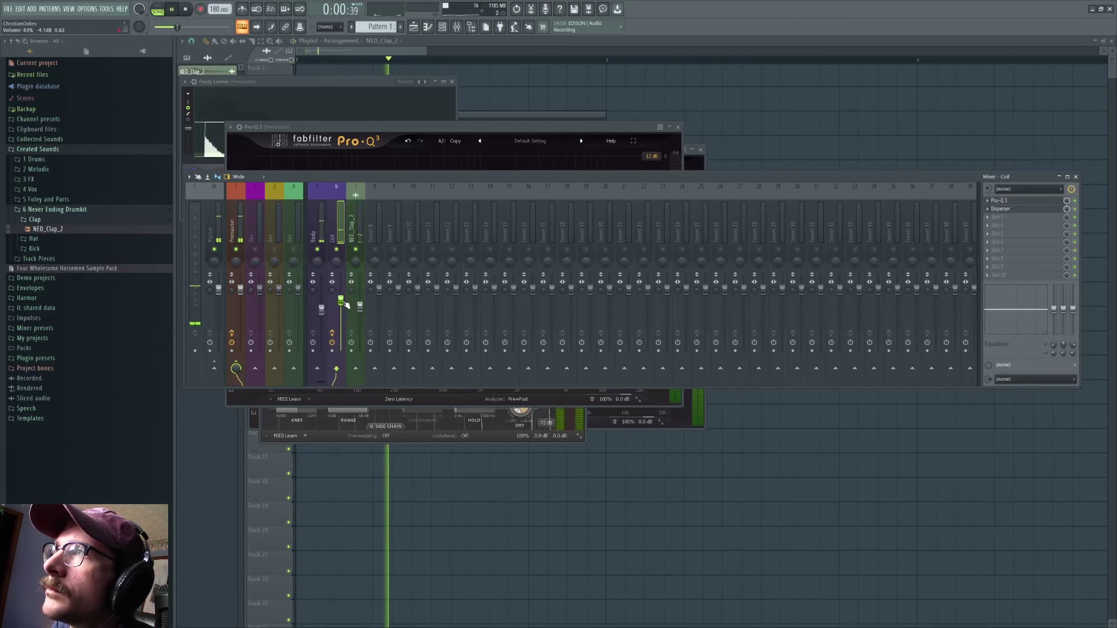
key("space")
key("space")
key("space")
Step: Reset the noise gate in the Premaster's Fruity Limiter and audition the snare without gating
left_click(255, 233)
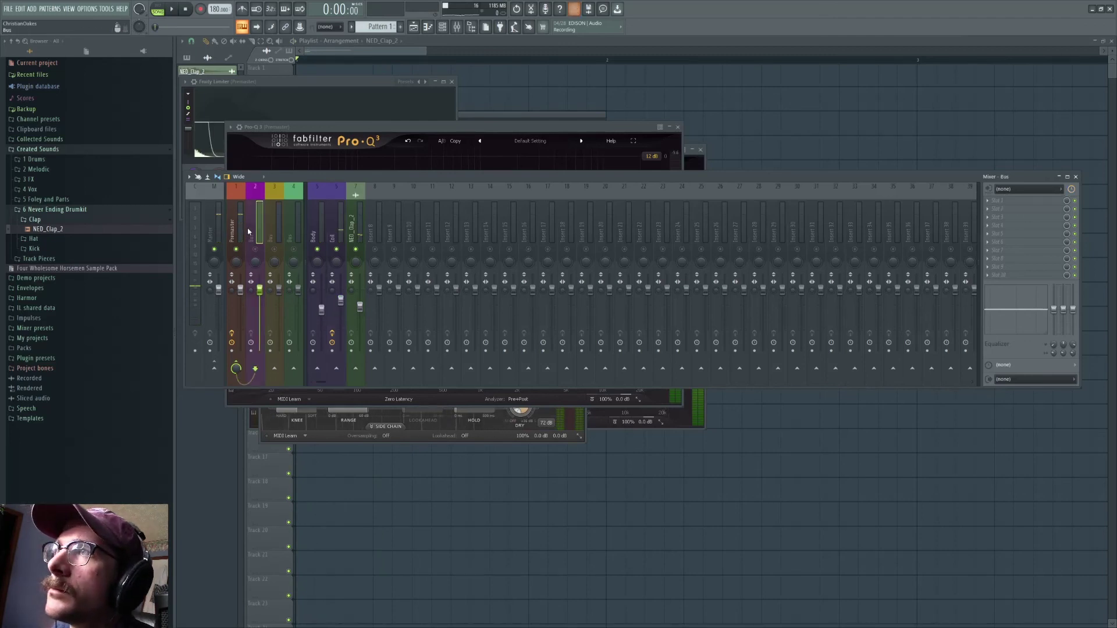
left_click(236, 233)
key("space")
left_click(1013, 235)
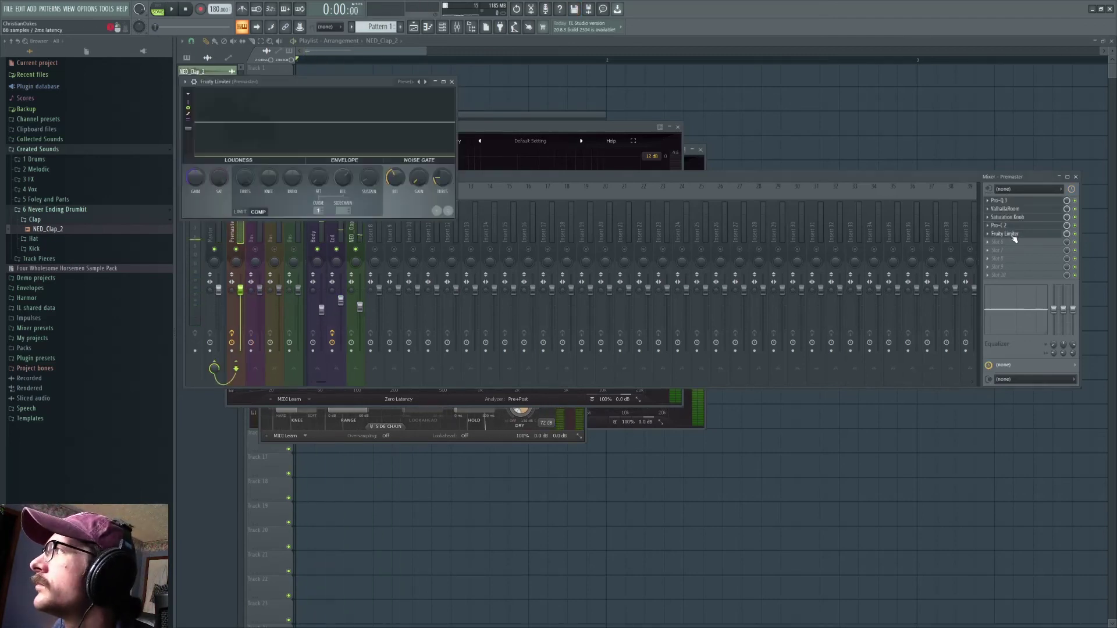
key("space")
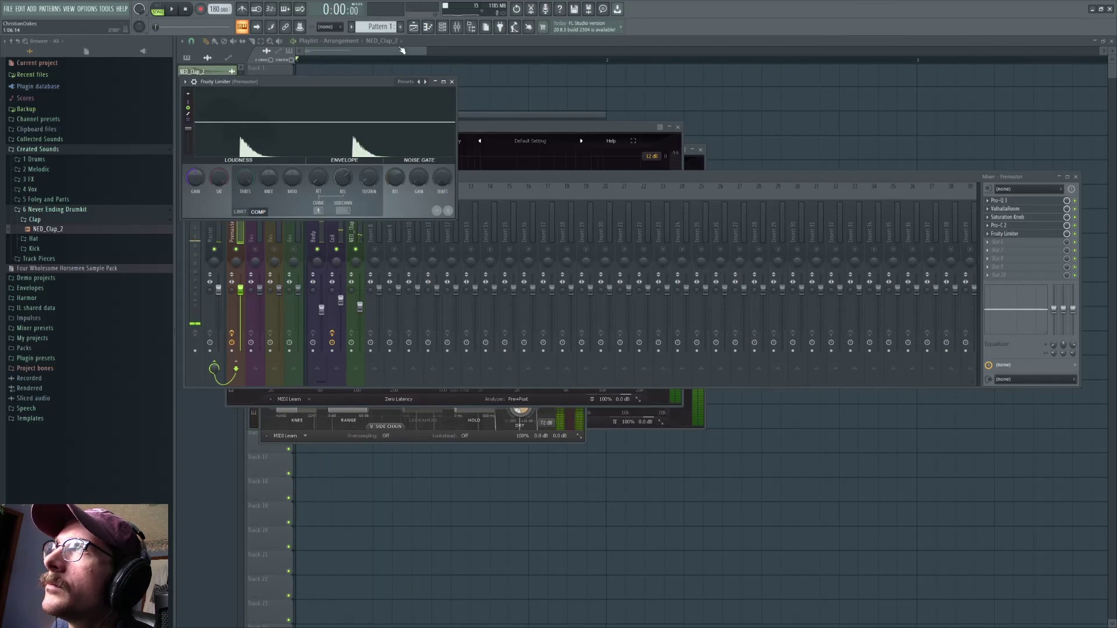
key("space")
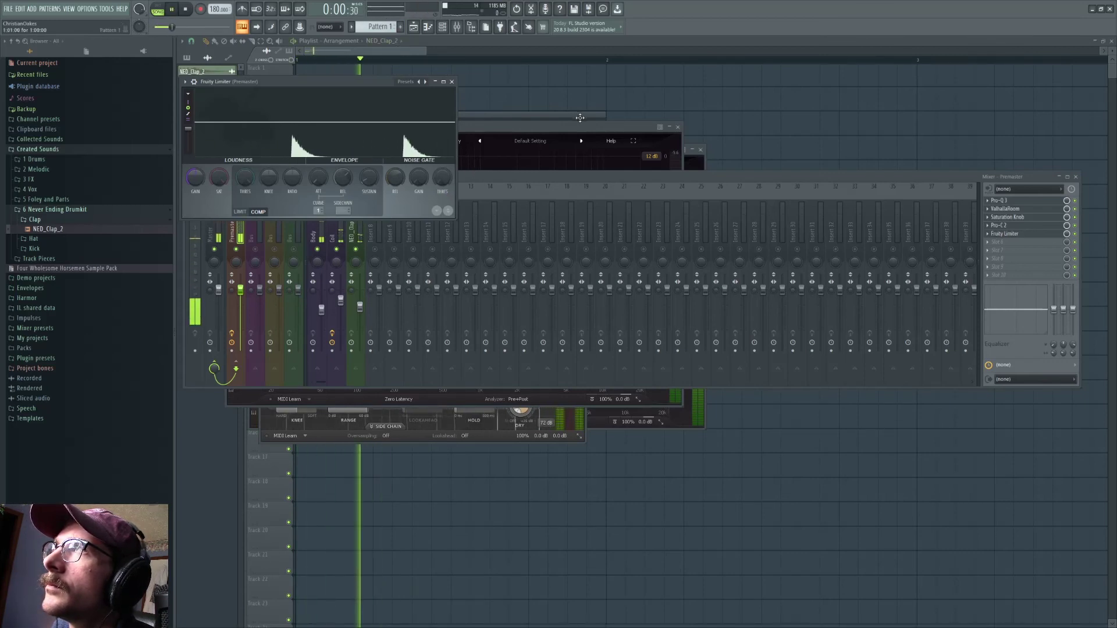
left_click(174, 10)
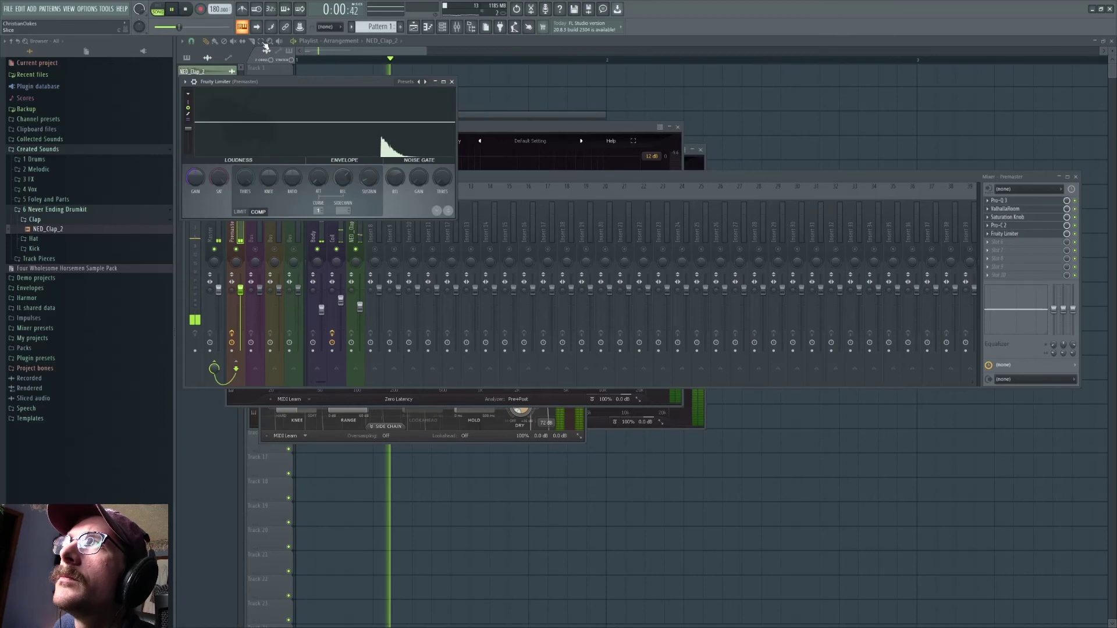
key("space")
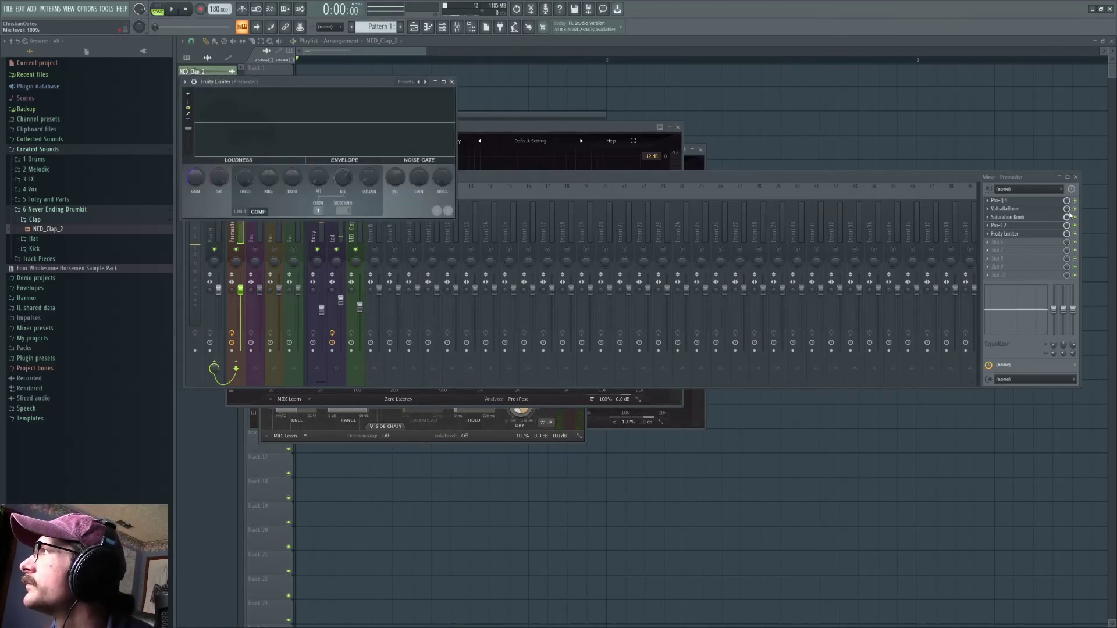
Step: Compare the snare with ValhallaRoom bypassed on the Premaster and switch the reverb back on
left_click(1071, 215)
key("space")
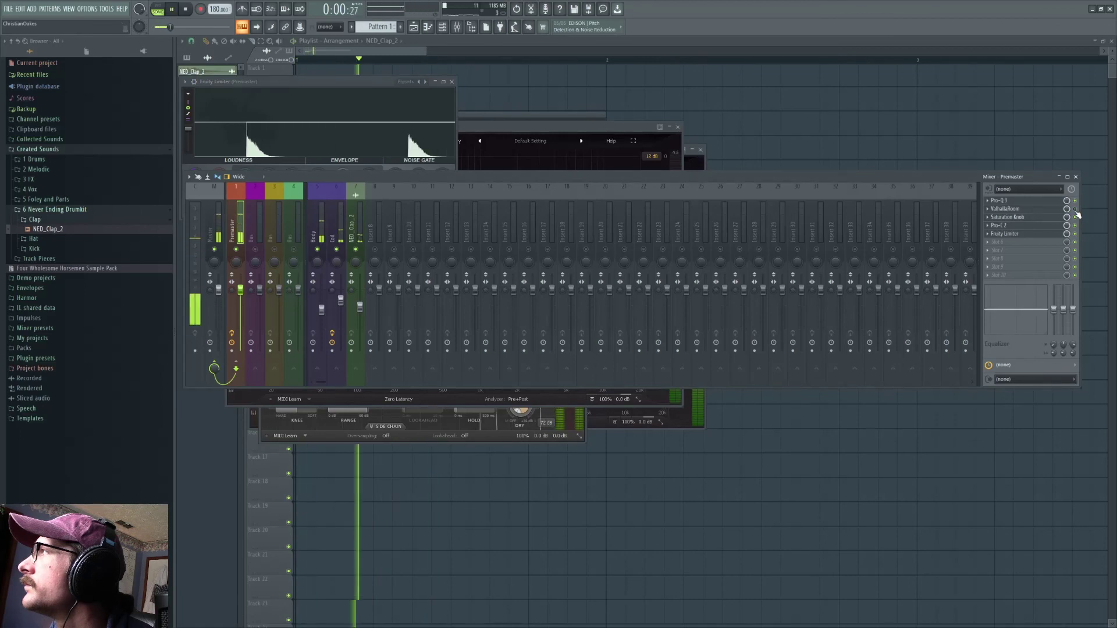
key("space")
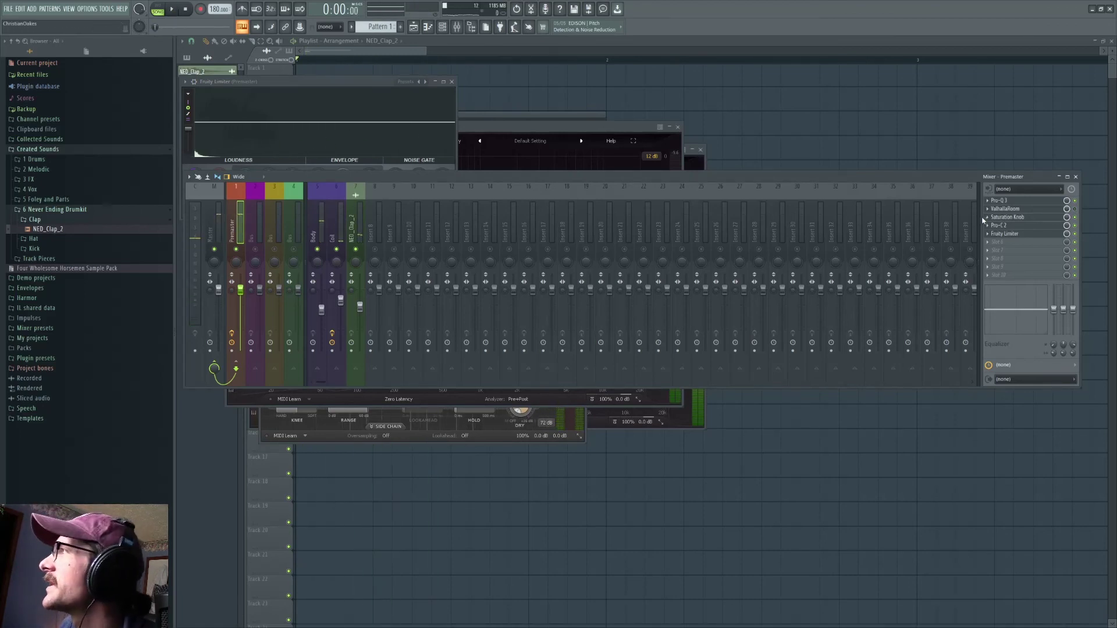
left_click(988, 209)
mouse_move(998, 219)
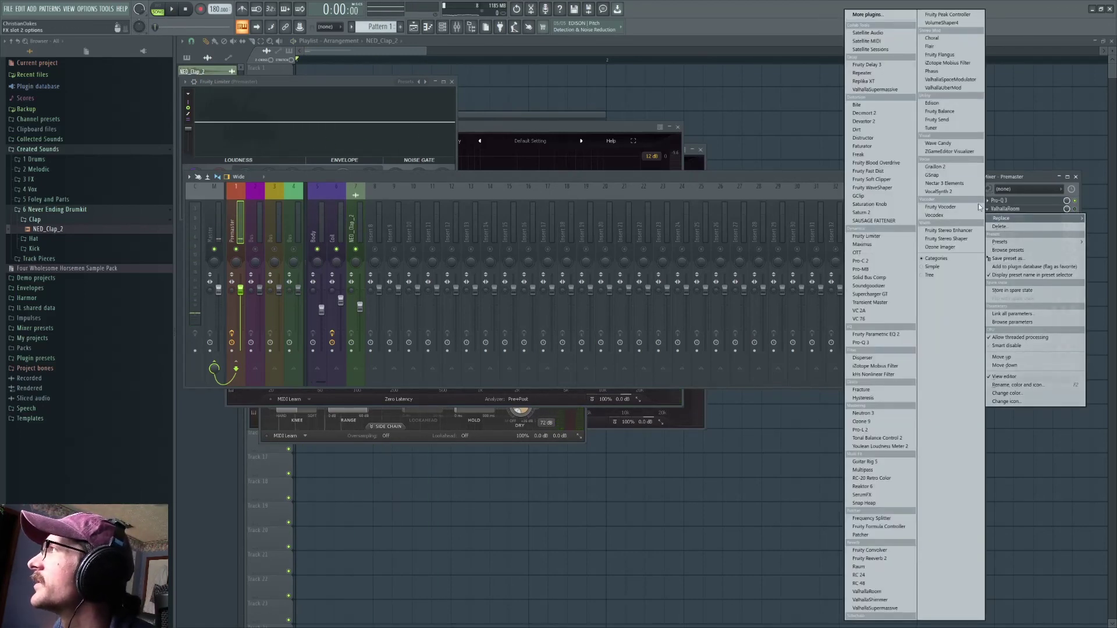
left_click(816, 183)
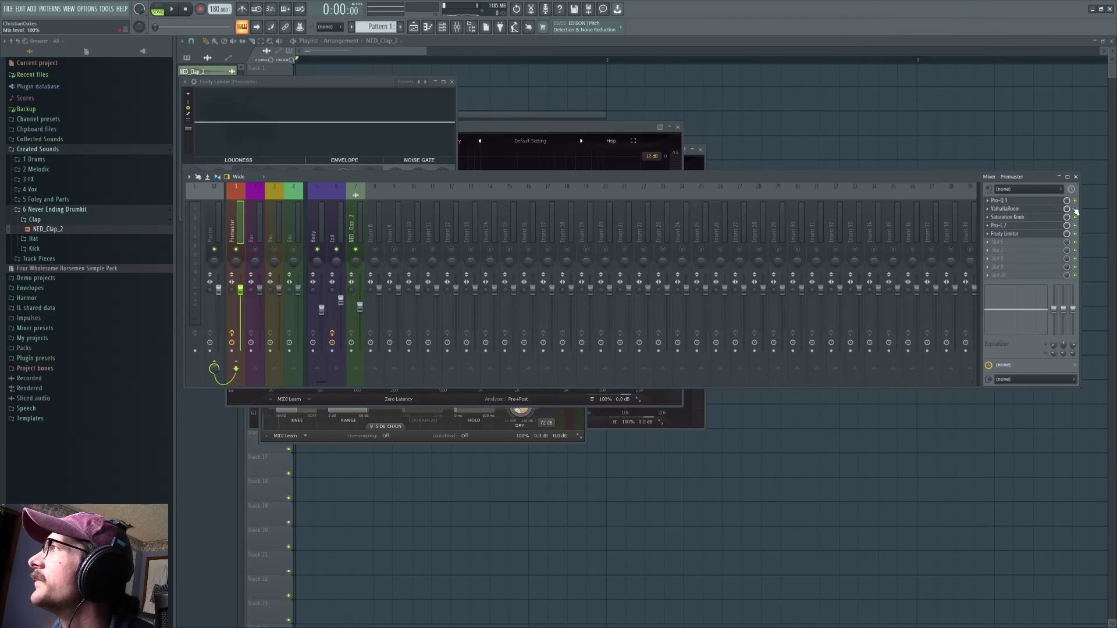
Step: Lower ValhallaRoom's mix to 5.1%, load the VerySmallAmbience preset and audition it
left_click(1041, 211)
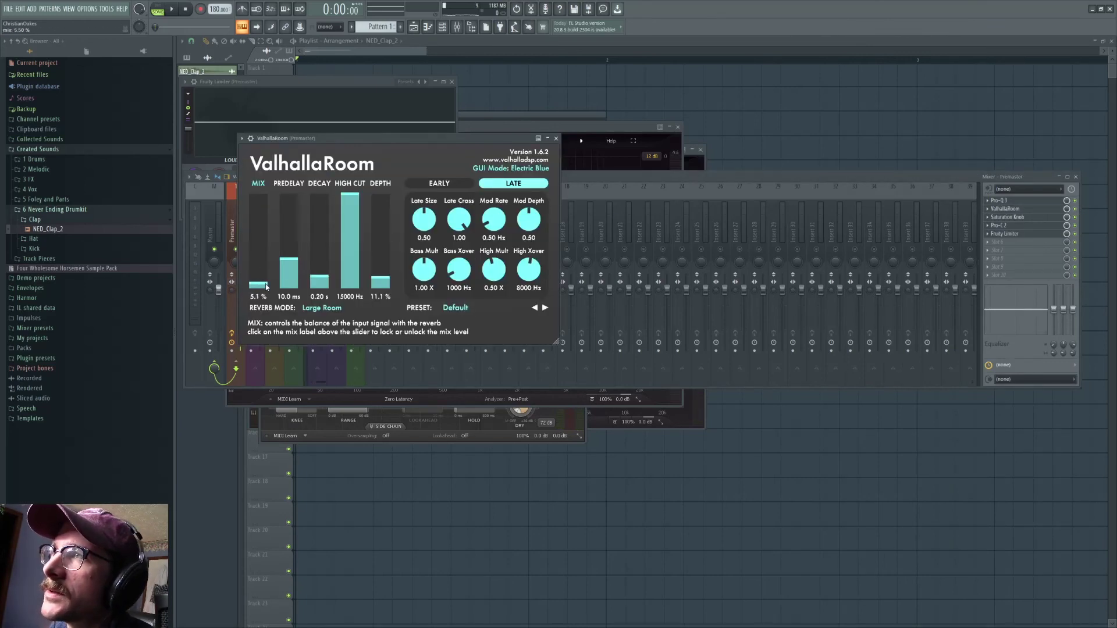
left_click_drag(265, 286, 265, 287)
left_click(457, 309)
mouse_move(519, 389)
left_click(574, 384)
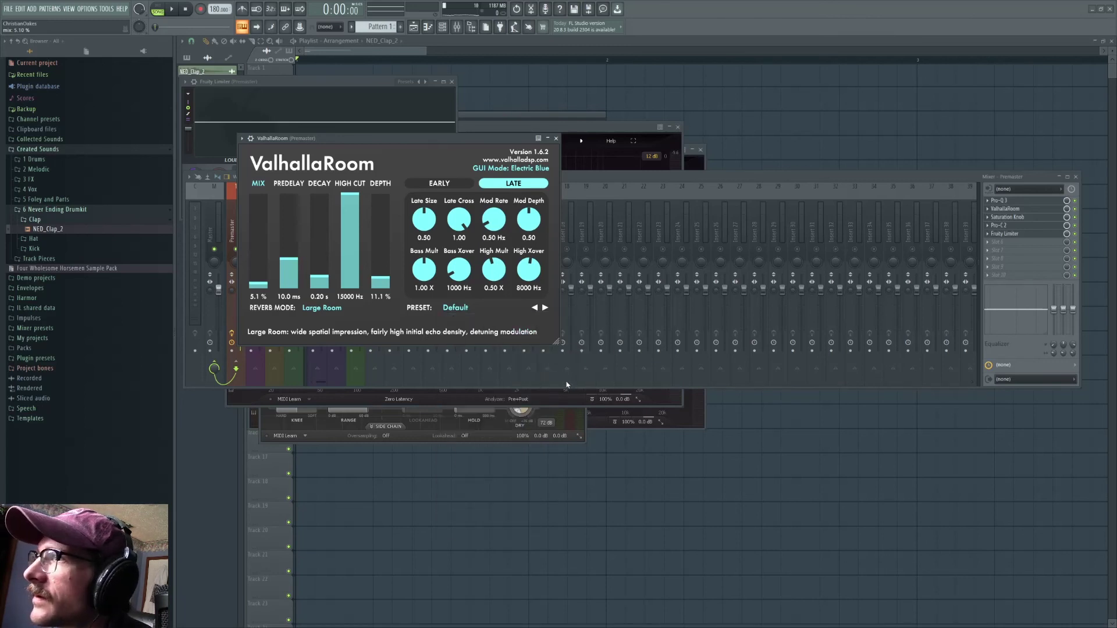
left_click(173, 11)
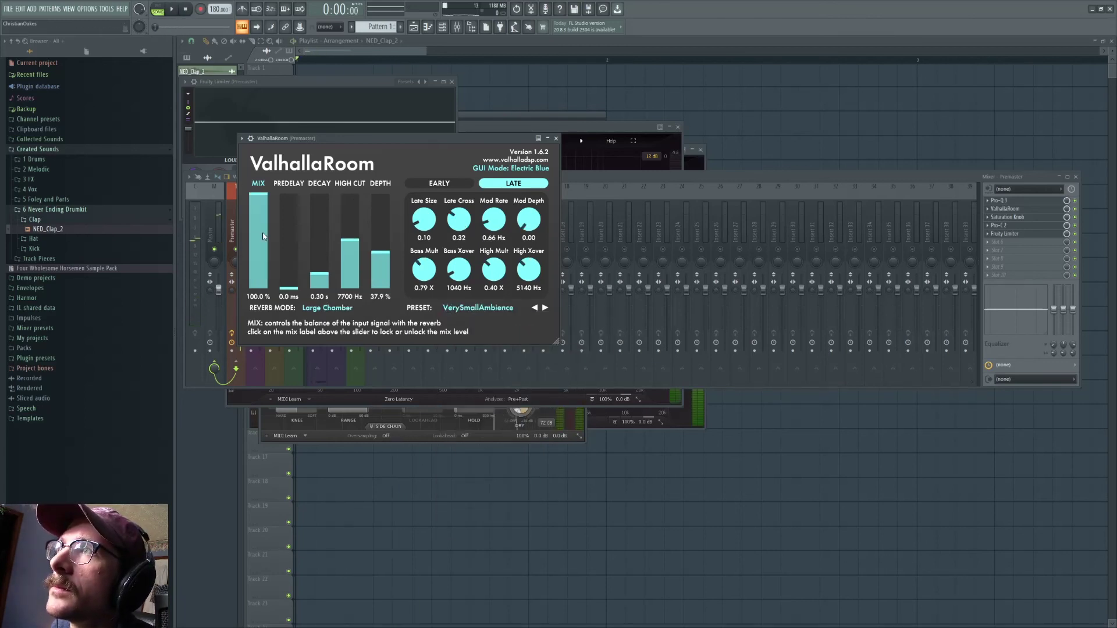
Step: Set ValhallaRoom's mix back to 5.1% on the VerySmallAmbience preset and audition the snare
left_click_drag(269, 282, 275, 293)
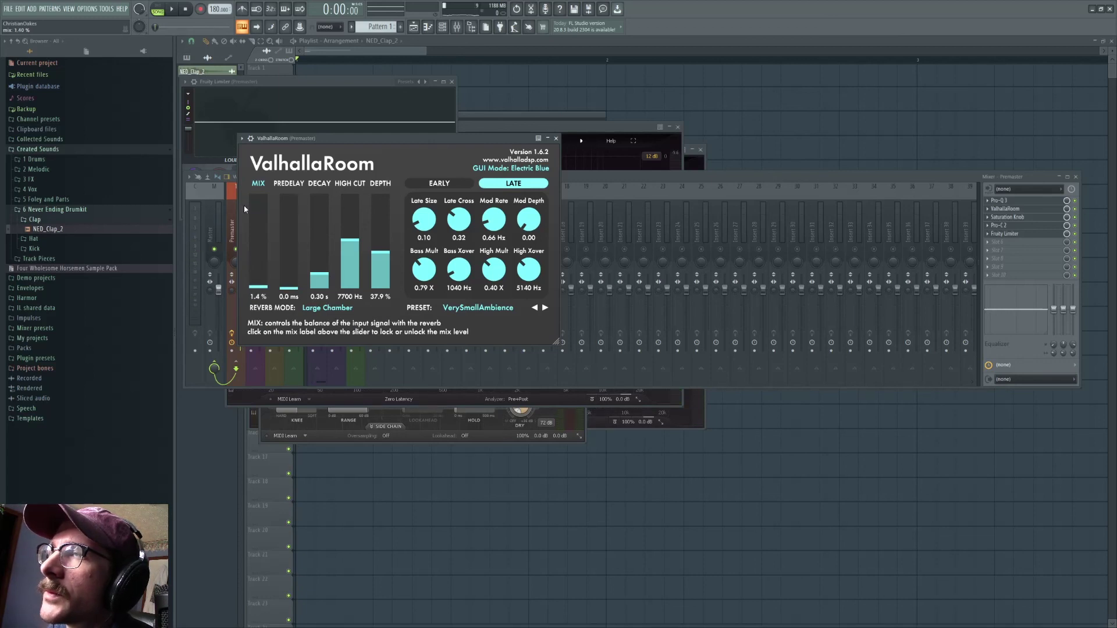
left_click(173, 10)
key("space")
left_click_drag(266, 289, 267, 287)
key("space")
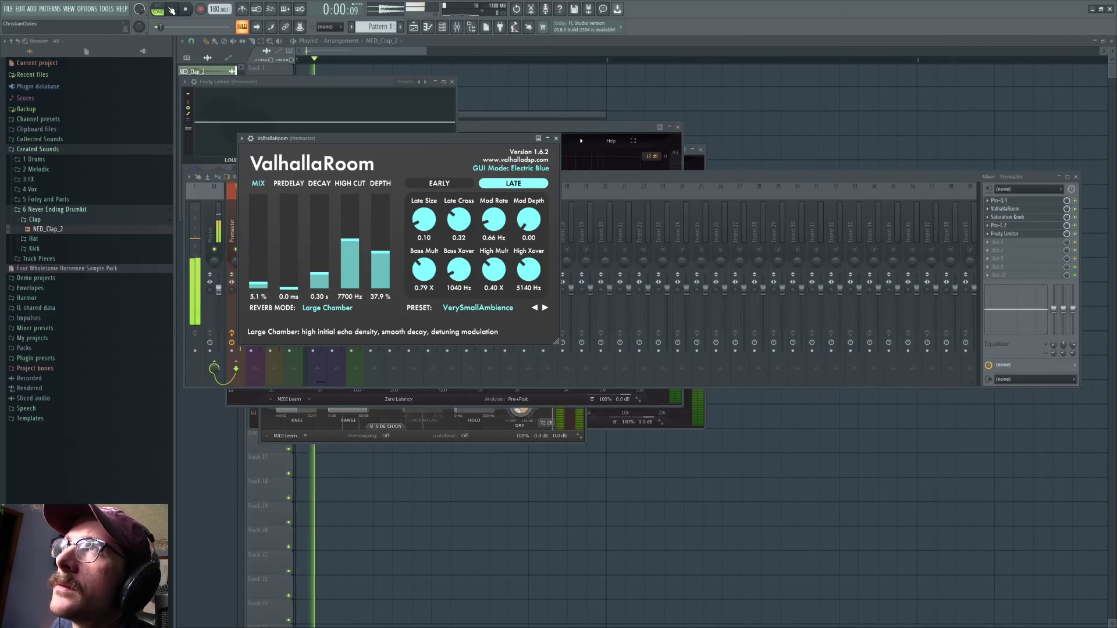
key("space")
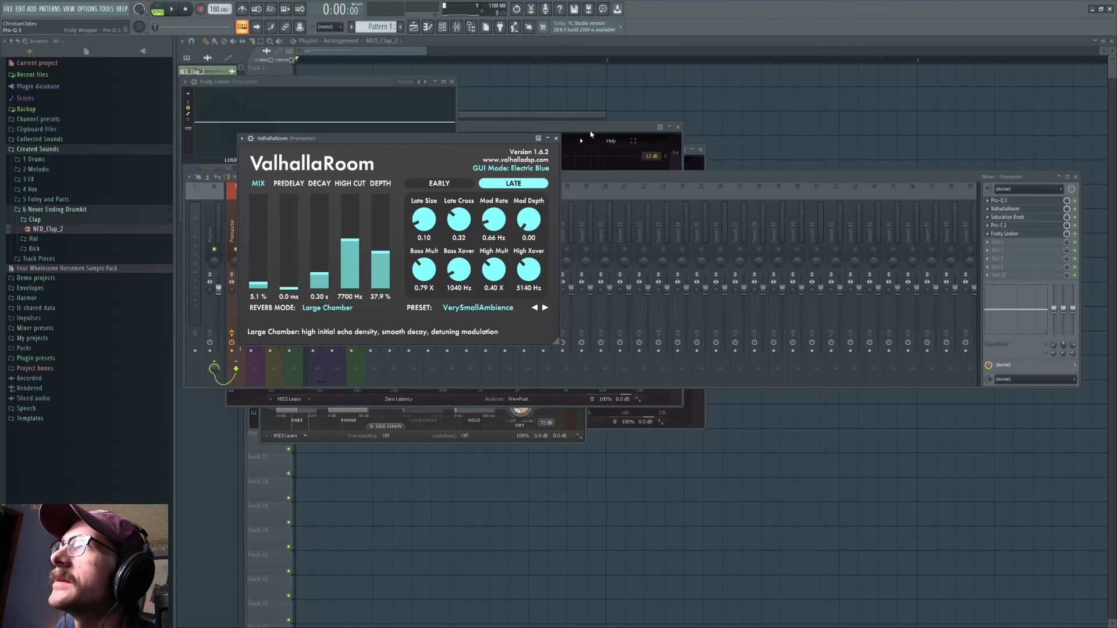
Step: Audition the snare while examining the Premaster's Pro-Q 3 spectrum and the Fruity Limiter's envelope
left_click(590, 134)
key("space")
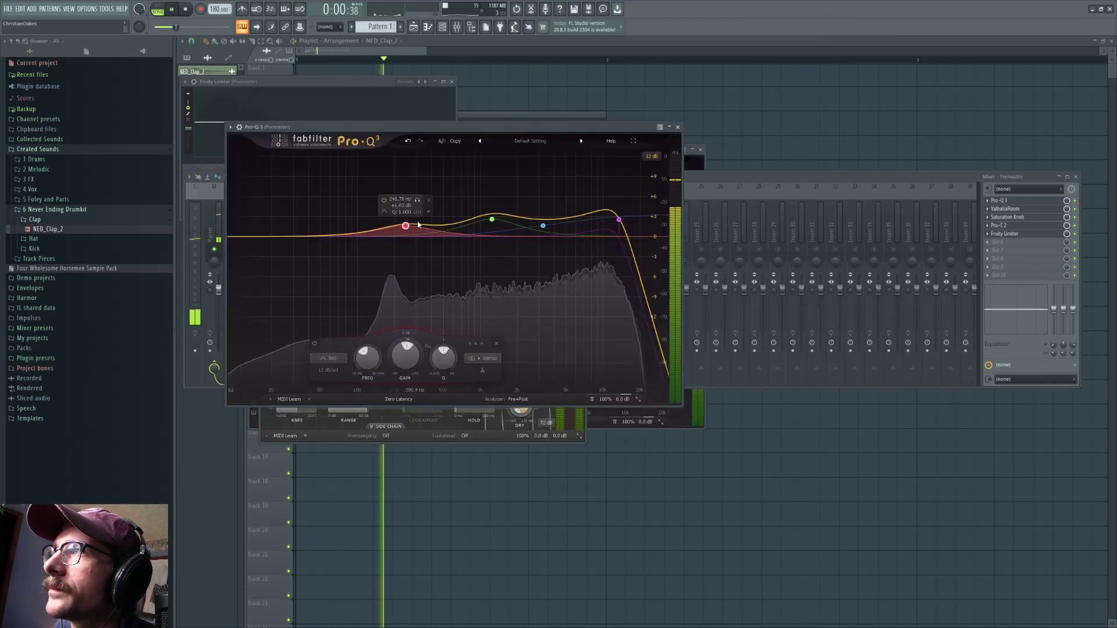
key("space")
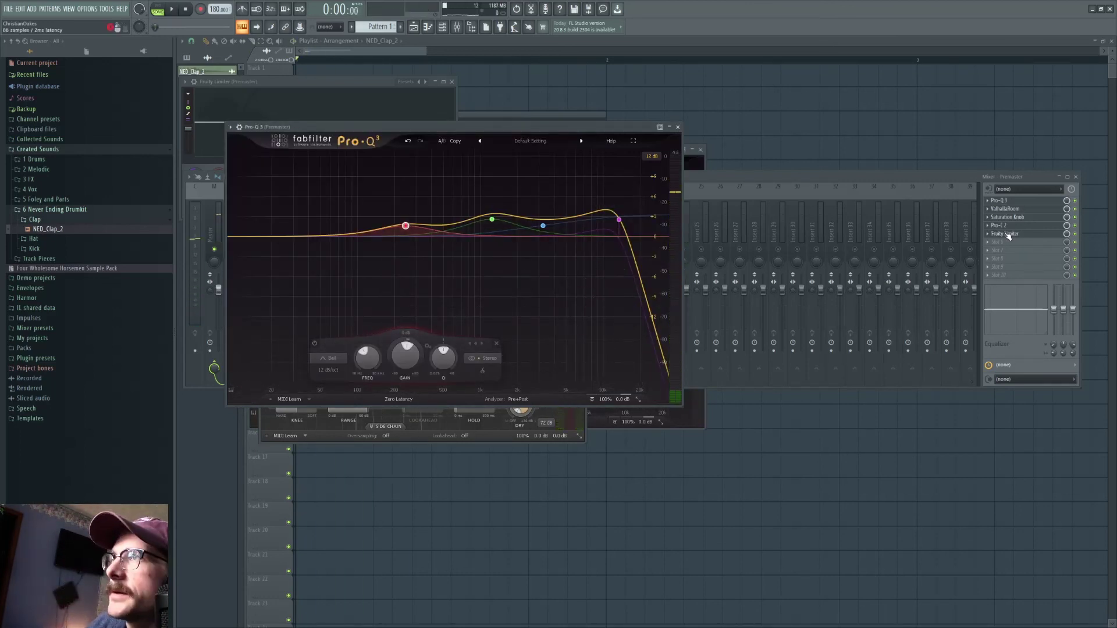
left_click(1008, 234)
left_click(1008, 234)
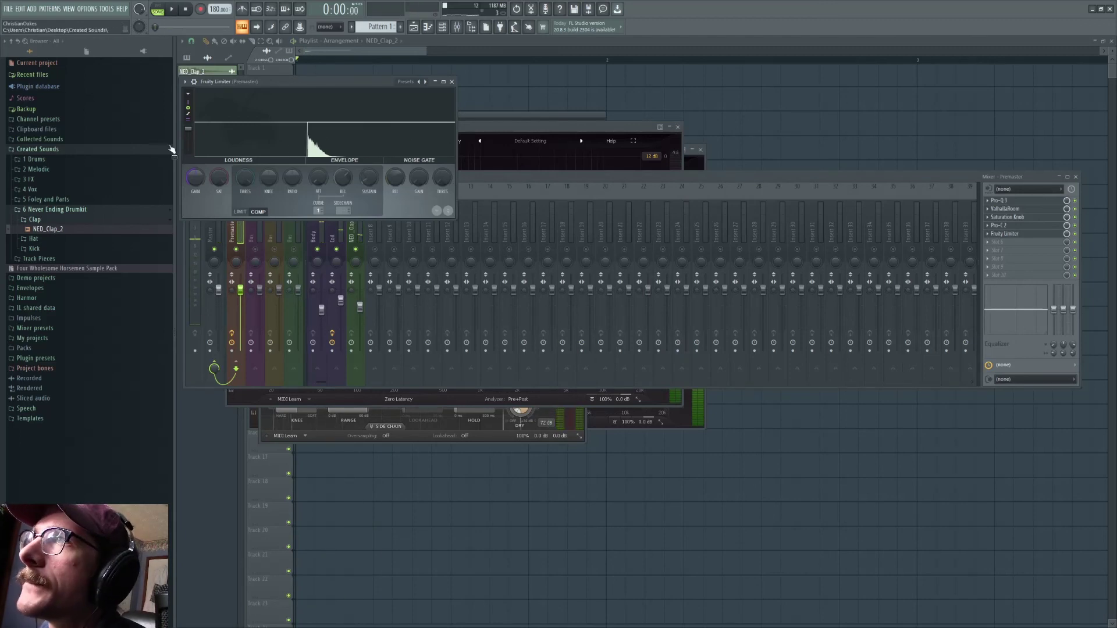
key("space")
key("space")
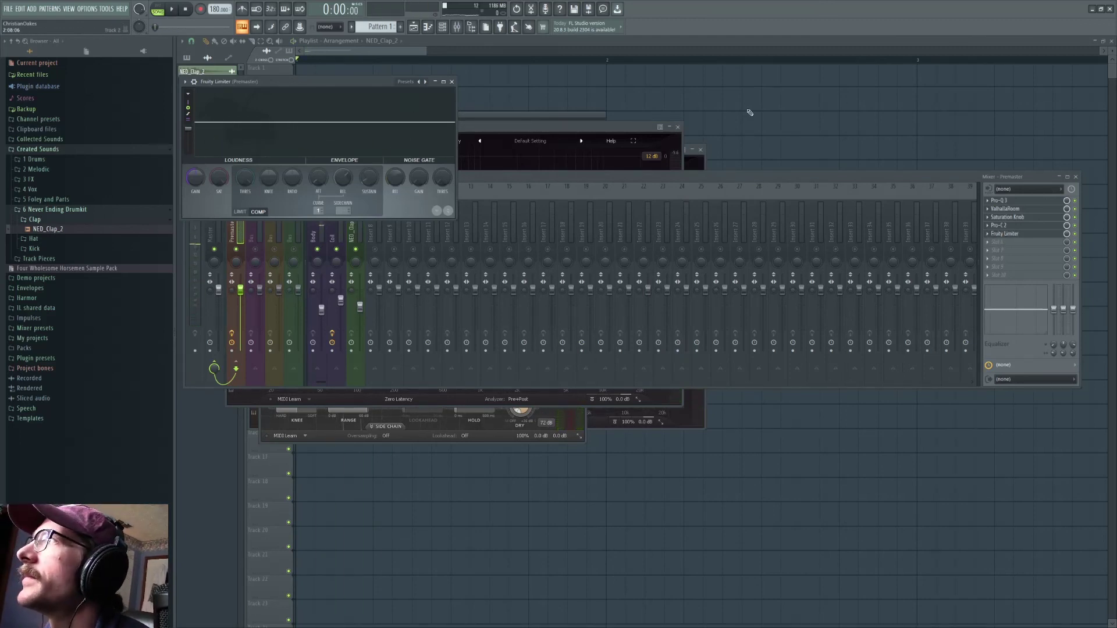
Step: Clear the open windows, open the NED_Clap_2 sampler, and add a quick fade-out to the clap while auditioning it
key("F12")
double_click(325, 154)
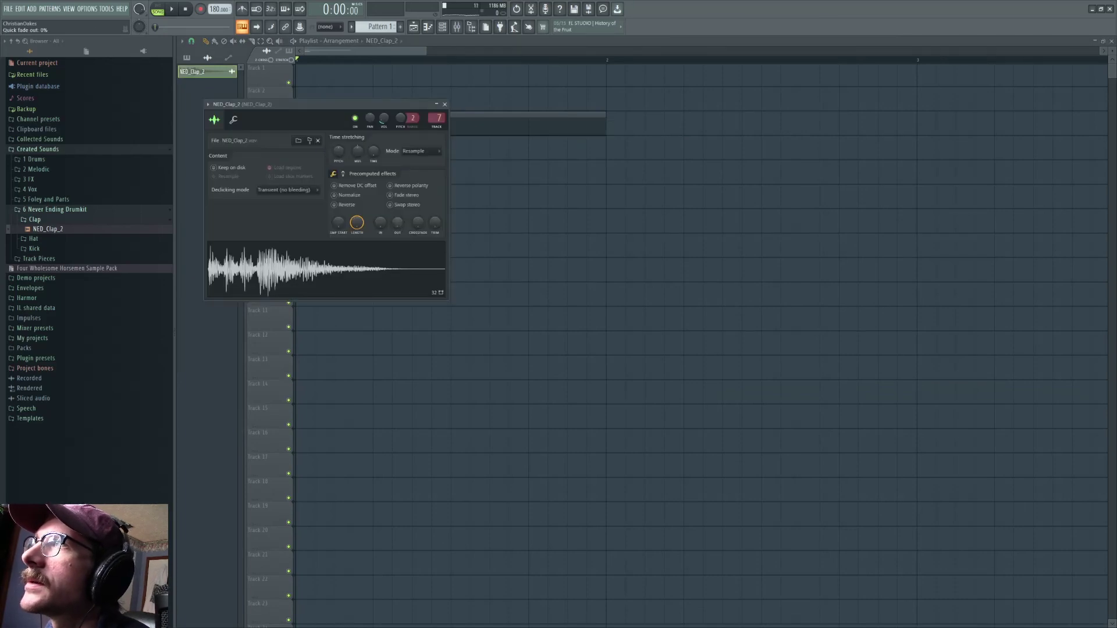
left_click_drag(398, 223, 401, 222)
key("space")
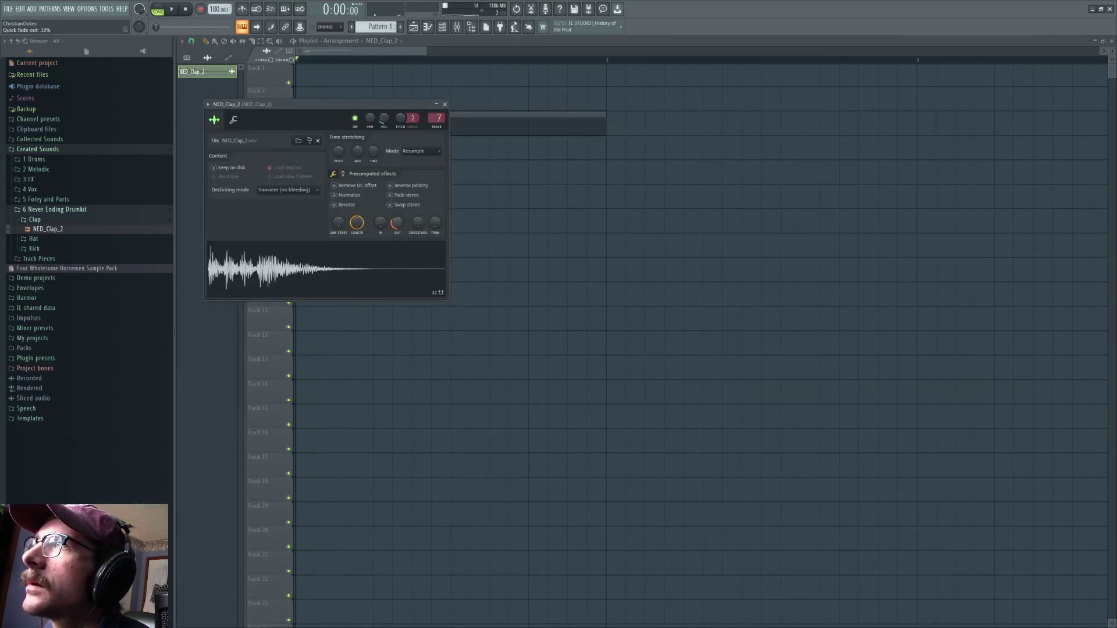
left_click_drag(402, 230, 401, 229)
key("space")
key("space")
key("space")
key("space")
key("space")
Step: Adjust the NED_Clap_2 time-stretching multiplier slightly and audition the change repeatedly
left_click_drag(361, 154, 361, 159)
key("space")
key("space")
key("space")
key("space")
key("space")
key("space")
key("space")
key("space")
Step: Raise the NED_Clap_2 channel volume slightly in its sampler and audition the snare
left_click_drag(384, 119, 384, 117)
key("space")
key("space")
key("space")
key("space")
key("space")
key("space")
key("space")
key("space")
key("space")
key("space")
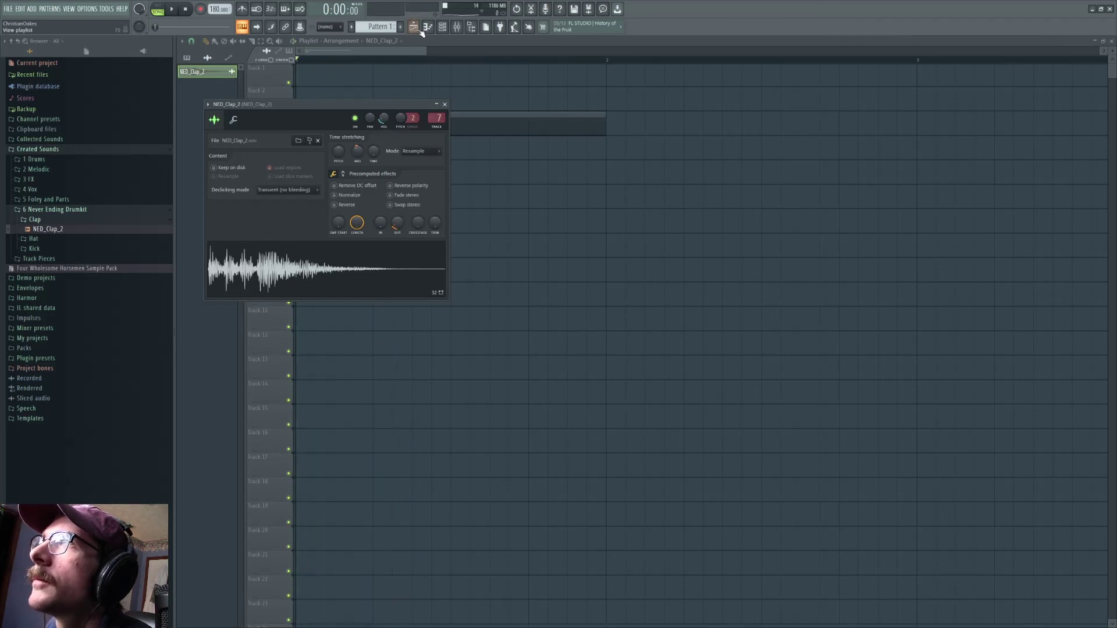
Step: Raise the NED_Clap_2 mixer track to about -4.7 dB while auditioning the snare
left_click(457, 28)
key("space")
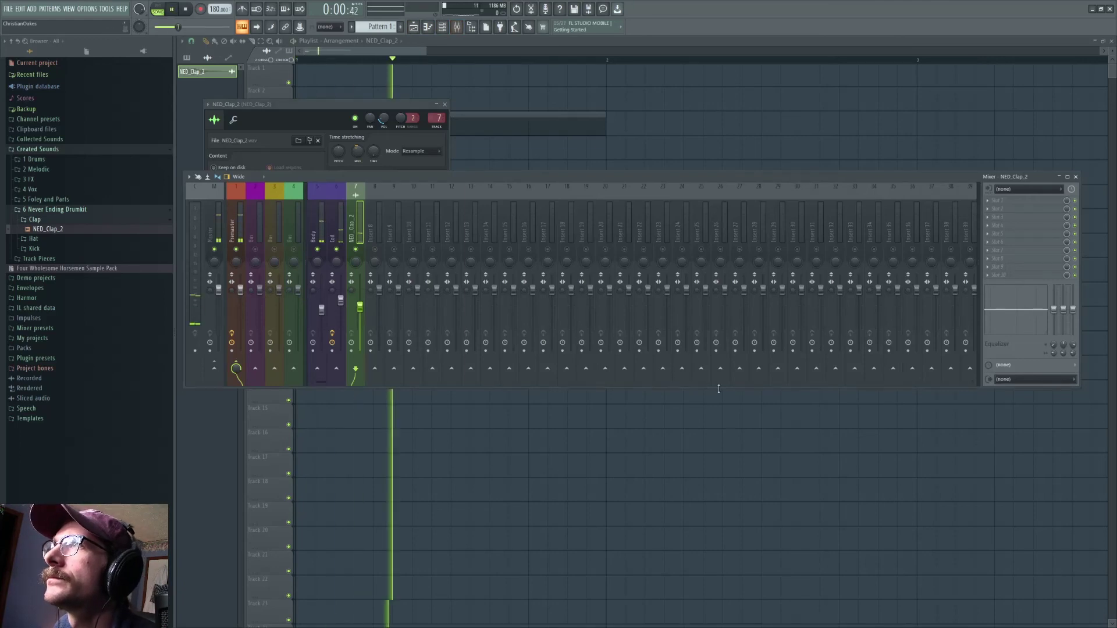
key("space")
key("space")
key("space")
key("space")
key("space")
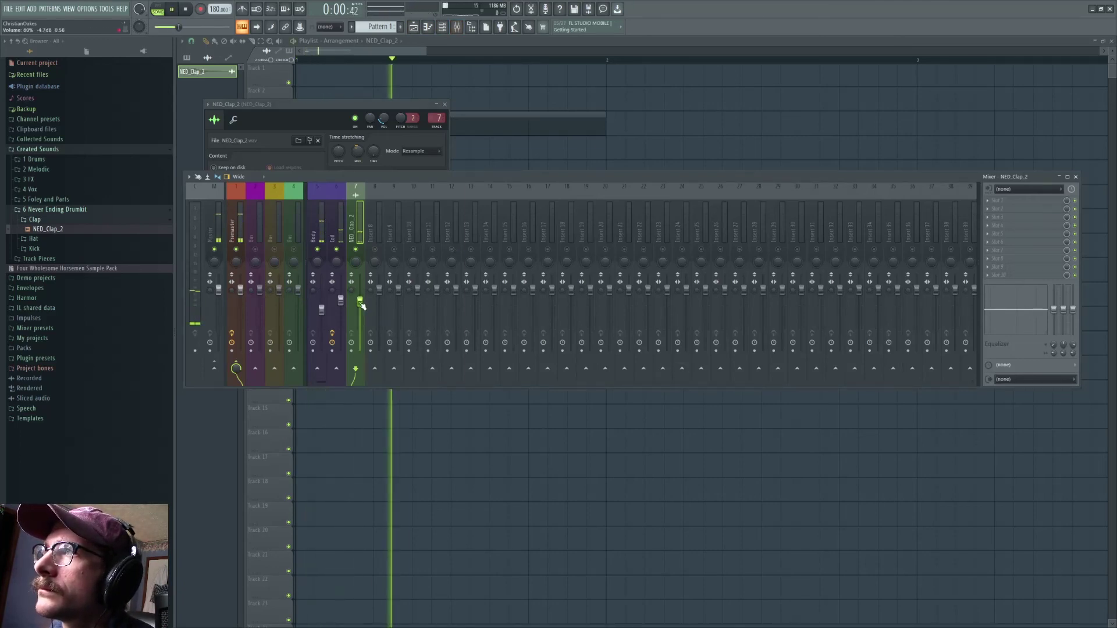
Step: Add Pro-Q 3 to the NED_Clap_2 track and cut its highs with a wide high shelf of about -9.6 dB near 5.5 kHz
left_click(991, 199)
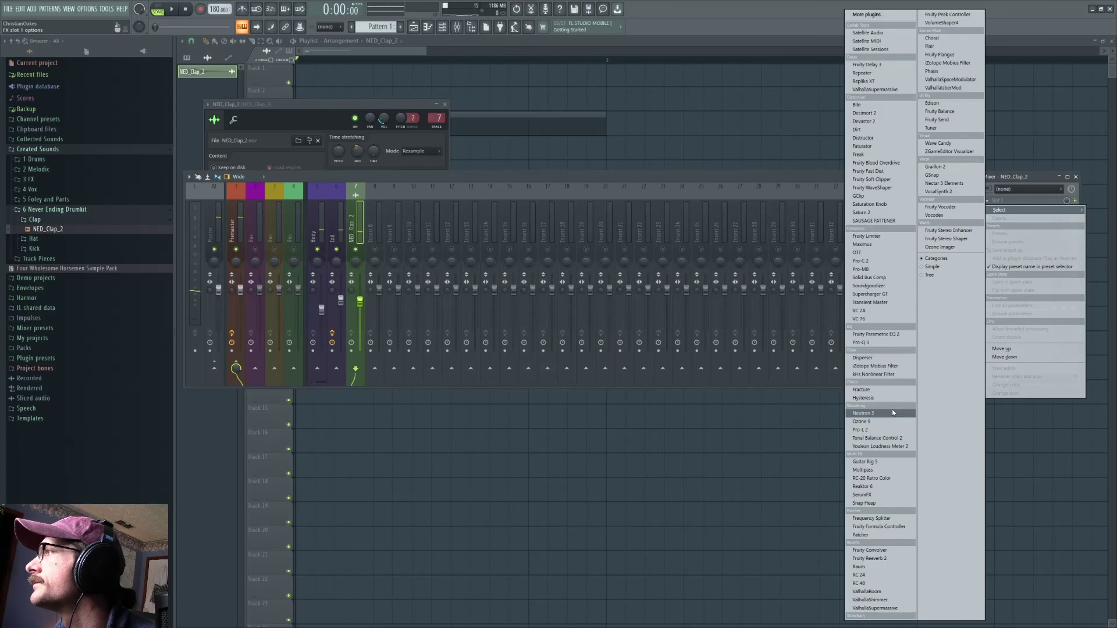
left_click(872, 338)
key("space")
key("space")
scroll(526, 251, "down", 4)
left_click_drag(565, 191, 526, 255)
key("space")
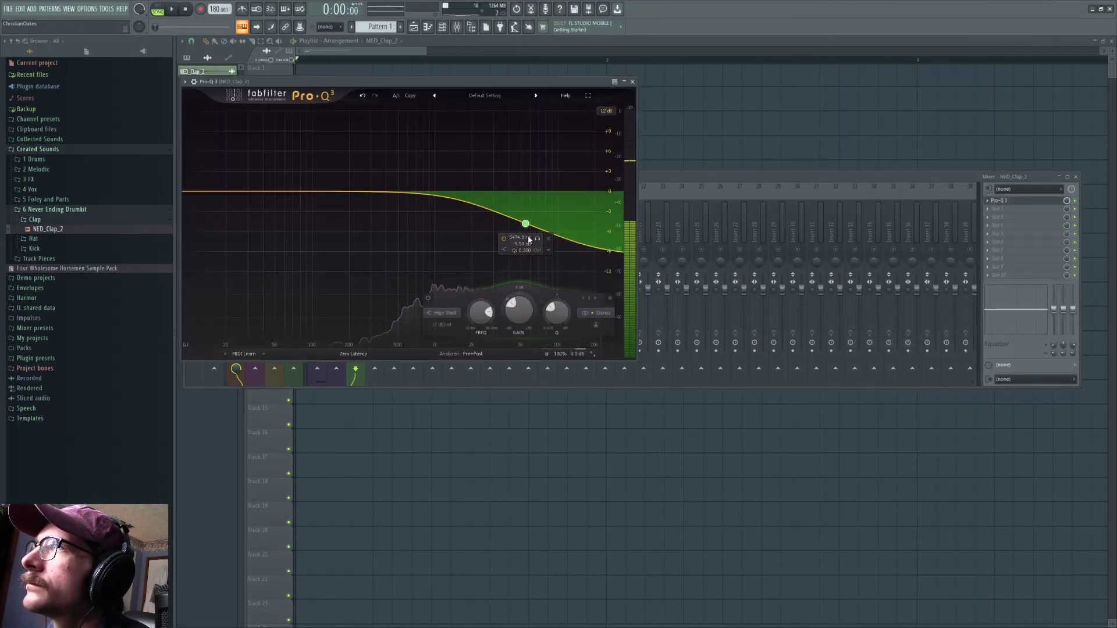
key("space")
Step: Select the Premaster track, open its Fruity Limiter and audition the snare with the clap's new EQ
left_click(665, 177)
left_click(236, 229)
left_click(356, 229)
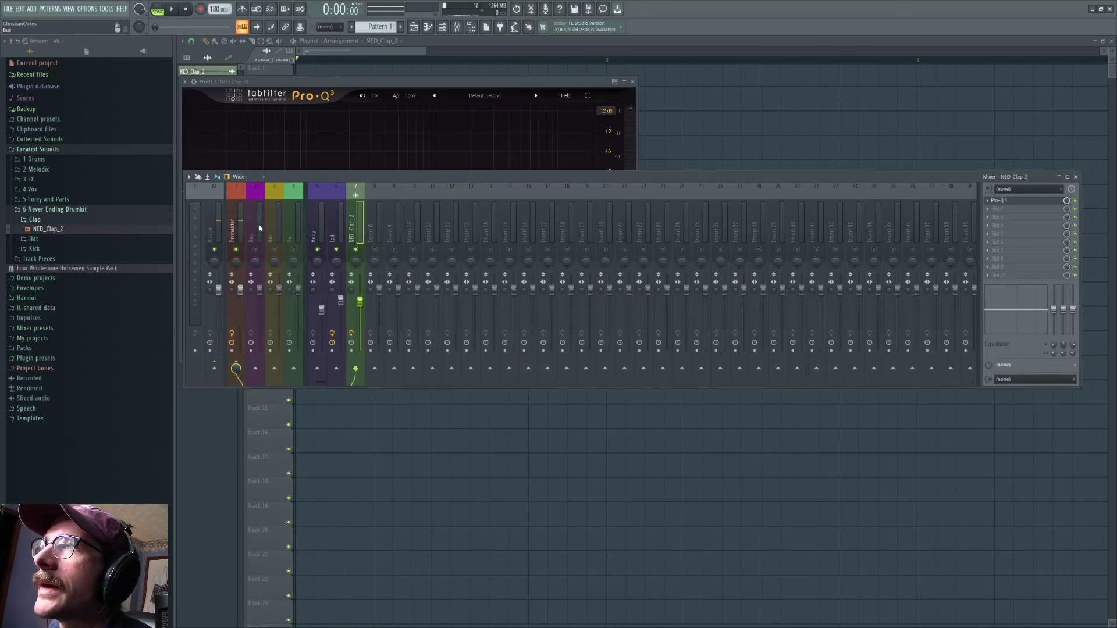
left_click(236, 222)
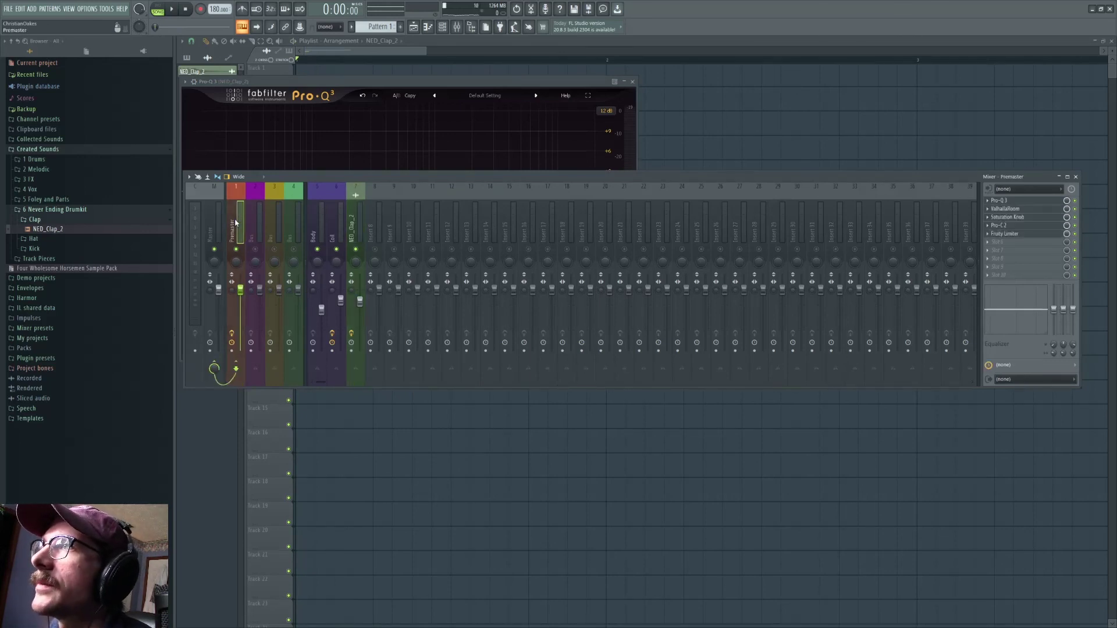
left_click(1006, 235)
key("space")
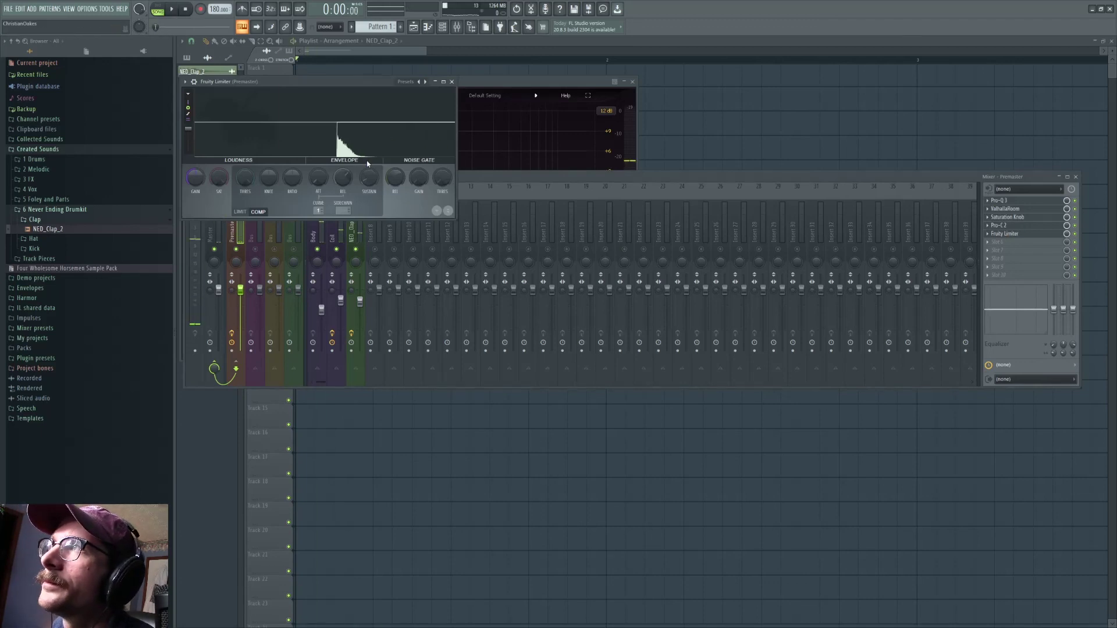
Step: Open the choice of replacement plugins for the Premaster's Fruity Limiter
left_click(988, 234)
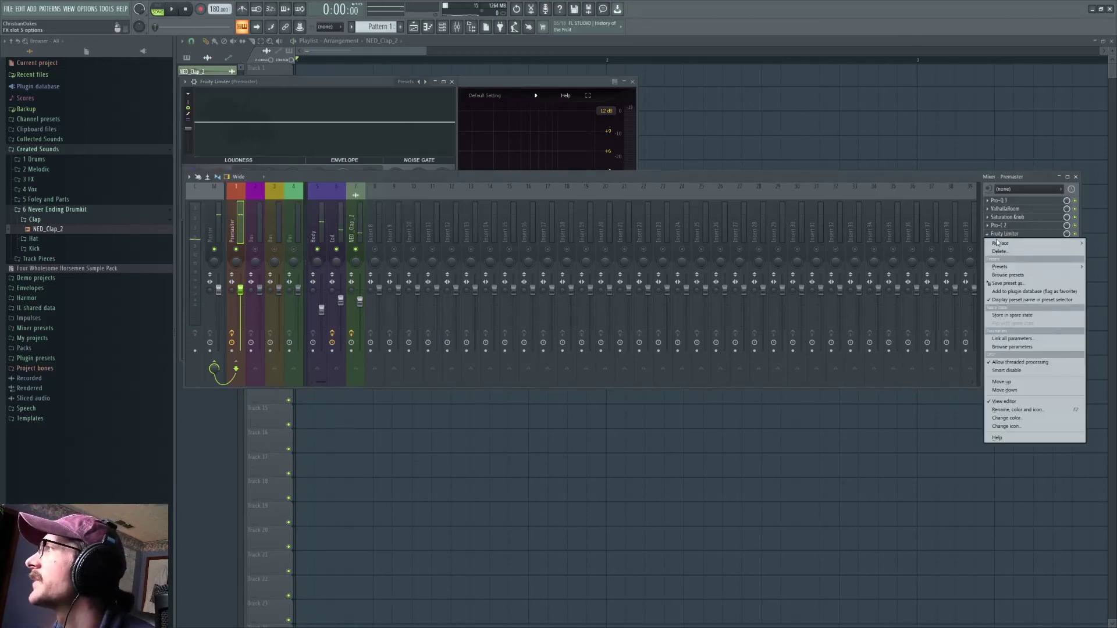
mouse_move(1002, 243)
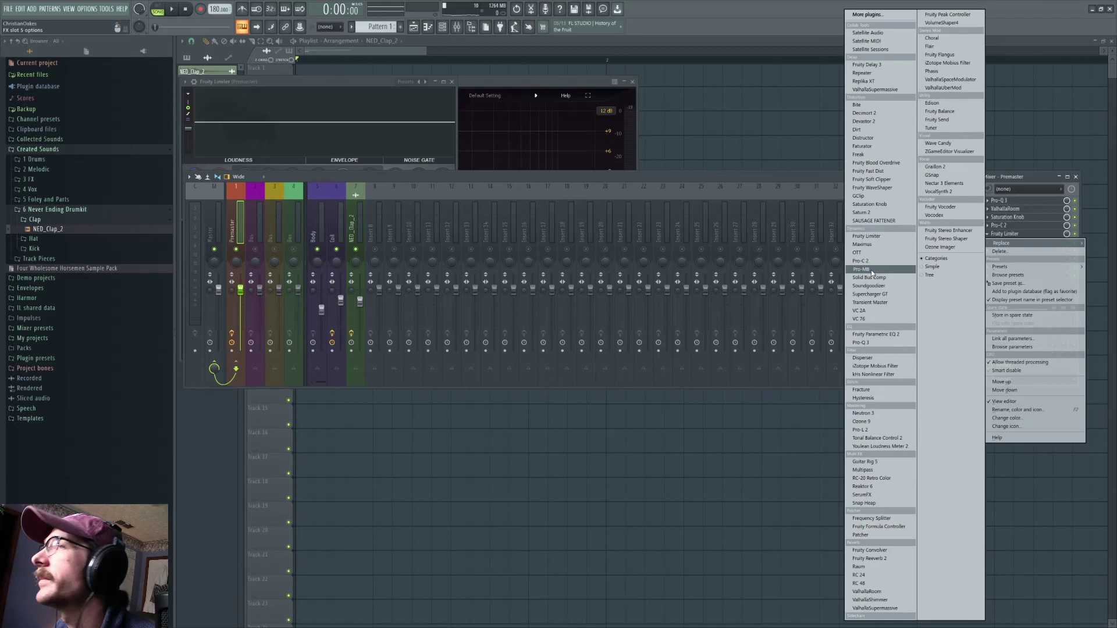